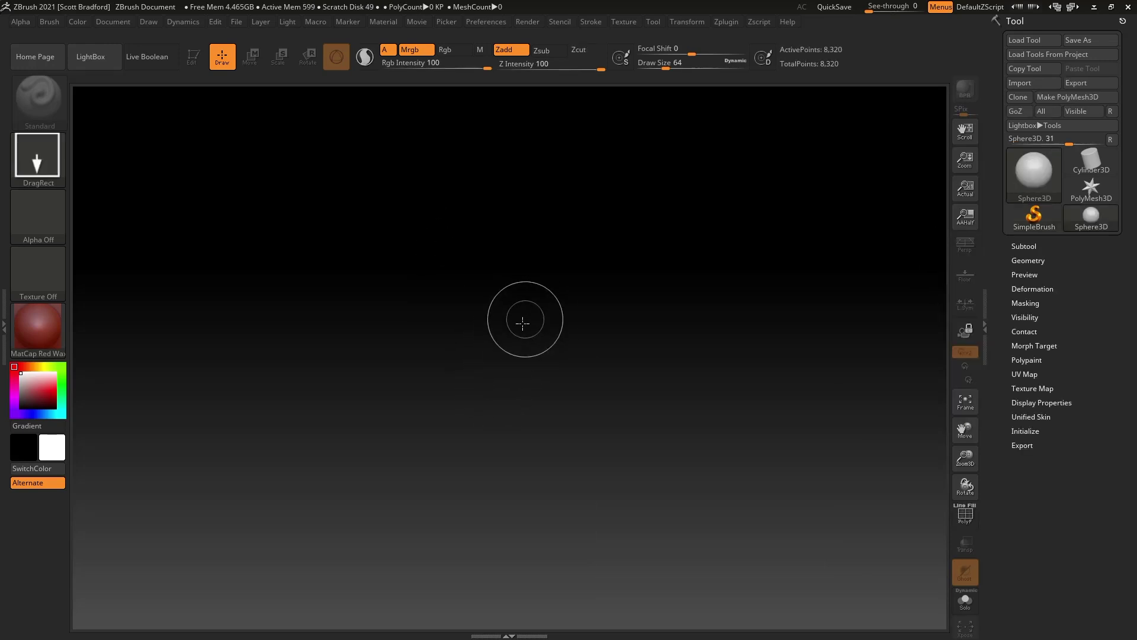
- Draw a sphere on the canvas in Edit mode and convert it to a PolyMesh3D for sculpting
drag(526, 310, 541, 541)
key(t)
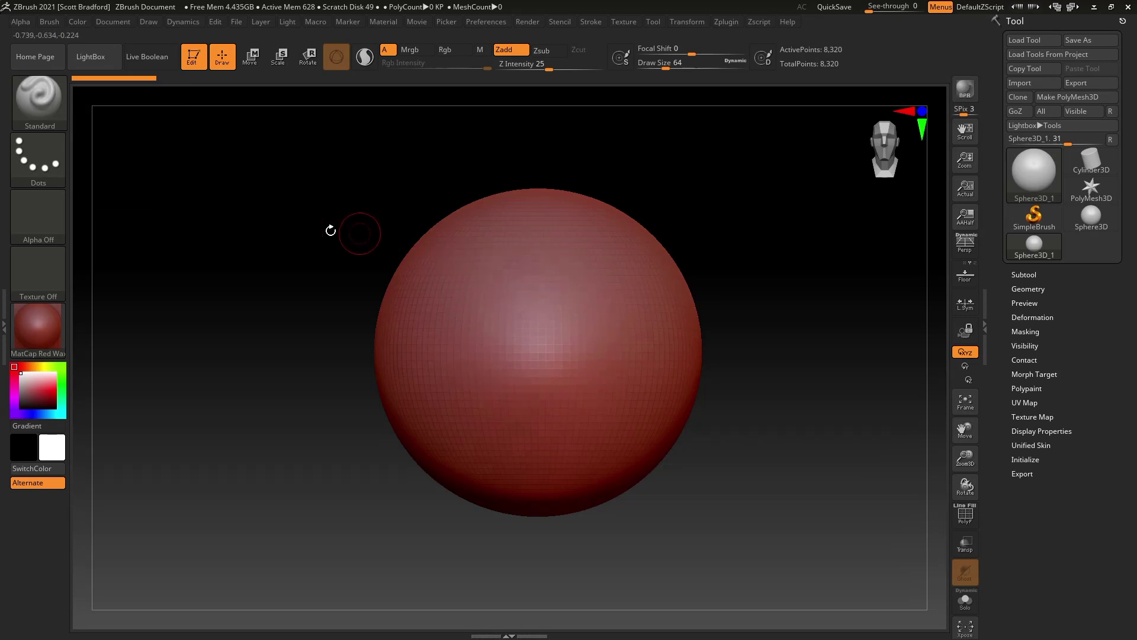
click(44, 100)
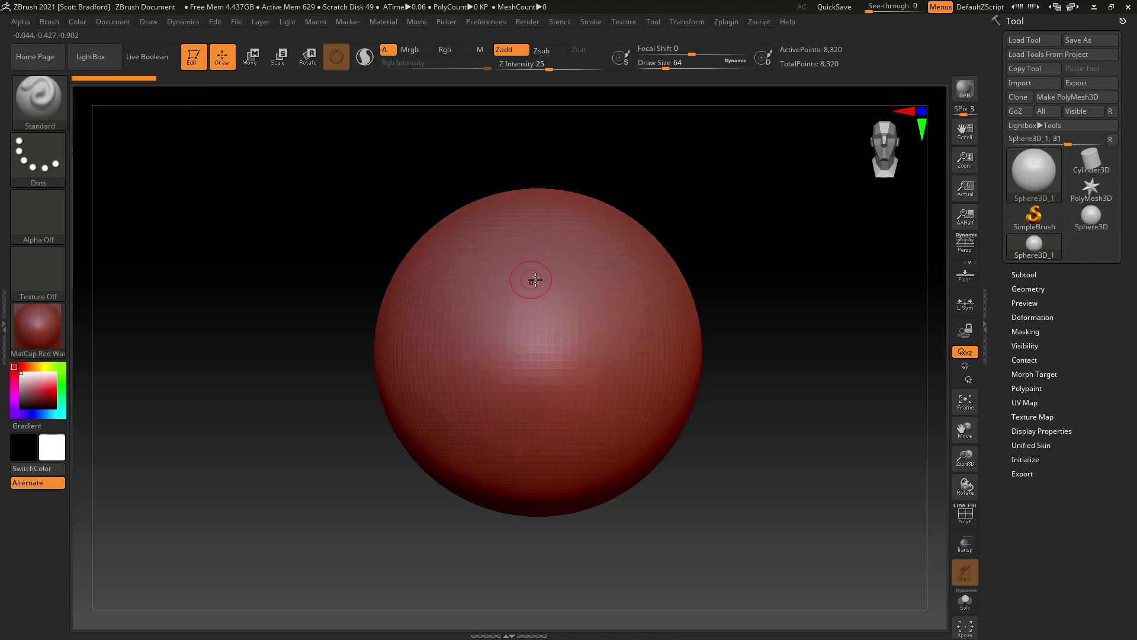
drag(548, 247, 529, 312)
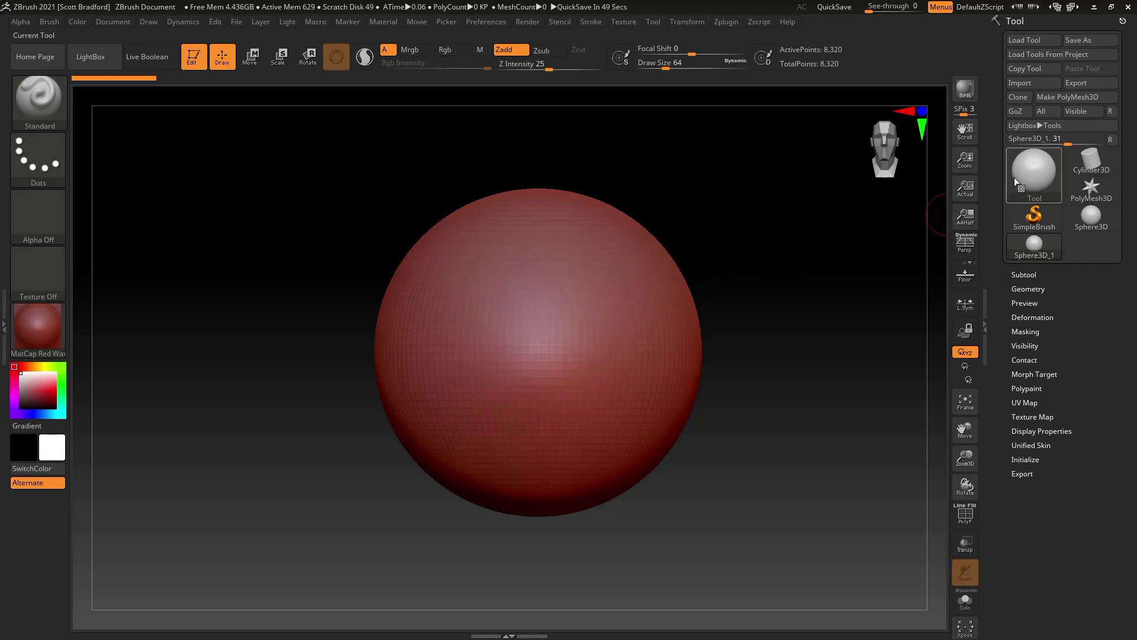
click(1071, 99)
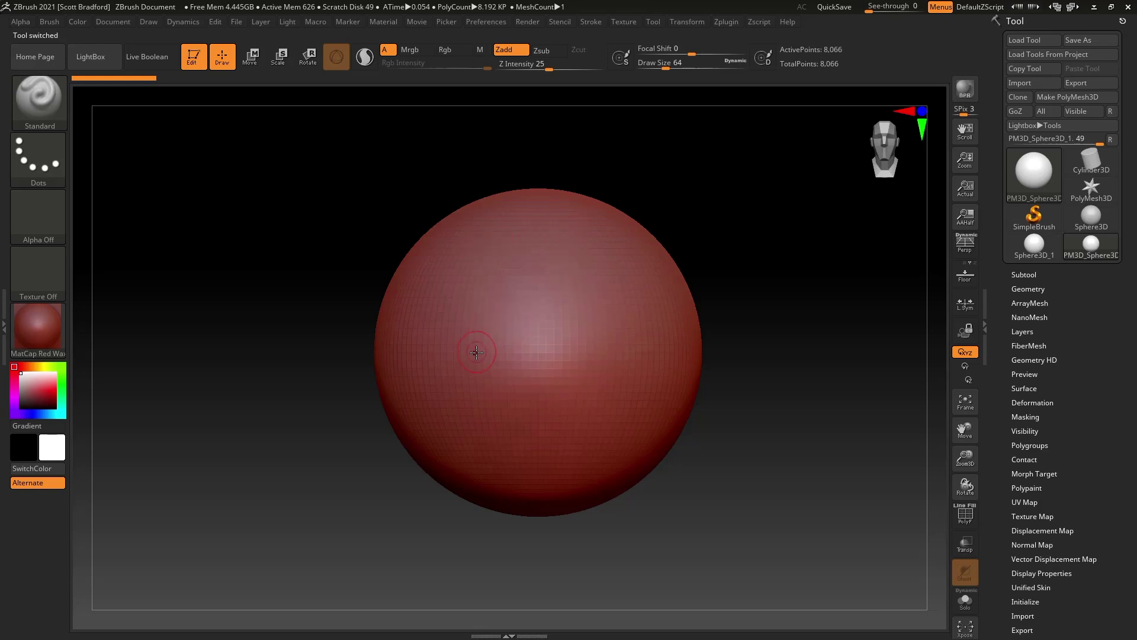
- Sculpt curving raised strokes across the sphere's front and upper area with the Standard brush, inspecting the facets up close
mouse_move(519, 231)
mouse_down()
mouse_move(477, 313)
mouse_move(525, 451)
mouse_move(602, 271)
mouse_move(658, 302)
mouse_move(627, 406)
mouse_up()
mouse_move(569, 342)
ctrl+right_down()
mouse_move(600, 413)
mouse_move(595, 373)
mouse_move(622, 382)
mouse_move(605, 438)
mouse_move(595, 438)
ctrl+right_up()
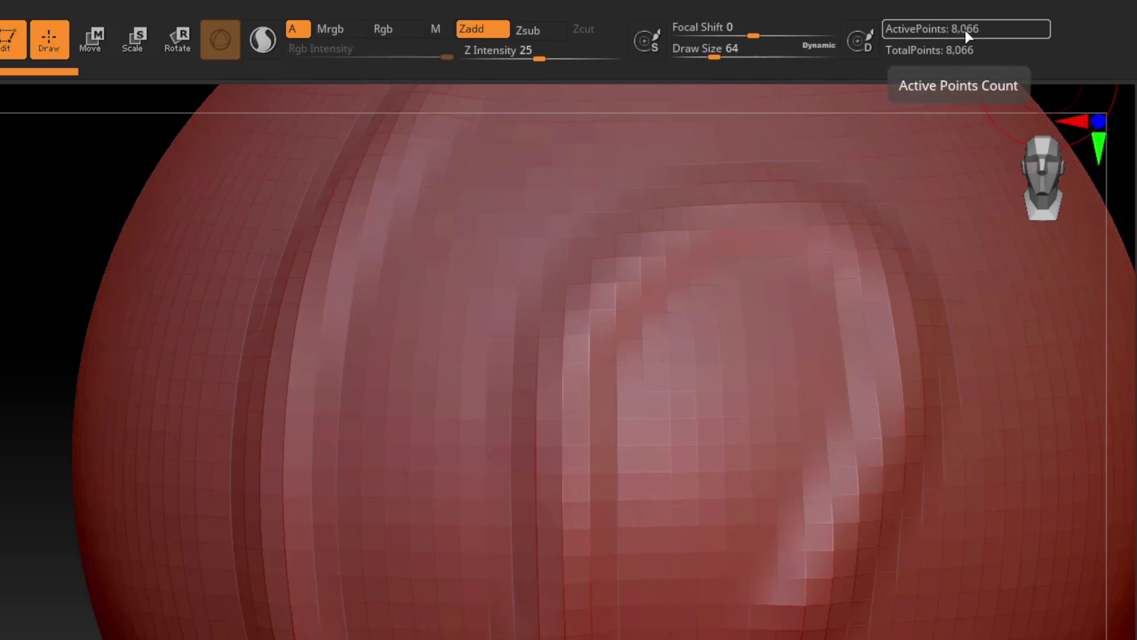
ctrl+right_drag(670, 492, 584, 468)
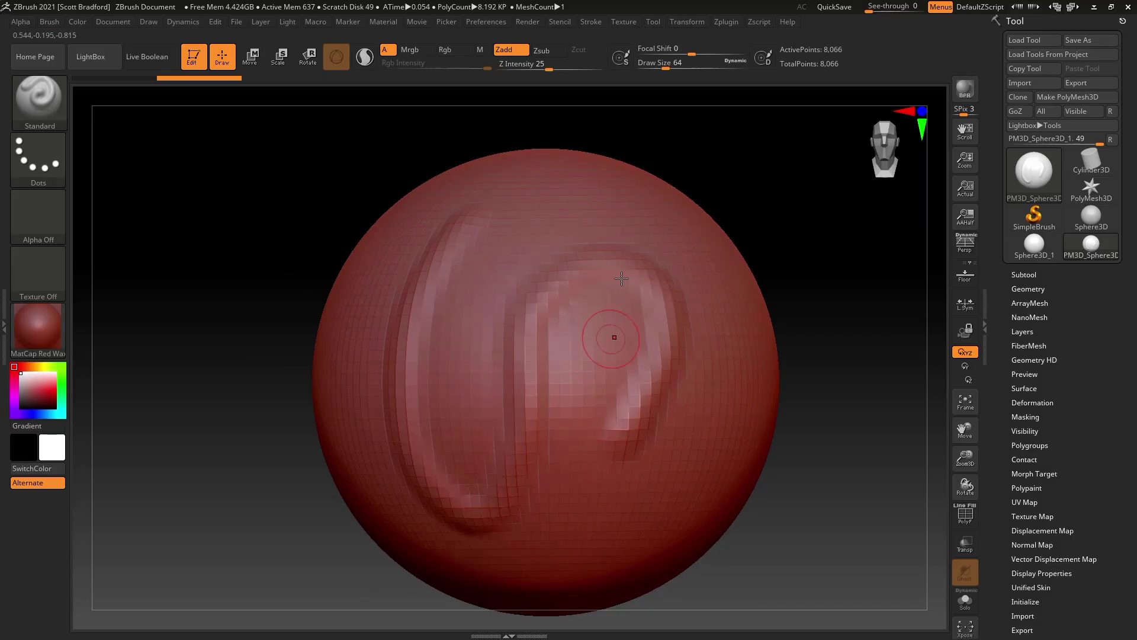
mouse_move(610, 189)
mouse_down()
mouse_move(490, 292)
mouse_move(517, 212)
mouse_up()
mouse_move(536, 172)
mouse_down()
mouse_move(585, 168)
mouse_move(643, 240)
mouse_move(641, 255)
mouse_up()
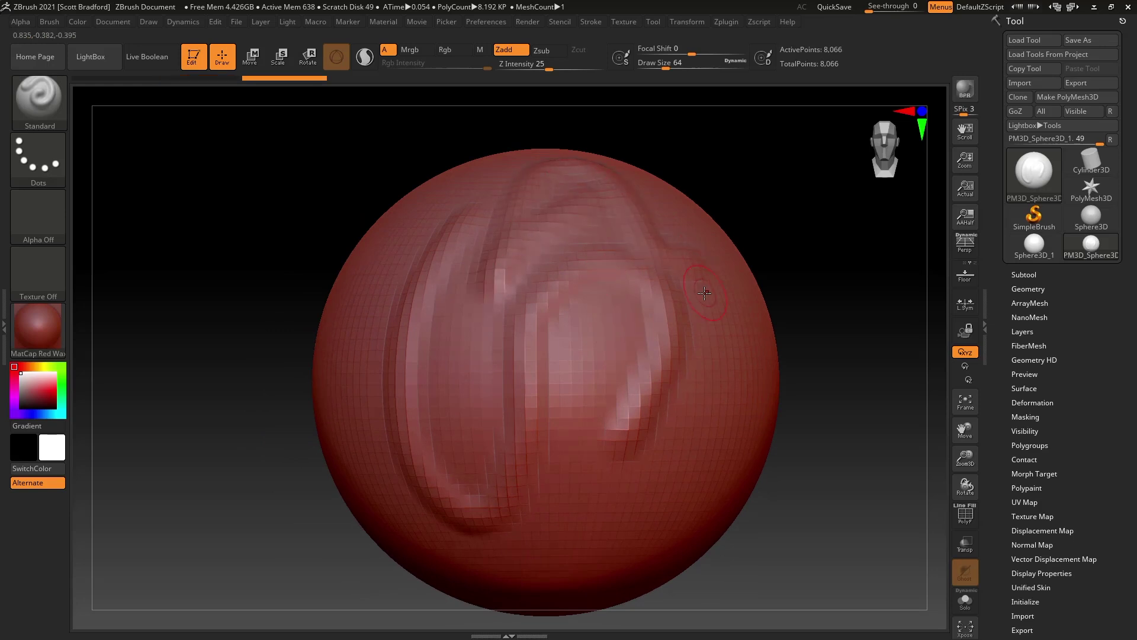
- Undo all the sculpted strokes on the undivided sphere
key(ctrl+z)
key(ctrl+z)
key(ctrl+z)
key(ctrl+z)
key(ctrl+z)
key(ctrl+z)
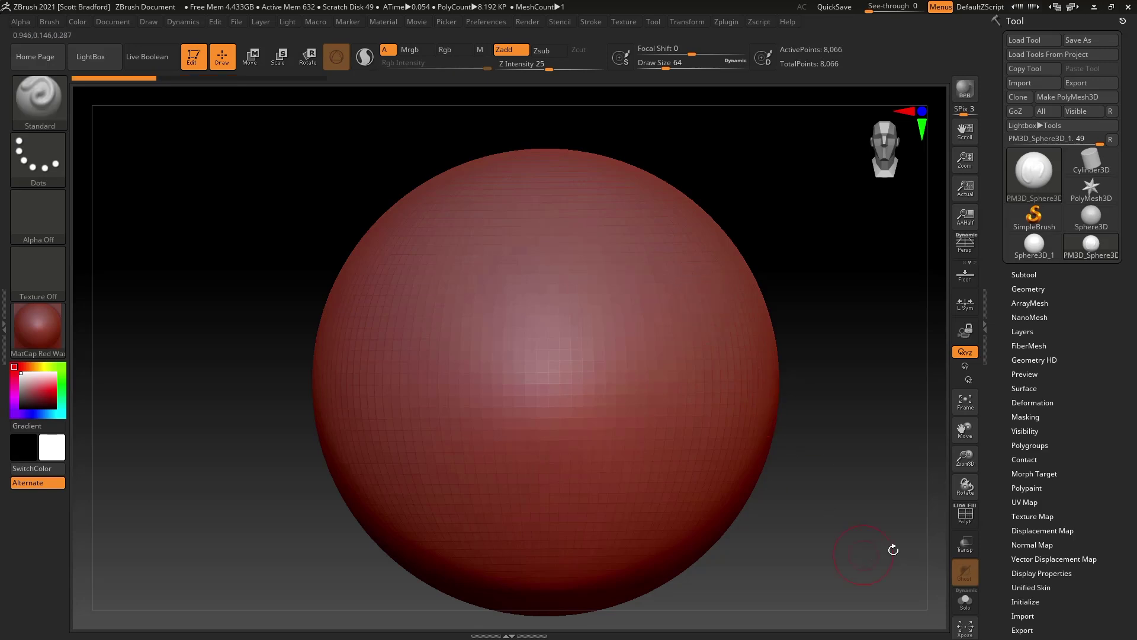
- Turn on the polyframe, sculpt a curving test stroke across the sphere's front and undo it
click(966, 516)
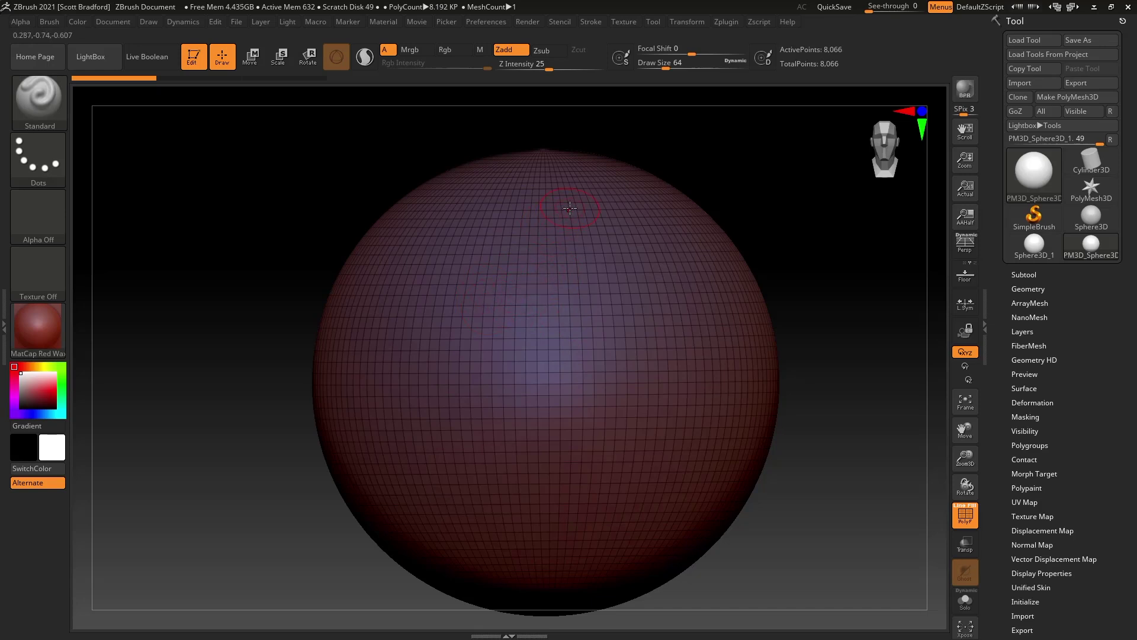
mouse_move(558, 217)
mouse_down()
mouse_move(501, 284)
mouse_move(468, 385)
mouse_move(578, 355)
mouse_move(641, 264)
mouse_move(681, 389)
mouse_move(539, 465)
mouse_move(419, 431)
mouse_move(443, 277)
mouse_up()
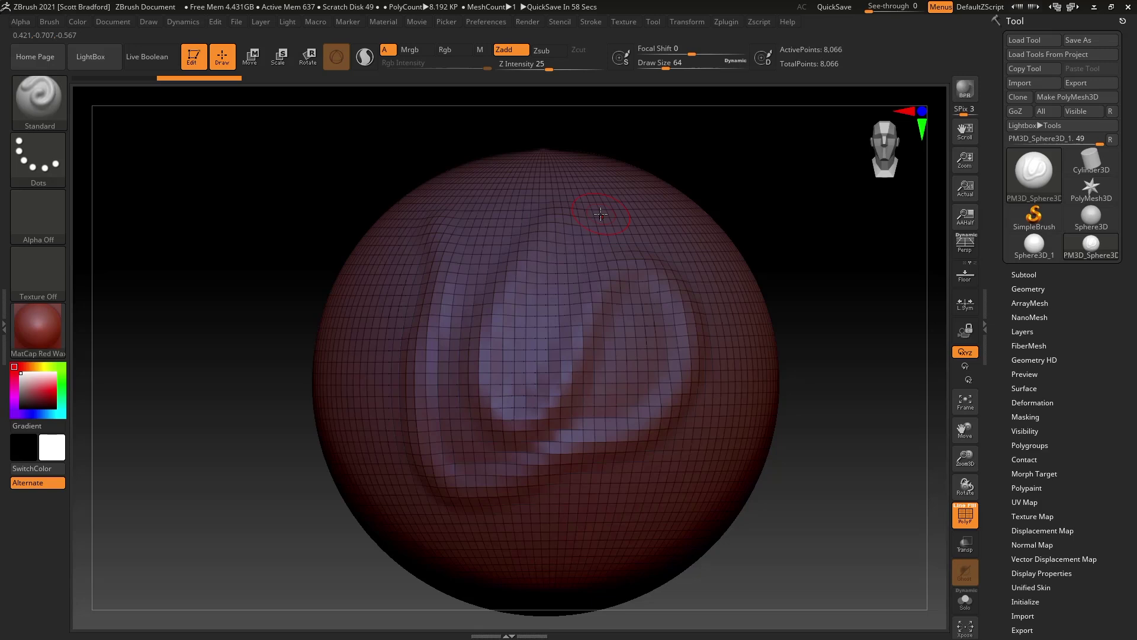
mouse_move(535, 352)
right_down()
mouse_move(548, 359)
mouse_move(566, 332)
right_up()
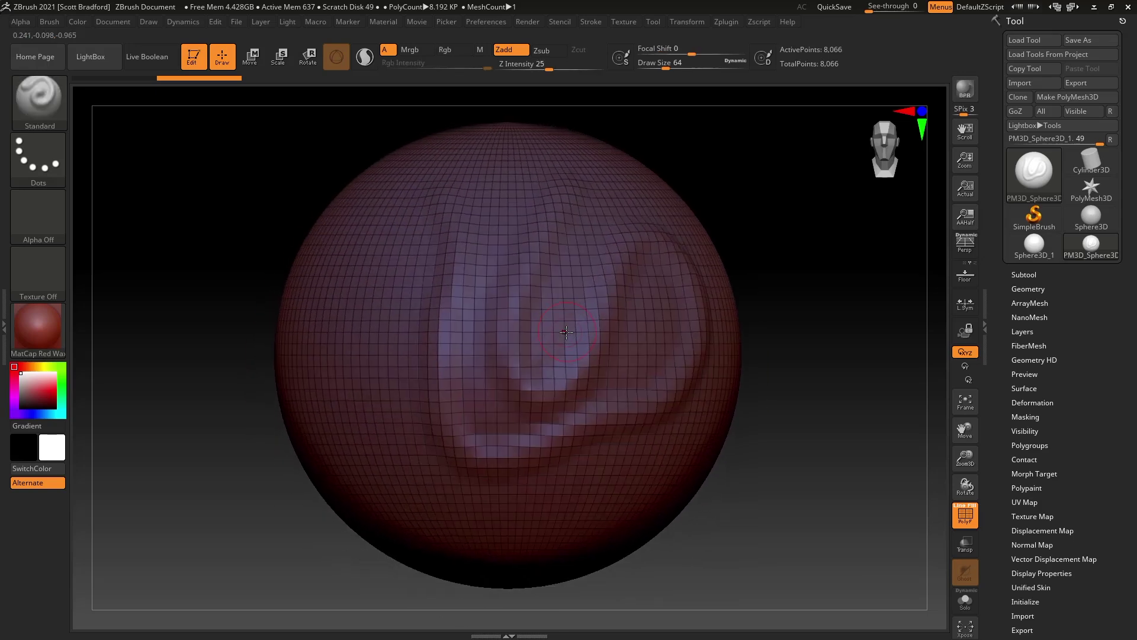
key(ctrl+z)
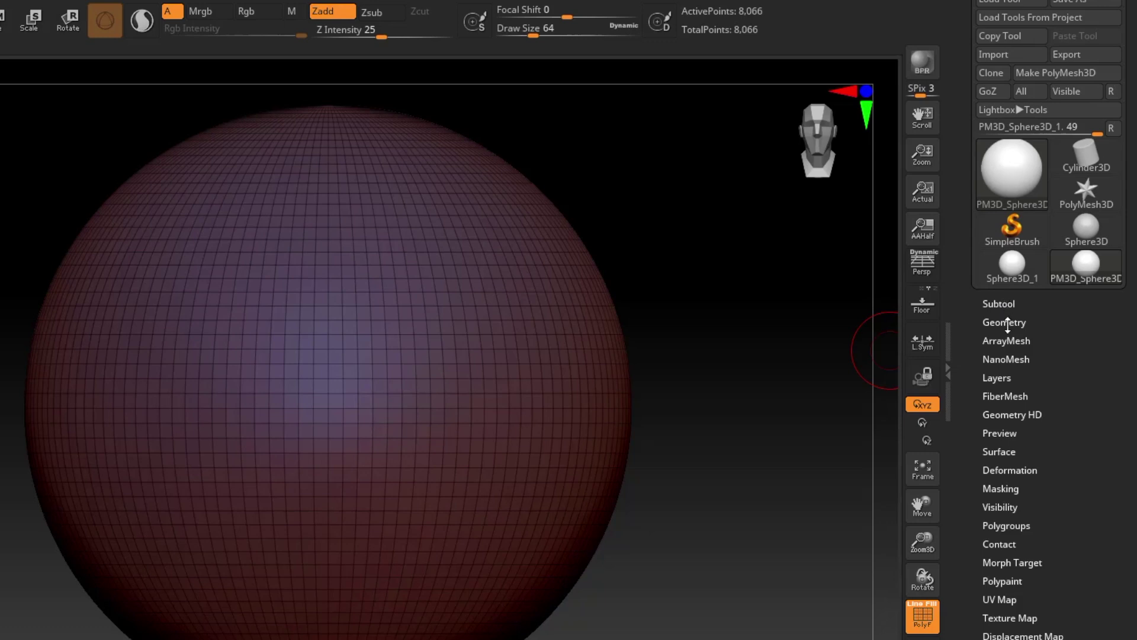
- Divide the sphere's geometry twice to reach subdivision level 3
click(1006, 323)
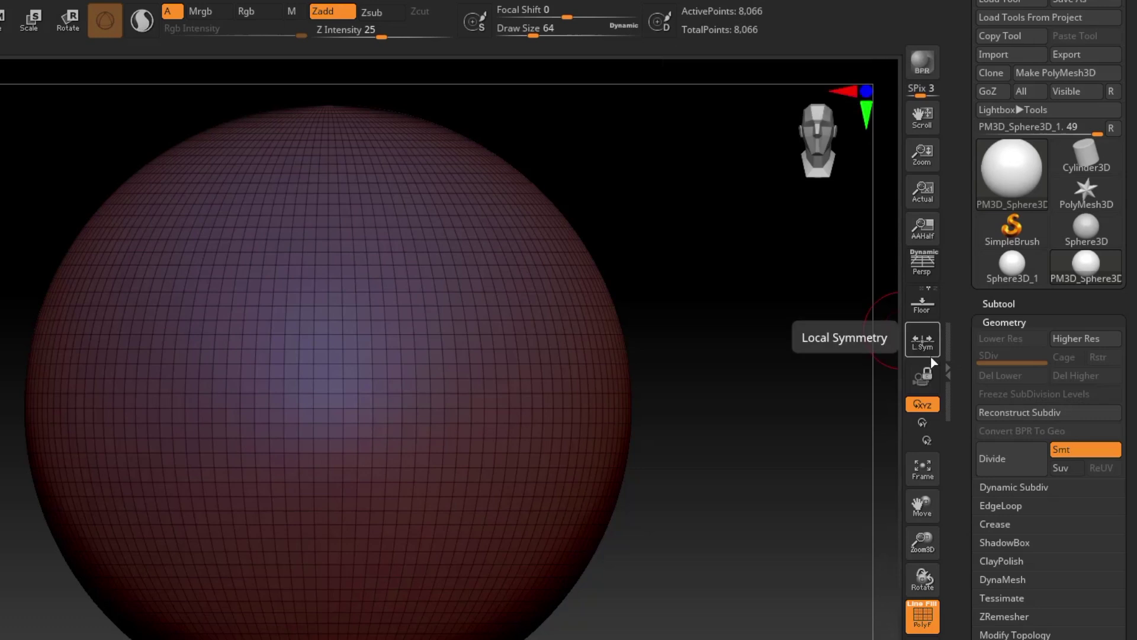
click(1012, 459)
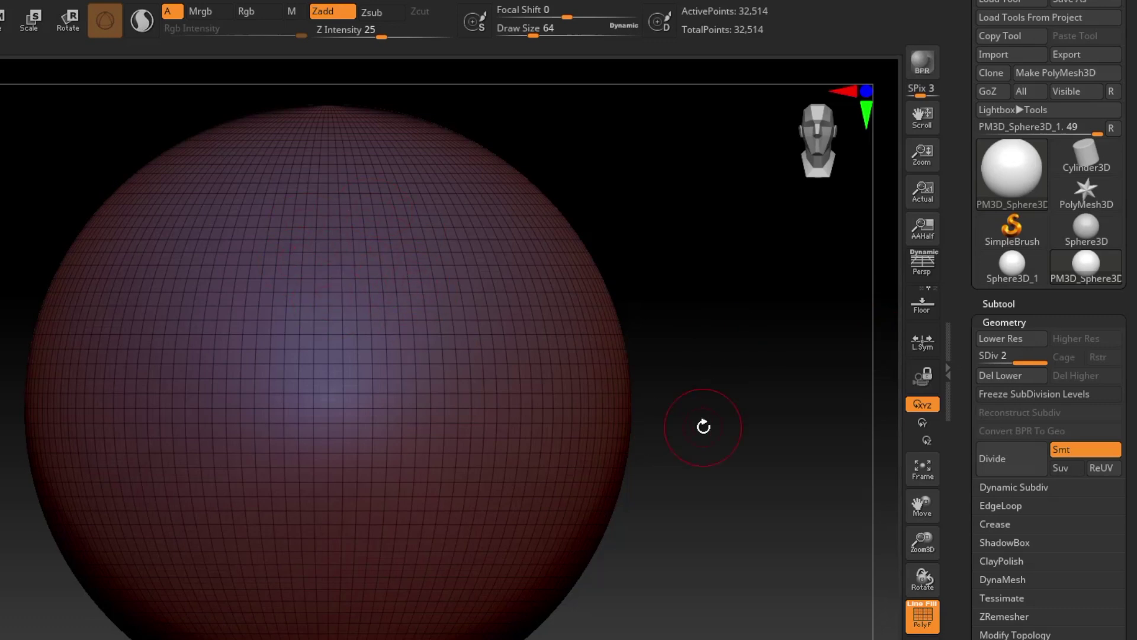
click(1030, 456)
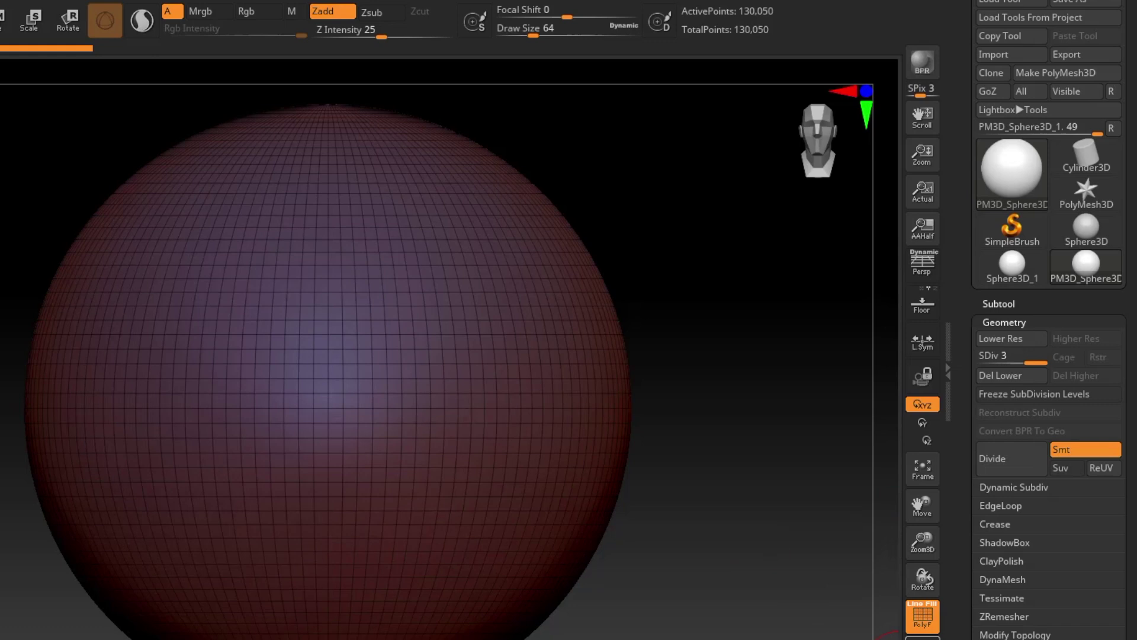
- Examine the level 3 sphere with the polyframe hidden and shown, inspecting the mesh density up close
click(921, 622)
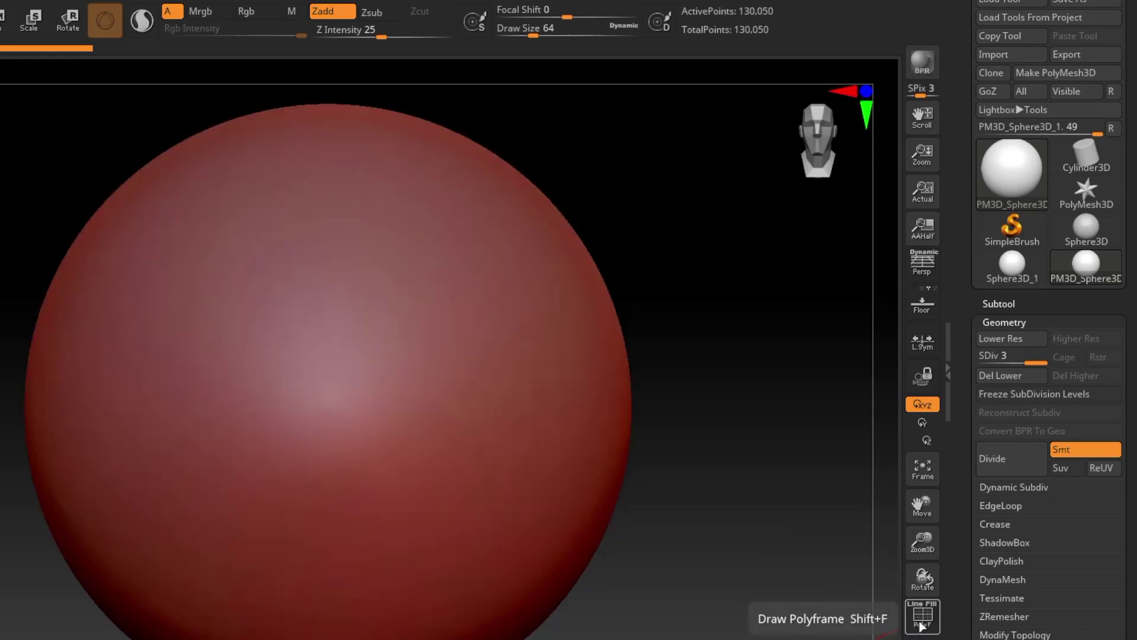
alt+right_drag(399, 450, 383, 460)
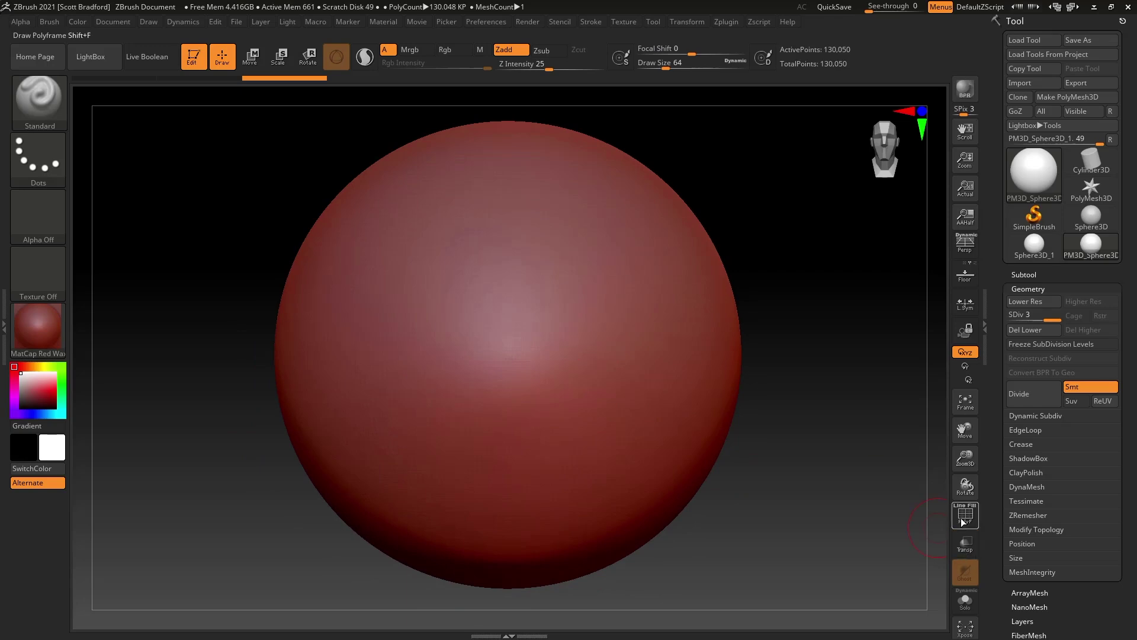
click(965, 513)
mouse_move(528, 323)
ctrl+right_down()
mouse_move(547, 346)
mouse_move(545, 381)
ctrl+right_up()
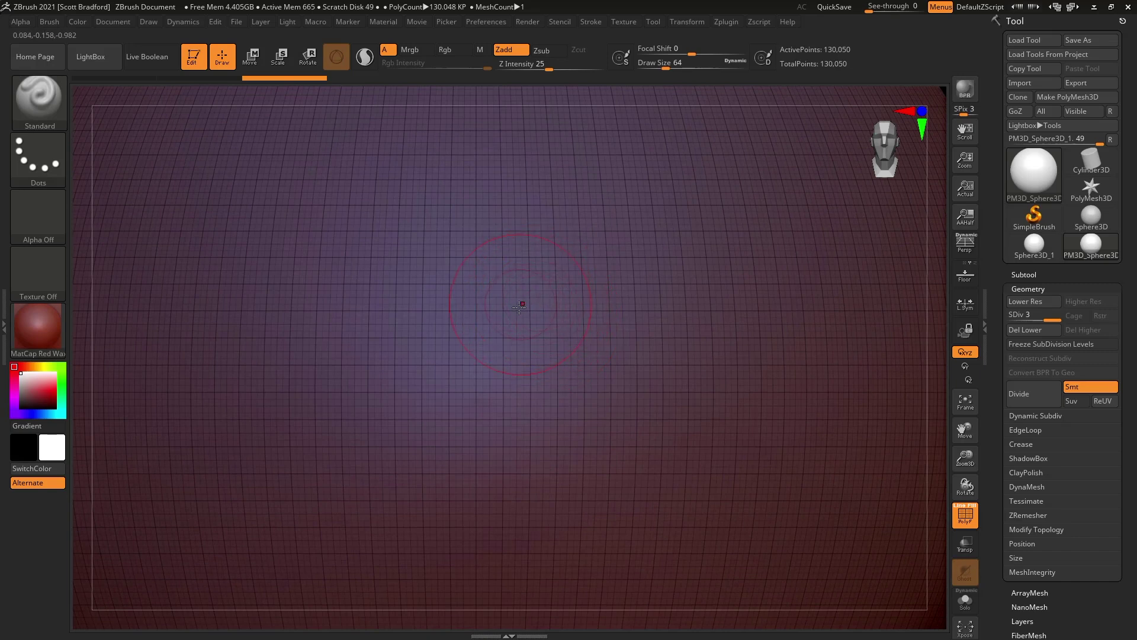
ctrl+right_drag(623, 342, 563, 376)
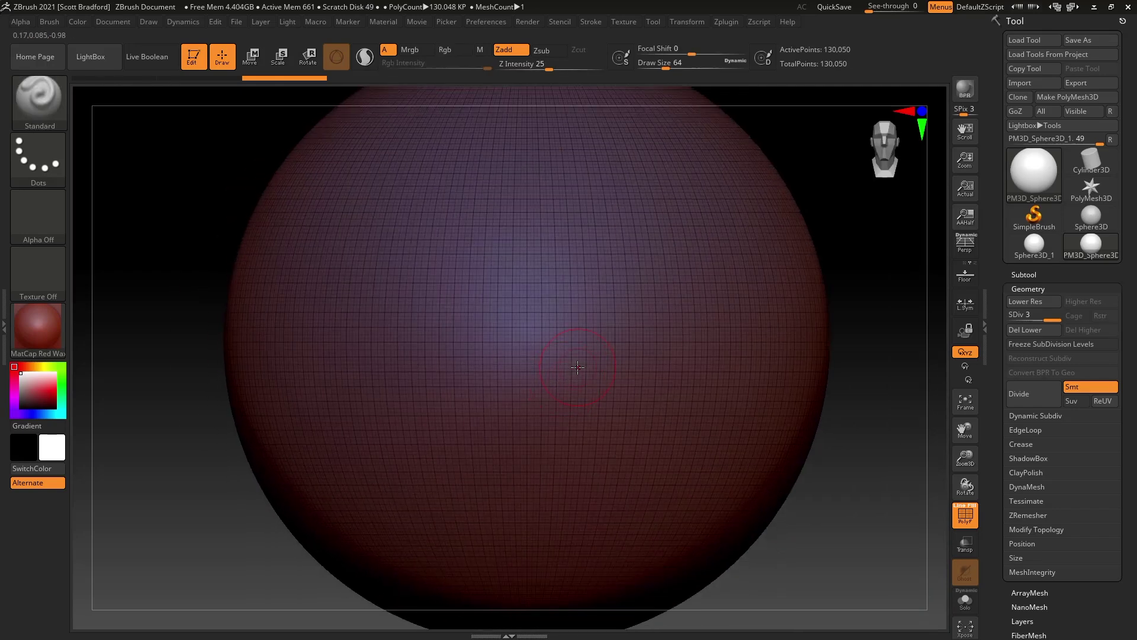
key(f)
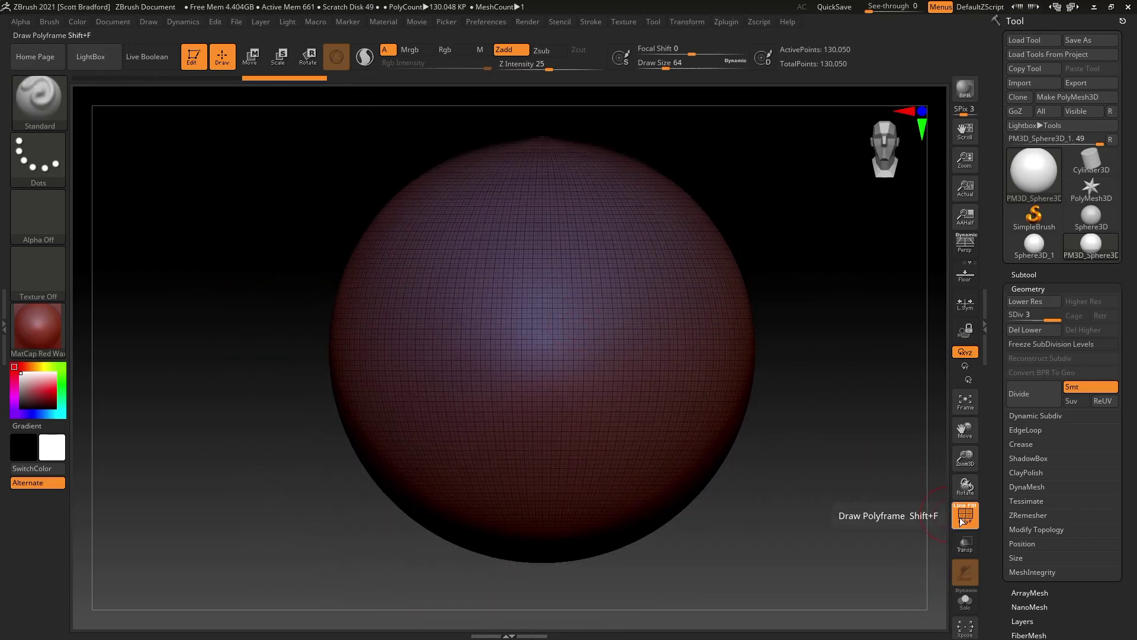
- Hide the polyframe and sculpt three roughly vertical Standard brush strokes on the sphere's front
click(965, 515)
mouse_move(525, 205)
mouse_down()
mouse_move(487, 278)
mouse_move(453, 424)
mouse_up()
mouse_move(523, 448)
mouse_down()
mouse_move(543, 261)
mouse_move(559, 251)
mouse_up()
mouse_move(562, 450)
mouse_down()
mouse_move(604, 279)
mouse_move(639, 234)
mouse_up()
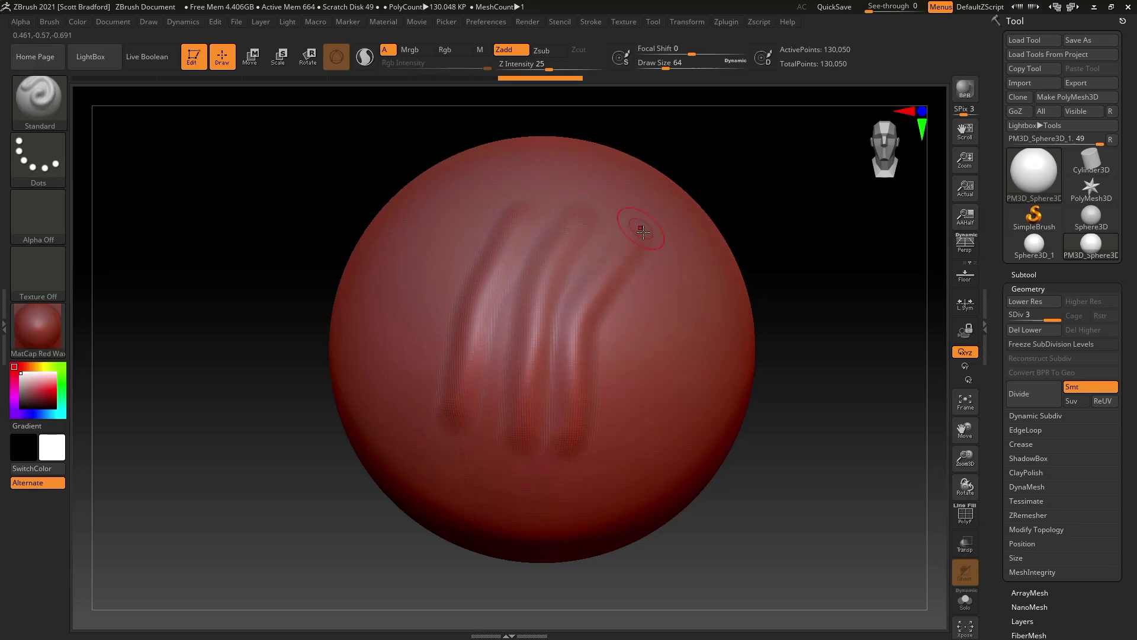
- Divide the sphere once more to subdivision level 4 and sculpt looping strokes over its front
click(1027, 397)
mouse_move(683, 267)
mouse_down()
mouse_move(662, 293)
mouse_move(607, 481)
mouse_move(521, 480)
mouse_move(425, 312)
mouse_move(451, 208)
mouse_move(593, 170)
mouse_move(645, 255)
mouse_move(477, 304)
mouse_move(536, 371)
mouse_move(661, 391)
mouse_move(716, 332)
mouse_move(605, 243)
mouse_move(483, 240)
mouse_move(409, 296)
mouse_move(483, 385)
mouse_move(503, 379)
mouse_up()
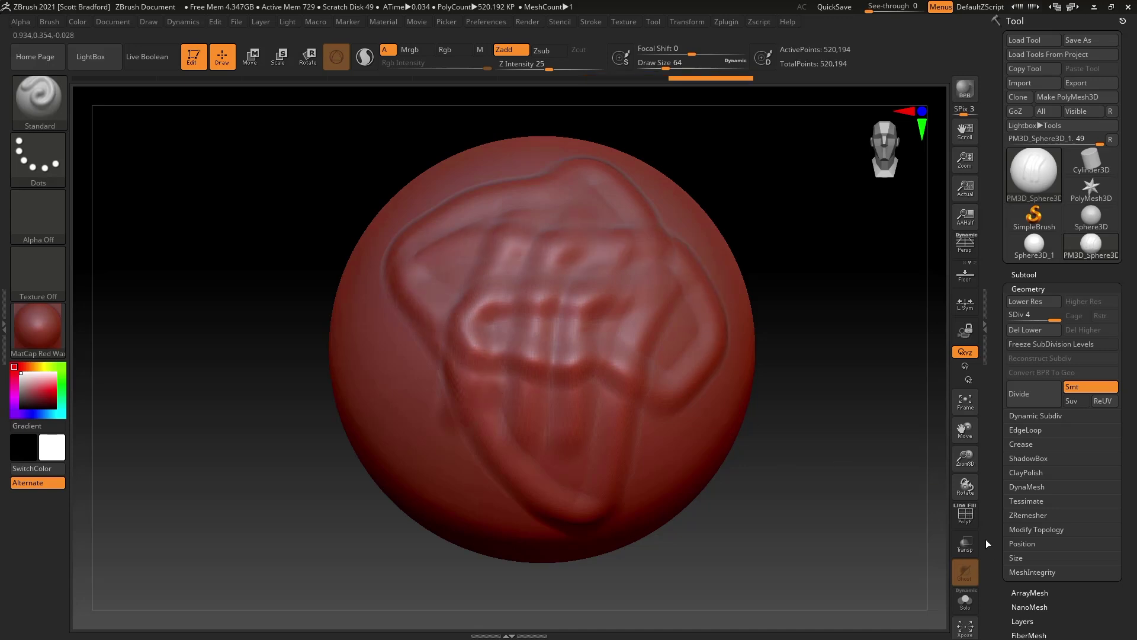
- Show the polyframe to inspect the sculpted level 4 mesh and add another stroke on the sphere's side
click(965, 514)
mouse_move(517, 357)
right_down()
mouse_move(492, 333)
mouse_move(557, 409)
mouse_move(550, 375)
right_up()
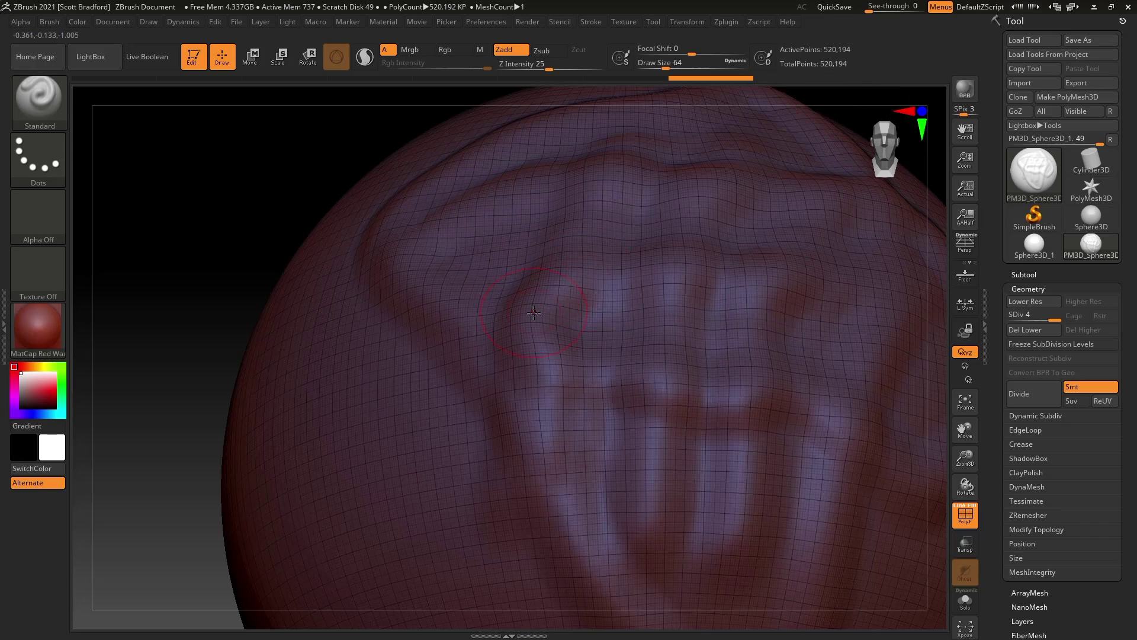
right_drag(487, 250, 443, 203)
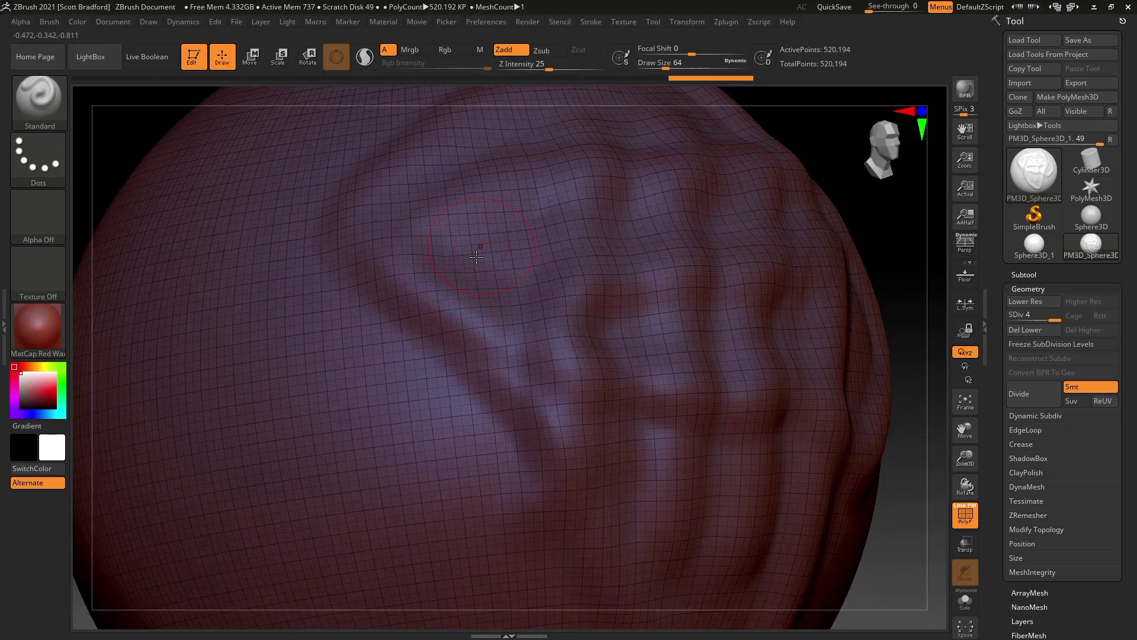
mouse_move(264, 274)
mouse_down()
mouse_move(468, 492)
mouse_move(242, 244)
mouse_move(474, 481)
mouse_move(256, 244)
mouse_move(428, 456)
mouse_move(246, 247)
mouse_move(433, 439)
mouse_move(223, 247)
mouse_move(315, 308)
mouse_up()
mouse_move(569, 386)
right_down()
mouse_move(576, 308)
mouse_move(572, 377)
mouse_move(569, 356)
mouse_move(556, 378)
mouse_move(640, 387)
mouse_move(570, 353)
right_up()
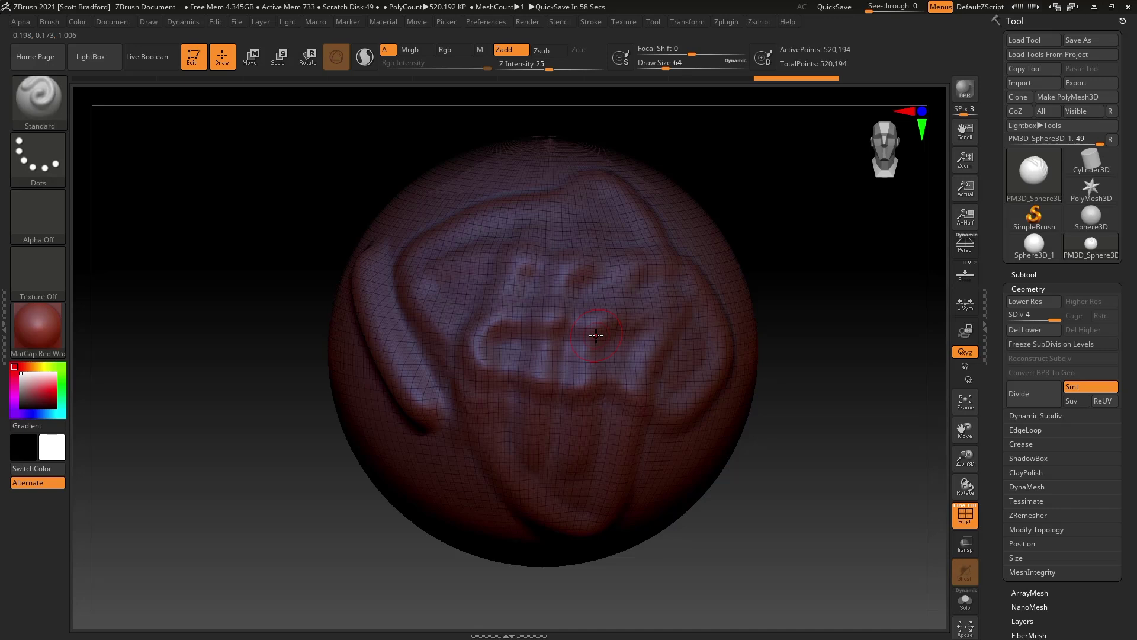
- Undo all the strokes and divisions to get back to the smooth, undivided sphere
key(ctrl+z)
key(ctrl+z)
key(ctrl+z)
key(ctrl+z)
key(ctrl+z)
key(ctrl+z)
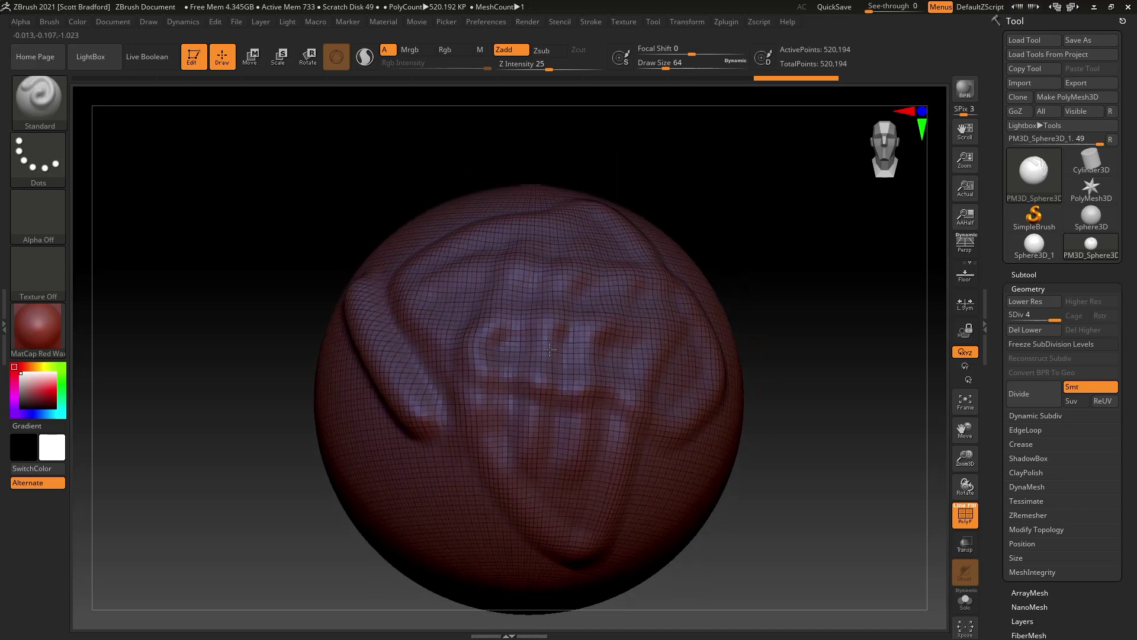
key(ctrl+z)
key(ctrl+z)
key(ctrl+z)
key(ctrl+z)
key(ctrl+z)
key(ctrl+z)
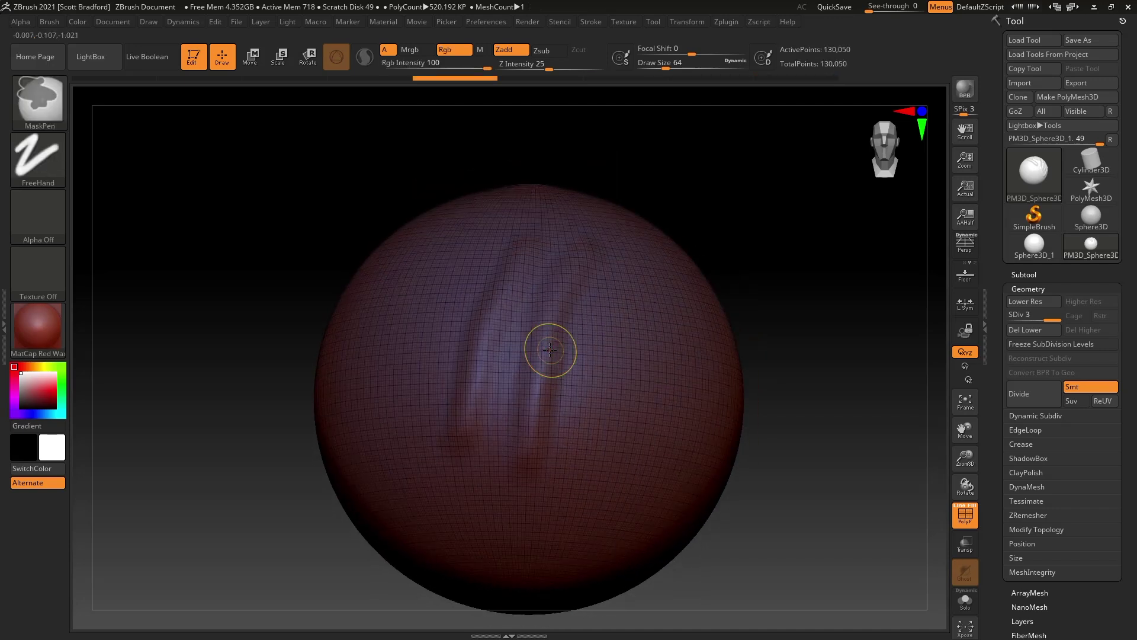
key(ctrl+z)
key(ctrl+z)
key(ctrl+z)
key(ctrl+z)
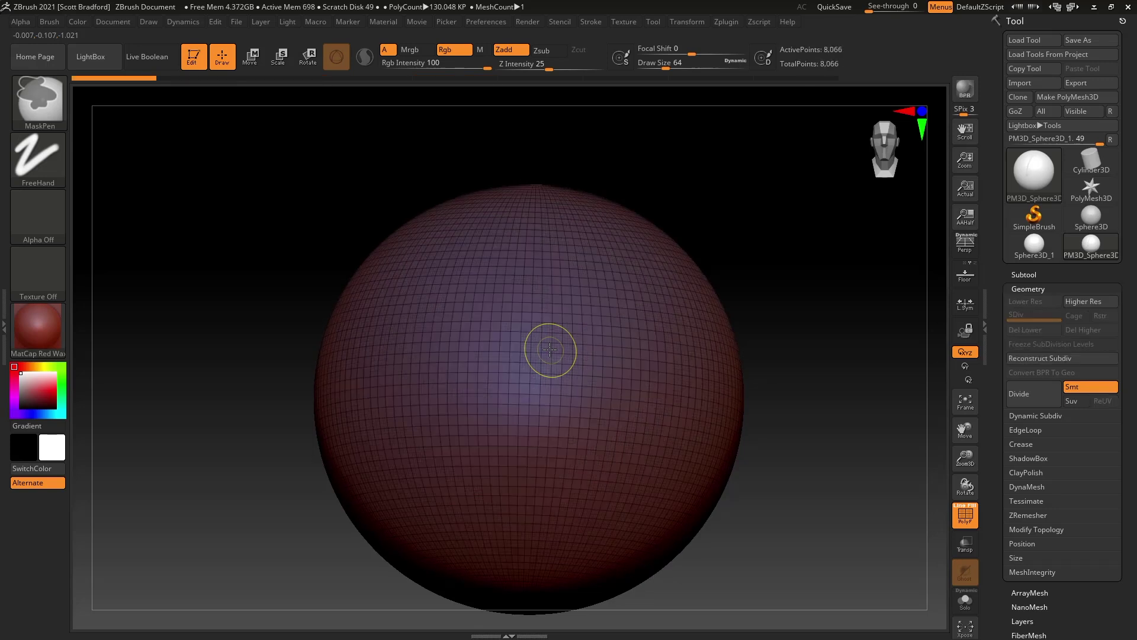
right_drag(545, 358, 607, 372)
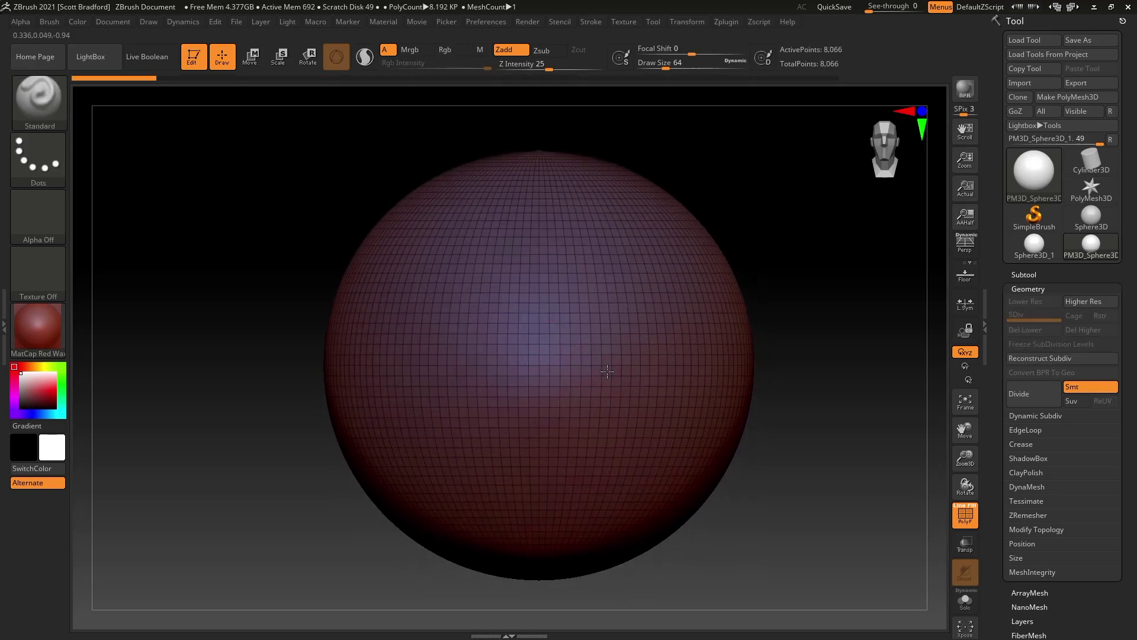
- Divide the sphere's geometry three times to reach subdivision level 4
click(1034, 392)
click(1034, 393)
click(1035, 392)
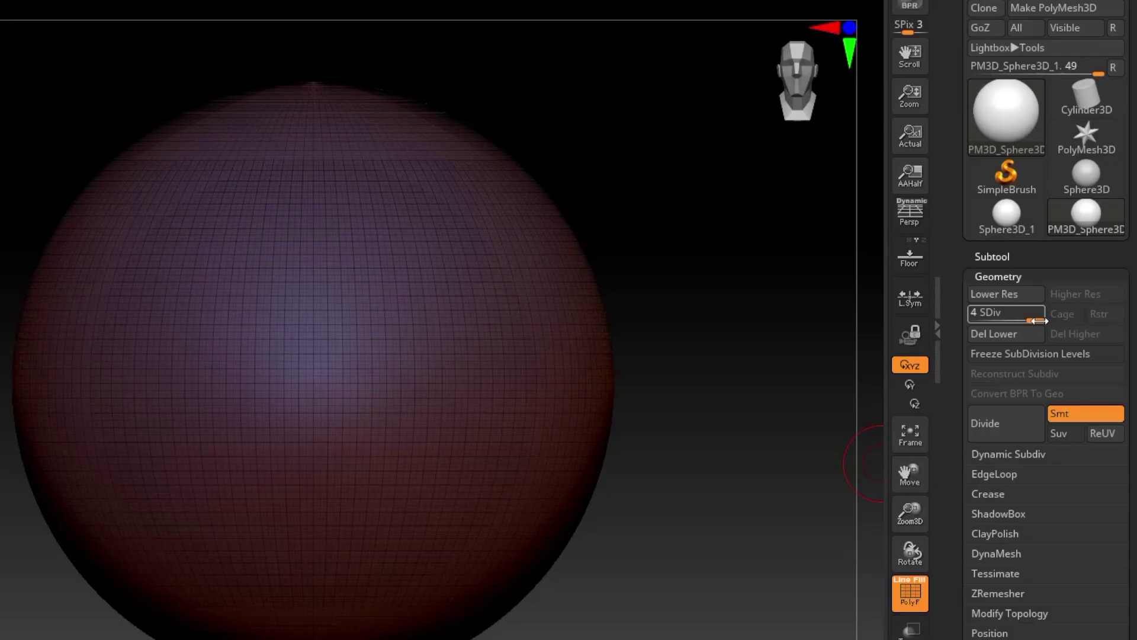
- Lower the sphere to subdivision level 1 and return it to level 4
mouse_move(1035, 319)
mouse_down()
mouse_move(977, 320)
mouse_move(1024, 318)
mouse_move(1017, 332)
mouse_move(1026, 311)
mouse_up()
click(967, 323)
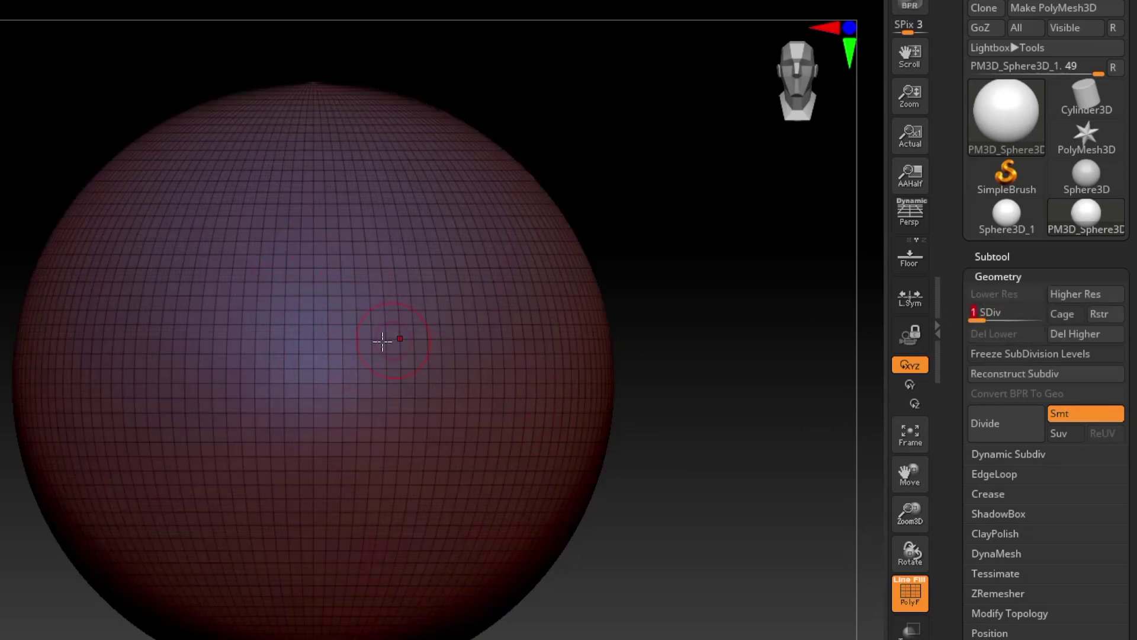
drag(975, 319, 1041, 322)
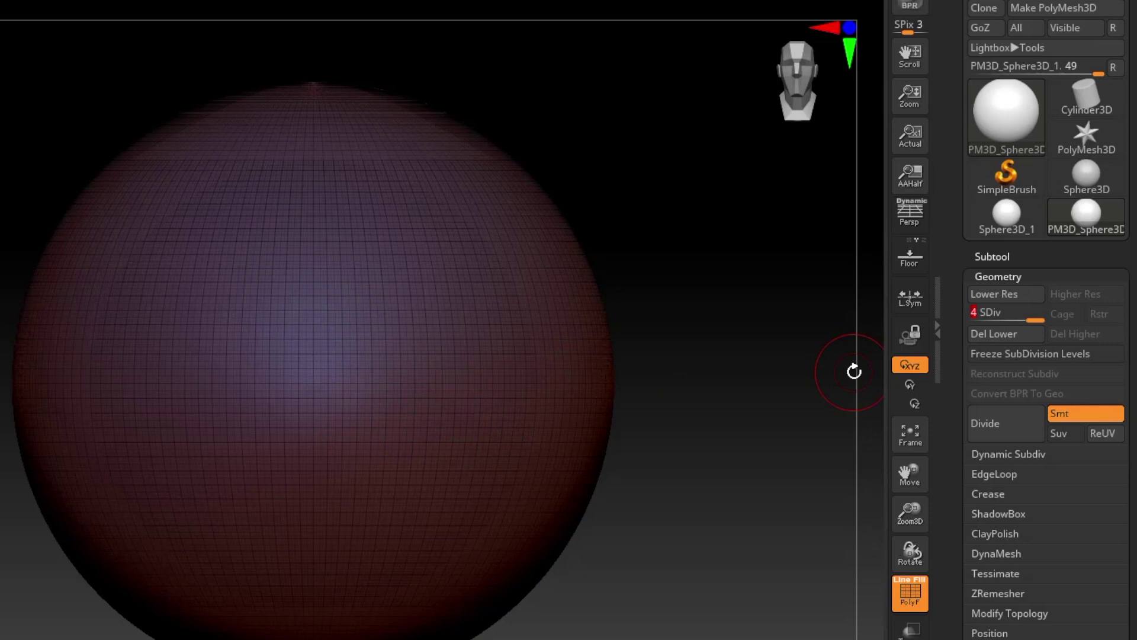
- Delete the sphere's lower subdivision levels and hide the polyframe
click(1006, 338)
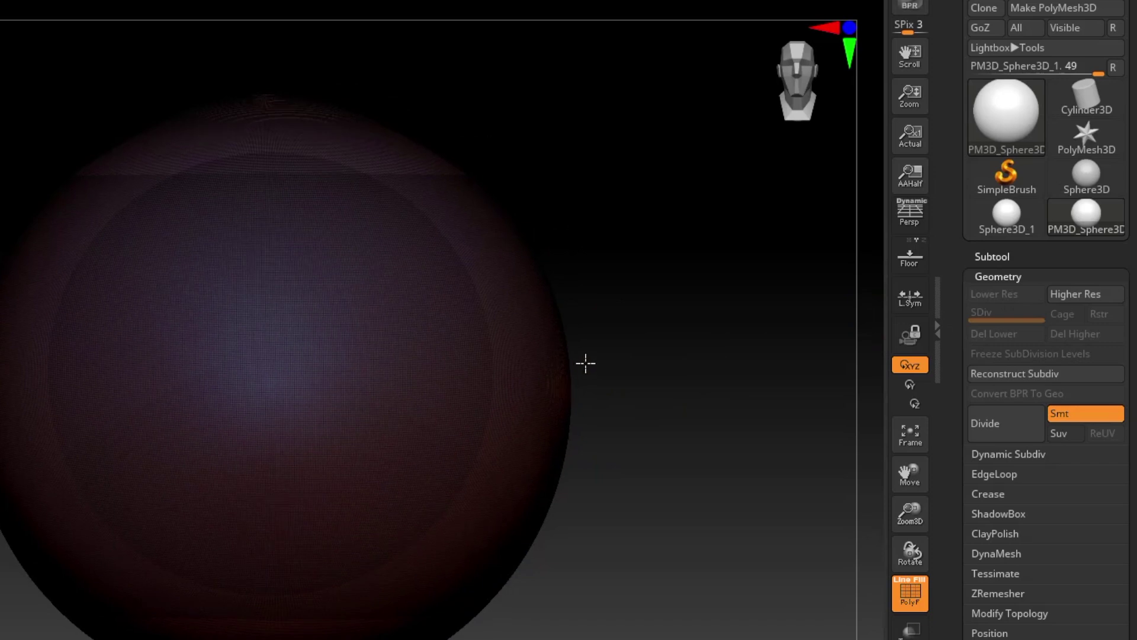
alt+drag(640, 397, 629, 385)
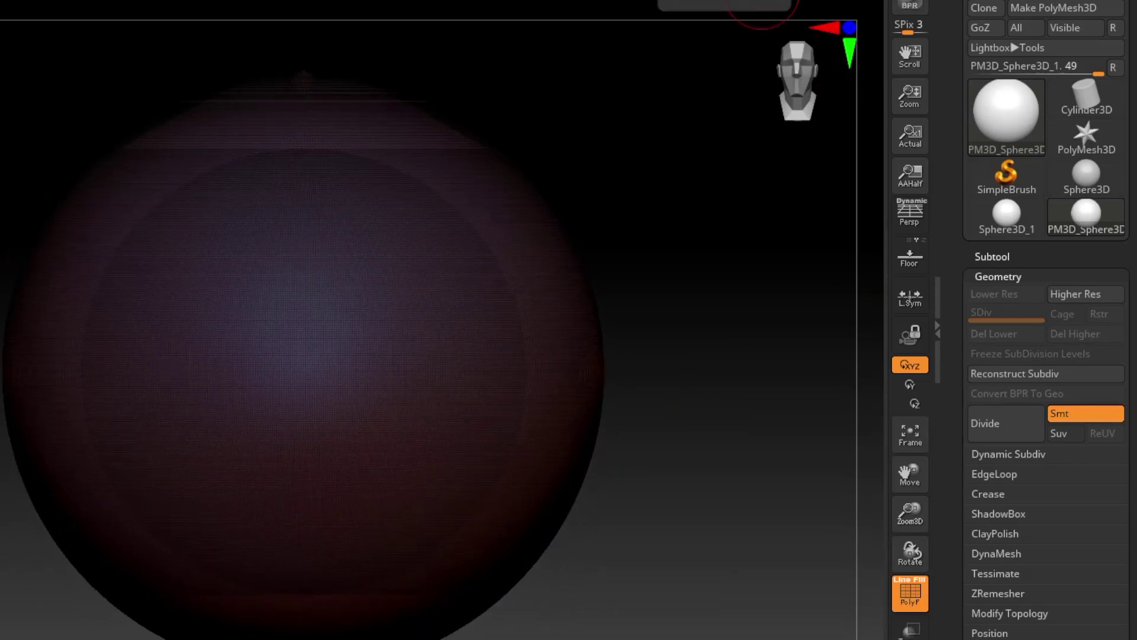
click(910, 593)
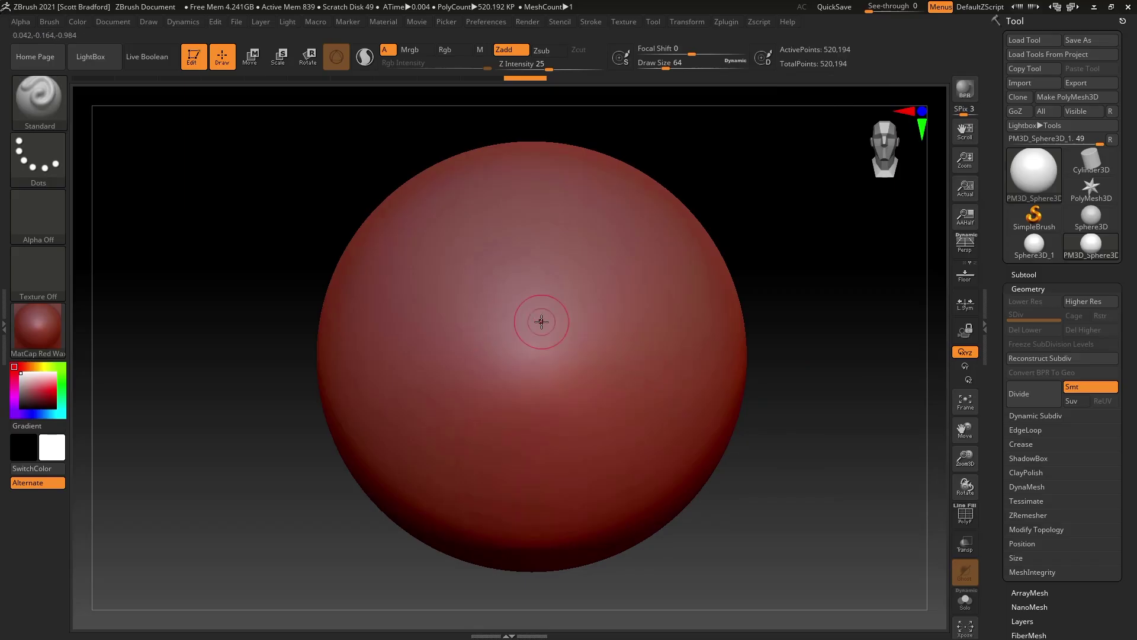
- Try to step the sphere two subdivision levels down and back up
alt+right_drag(560, 322, 542, 327)
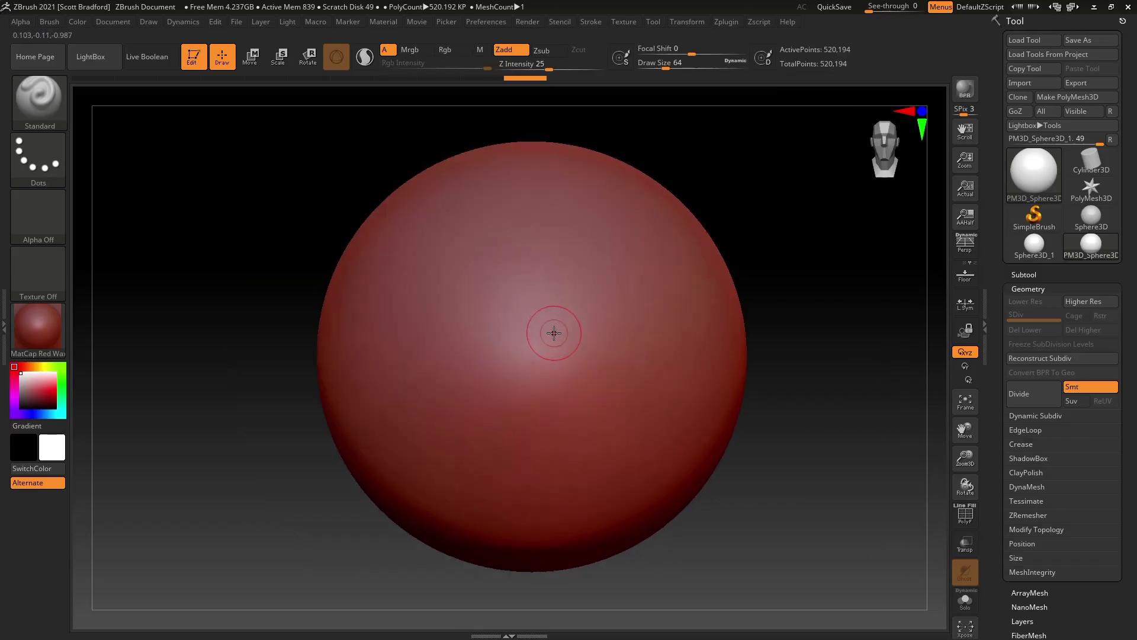
key(ctrl)
key(shift+d)
key(shift+d)
key(d)
key(d)
- Undo the sphere's divisions to return to the undivided mesh and reopen the Geometry settings
click(1028, 274)
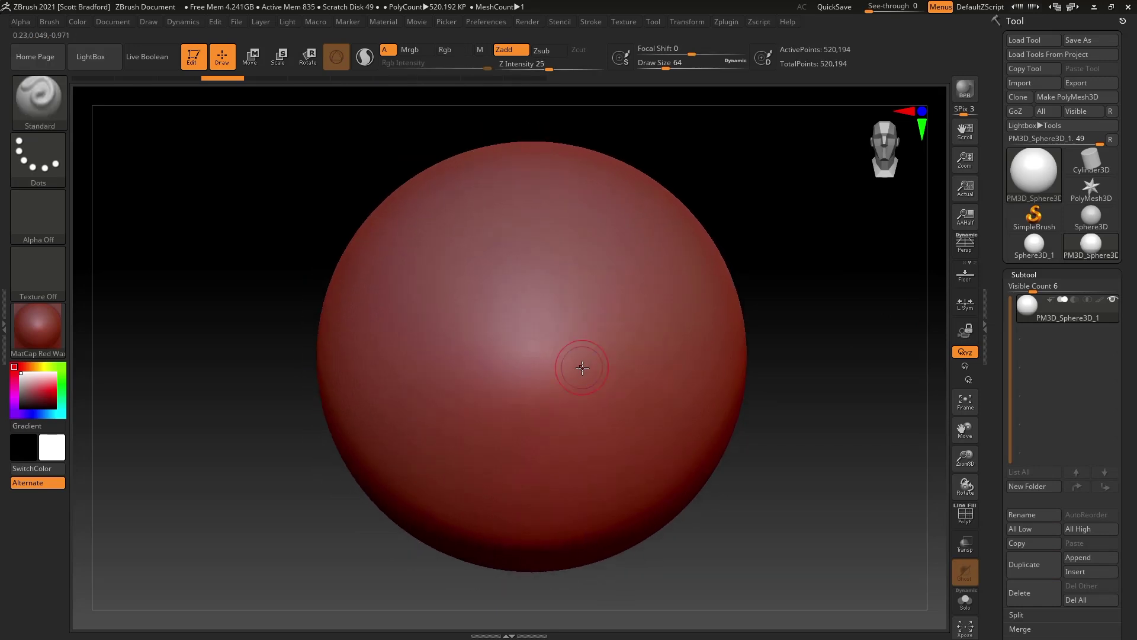
key(ctrl+z)
mouse_move(583, 368)
right_down()
mouse_move(561, 360)
mouse_move(583, 368)
right_up()
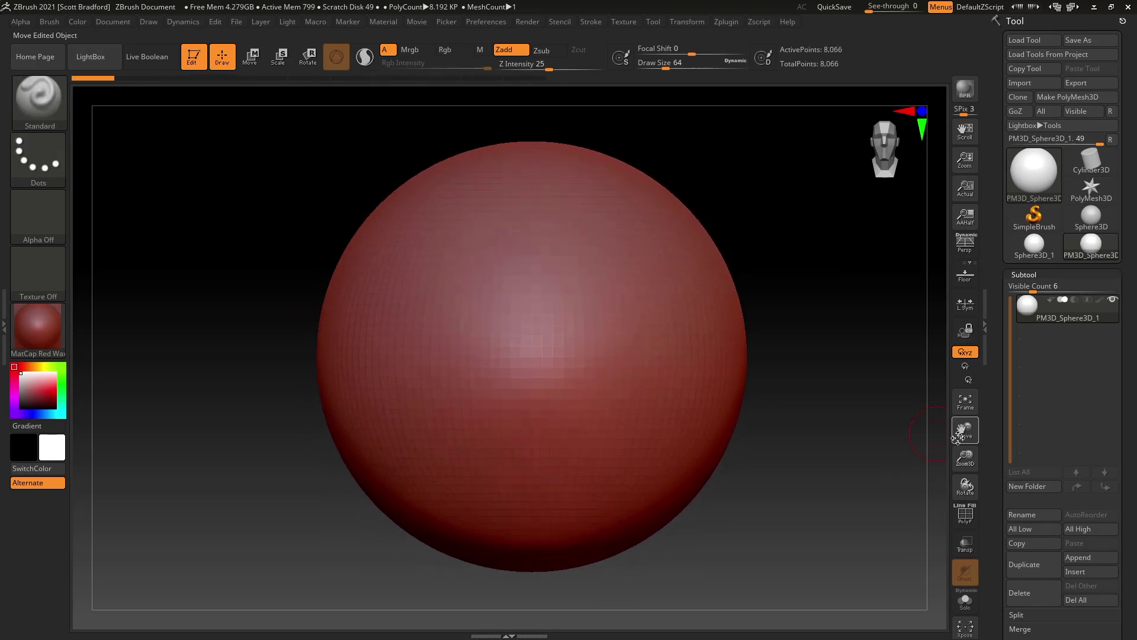
click(1032, 280)
click(1040, 290)
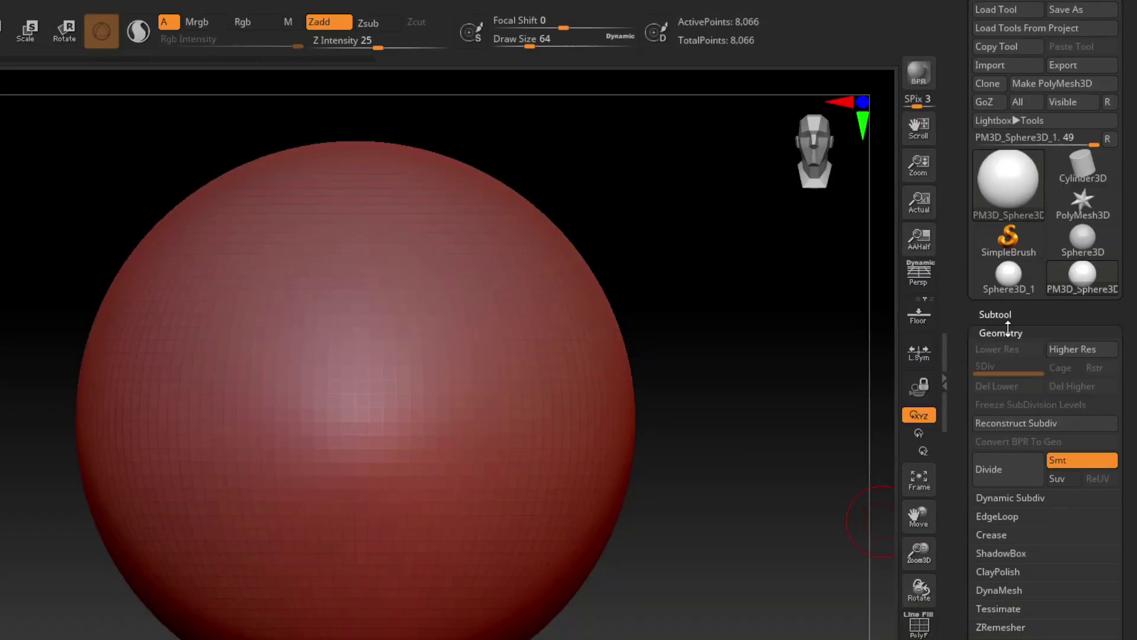
- Turn on Dynamic Subdiv for the undivided sphere and apply it as real subdivision levels
click(1019, 499)
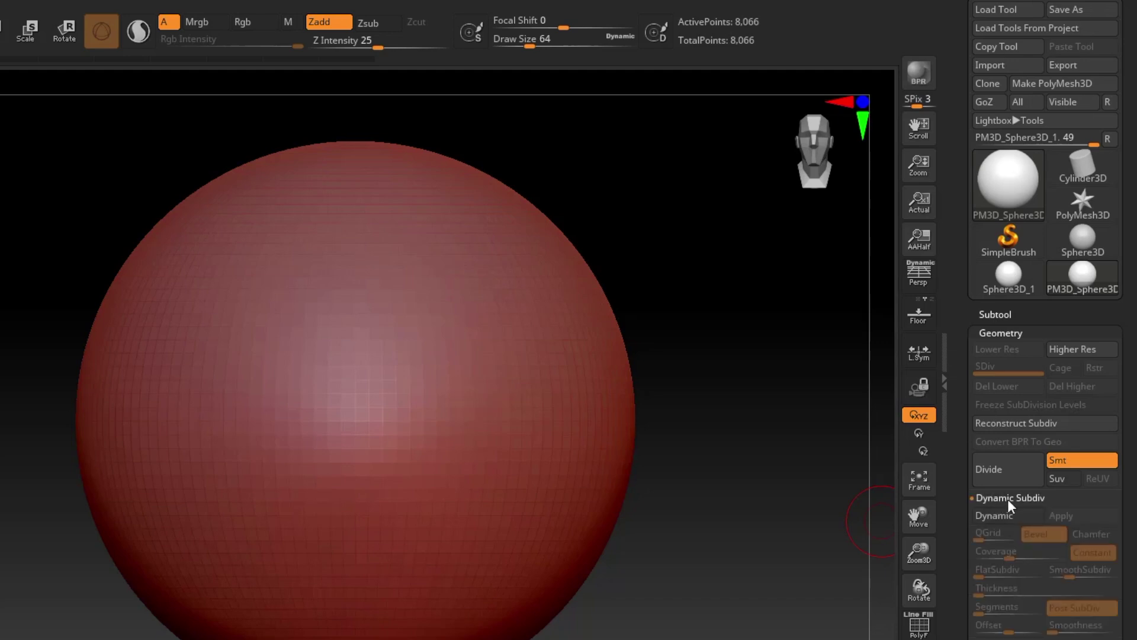
drag(1133, 476, 1133, 391)
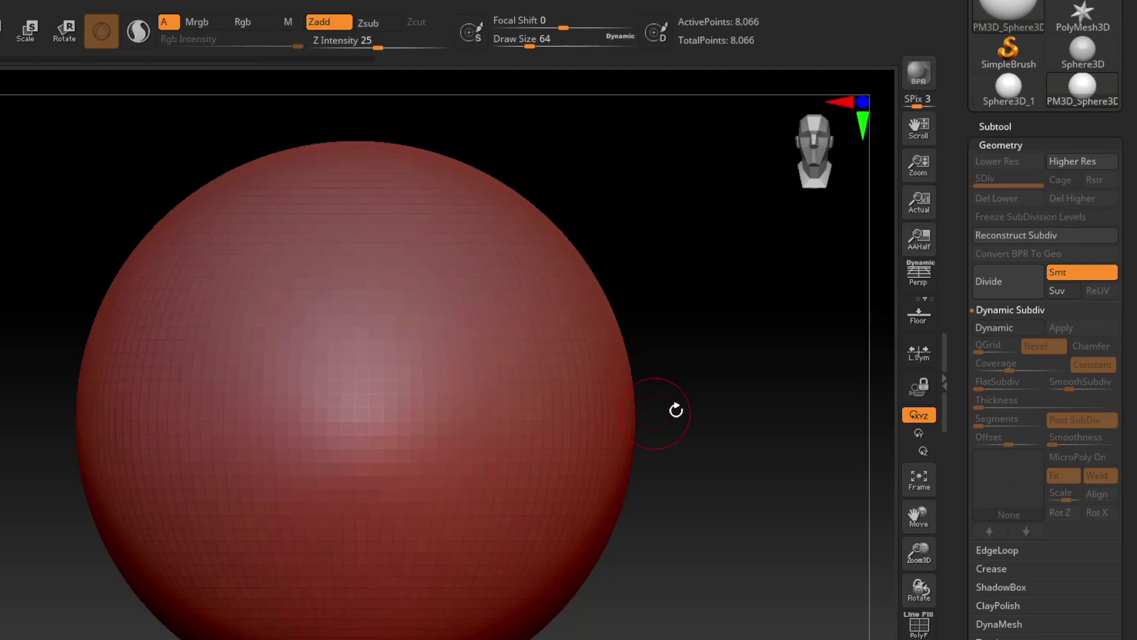
click(1000, 332)
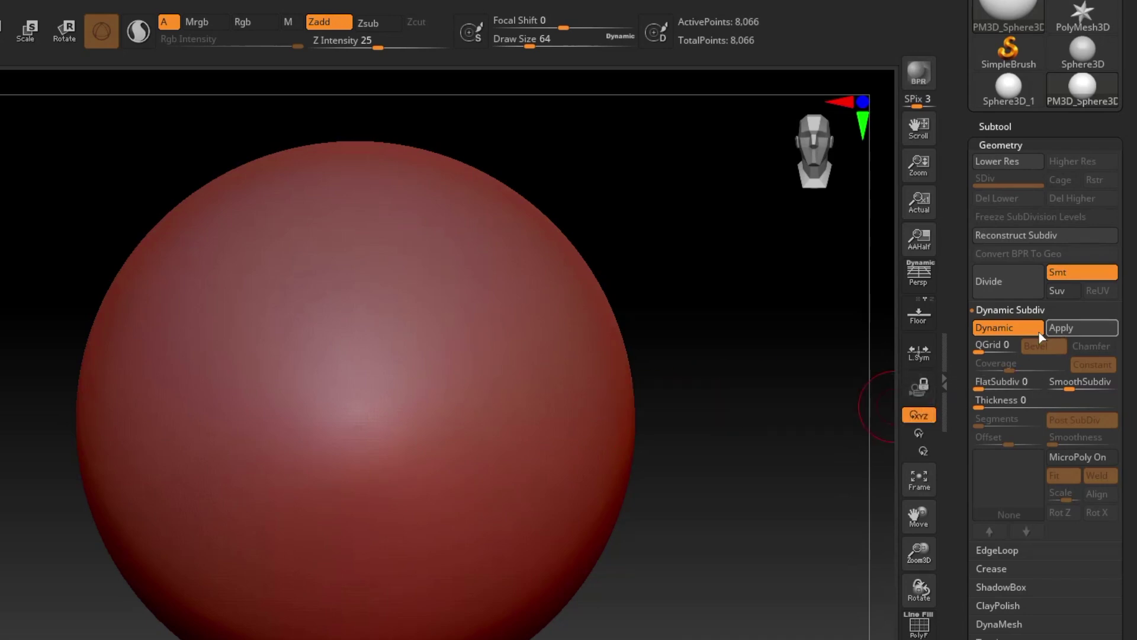
mouse_move(1069, 390)
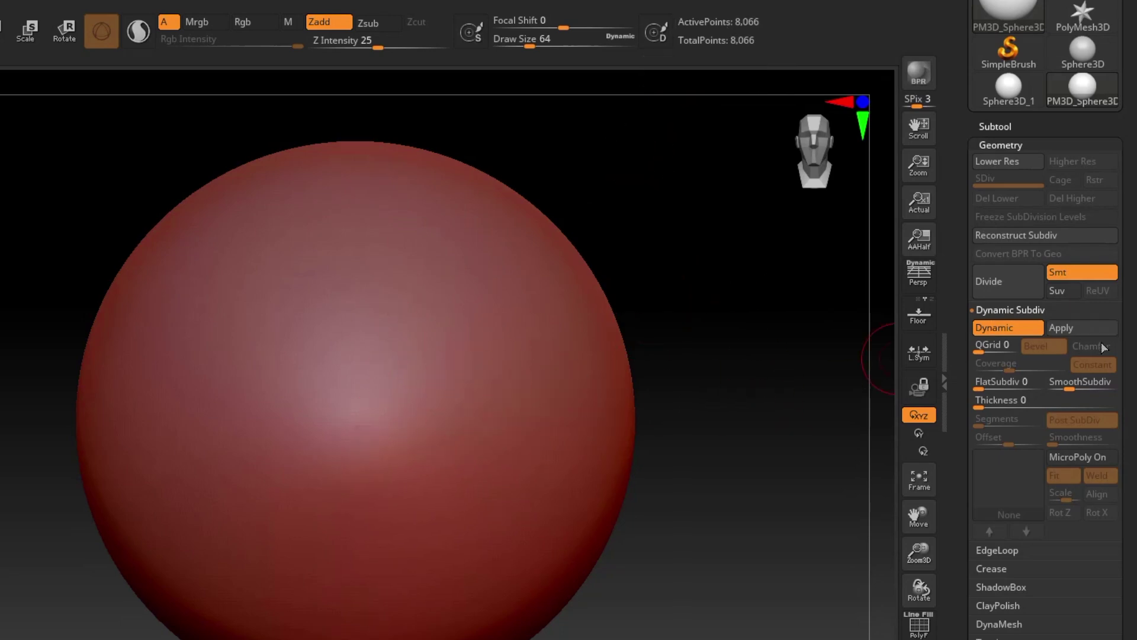
click(1085, 325)
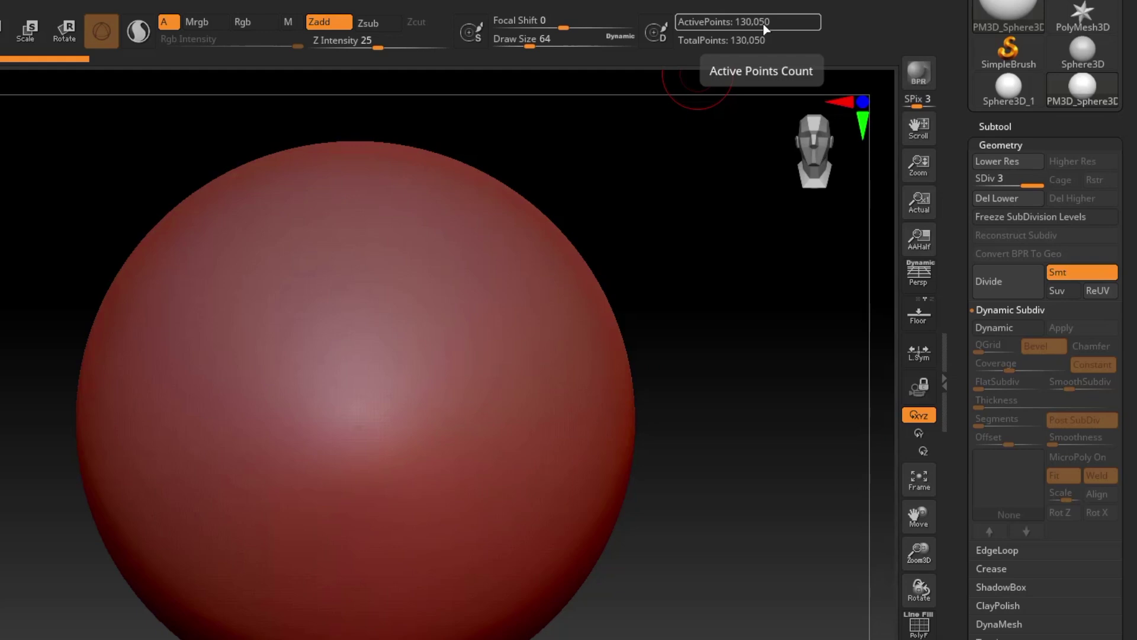
- Sculpt several raised test strokes across the front of the dynamically subdivided sphere with the Standard brush
mouse_move(373, 261)
mouse_down()
mouse_move(322, 516)
mouse_move(418, 326)
mouse_move(216, 325)
mouse_move(354, 262)
mouse_up()
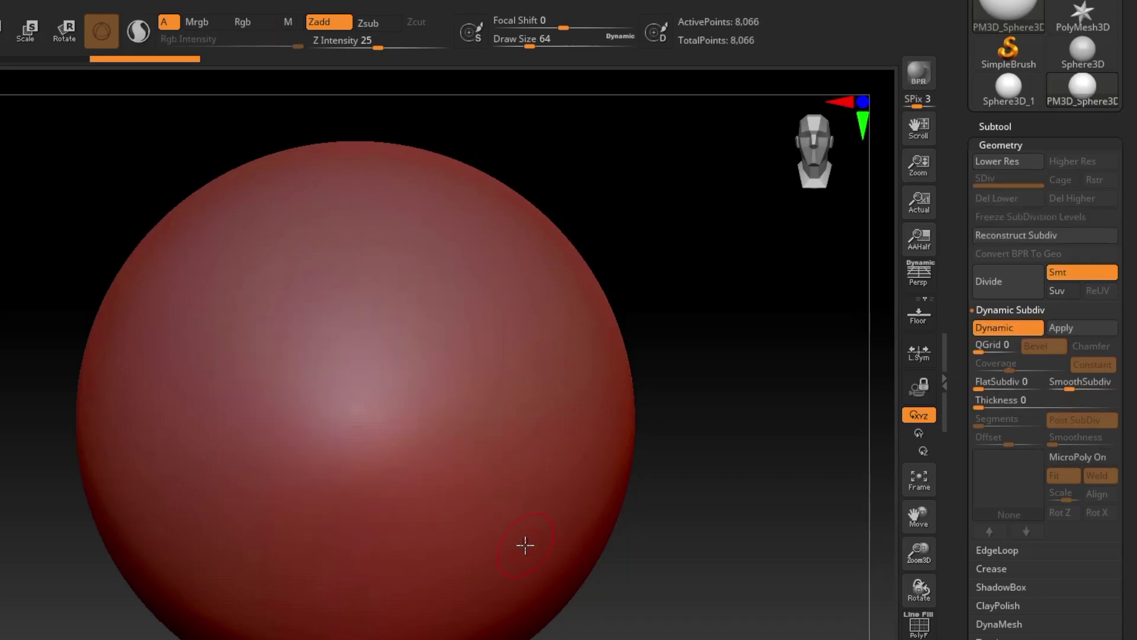
mouse_move(385, 278)
mouse_down()
mouse_move(356, 355)
mouse_move(457, 297)
mouse_move(438, 533)
mouse_move(255, 477)
mouse_move(219, 282)
mouse_move(196, 393)
mouse_move(248, 264)
mouse_move(490, 213)
mouse_move(460, 312)
mouse_move(333, 394)
mouse_move(368, 397)
mouse_up()
mouse_move(569, 413)
right_down()
mouse_move(566, 359)
mouse_move(505, 410)
right_up()
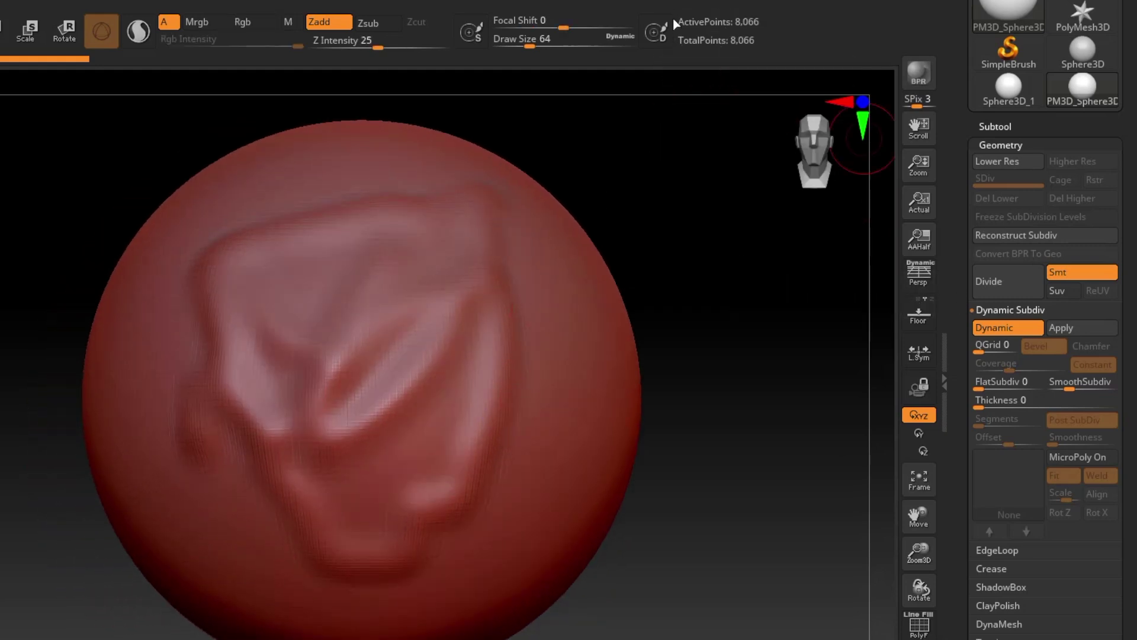
- Undo the test strokes on the front of the sphere
key(ctrl+z)
key(ctrl+z)
key(ctrl+z)
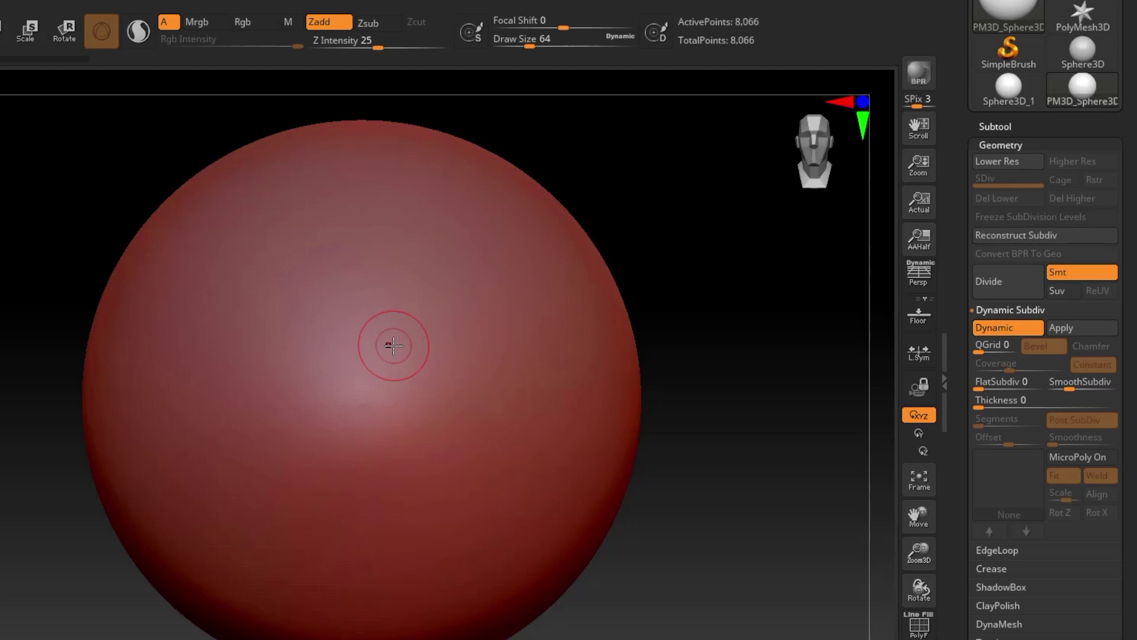
mouse_move(528, 336)
right_down()
mouse_move(495, 338)
mouse_move(518, 348)
mouse_move(474, 368)
right_up()
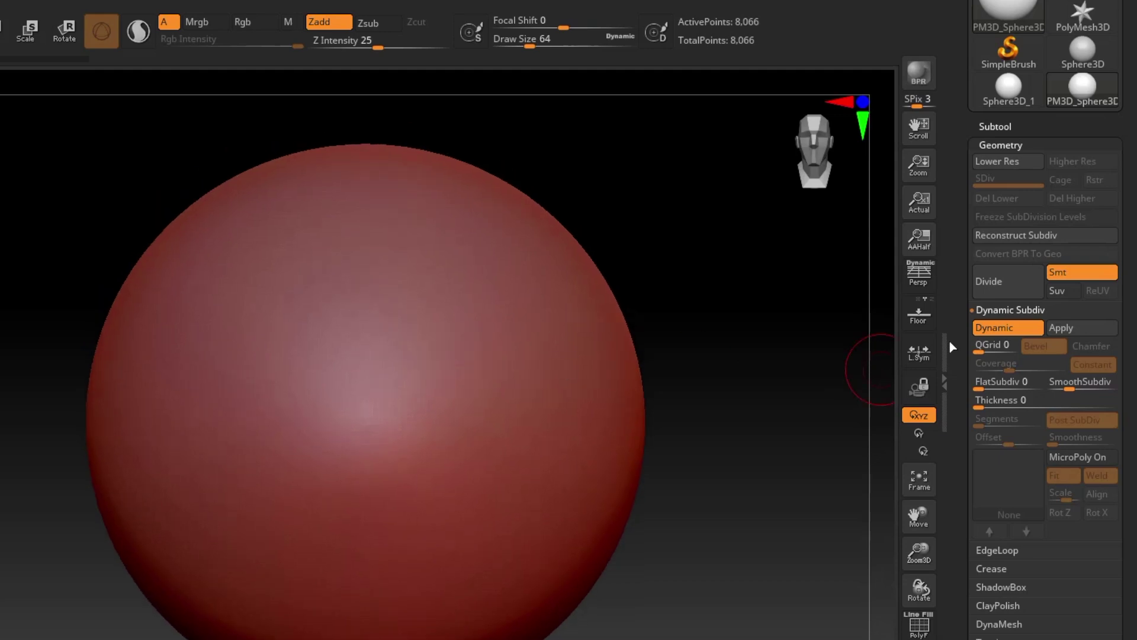
- Turn off Dynamic Subdiv and convert the sphere to a DynaMesh at resolution 128
click(1020, 327)
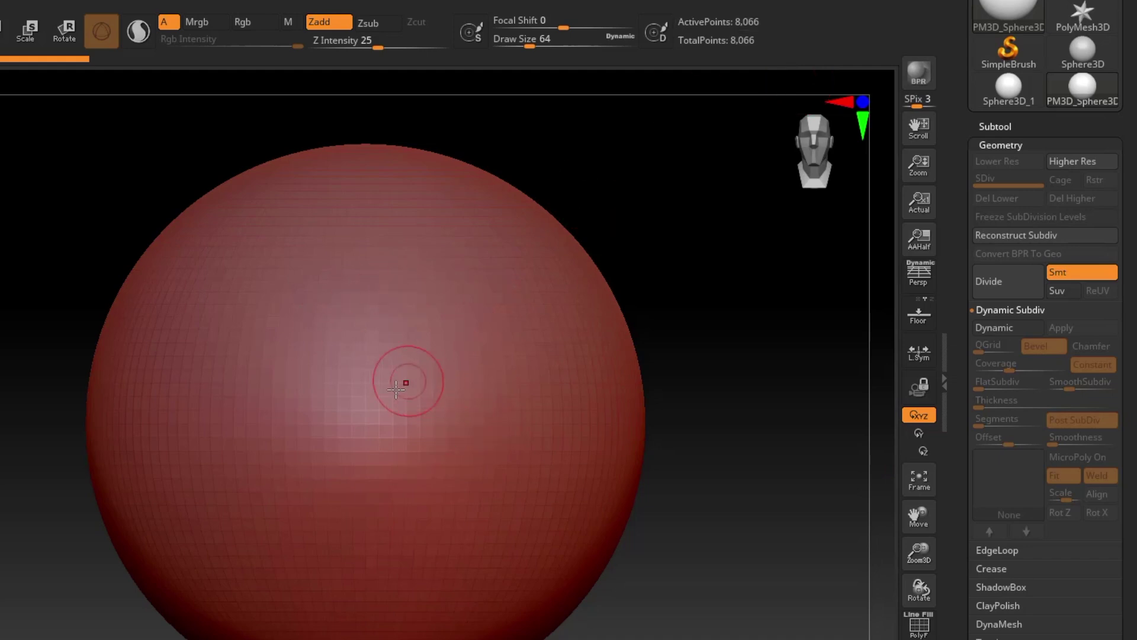
click(1034, 312)
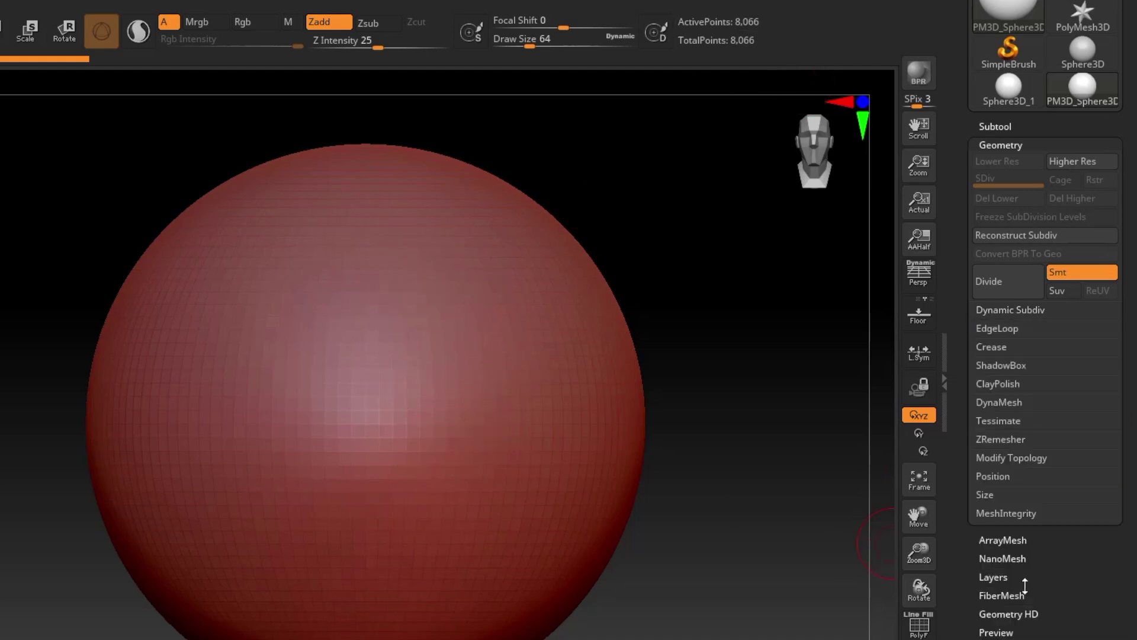
click(1013, 403)
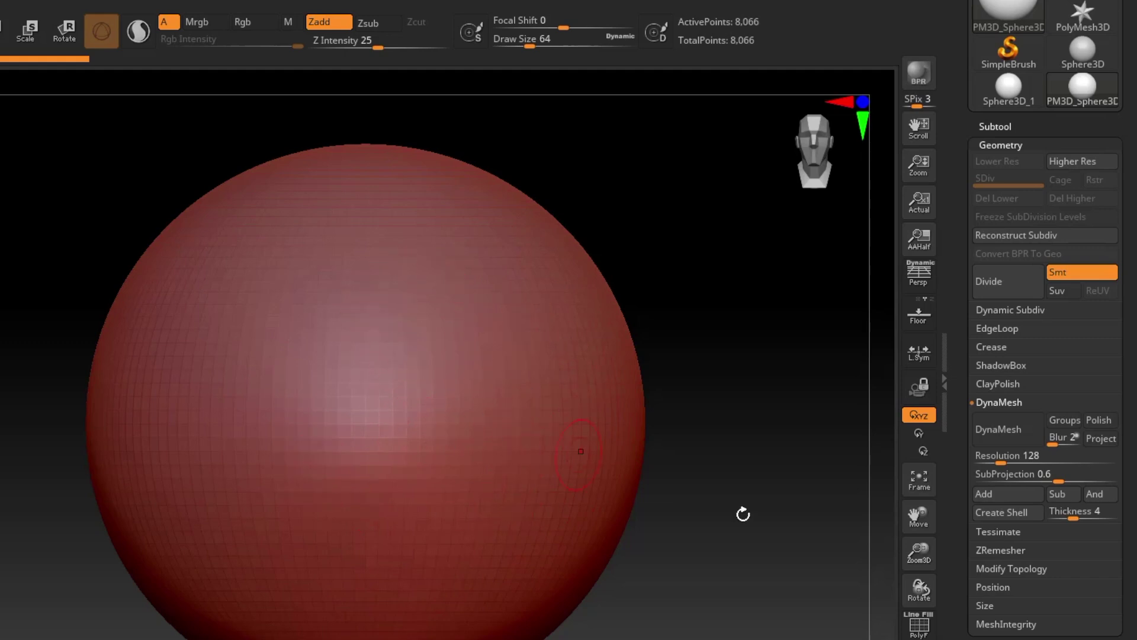
click(1007, 428)
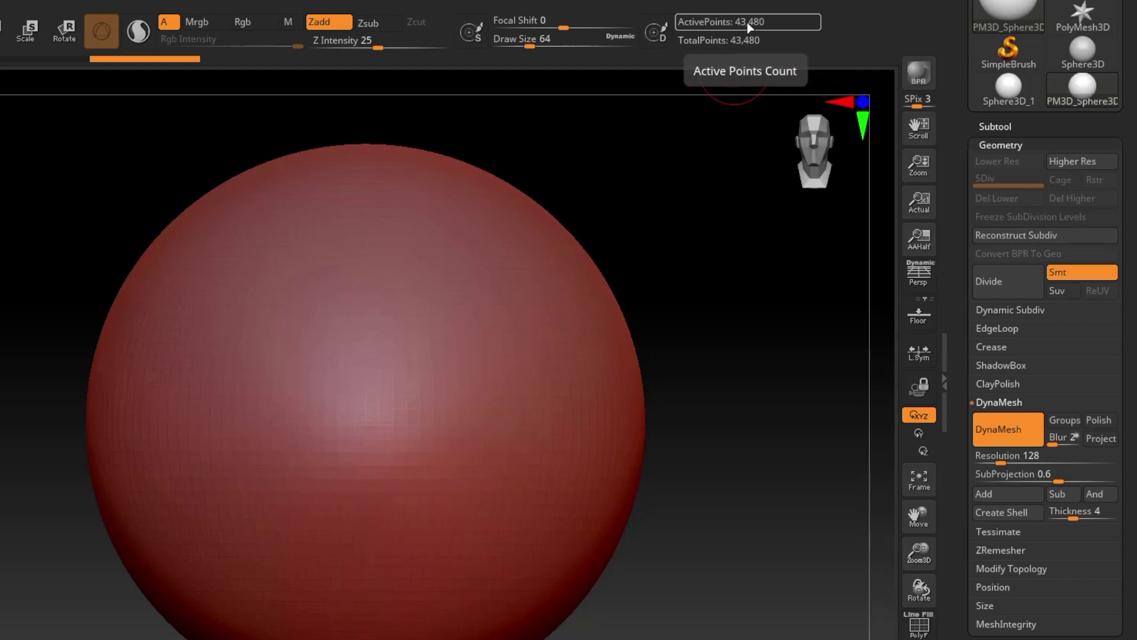
- Display the polyframe and examine the DynaMesh sphere's polygon grid up close
click(919, 627)
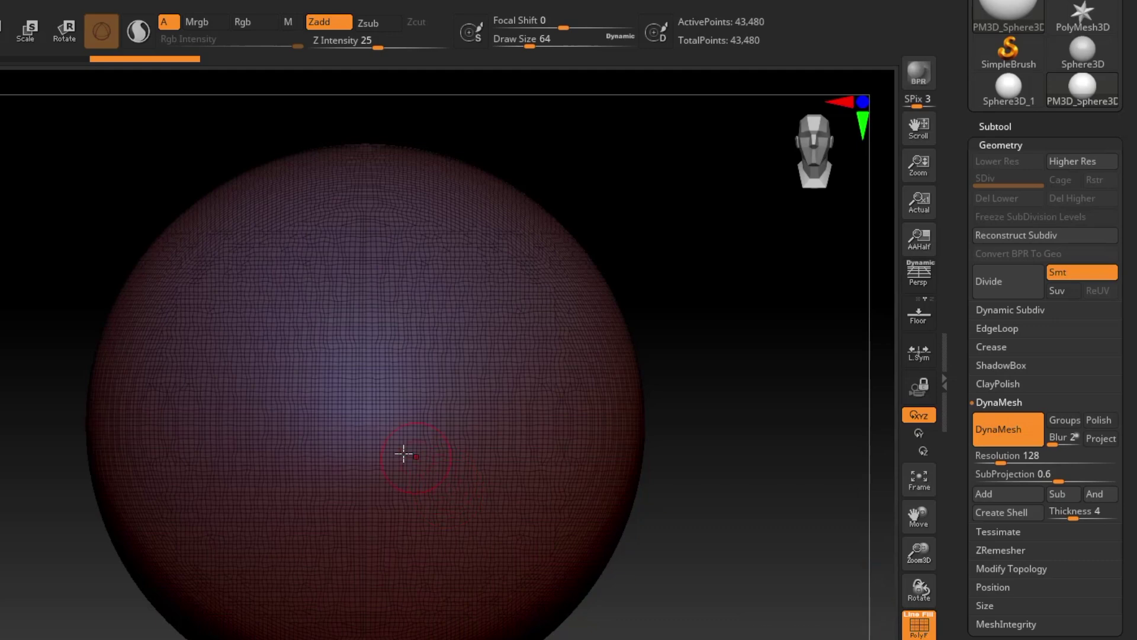
ctrl+right_drag(391, 446, 400, 516)
alt+right_drag(487, 527, 386, 513)
alt+right_drag(381, 457, 394, 500)
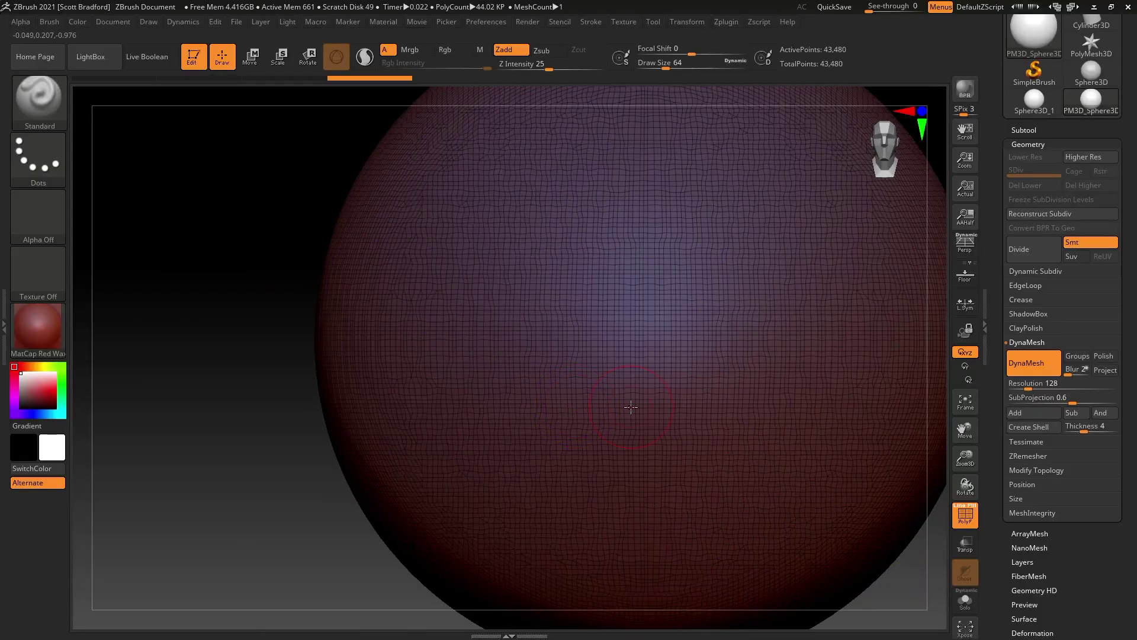
scroll(631, 406, down, 5)
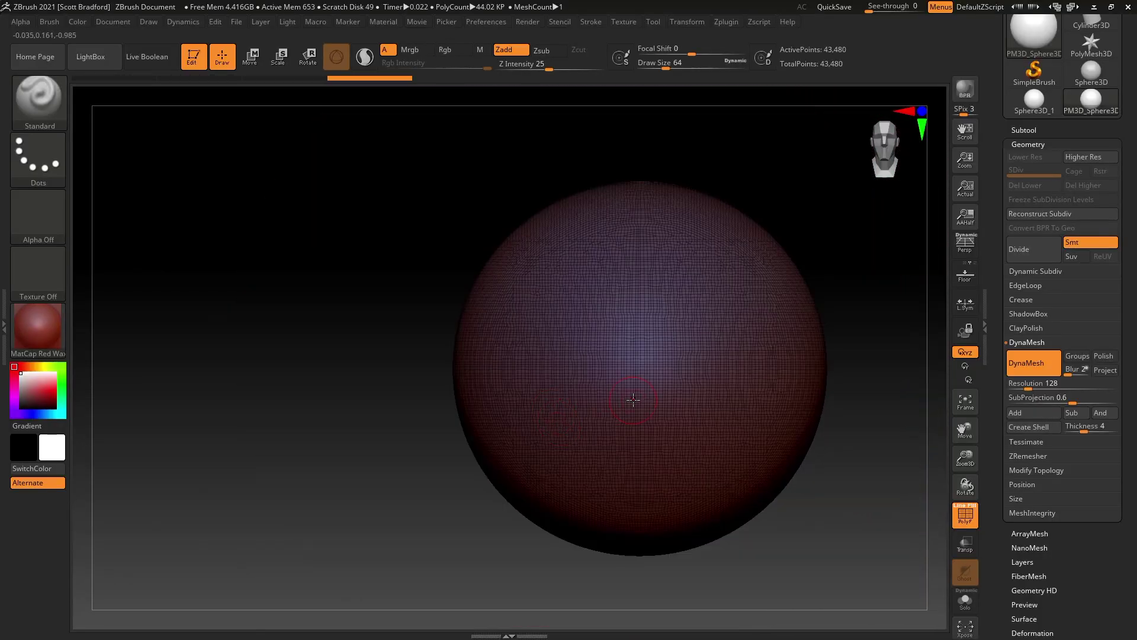
alt+right_drag(633, 400, 533, 386)
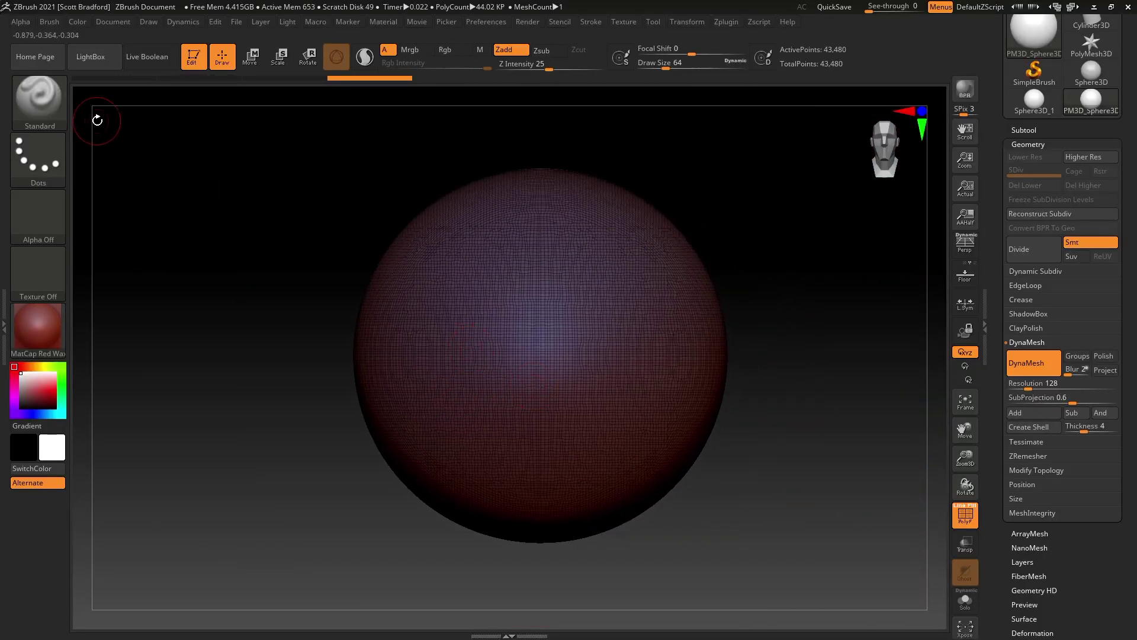
- With the Move brush at draw size 140, pull one long spike out of the sphere's upper left and three out of its right side
key(b)
key(m)
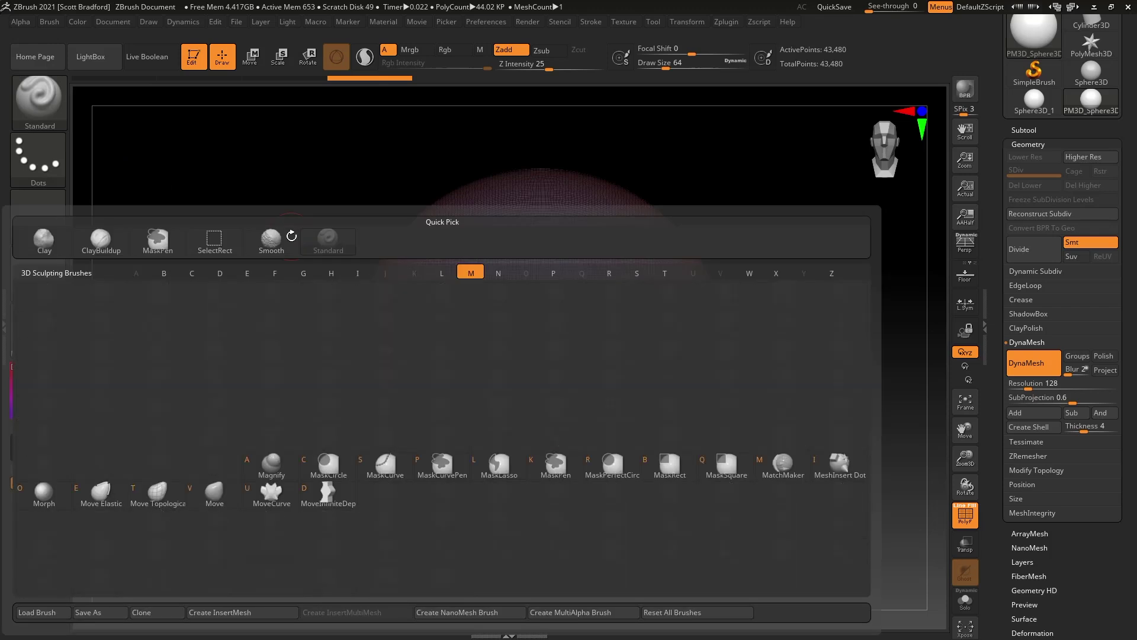
key(v)
key(s)
drag(450, 286, 463, 287)
mouse_move(406, 262)
mouse_down()
mouse_move(208, 144)
mouse_move(287, 195)
mouse_up()
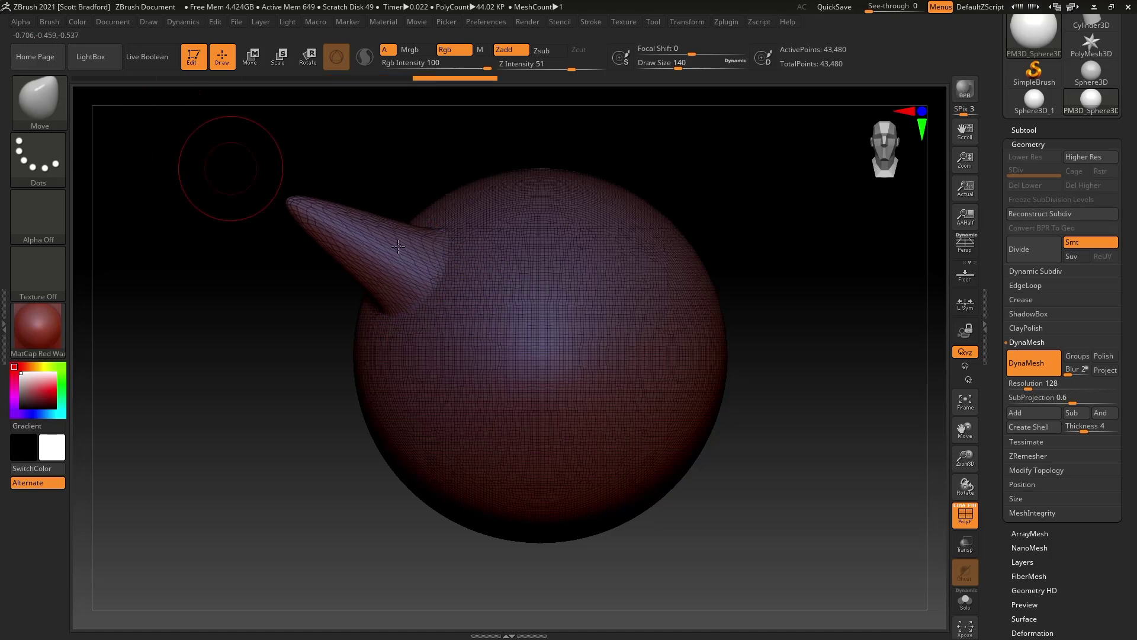
drag(734, 249, 792, 226)
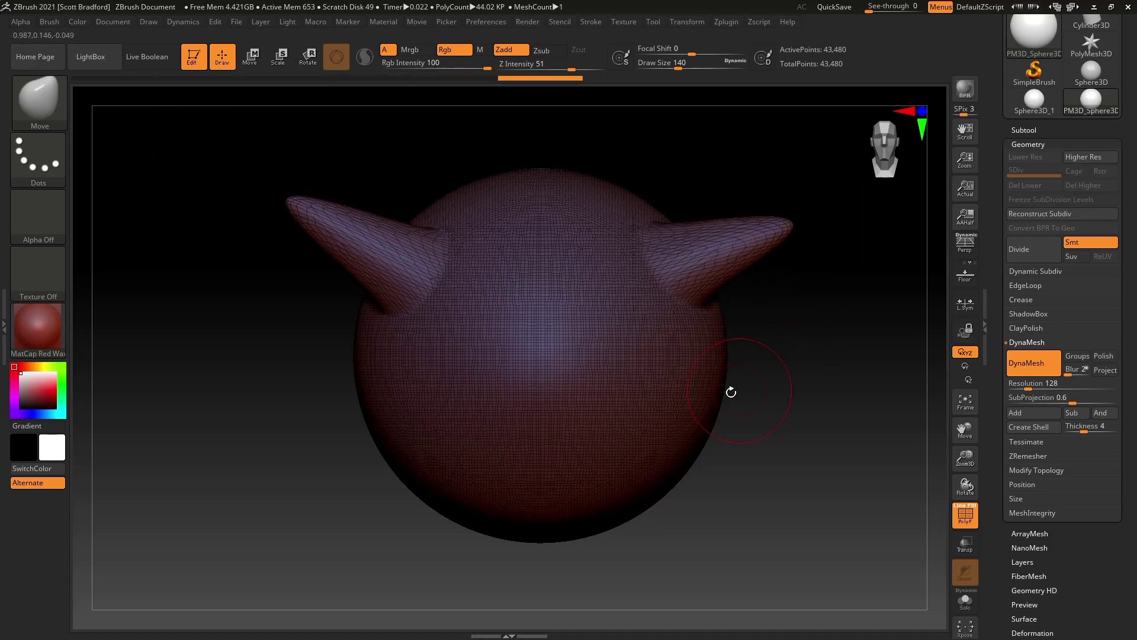
drag(716, 393, 792, 475)
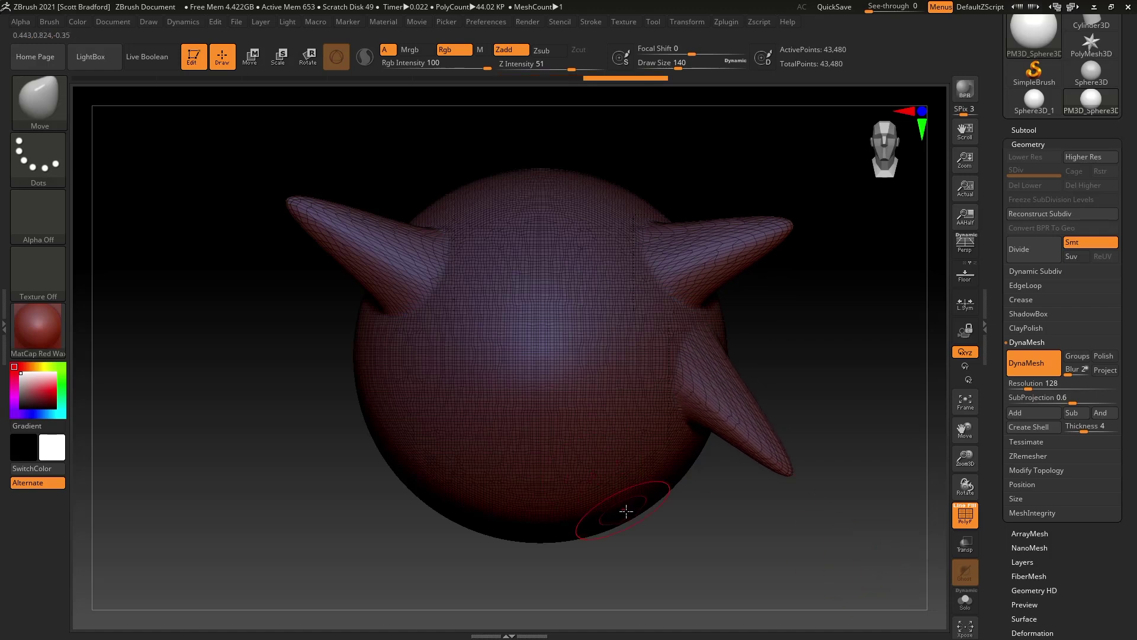
alt+right_drag(625, 509, 629, 460)
mouse_move(628, 445)
mouse_down()
mouse_move(663, 457)
mouse_move(820, 595)
mouse_move(903, 612)
mouse_up()
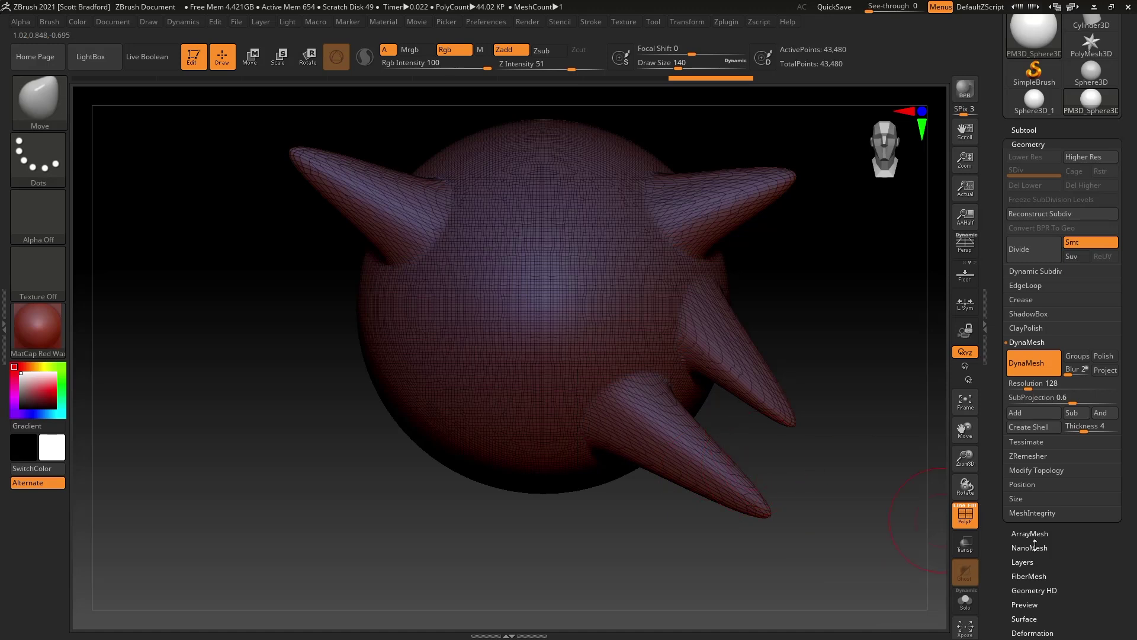
- Hide the polyframe and inspect the surface of the spikes and their bases up close
click(972, 521)
drag(888, 500, 722, 488)
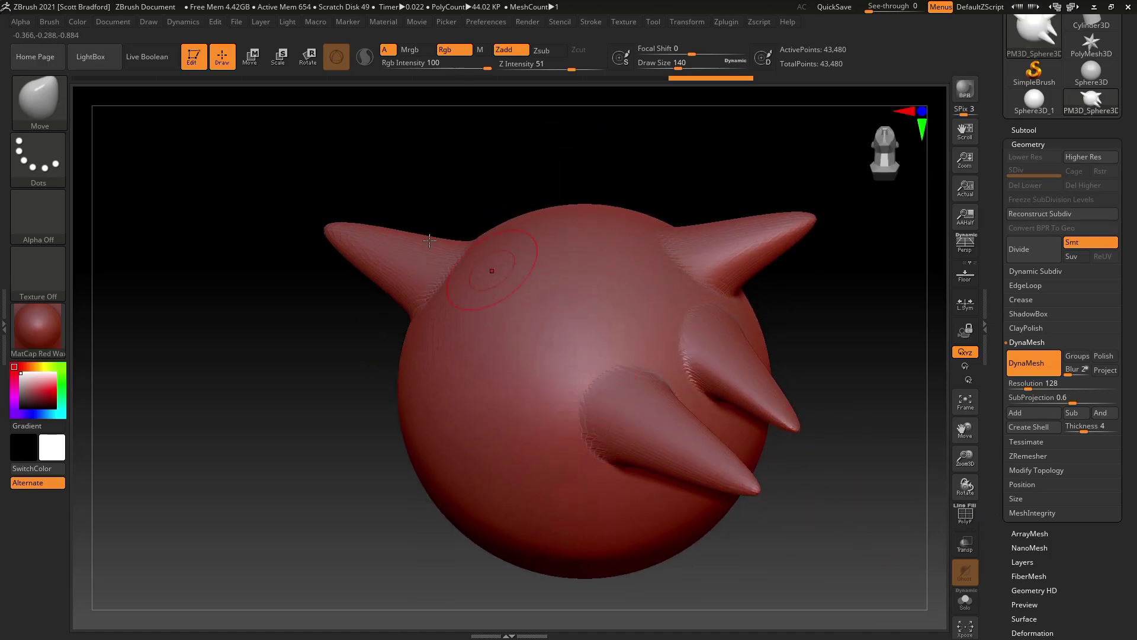
alt+drag(798, 250, 553, 451)
alt+drag(609, 326, 610, 386)
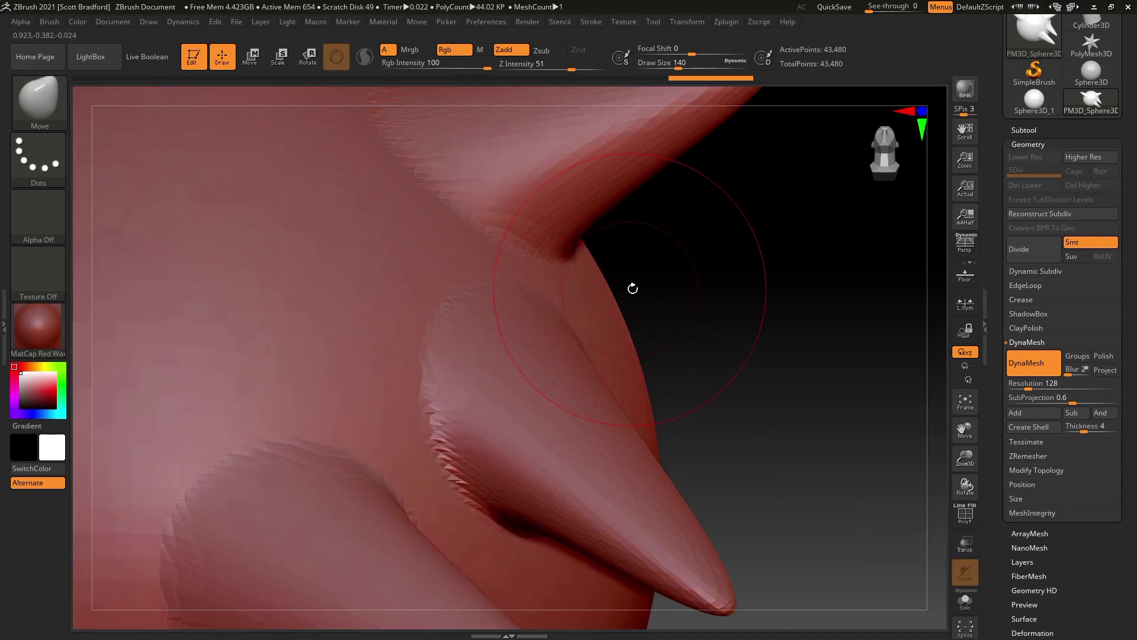
alt+drag(632, 290, 595, 410)
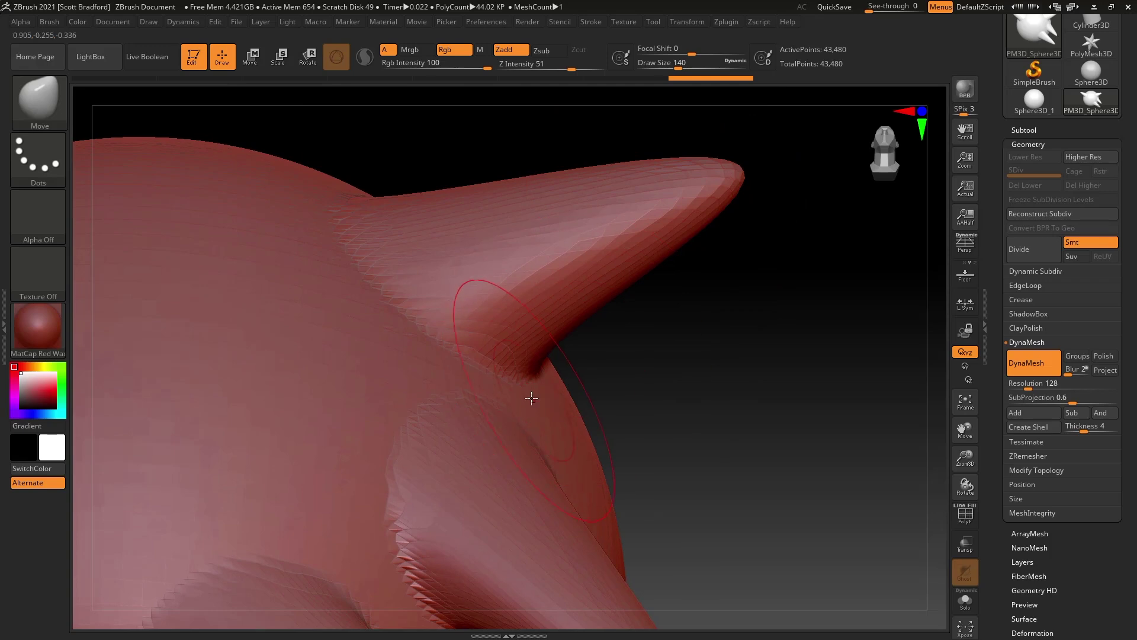
ctrl+right_drag(533, 401, 513, 320)
alt+right_drag(450, 401, 575, 240)
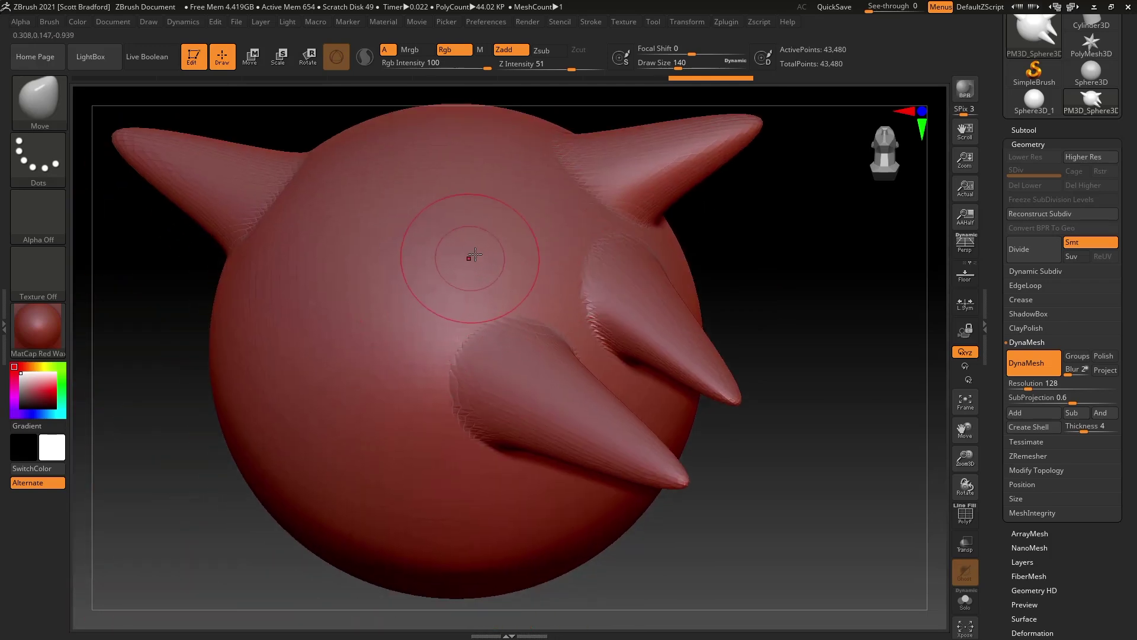
- Show the polyframe again and examine the polygons at the base of the middle right spike
click(961, 515)
right_drag(477, 300, 477, 318)
mouse_move(613, 307)
ctrl+right_down()
mouse_move(628, 367)
mouse_move(705, 415)
mouse_move(628, 385)
mouse_move(628, 424)
ctrl+right_up()
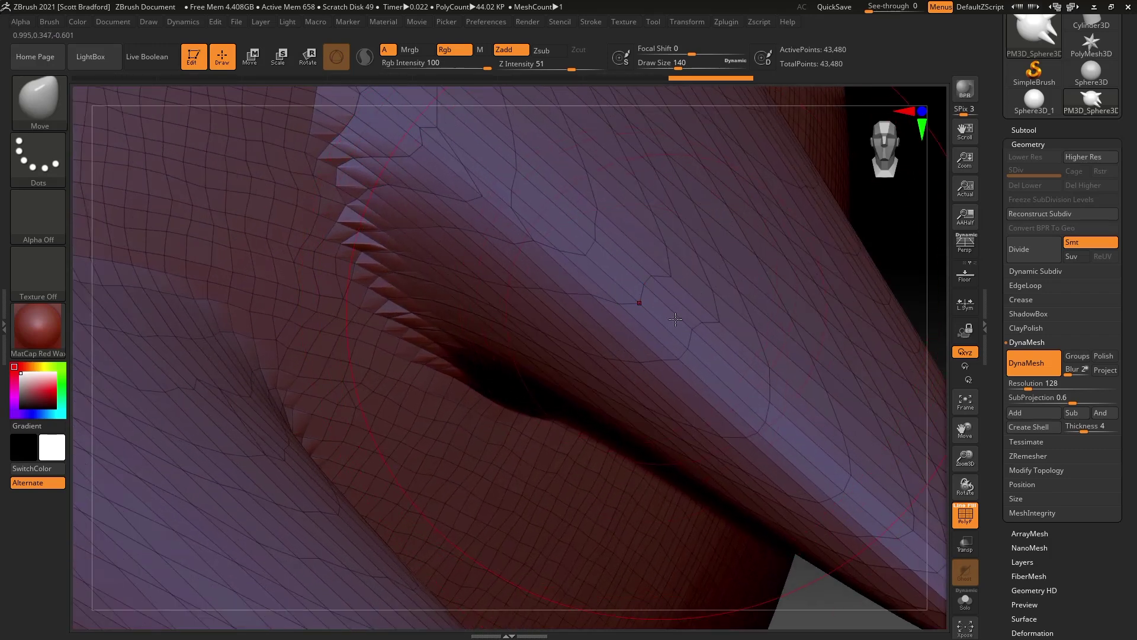
- Recalculate the DynaMesh at resolution 128 to redistribute the polygons evenly over the spikes
ctrl+right_drag(491, 394, 551, 355)
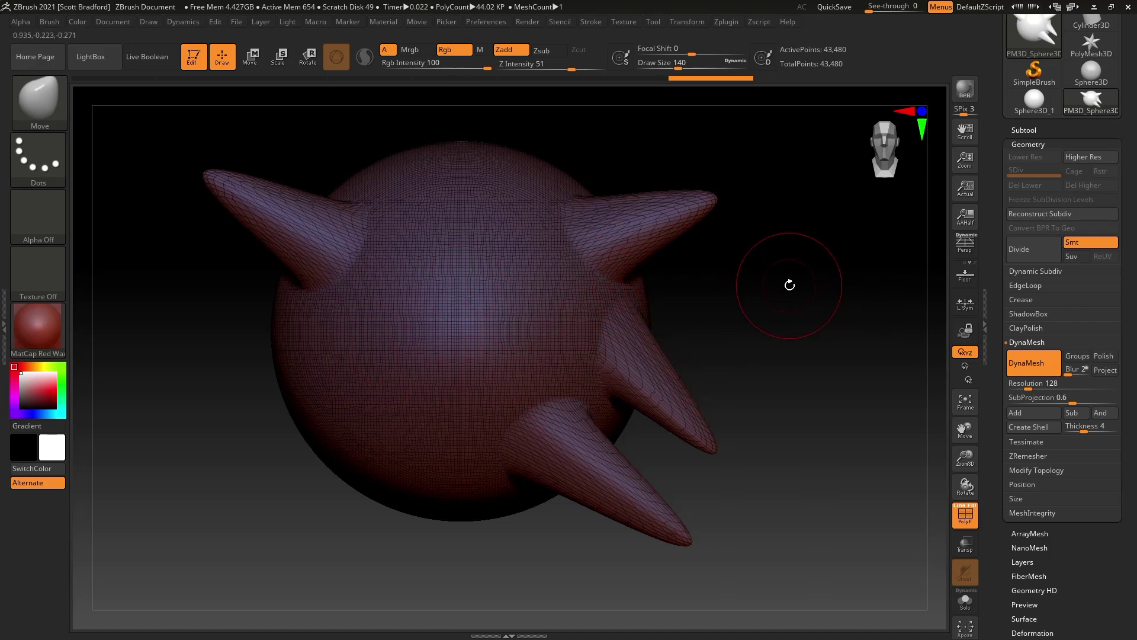
ctrl+drag(799, 286, 882, 407)
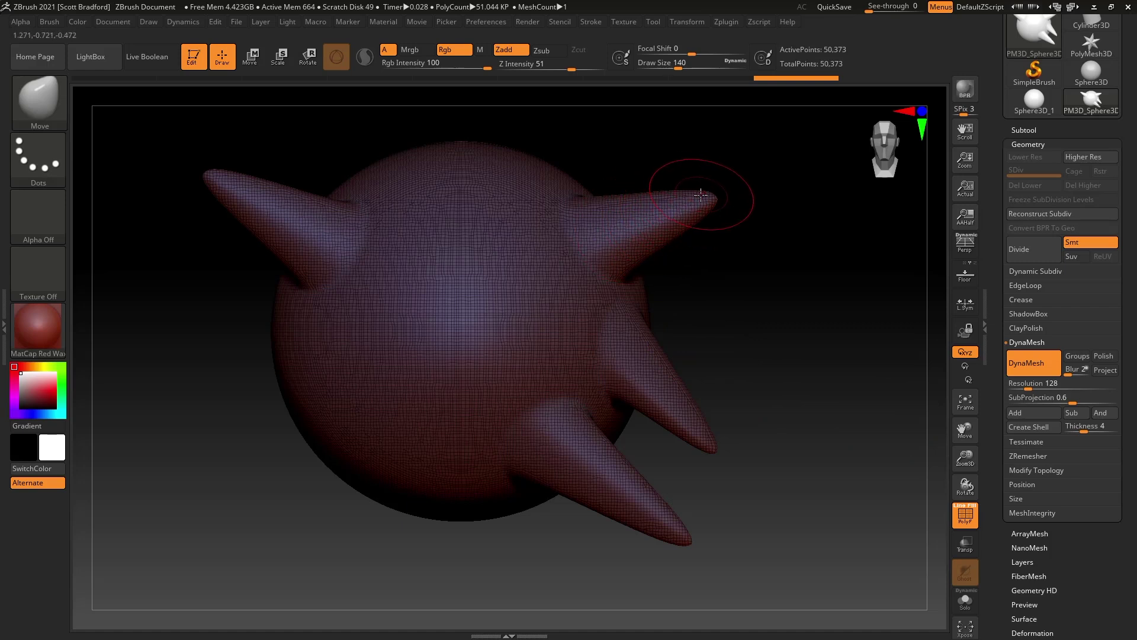
ctrl+right_drag(674, 214, 692, 203)
- Pull the upper right spike further outward and bend its middle upward with the Move brush
drag(709, 201, 797, 173)
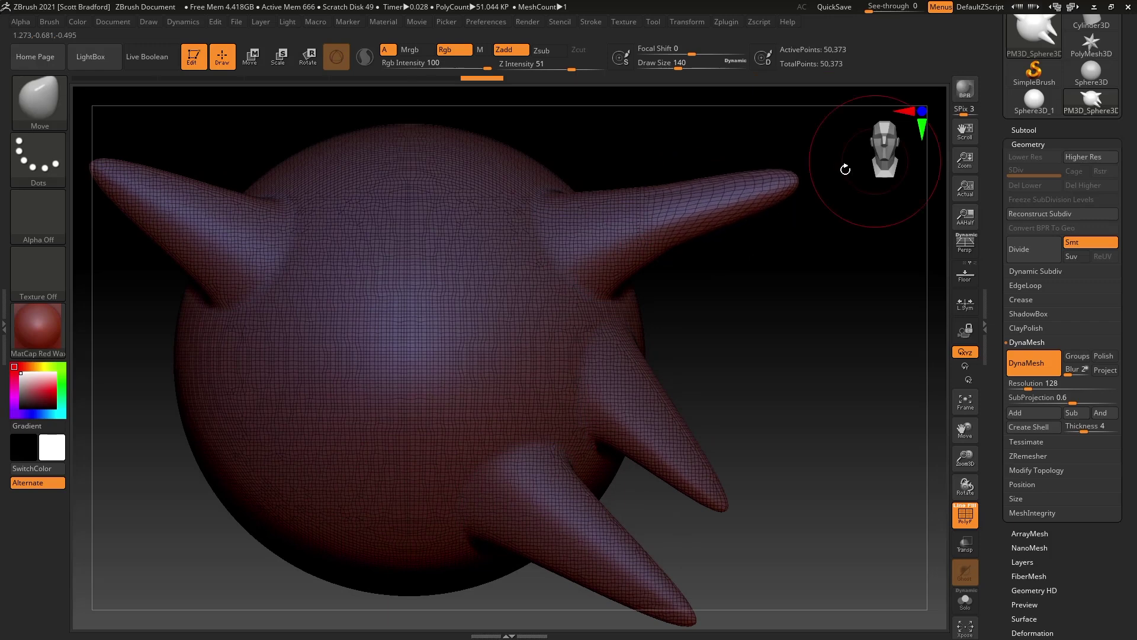
mouse_move(669, 234)
mouse_down()
mouse_move(653, 277)
mouse_move(660, 270)
mouse_up()
drag(737, 211, 801, 196)
key(space)
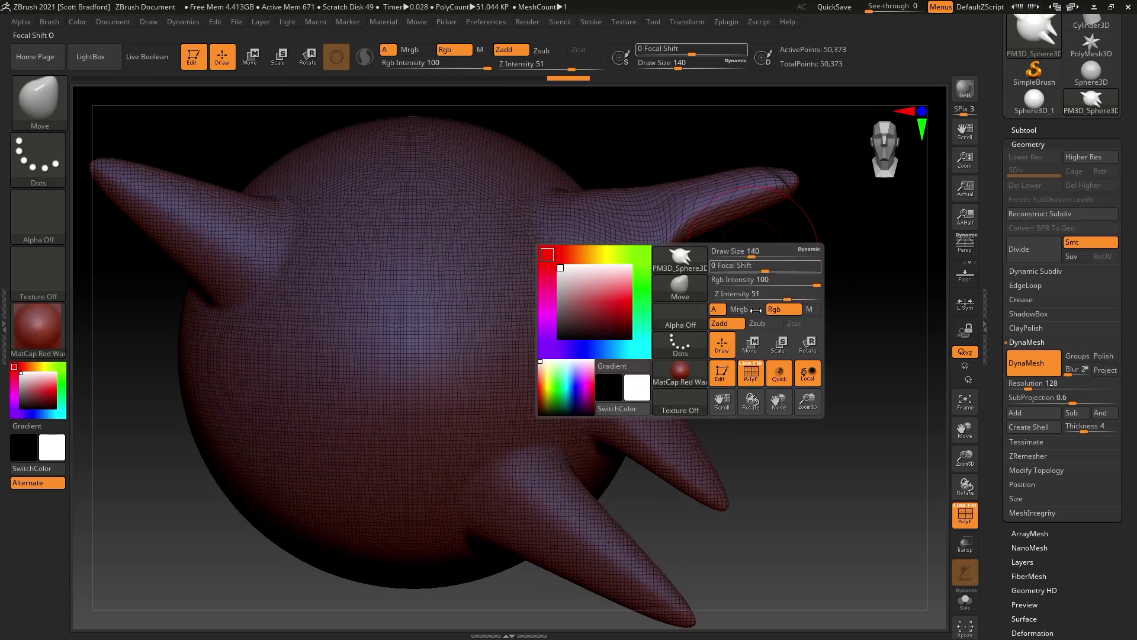
- Stretch the middle right spike further down and outward with the Move brush
key(w)
alt+right_drag(738, 480, 658, 351)
key(q)
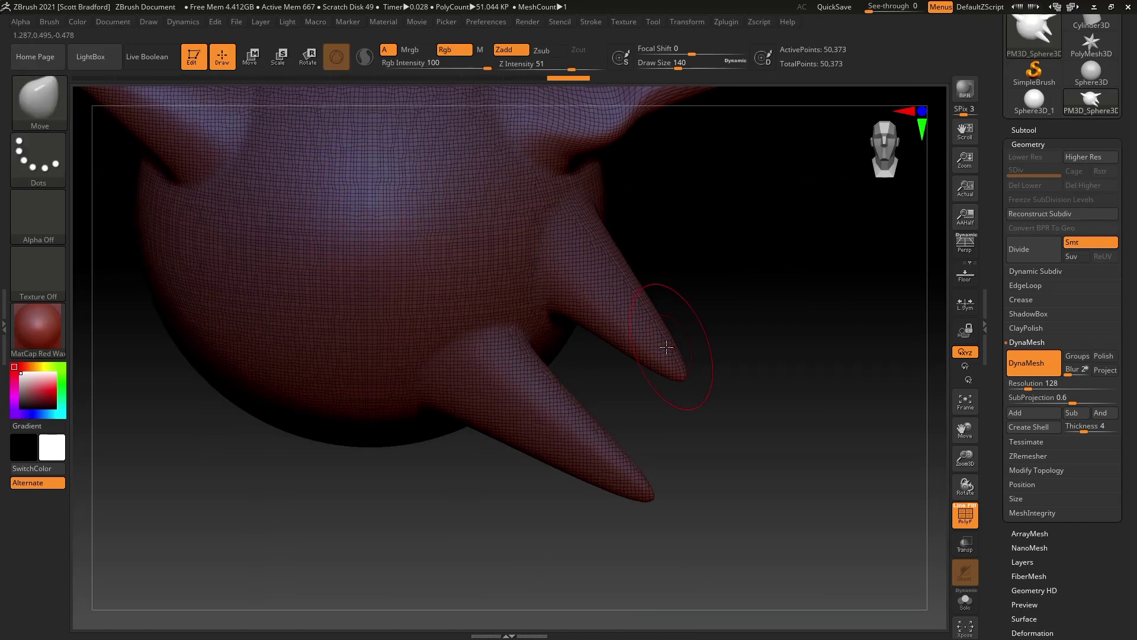
drag(675, 358, 714, 385)
mouse_move(787, 447)
mouse_down()
mouse_move(887, 539)
mouse_move(854, 515)
mouse_up()
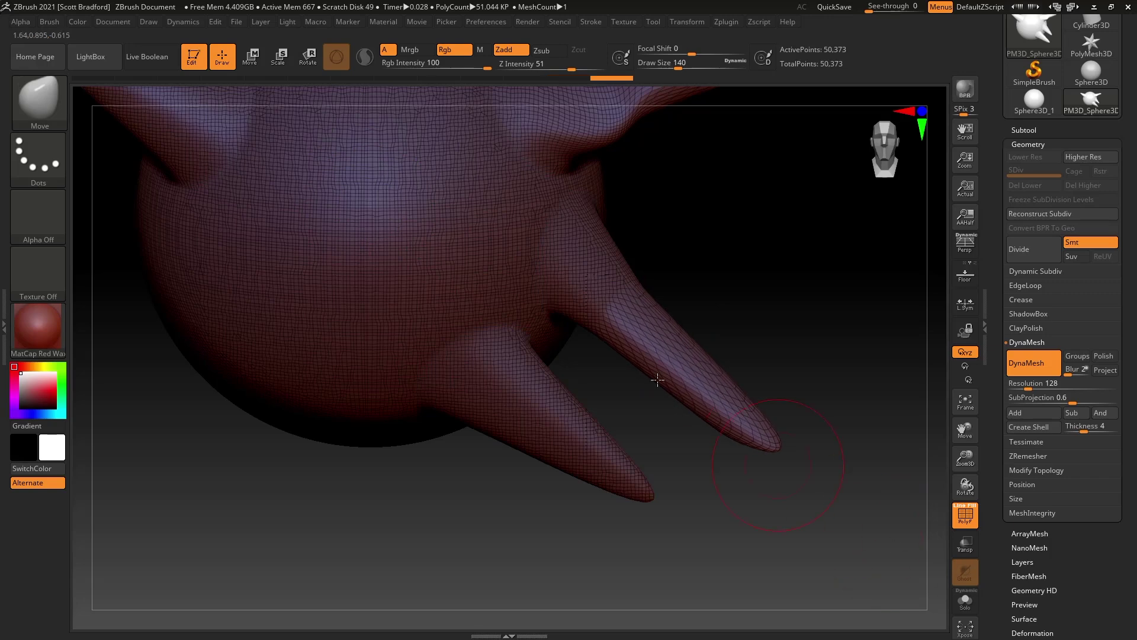
drag(714, 396, 796, 468)
- Bend the end of the middle right spike and recalculate the DynaMesh at resolution 128 to even out its polygons
key(ctrl+shift+z)
key(ctrl+shift+z)
key(ctrl+shift+z)
key(ctrl+shift+z)
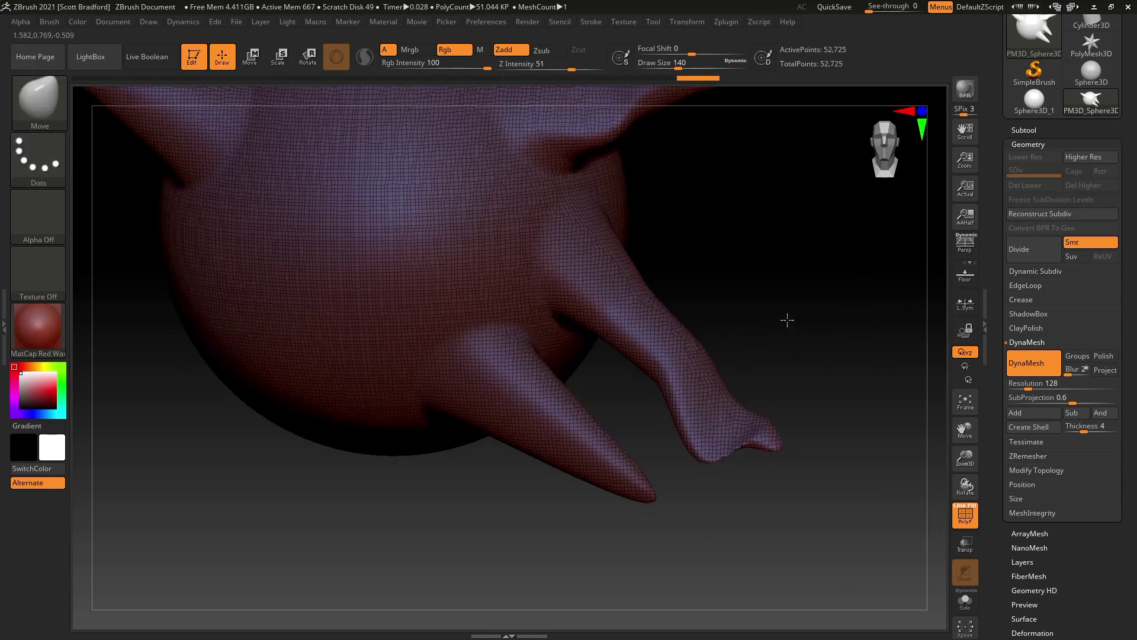
drag(787, 325, 787, 269)
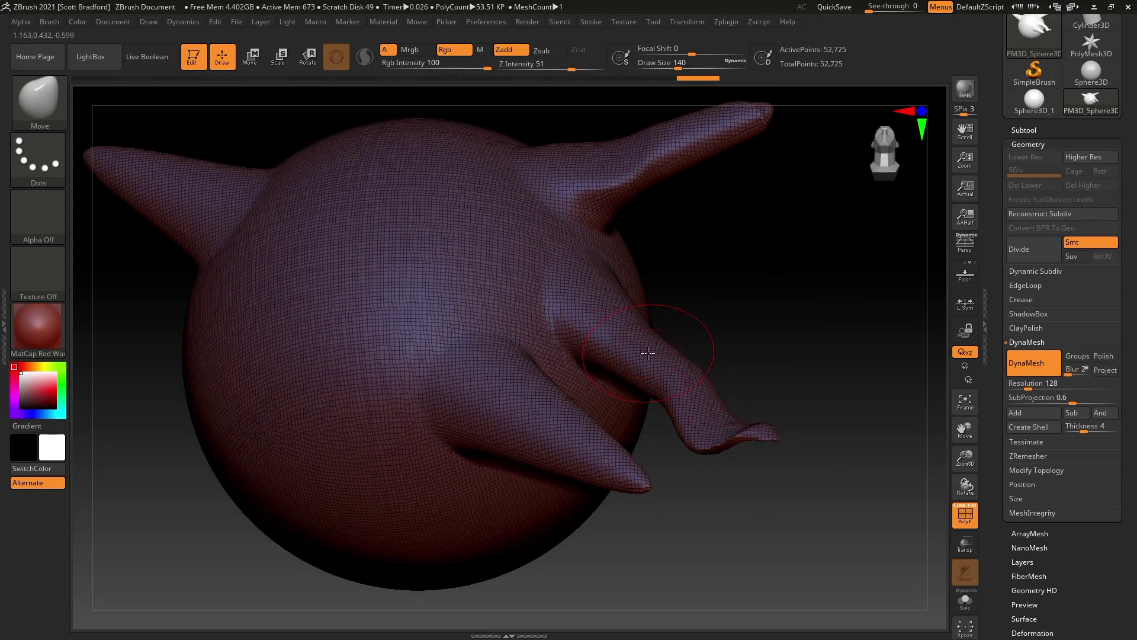
alt+right_drag(635, 344, 702, 376)
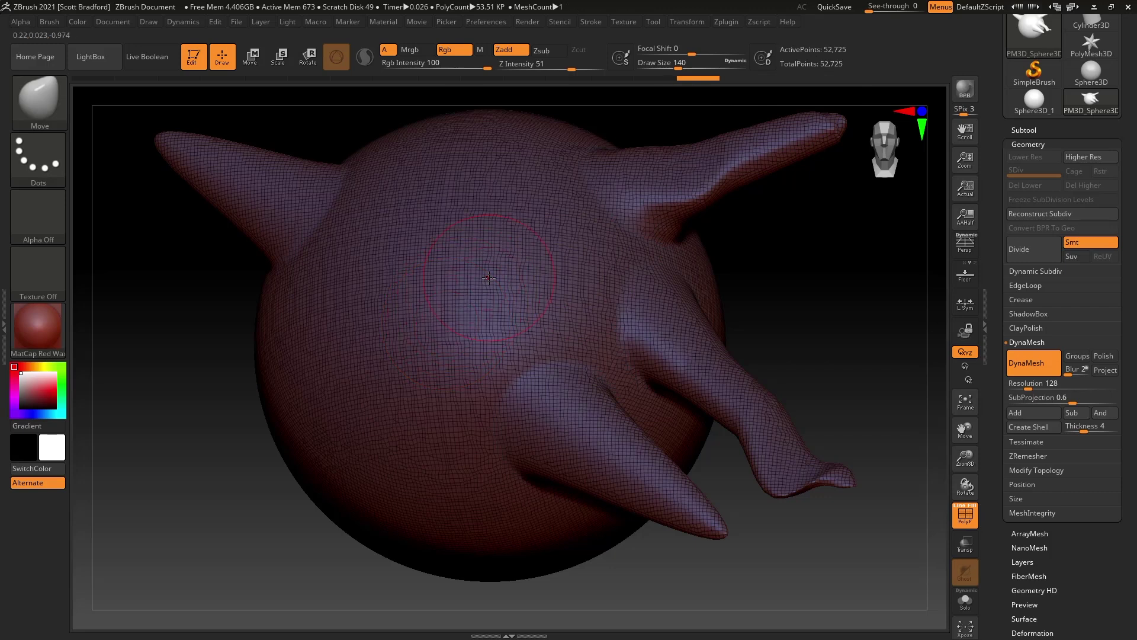
right_drag(481, 276, 490, 296)
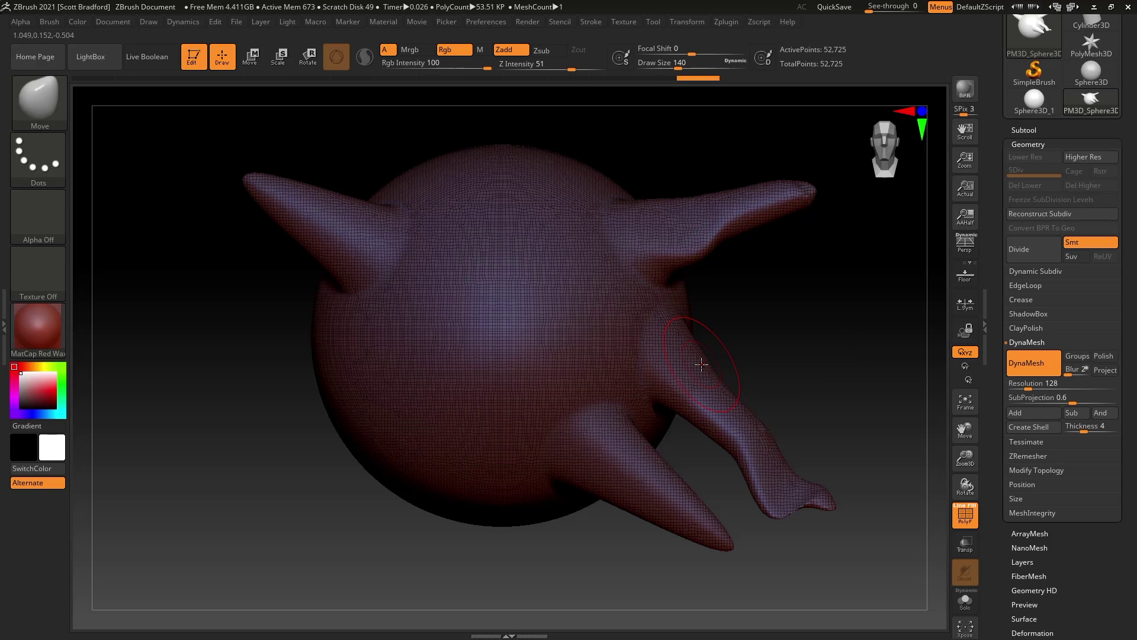
- Undo all the spikes and DynaMesh remeshing back to the plain low-resolution sphere
key(ctrl+z)
key(ctrl+z)
key(ctrl+z)
key(ctrl+z)
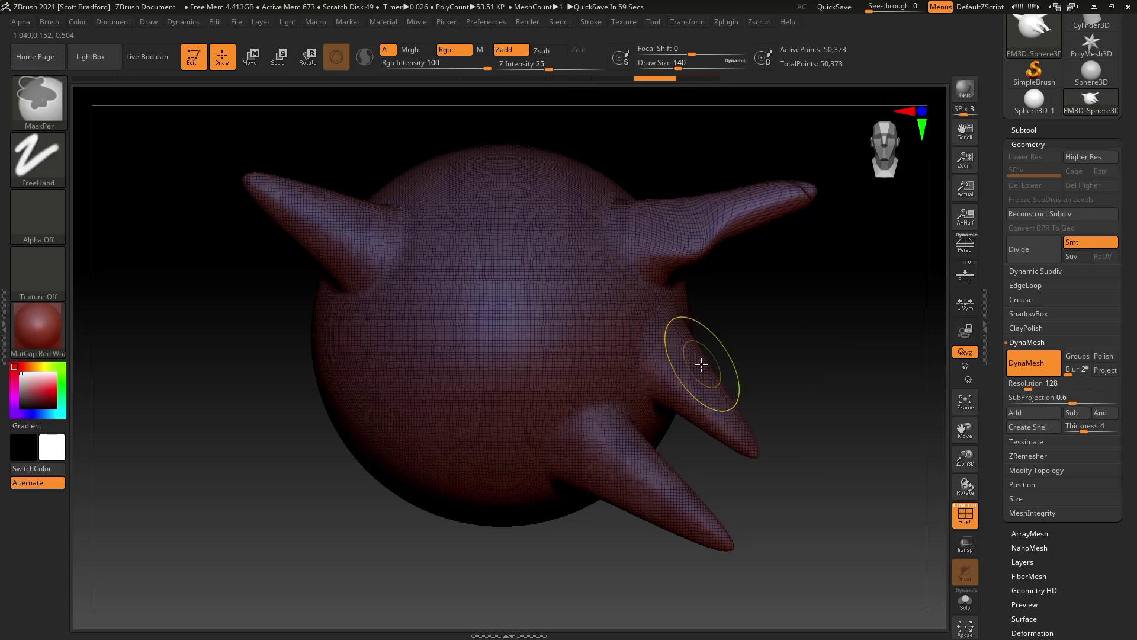
key(ctrl+z)
key(ctrl+z)
key(ctrl+z)
key(ctrl+z)
key(ctrl+z)
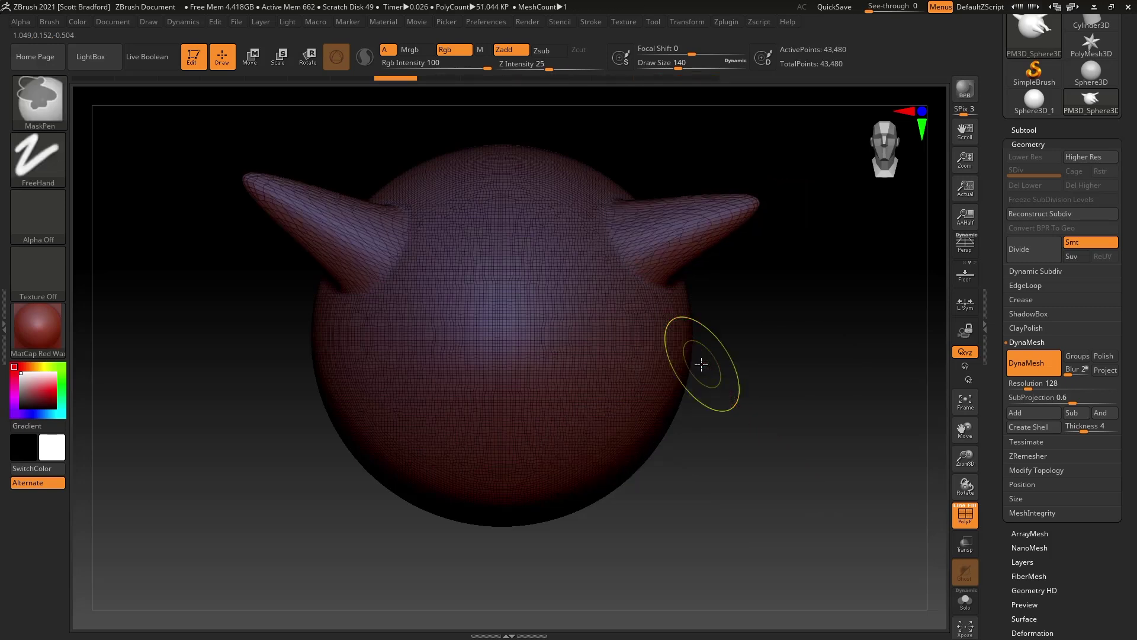
key(ctrl+z)
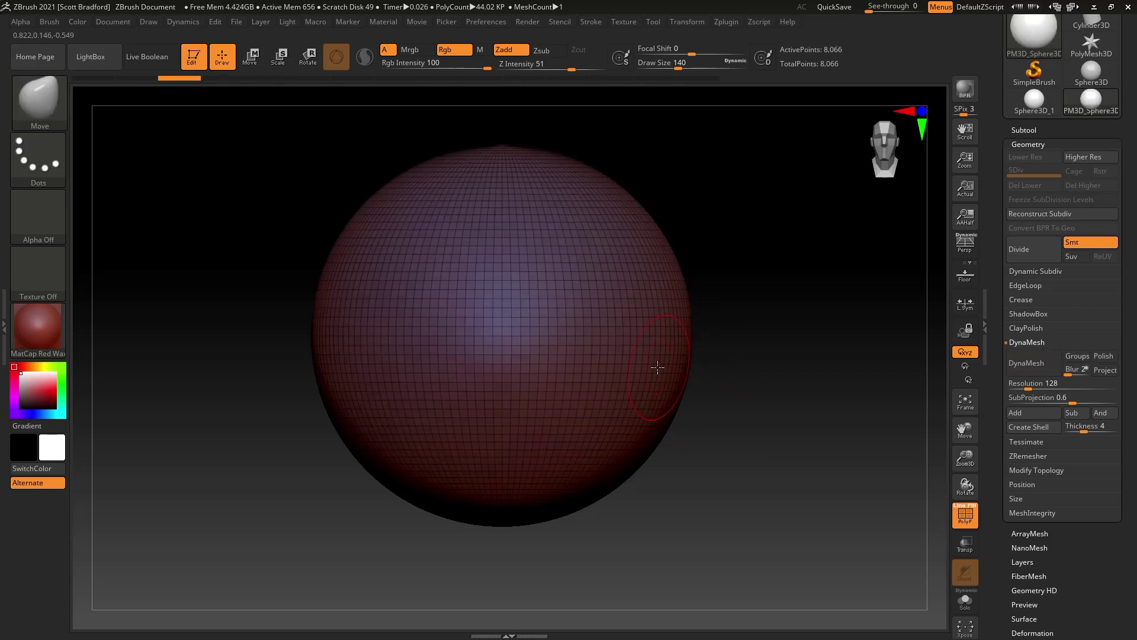
alt+right_drag(613, 354, 633, 379)
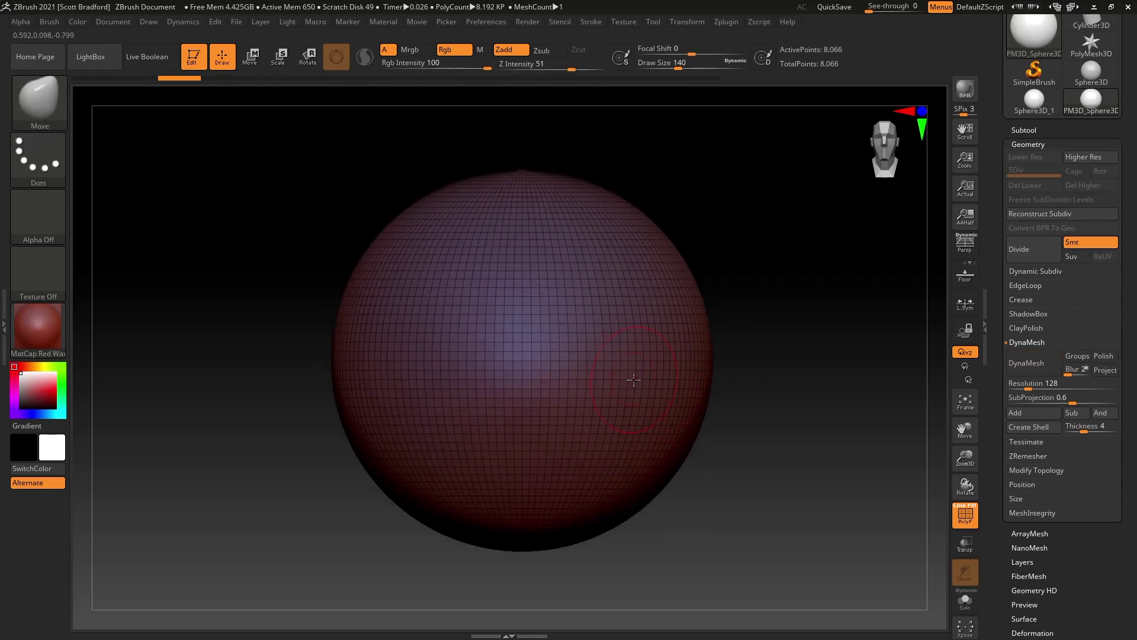
- Hide the polyframe and switch to the Standard brush with Sculptris Pro mode enabled
click(966, 516)
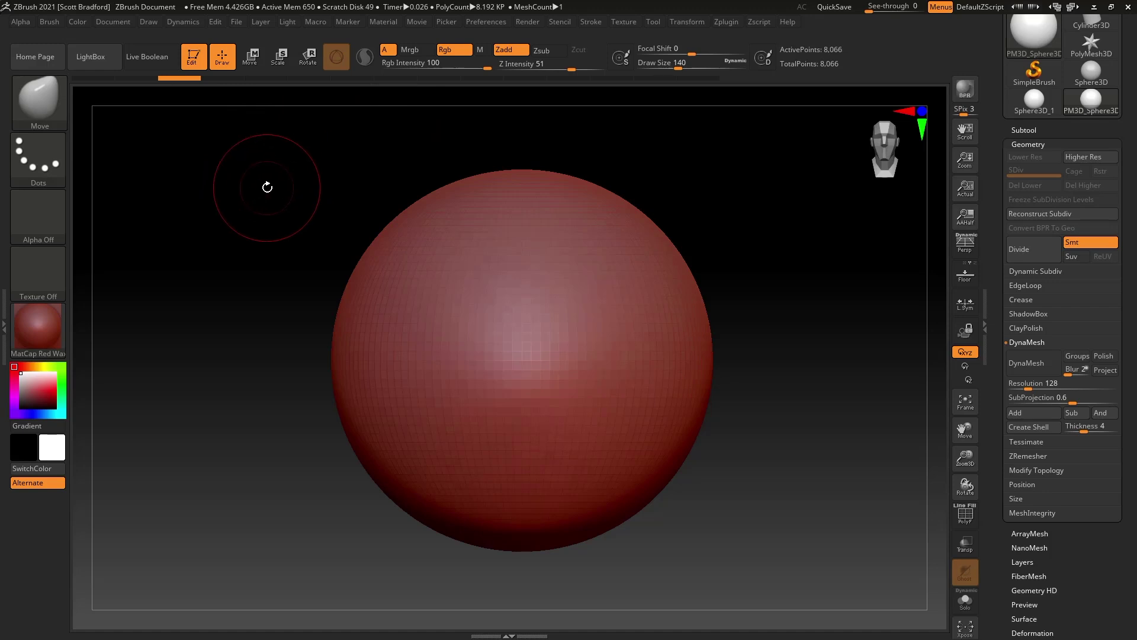
key(b)
key(s)
key(t)
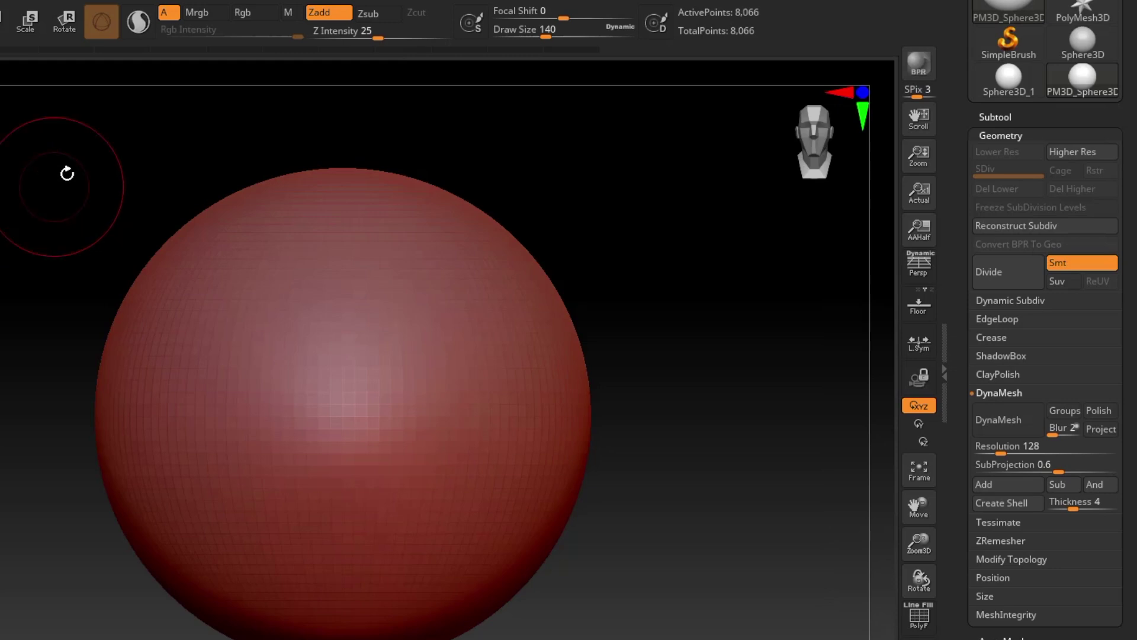
click(142, 23)
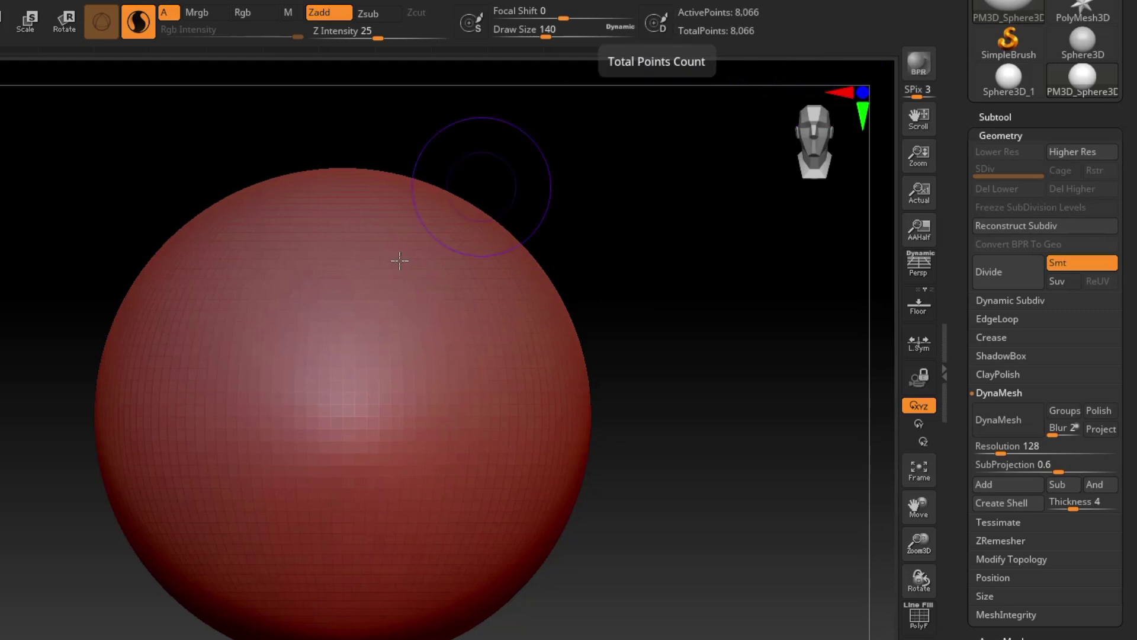
- Draw two raised strokes down the sphere with Sculptris Pro on, and a third to their right with it off
mouse_move(195, 397)
mouse_down()
mouse_move(356, 330)
mouse_move(386, 237)
mouse_move(312, 362)
mouse_move(275, 508)
mouse_move(331, 409)
mouse_move(391, 221)
mouse_move(285, 514)
mouse_up()
mouse_move(208, 452)
mouse_down()
mouse_move(255, 231)
mouse_move(272, 314)
mouse_move(183, 514)
mouse_up()
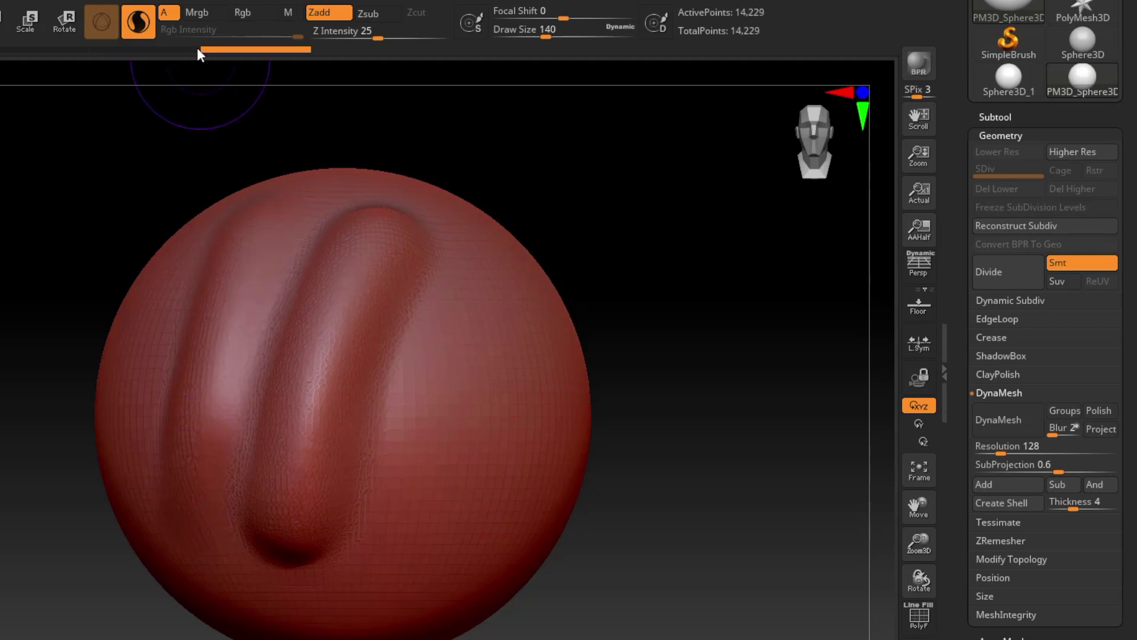
click(143, 22)
mouse_move(426, 551)
mouse_down()
mouse_move(428, 415)
mouse_move(459, 299)
mouse_move(420, 537)
mouse_move(457, 312)
mouse_up()
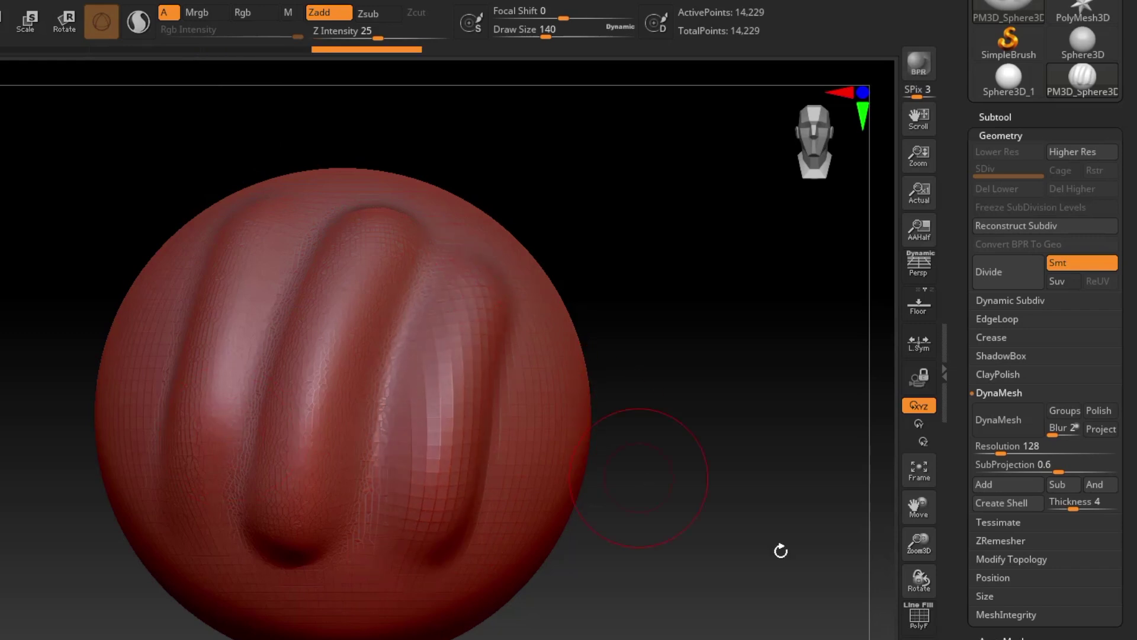
- Show the polyframe to compare the polygons of the three strokes, and undo the strokes
click(919, 623)
ctrl+right_drag(348, 456, 365, 482)
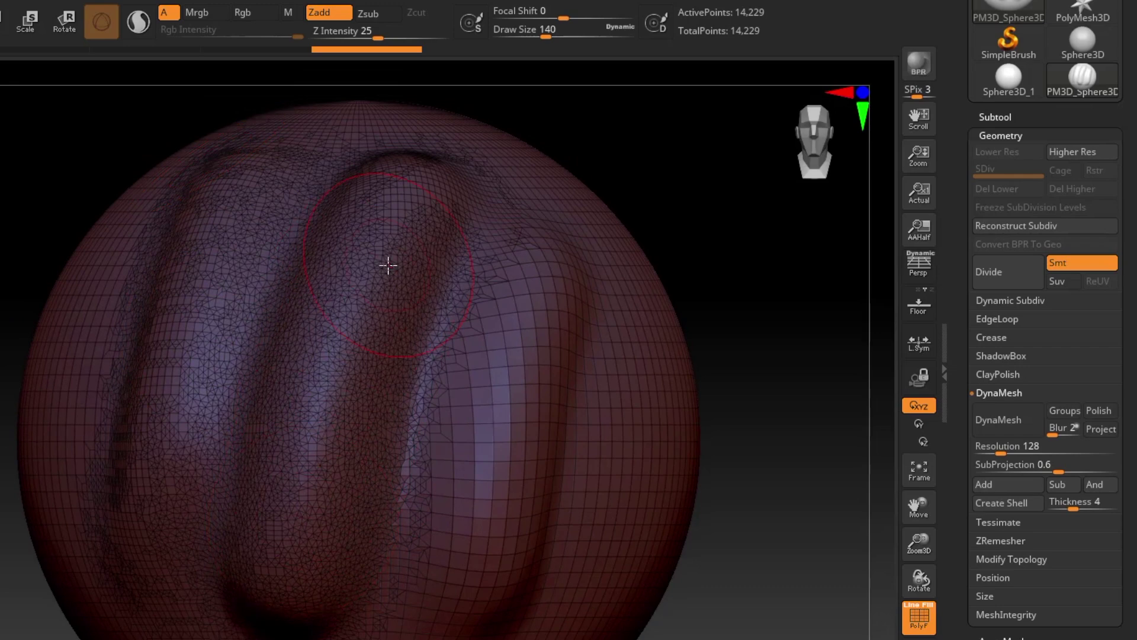
key(ctrl+z)
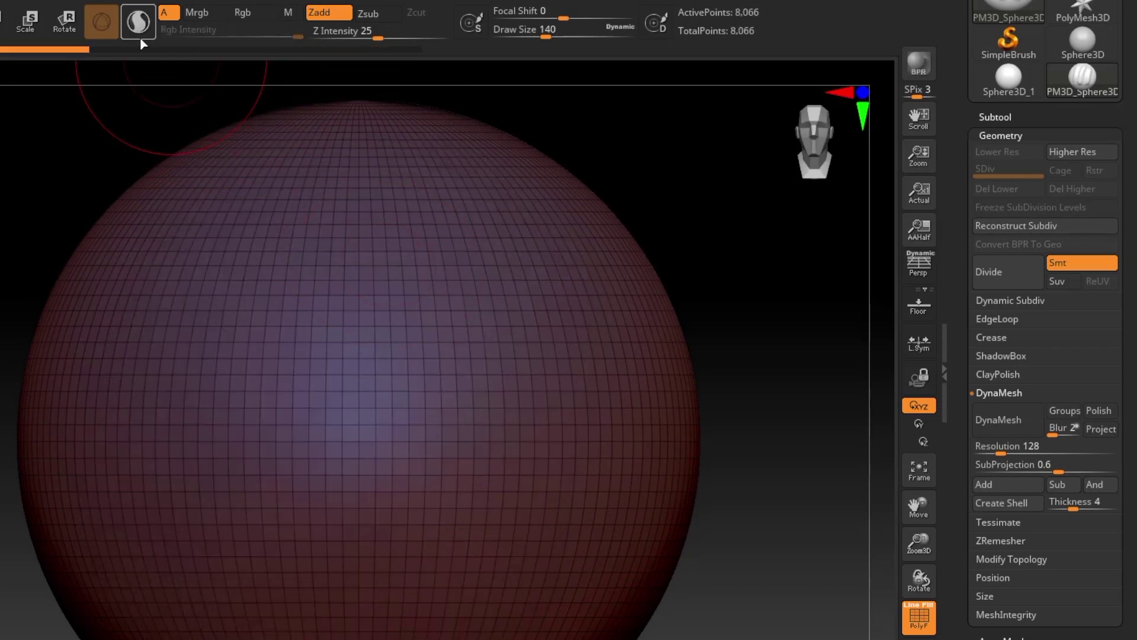
- With Sculptris Pro on, build up three adjacent raised forms down the front of the sphere using the Standard brush
click(139, 31)
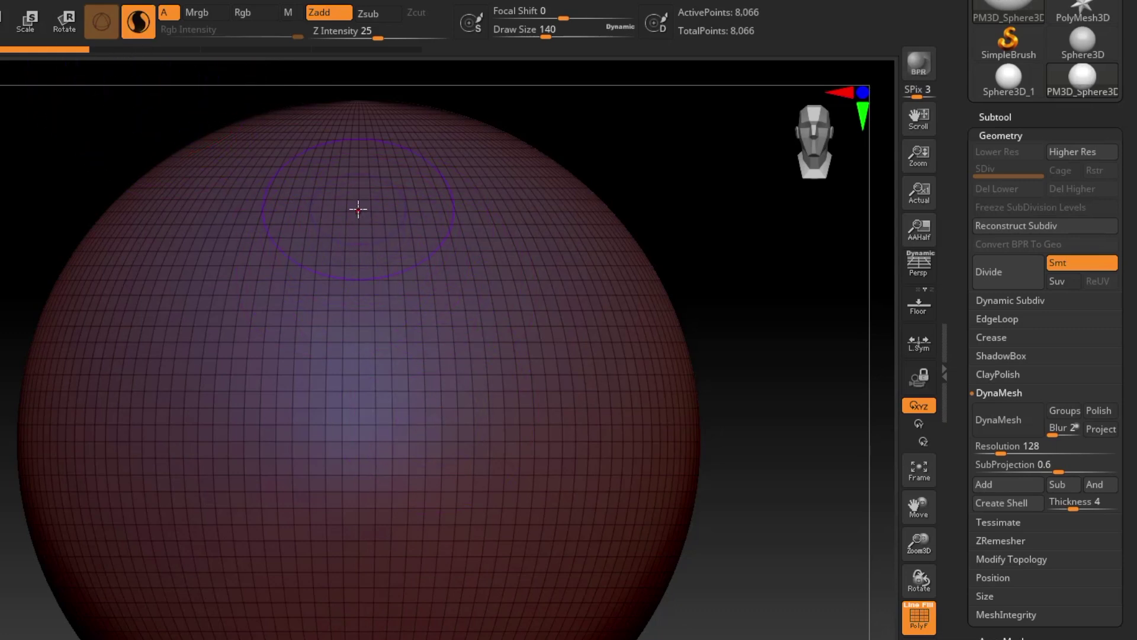
mouse_move(377, 218)
mouse_down()
mouse_move(286, 569)
mouse_move(353, 239)
mouse_move(356, 279)
mouse_move(304, 464)
mouse_move(319, 358)
mouse_move(358, 252)
mouse_move(295, 531)
mouse_move(369, 208)
mouse_up()
right_drag(388, 523, 400, 487)
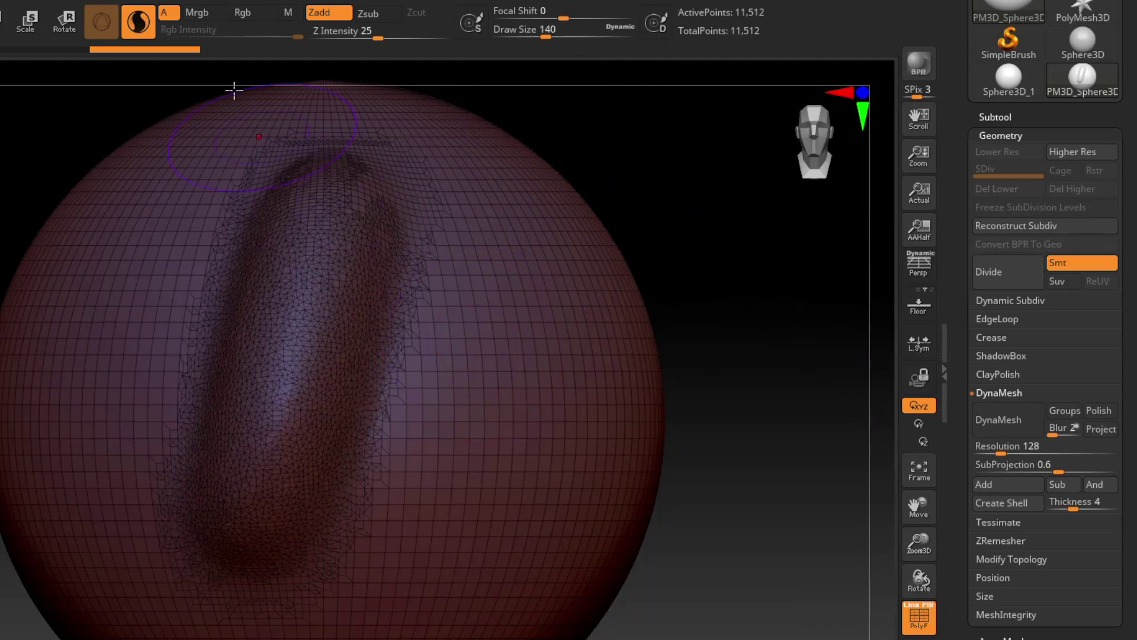
mouse_move(481, 305)
mouse_down()
mouse_move(437, 520)
mouse_move(467, 300)
mouse_move(436, 279)
mouse_move(399, 470)
mouse_move(439, 432)
mouse_move(422, 513)
mouse_move(478, 339)
mouse_move(442, 374)
mouse_up()
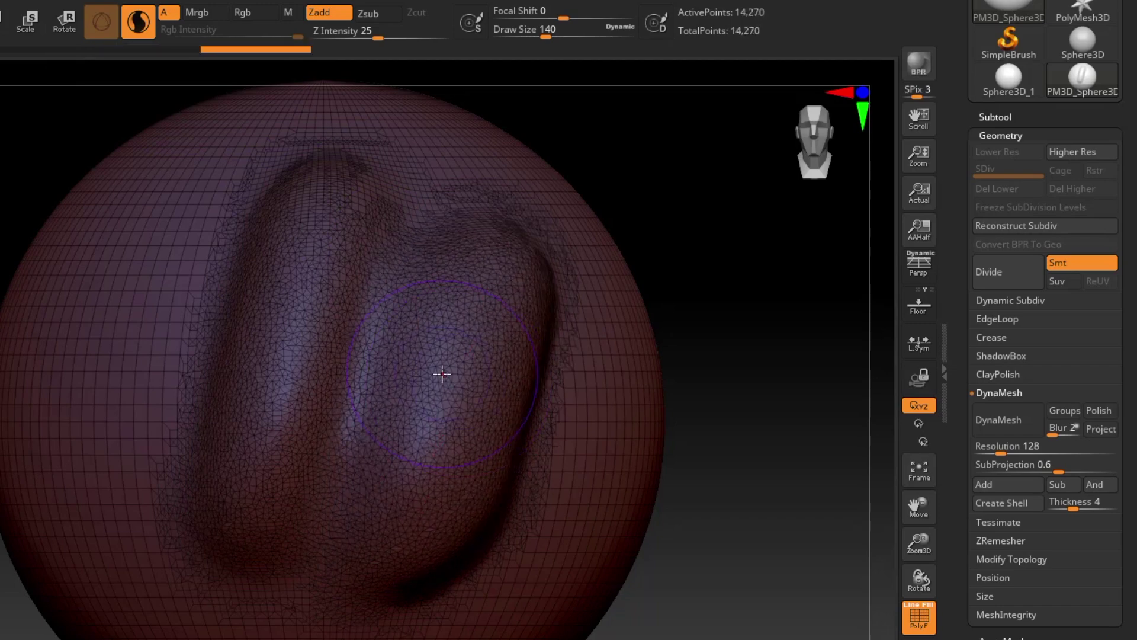
ctrl+right_drag(441, 386, 461, 542)
ctrl+right_drag(446, 417, 463, 506)
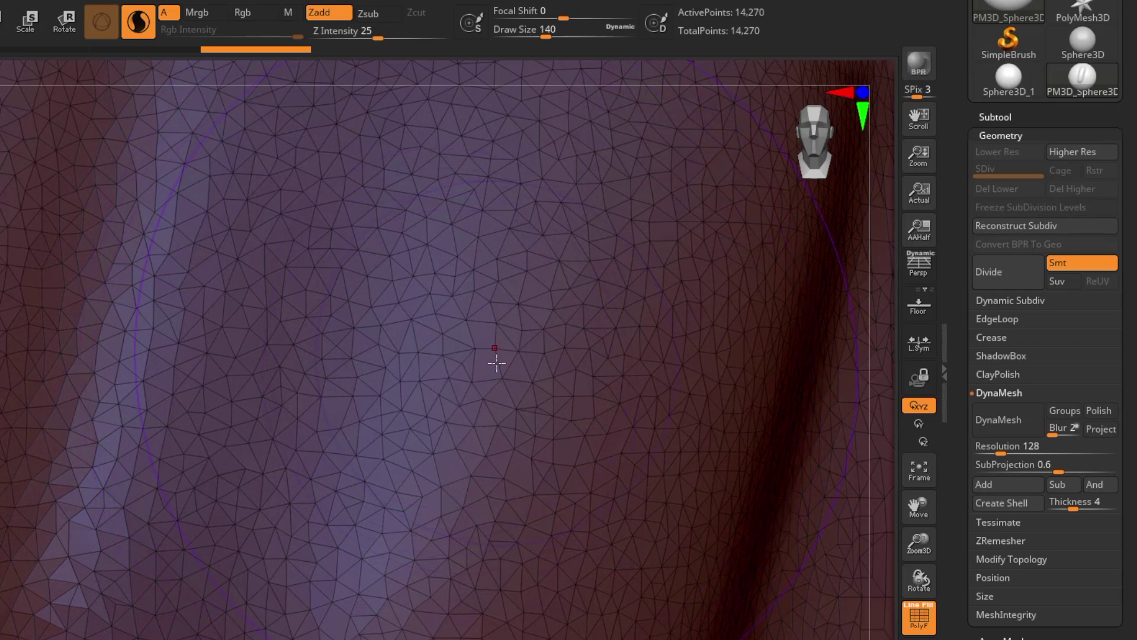
mouse_move(483, 407)
ctrl+right_down()
mouse_move(436, 237)
mouse_move(391, 373)
mouse_move(336, 370)
mouse_move(357, 321)
mouse_move(380, 331)
ctrl+right_up()
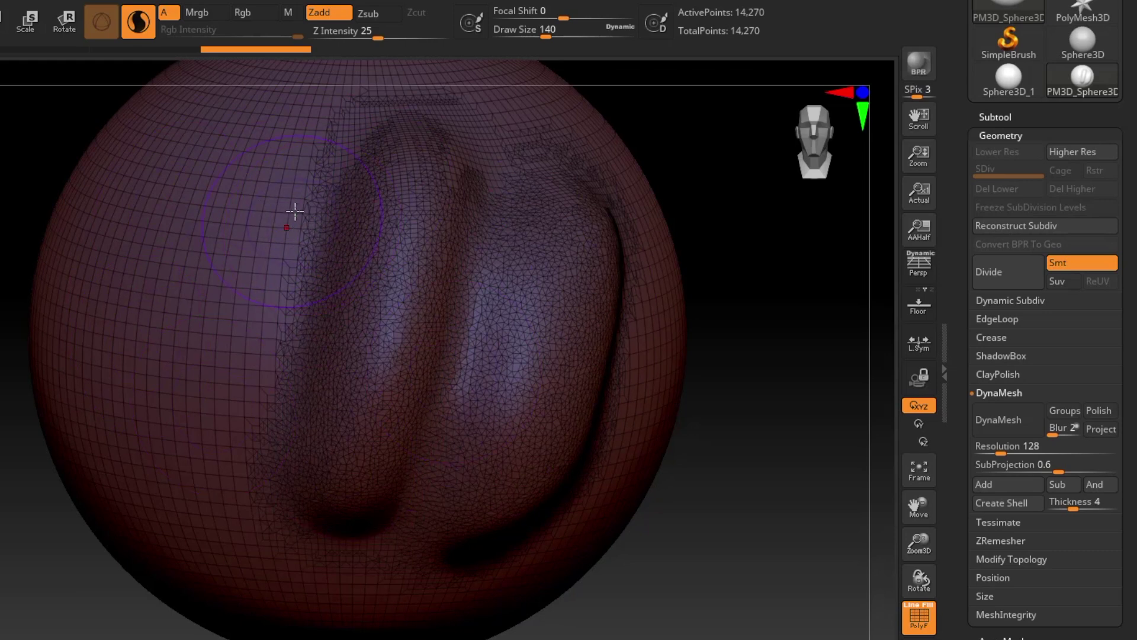
mouse_move(265, 176)
mouse_down()
mouse_move(206, 445)
mouse_move(269, 170)
mouse_move(234, 321)
mouse_up()
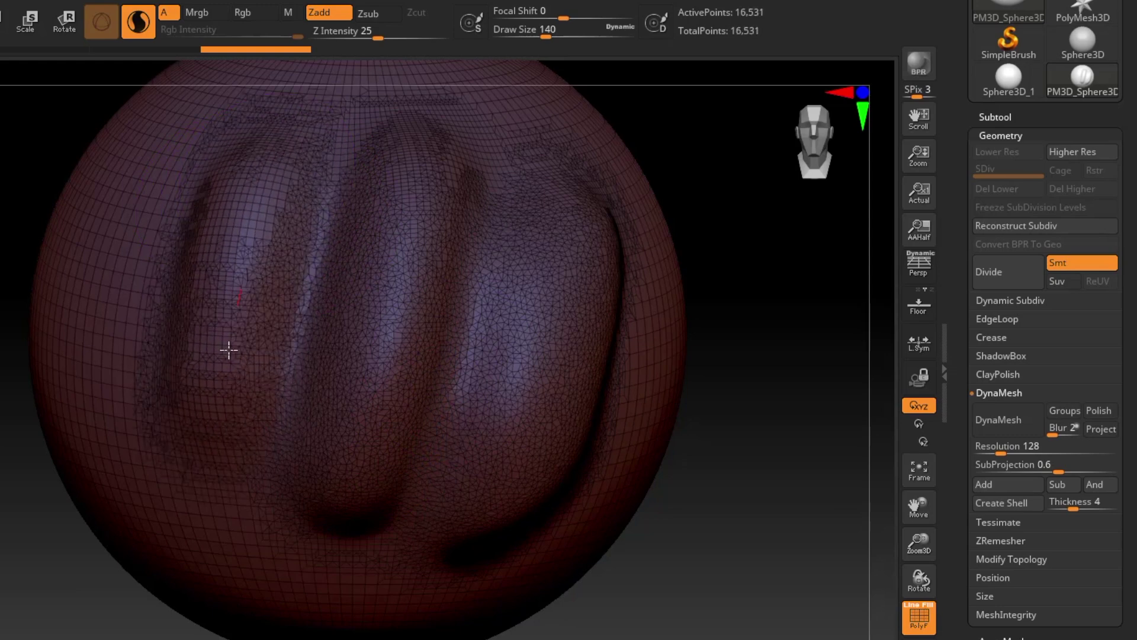
- Hide the polyframe and inspect the surface of the three raised forms up close
click(919, 619)
alt+right_drag(299, 391, 403, 409)
mouse_move(352, 447)
alt+right_down()
mouse_move(376, 500)
mouse_move(383, 409)
mouse_move(372, 440)
mouse_move(355, 437)
alt+right_up()
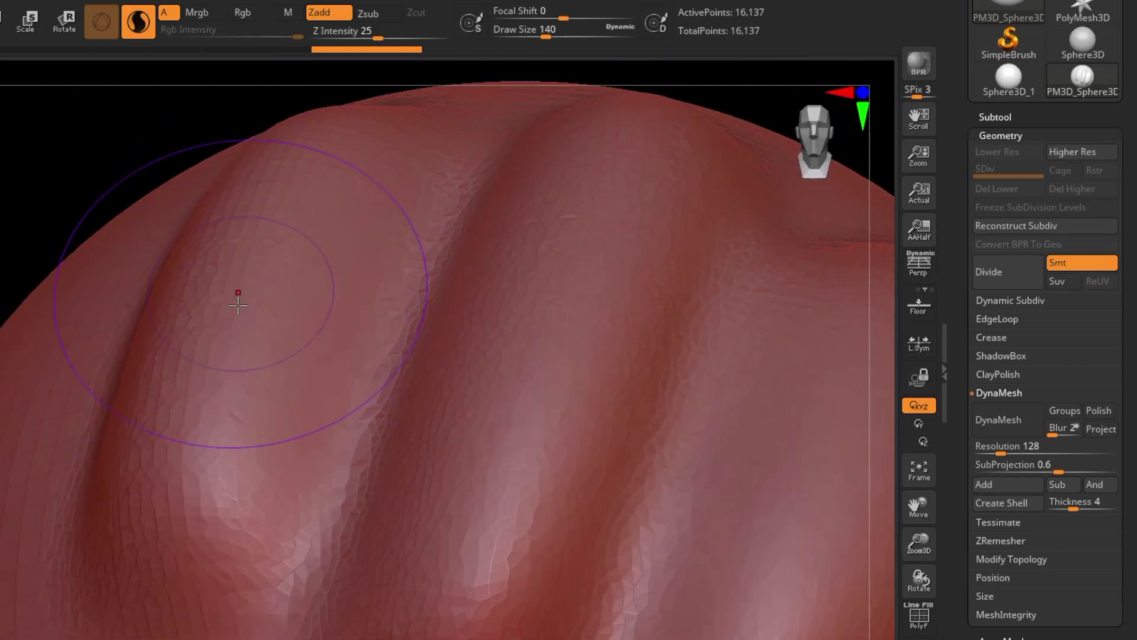
ctrl+right_drag(310, 450, 330, 406)
alt+right_drag(361, 487, 284, 367)
right_drag(416, 455, 266, 451)
alt+right_drag(547, 465, 279, 445)
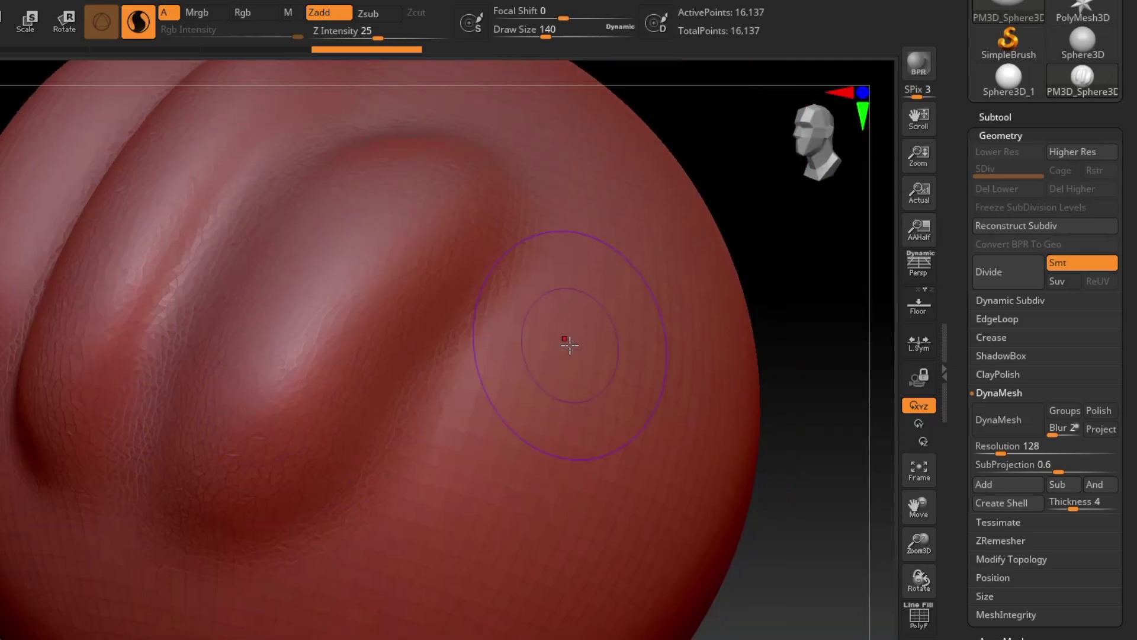
- Turn Sculptris Pro off and draw a fourth raised stroke down the sphere's right side for comparison
click(138, 24)
mouse_move(609, 338)
mouse_down()
mouse_move(447, 545)
mouse_move(553, 368)
mouse_move(439, 589)
mouse_move(427, 527)
mouse_up()
mouse_move(421, 515)
right_down()
mouse_move(165, 415)
mouse_move(332, 480)
right_up()
mouse_move(156, 290)
right_down()
mouse_move(191, 328)
mouse_move(276, 216)
right_up()
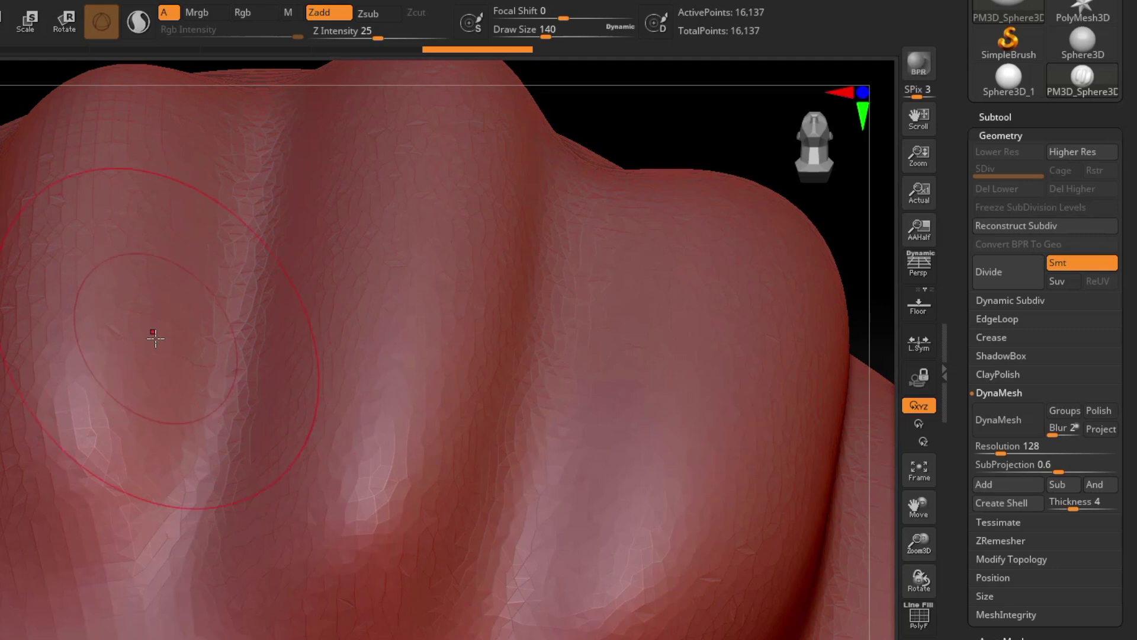
- Frame the sphere and compare the Sculptris Pro forms with the plain stroke from several angles, checking the point count and DynaMesh resolution
key(f)
mouse_move(259, 464)
ctrl+right_down()
mouse_move(273, 288)
mouse_move(279, 393)
mouse_move(290, 421)
mouse_move(319, 432)
mouse_move(308, 396)
ctrl+right_up()
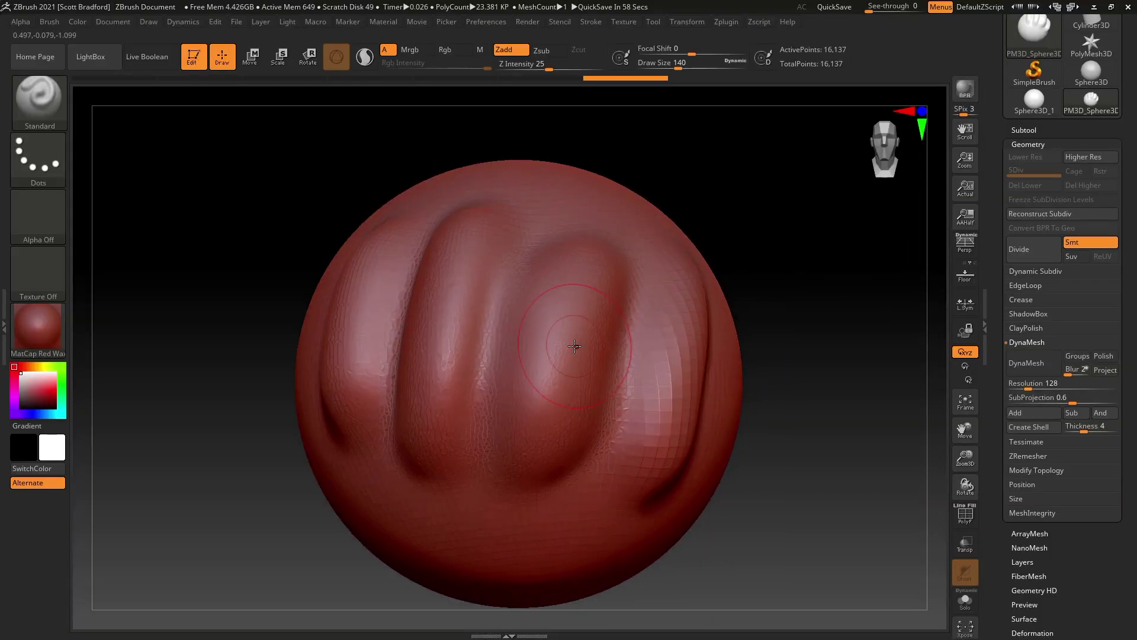
mouse_move(570, 339)
right_down()
mouse_move(599, 343)
mouse_move(583, 342)
mouse_move(648, 290)
right_up()
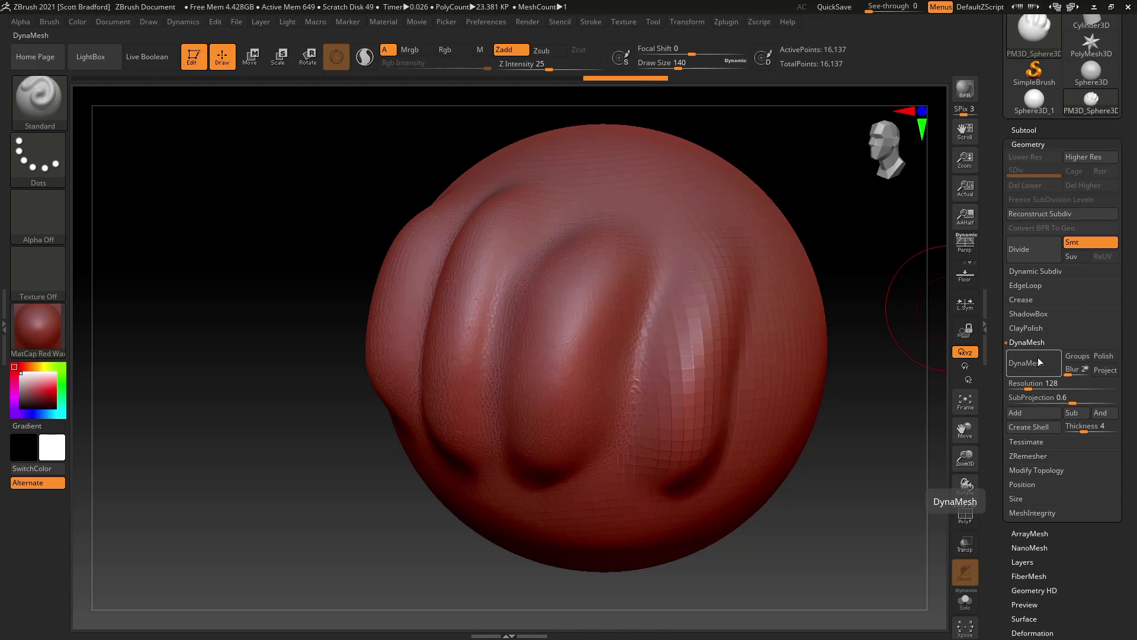
right_drag(601, 366, 602, 330)
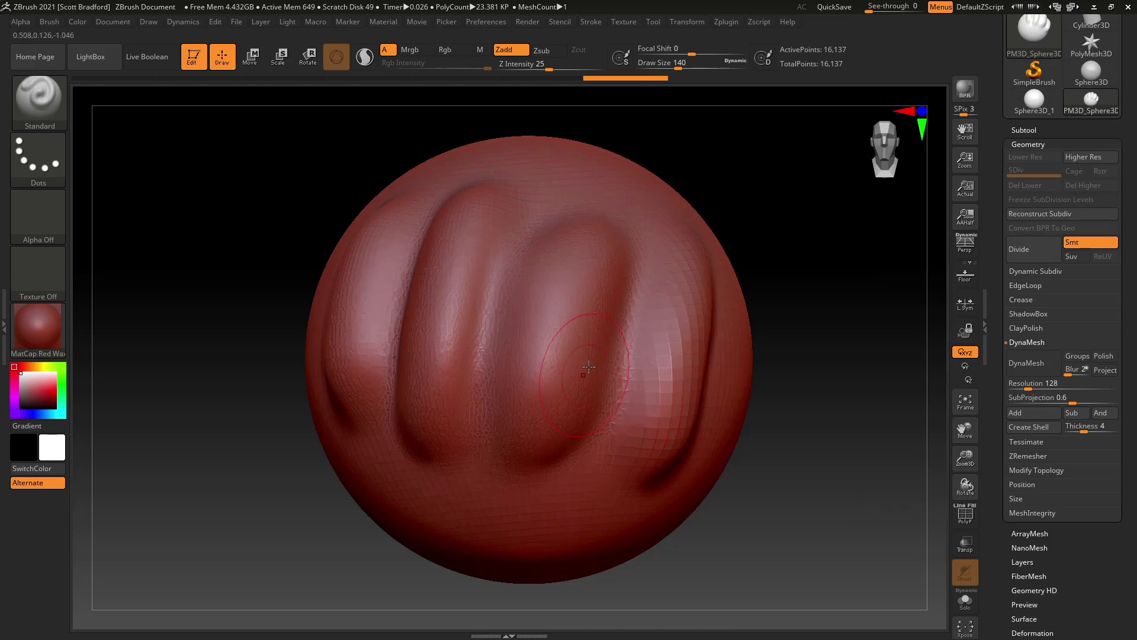
right_drag(586, 347, 611, 321)
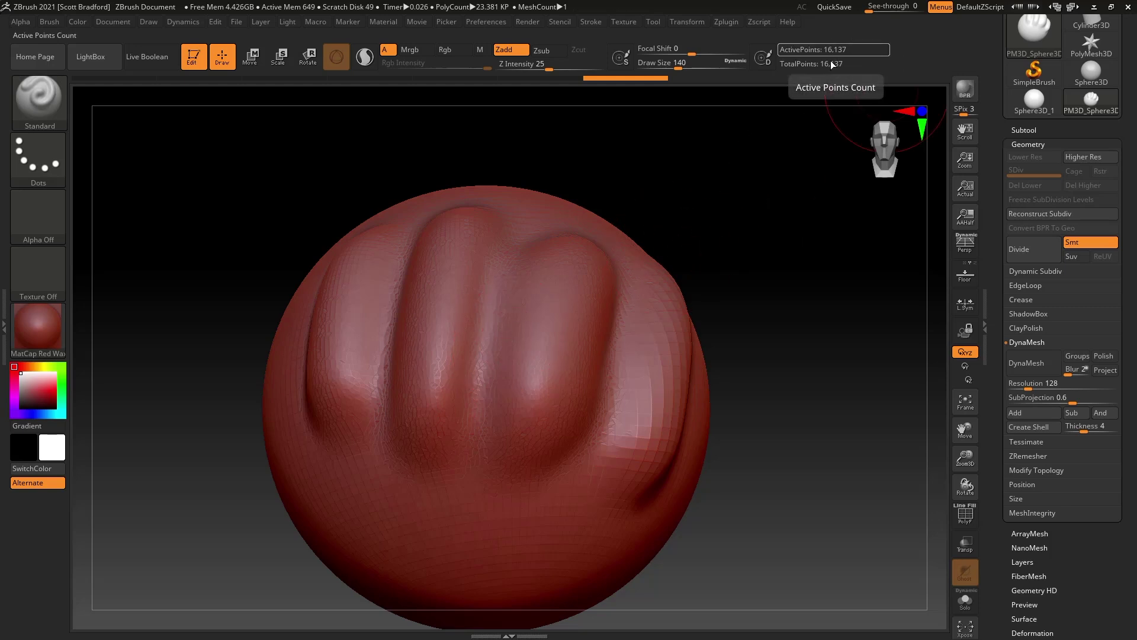
right_drag(619, 279, 558, 345)
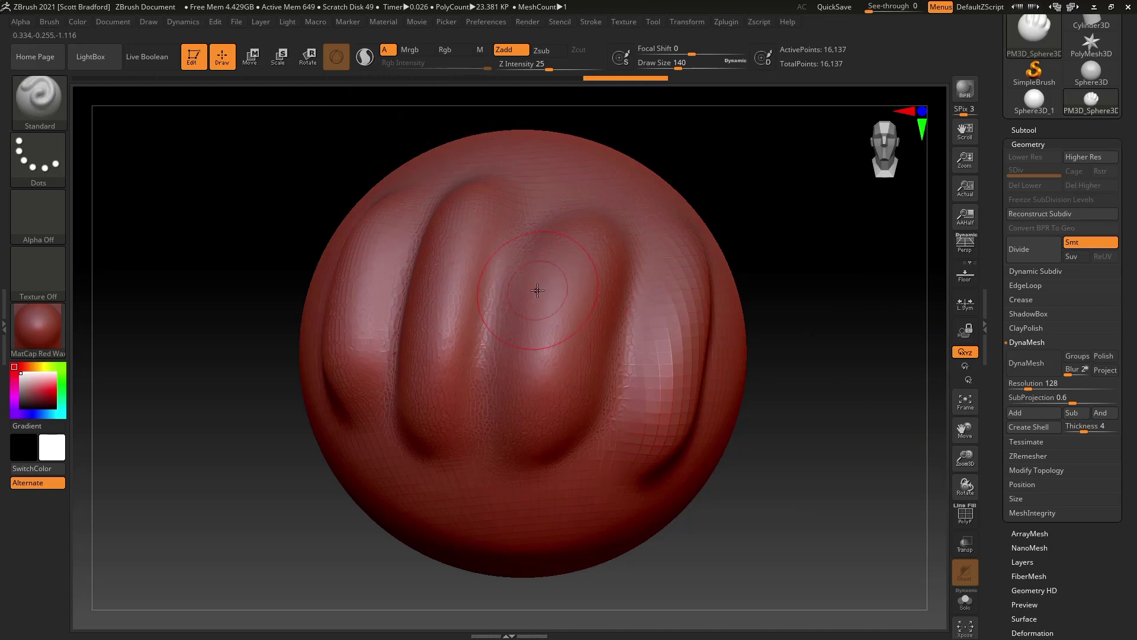
right_drag(558, 300, 562, 310)
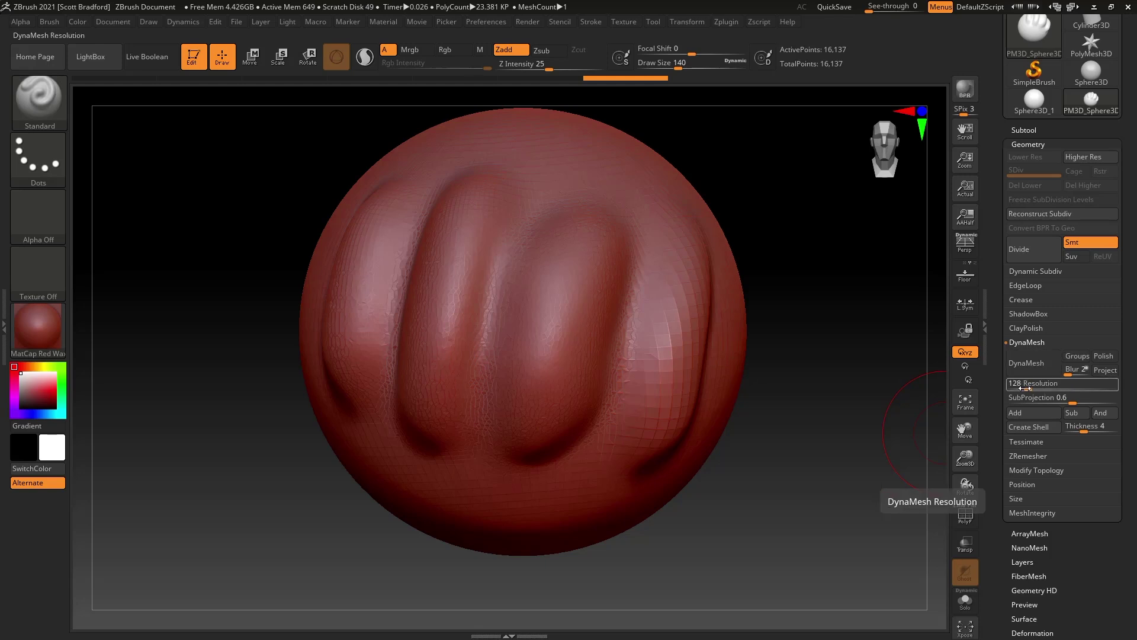
mouse_move(688, 406)
right_down()
mouse_move(688, 394)
mouse_move(778, 411)
right_up()
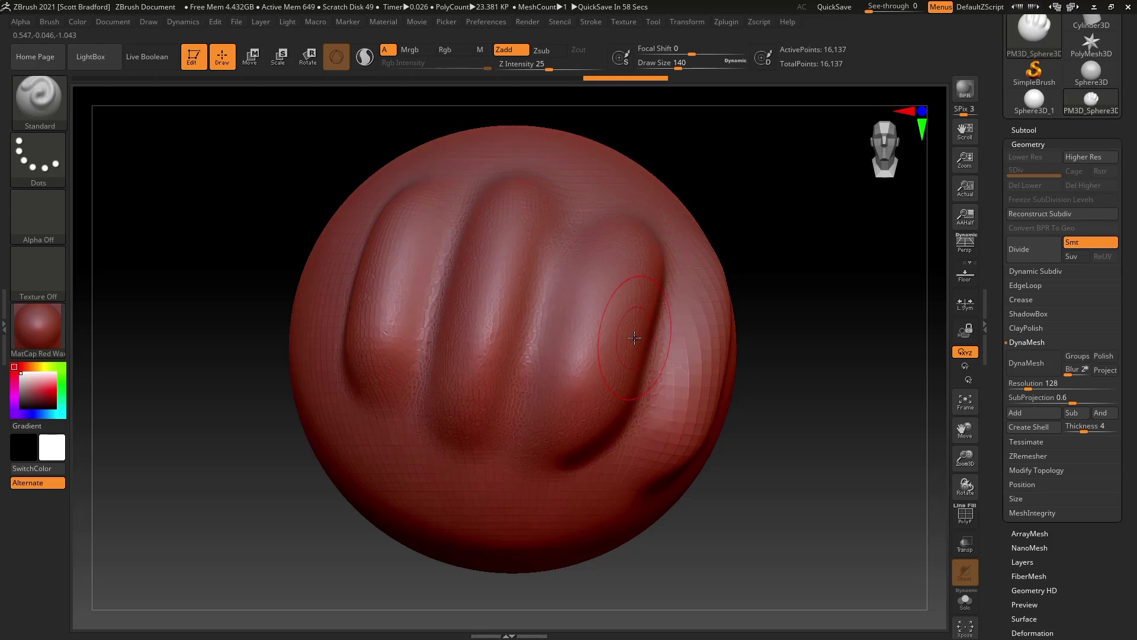
- Undo all the sculpted strokes on the sphere and check its active point count
right_drag(681, 337, 658, 350)
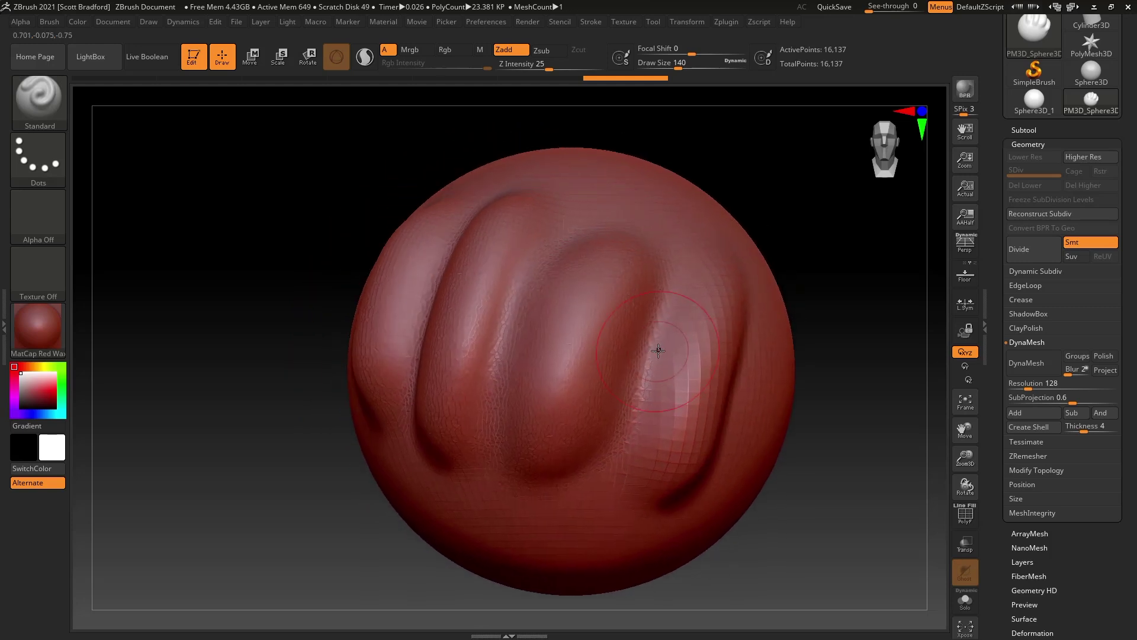
key(ctrl+z)
key(ctrl+z)
key(ctrl+z)
key(ctrl+z)
key(ctrl+z)
key(ctrl+z)
key(ctrl+z)
key(ctrl+z)
key(ctrl+z)
key(ctrl+z)
mouse_move(663, 352)
alt+right_down()
mouse_move(586, 347)
mouse_move(619, 332)
alt+right_up()
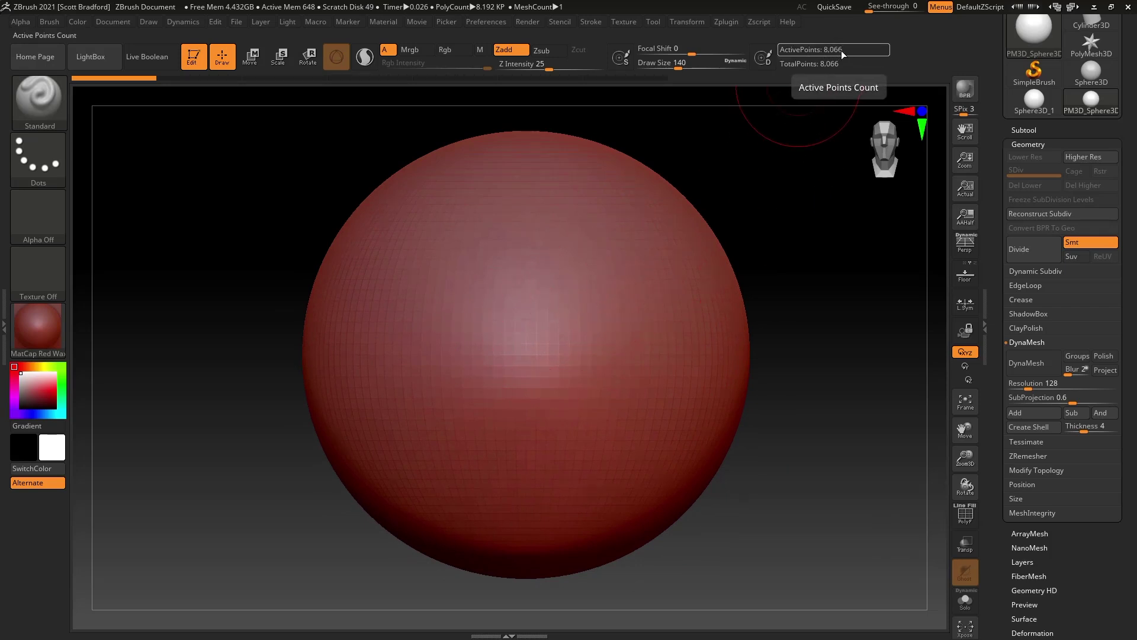
alt+right_drag(490, 377, 494, 397)
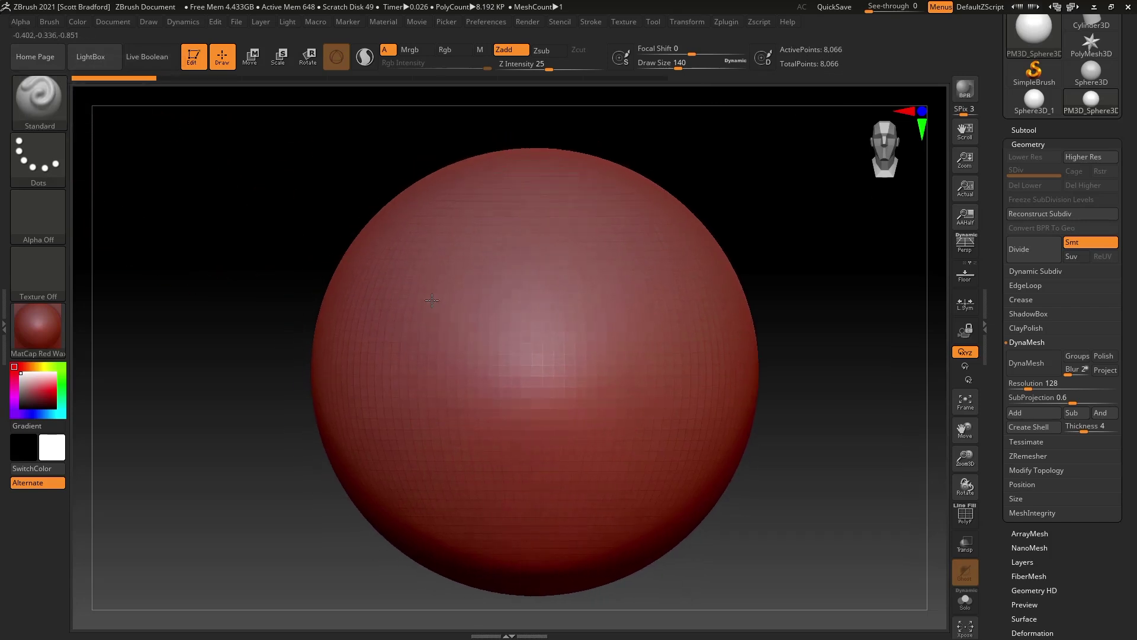
- Select the ClayBuildup brush and divide the sphere up to subdivision level 3
click(56, 117)
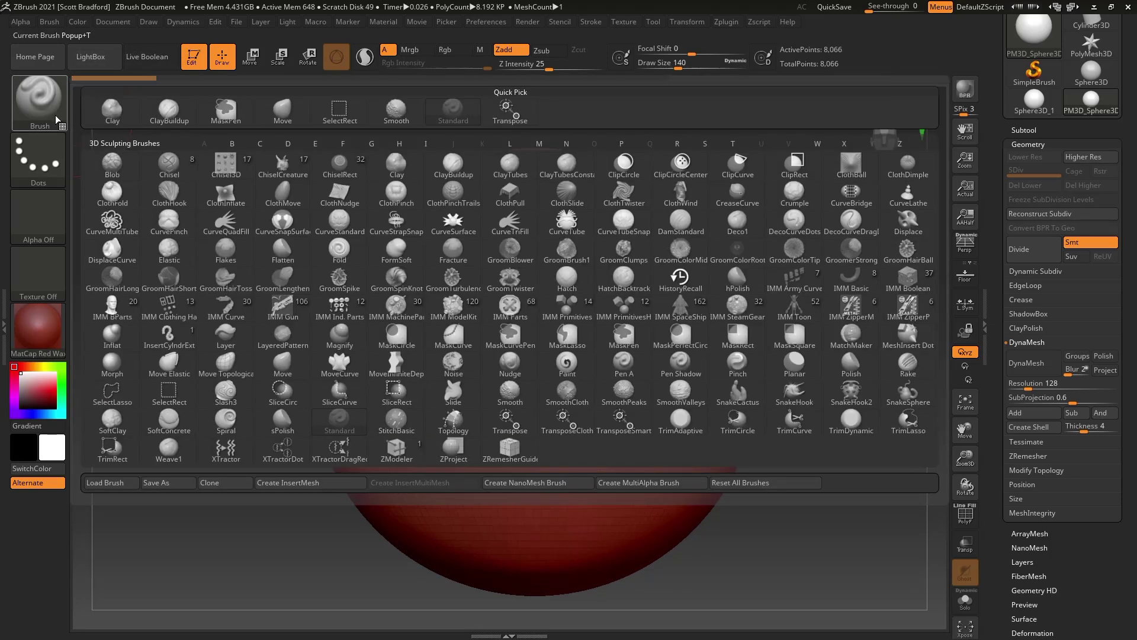
click(170, 112)
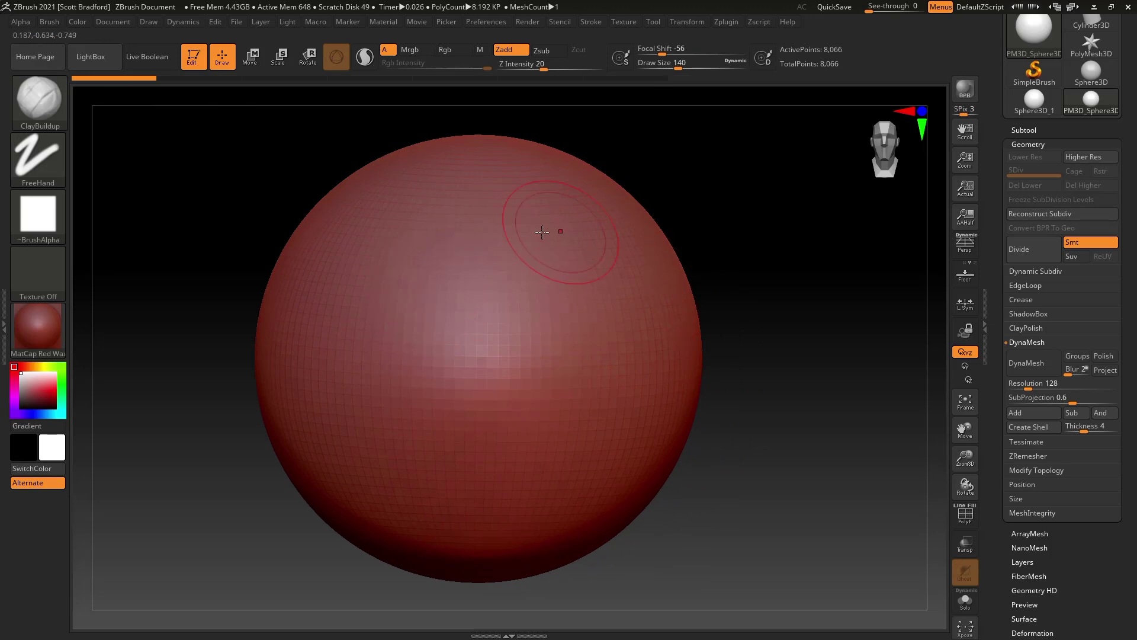
click(1039, 250)
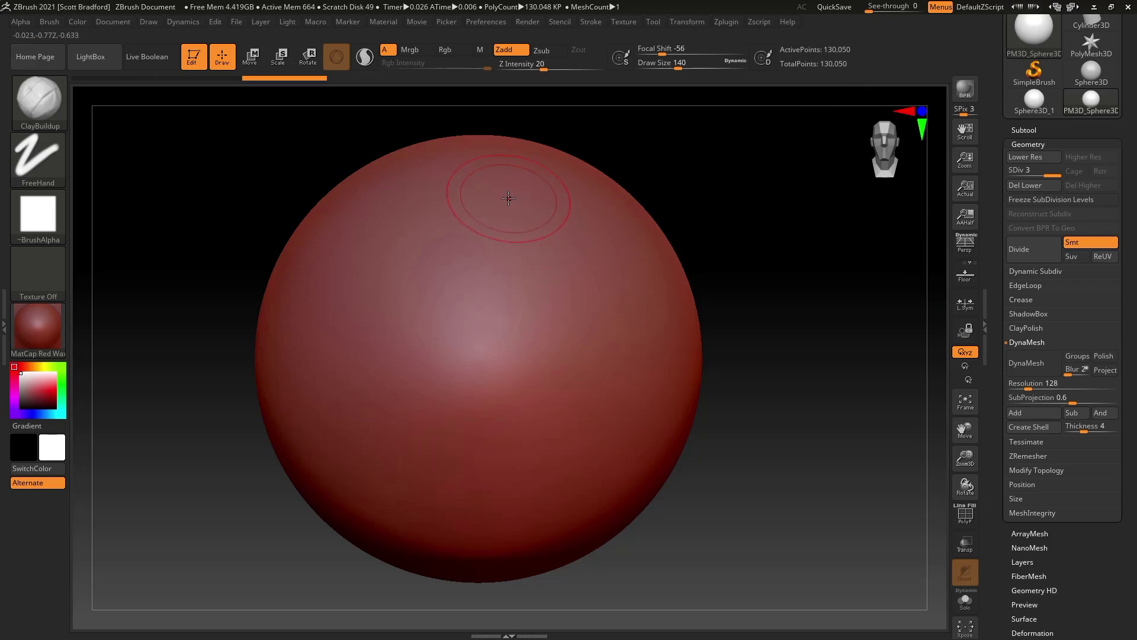
- Build up a tall layered ridge down the sphere's front with ClayBuildup and inspect the stretched form from several angles
drag(512, 204, 559, 488)
mouse_move(589, 411)
right_down()
mouse_move(612, 368)
mouse_move(599, 357)
mouse_move(607, 405)
mouse_move(542, 414)
mouse_move(563, 314)
mouse_move(616, 336)
right_up()
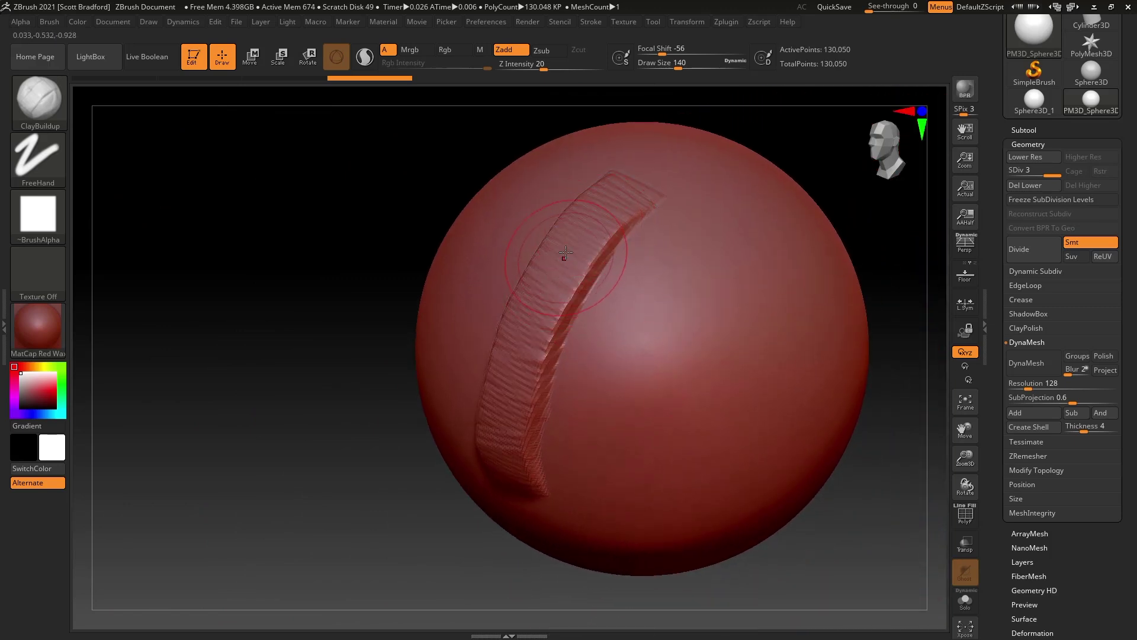
mouse_move(529, 368)
mouse_down()
mouse_move(516, 436)
mouse_move(508, 377)
mouse_up()
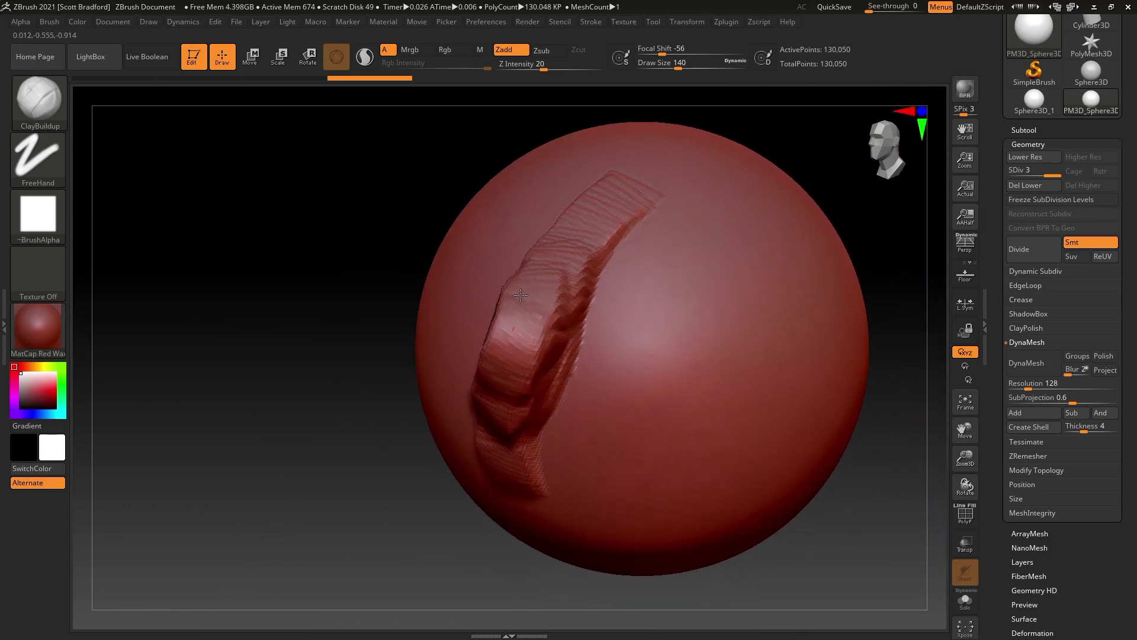
drag(490, 348, 498, 323)
right_drag(450, 346, 546, 358)
mouse_move(442, 379)
ctrl+right_down()
mouse_move(452, 397)
mouse_move(521, 358)
ctrl+right_up()
mouse_move(567, 300)
right_down()
mouse_move(628, 332)
mouse_move(529, 325)
mouse_move(557, 310)
mouse_move(550, 276)
right_up()
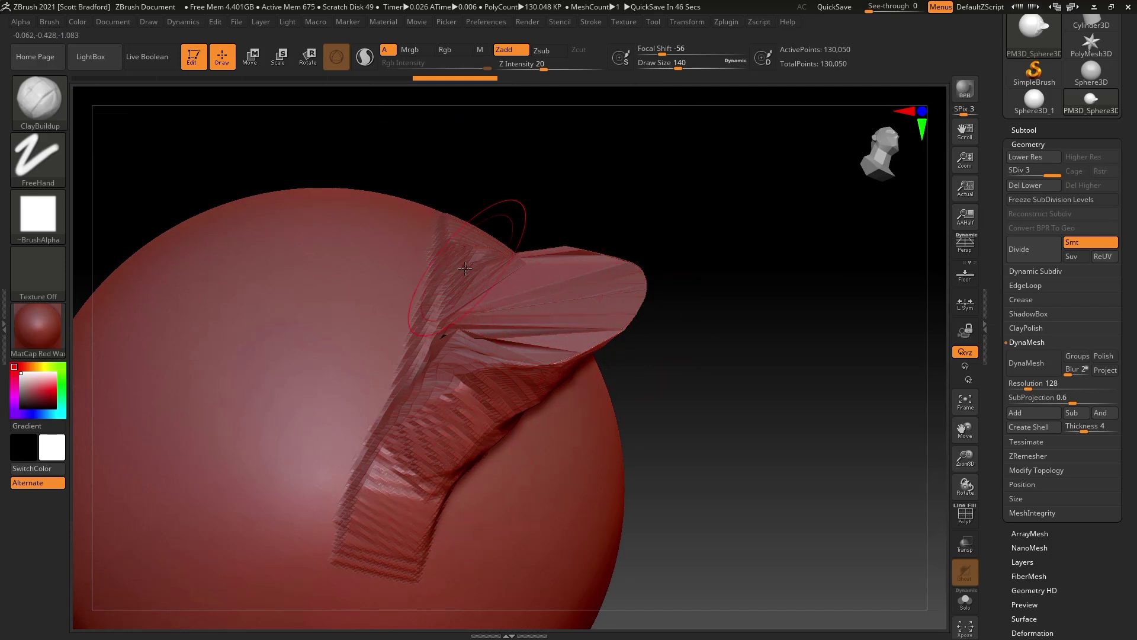
right_drag(489, 300, 567, 335)
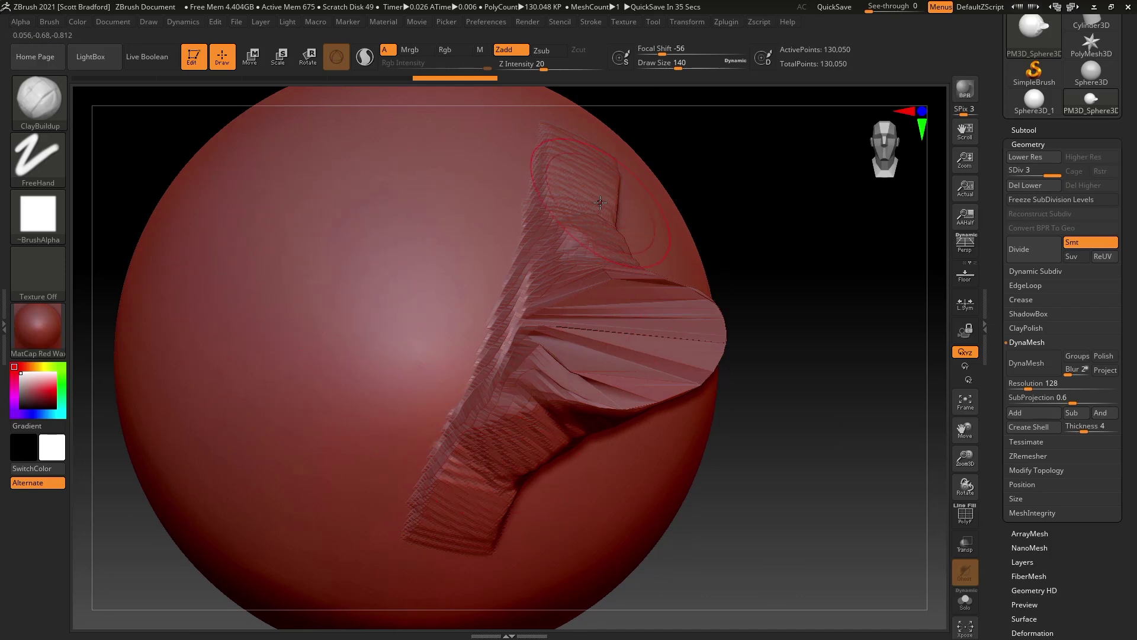
mouse_move(558, 346)
right_down()
mouse_move(375, 292)
mouse_move(474, 288)
right_up()
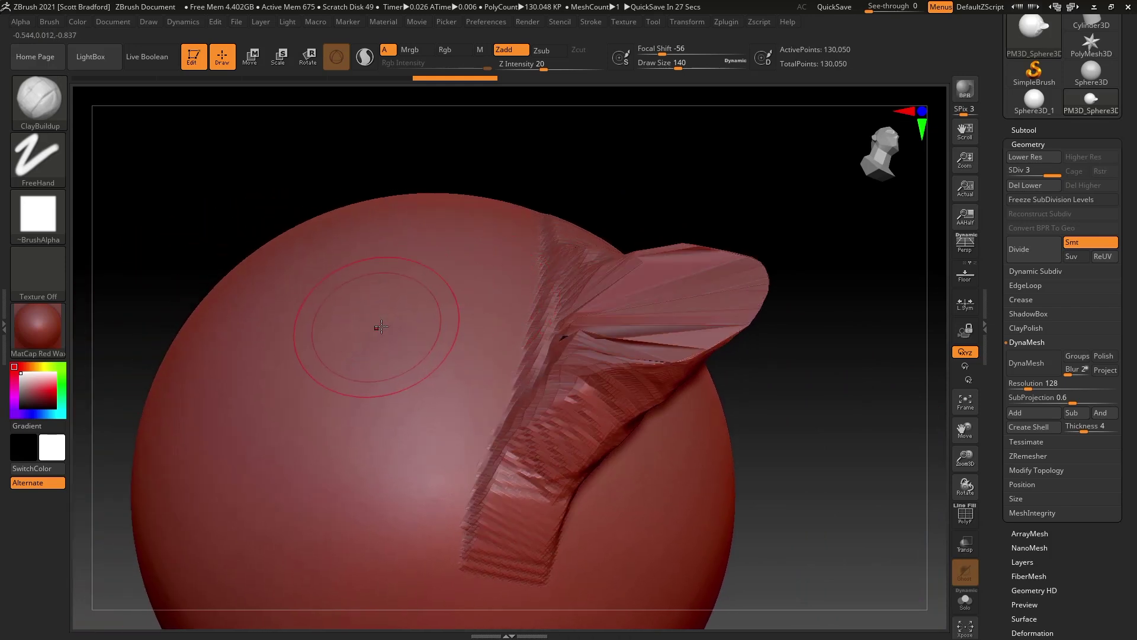
- Undo the ClayBuildup ridge strokes and return the sphere to a front view
key(ctrl+z)
key(ctrl+z)
key(ctrl+z)
shift+right_drag(469, 344, 513, 307)
alt+right_drag(416, 365, 508, 320)
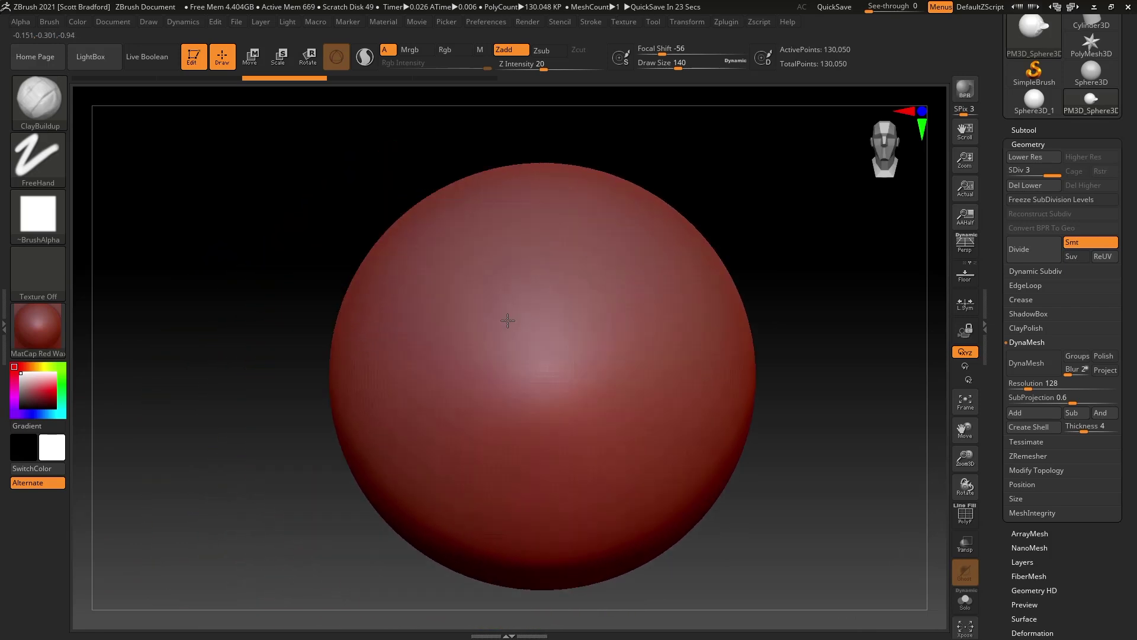
- Draw a raised square-edged ridge vertically down the middle of the sphere's front with ClayBuildup
mouse_move(537, 236)
mouse_down()
mouse_move(536, 435)
mouse_move(539, 221)
mouse_move(538, 504)
mouse_up()
right_drag(532, 451, 608, 410)
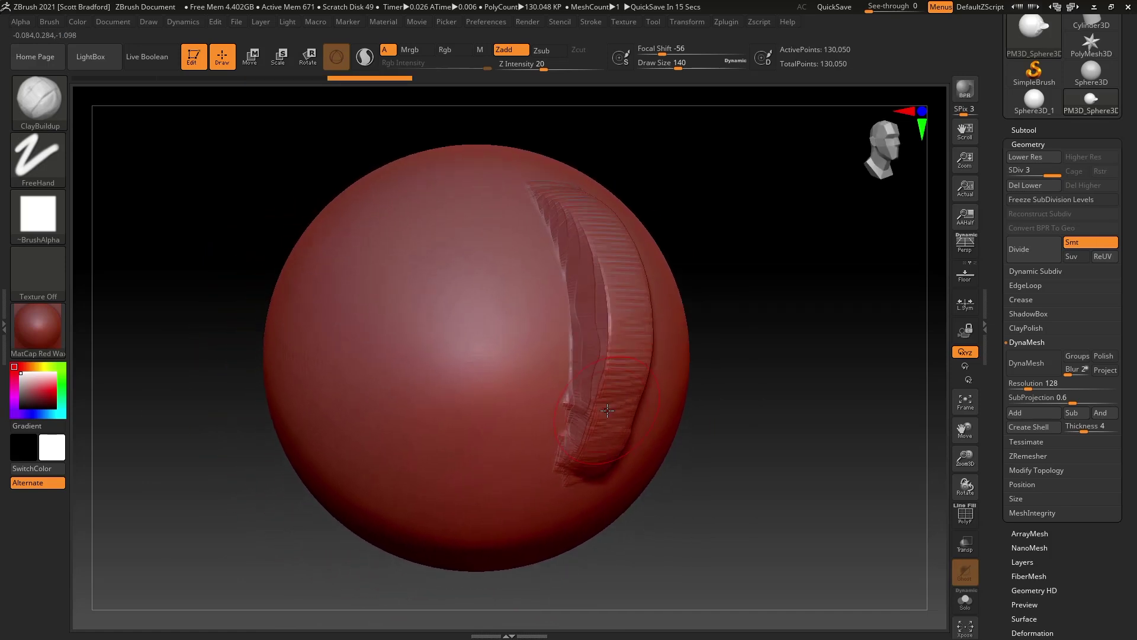
right_drag(526, 315, 493, 295)
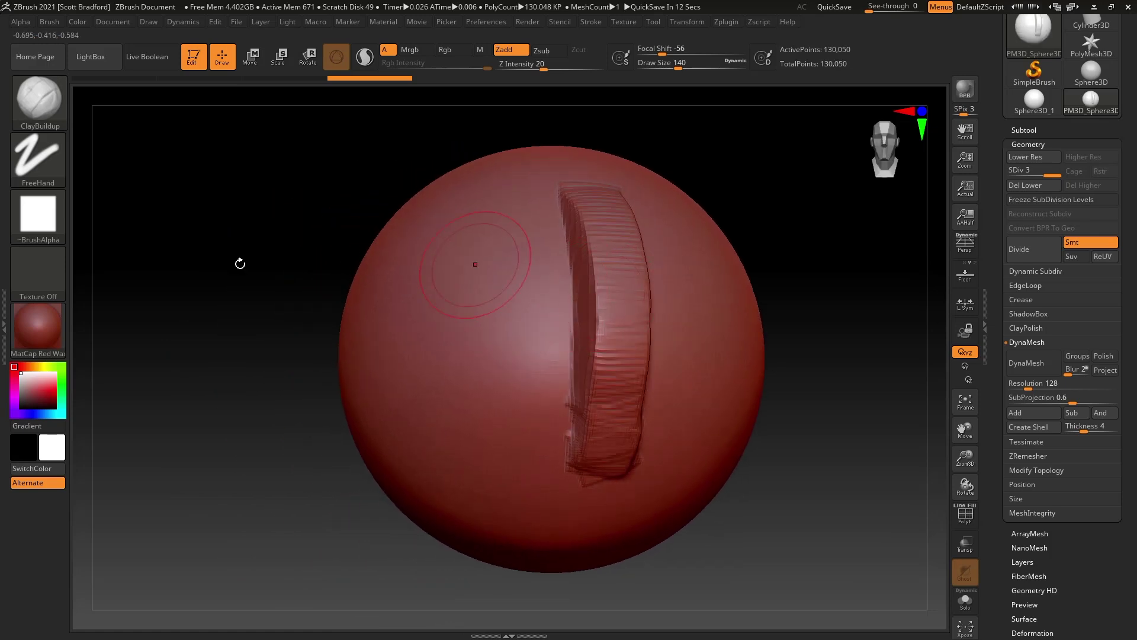
- Look through the alpha choices and draw a second ridge beside the first with ClayBuildup's default square alpha
mouse_move(39, 218)
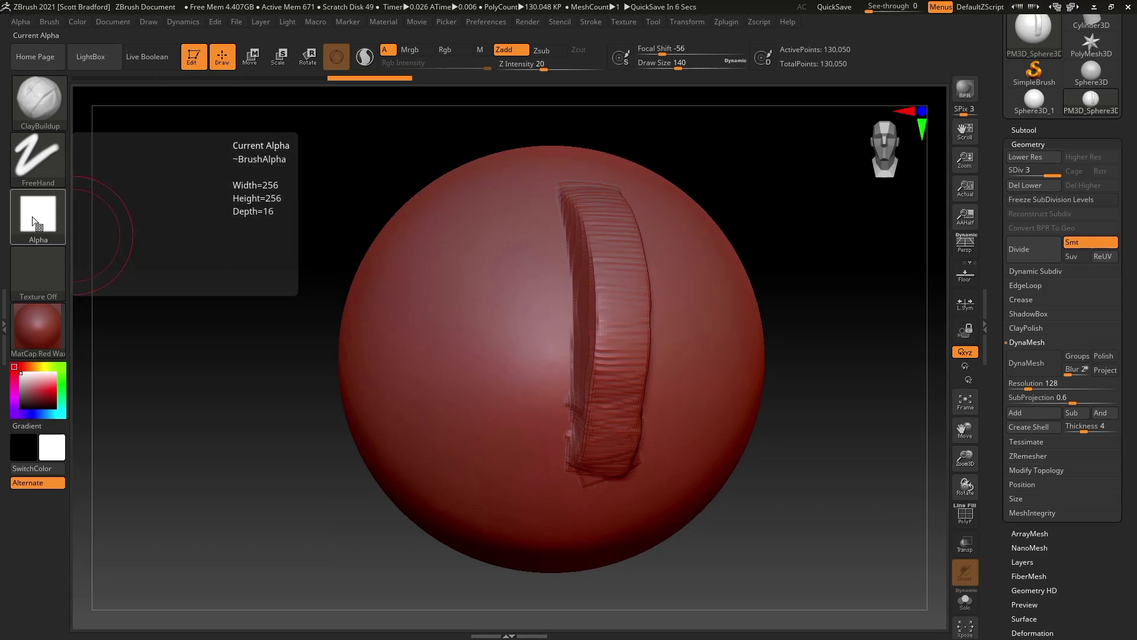
click(35, 216)
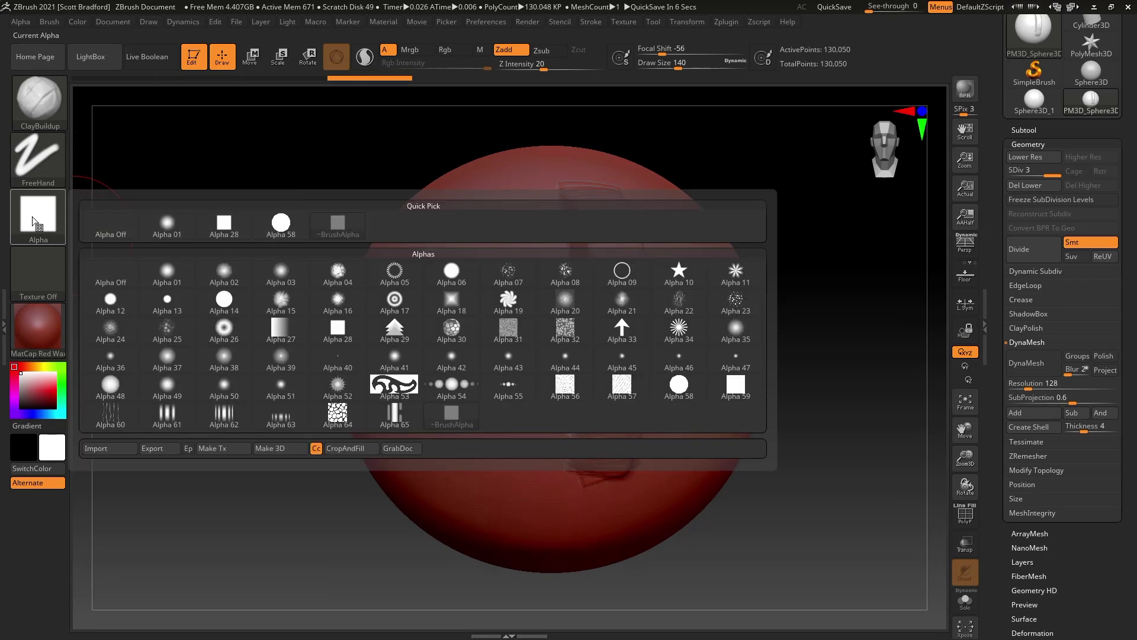
click(214, 234)
mouse_move(46, 224)
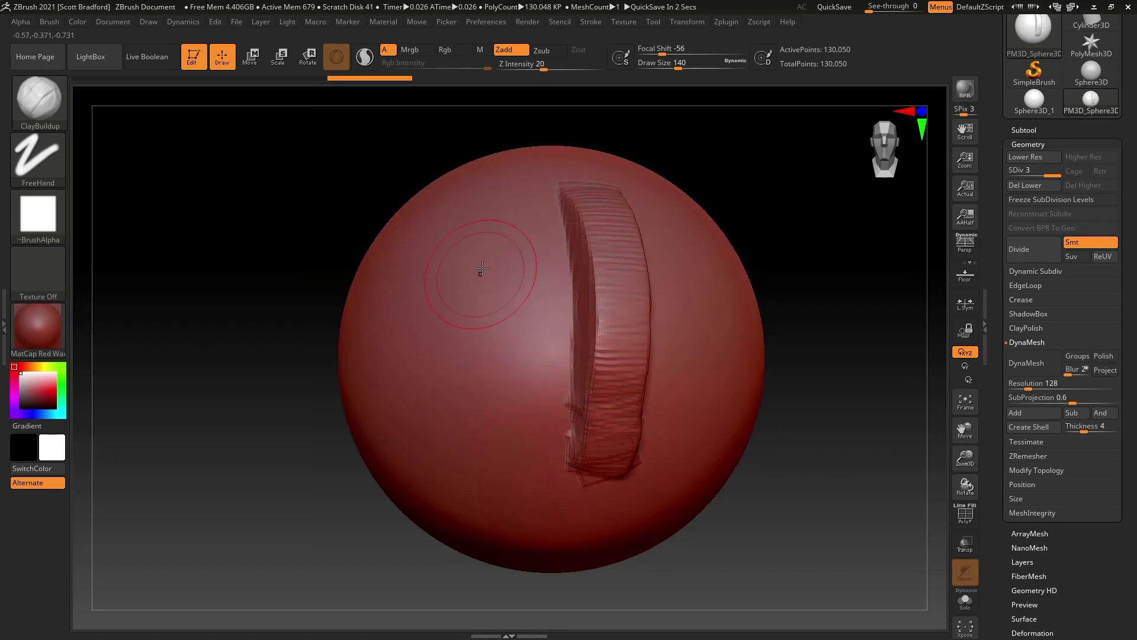
right_drag(508, 321, 495, 254)
drag(500, 217, 478, 443)
right_drag(478, 443, 422, 301)
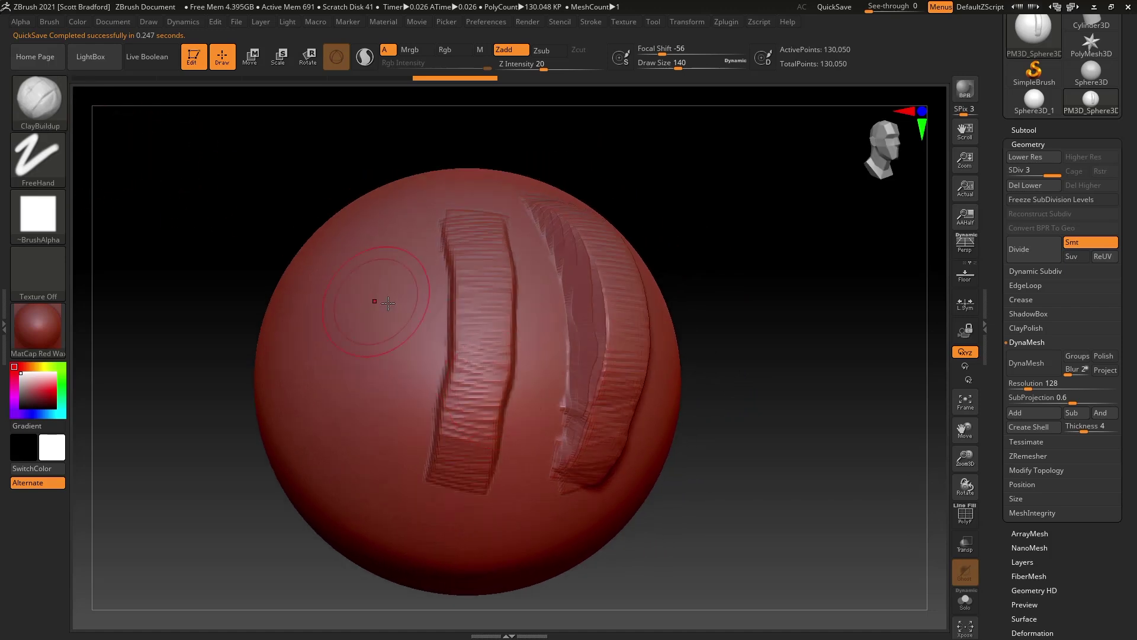
- Turn the brush alpha off and draw a third vertical stroke beside the square-edged ridges, comparing their profiles
click(48, 222)
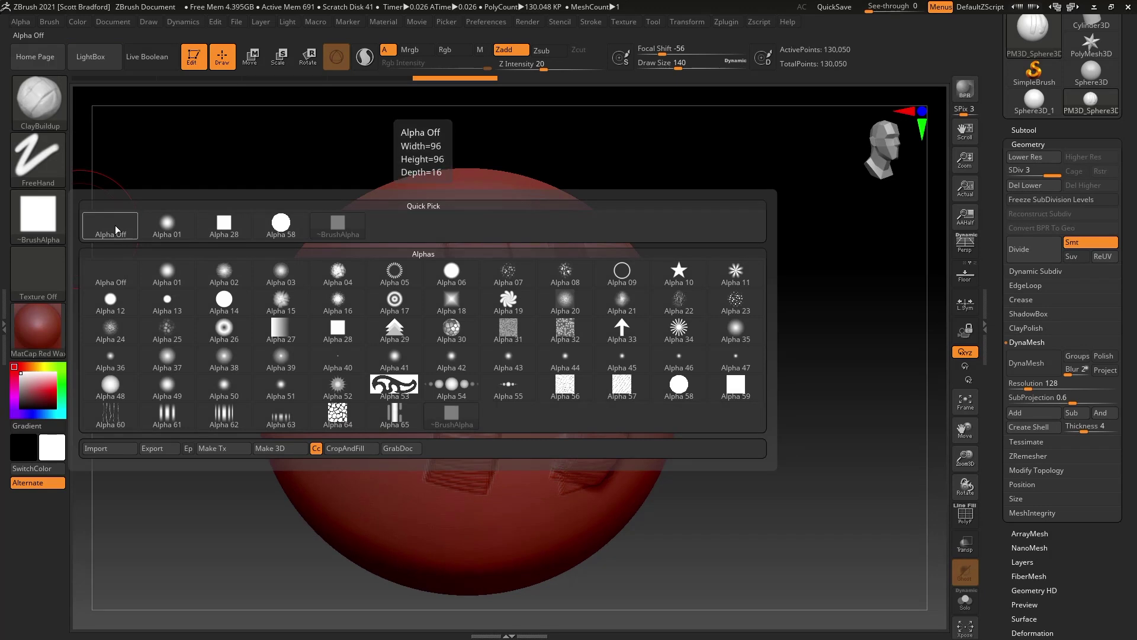
click(117, 231)
click(64, 224)
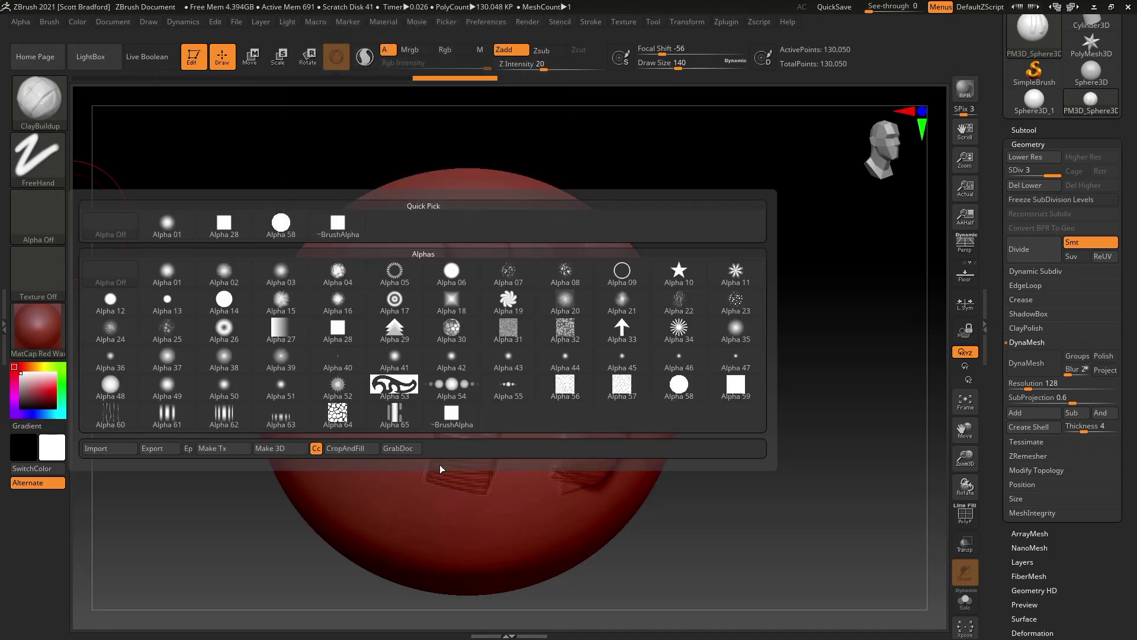
right_drag(395, 358, 399, 343)
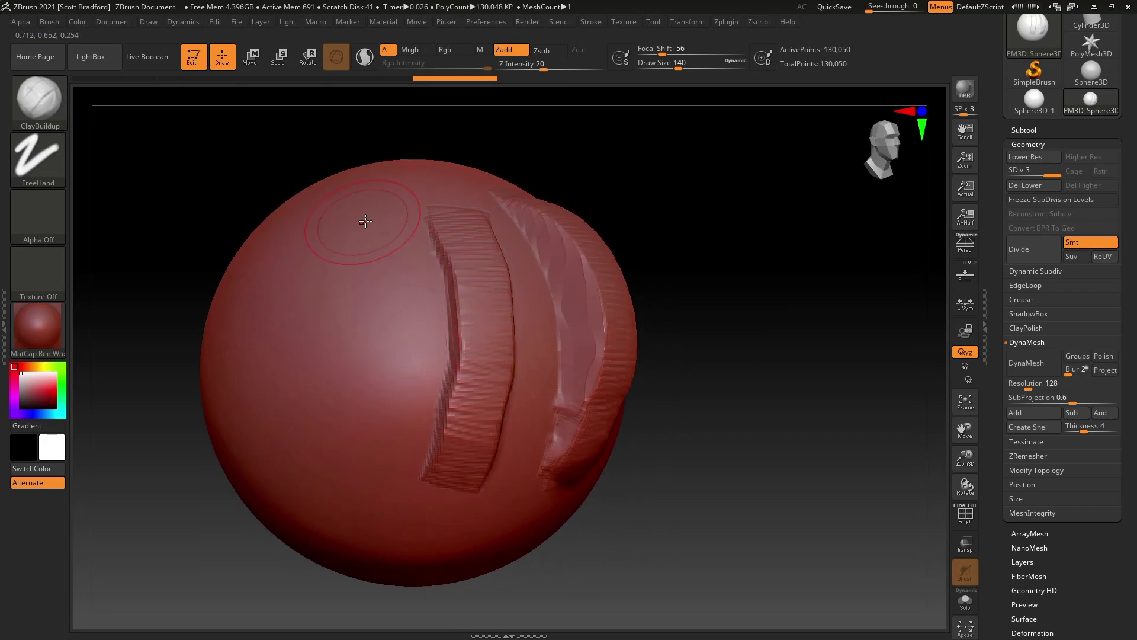
drag(366, 225, 344, 477)
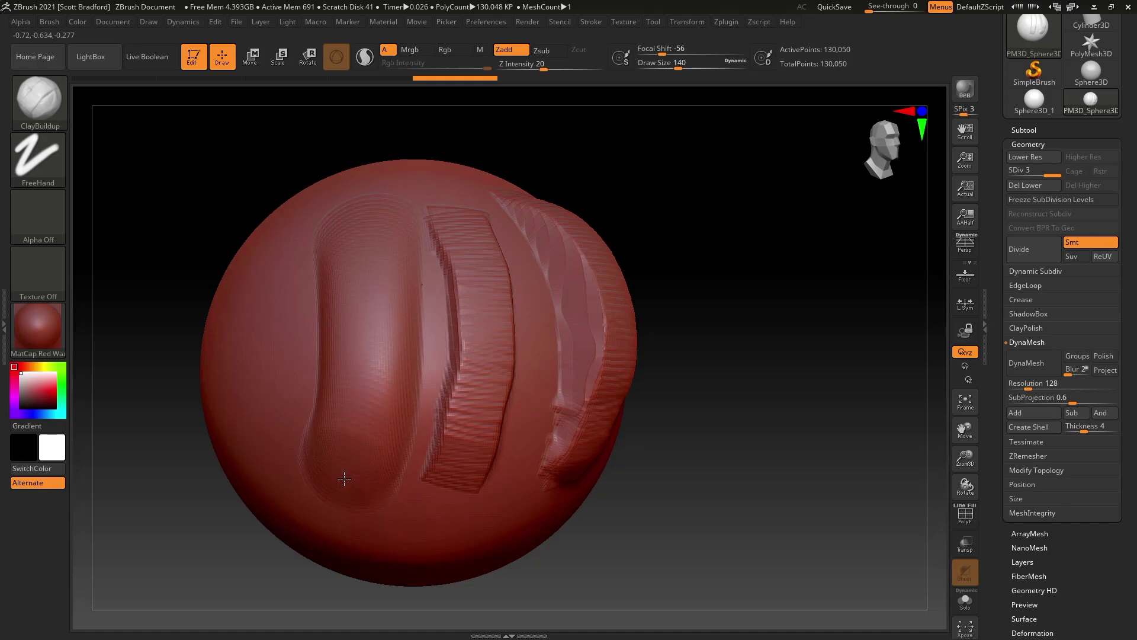
right_drag(344, 477, 367, 363)
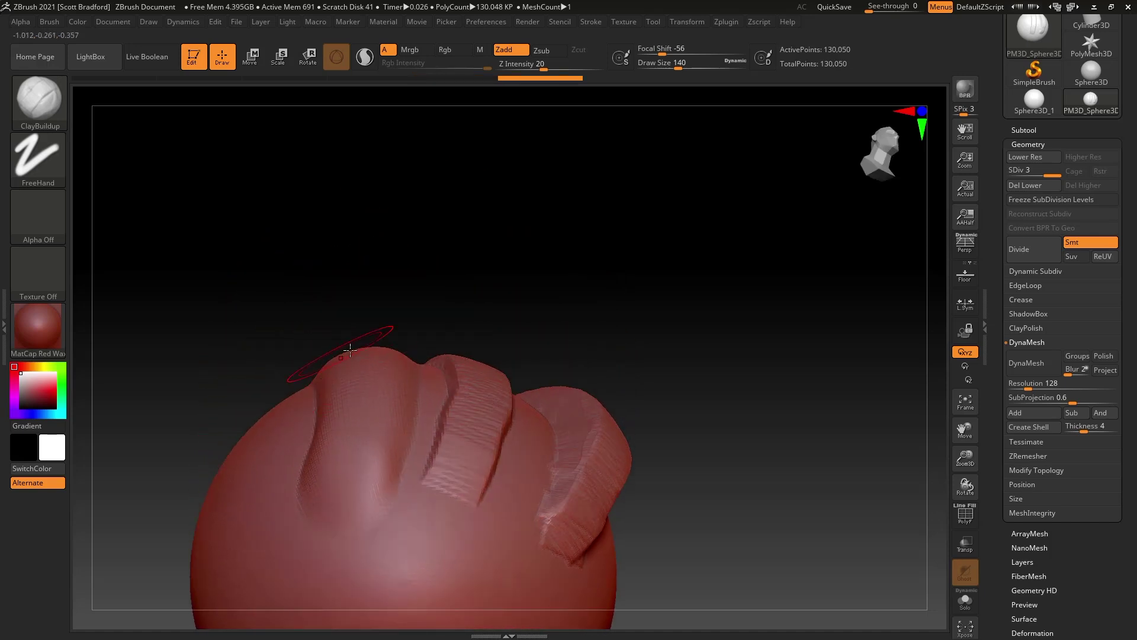
mouse_move(435, 321)
shift+right_down()
mouse_move(442, 330)
mouse_move(404, 320)
mouse_move(428, 336)
mouse_move(528, 326)
shift+right_up()
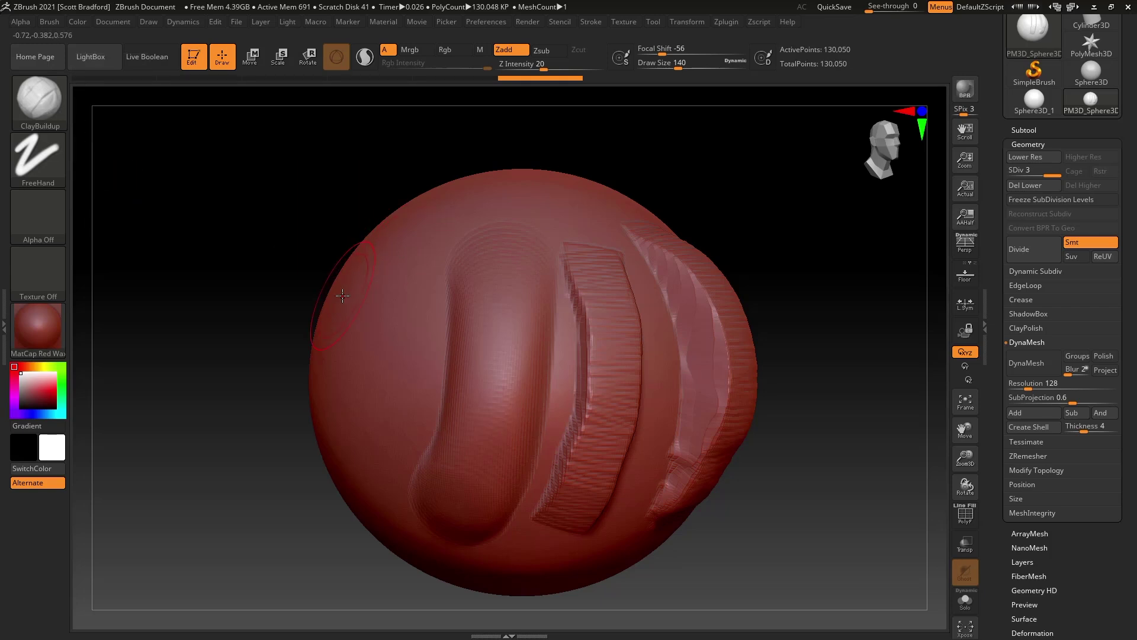
- Choose the Alpha 34 starburst for ClayBuildup and draw two textured strokes beside the rounded ridge
right_drag(366, 233, 403, 233)
click(41, 218)
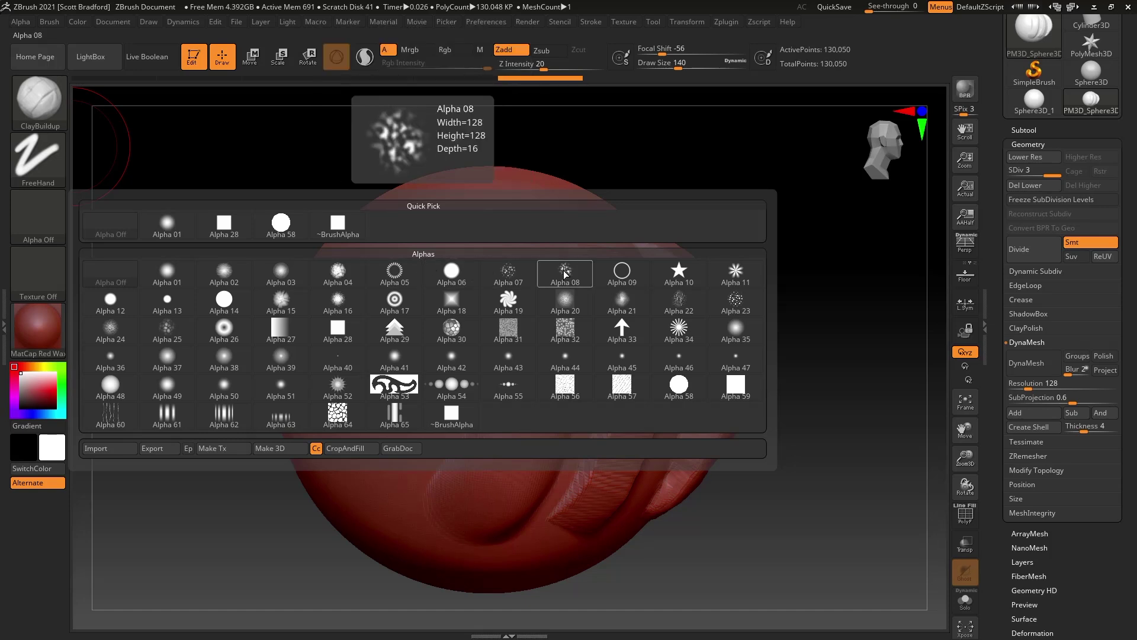
click(687, 333)
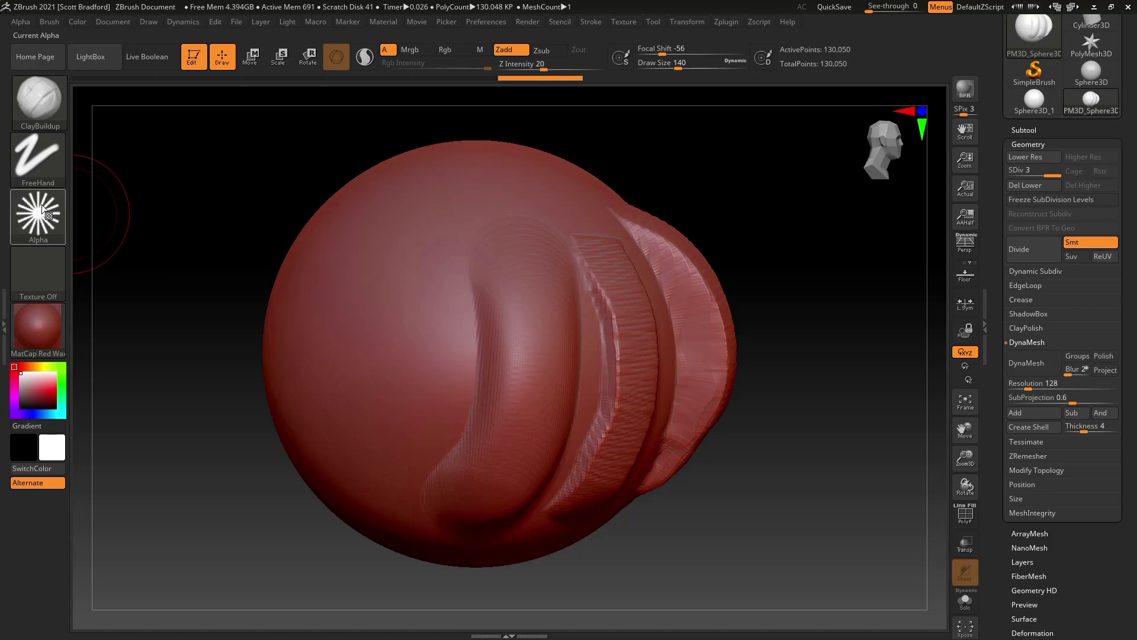
drag(428, 216, 343, 462)
right_drag(405, 241, 455, 249)
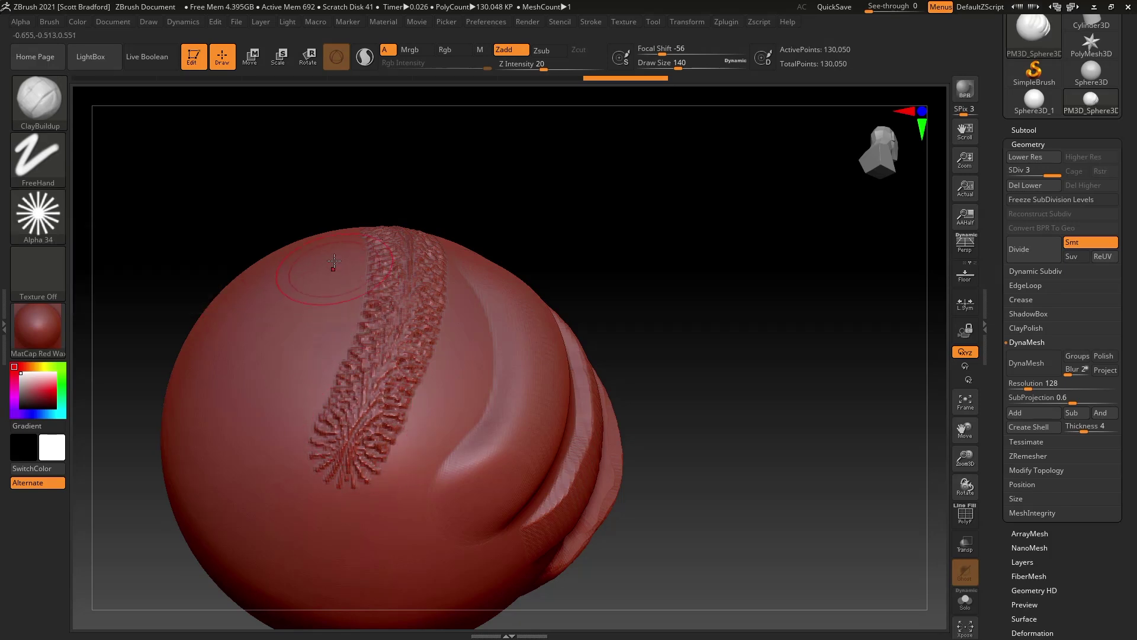
drag(325, 268, 240, 524)
mouse_move(419, 352)
right_down()
mouse_move(407, 348)
mouse_move(459, 326)
mouse_move(454, 336)
right_up()
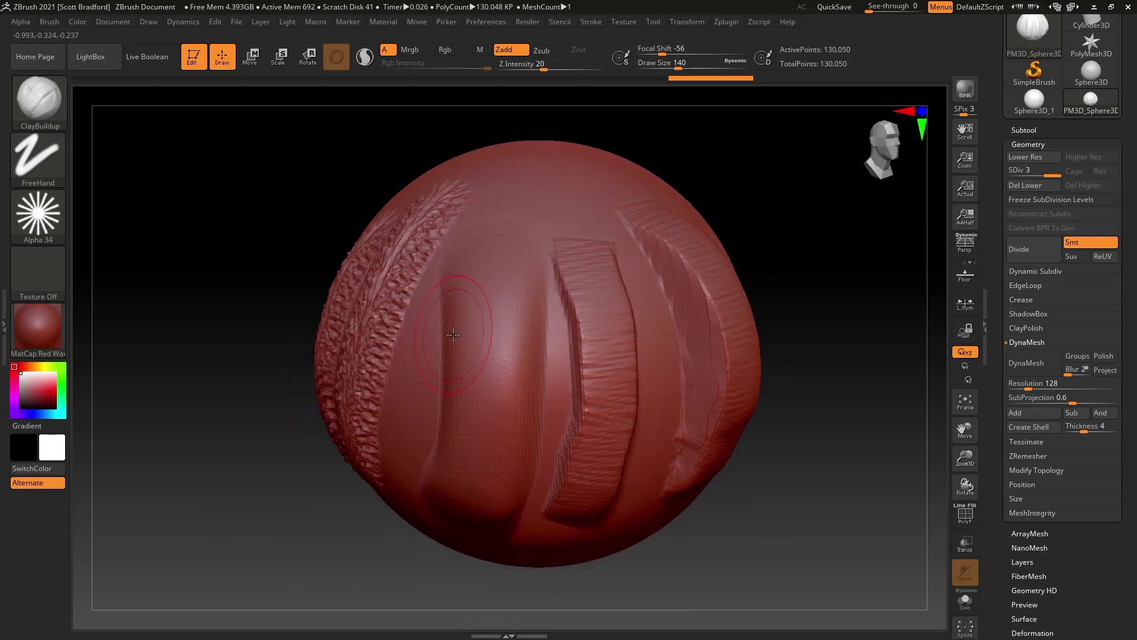
- Undo all the ClayBuildup strokes so the subdivided sphere is bare, and return to its front view
key(ctrl+z)
key(ctrl+z)
key(ctrl+z)
key(ctrl+z)
key(ctrl+z)
mouse_move(453, 335)
right_down()
mouse_move(513, 317)
mouse_move(554, 338)
mouse_move(479, 335)
right_up()
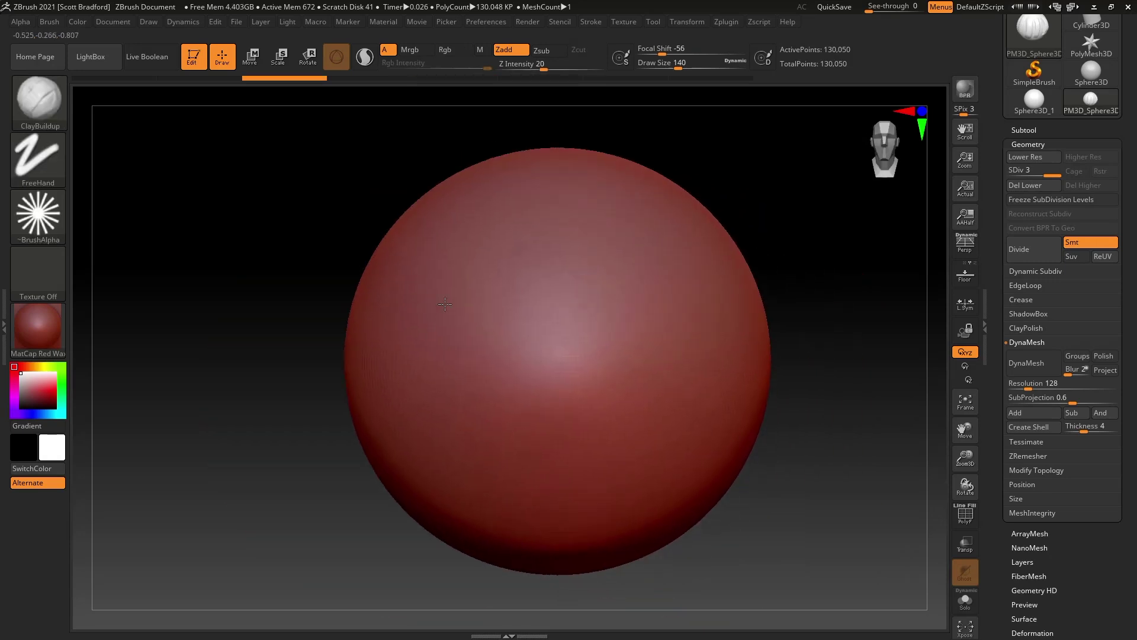
- Cover the sphere's front with overlapping diagonal strokes of the starburst alpha, keeping the FreeHand stroke type
mouse_move(636, 196)
mouse_down()
mouse_move(554, 287)
mouse_move(500, 413)
mouse_up()
mouse_move(561, 181)
mouse_down()
mouse_move(494, 279)
mouse_move(456, 394)
mouse_up()
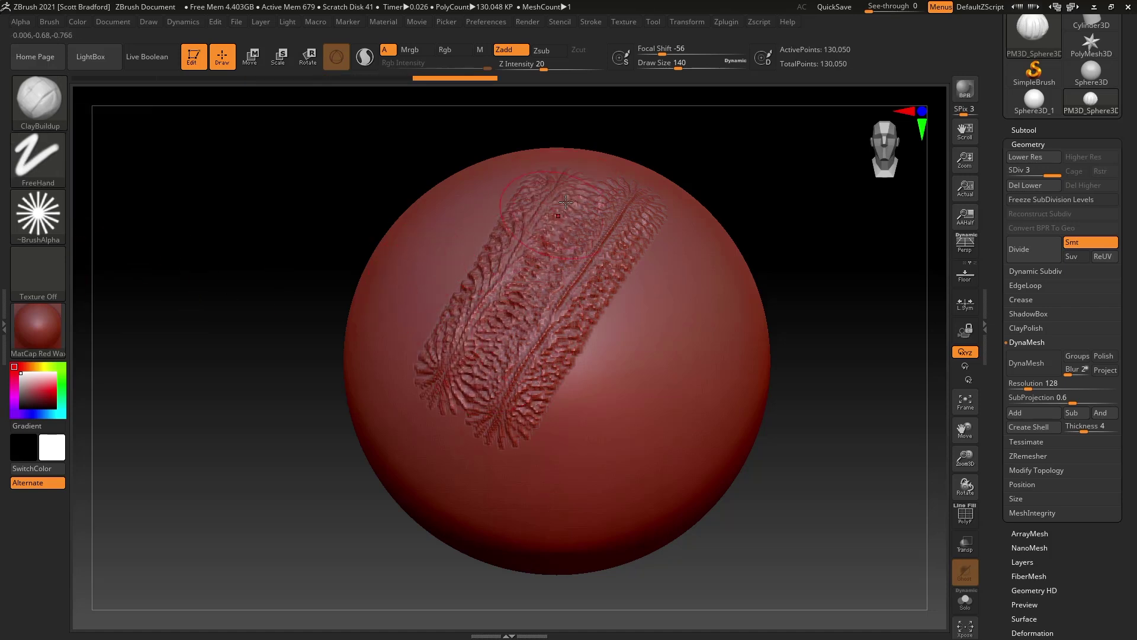
drag(687, 248, 521, 479)
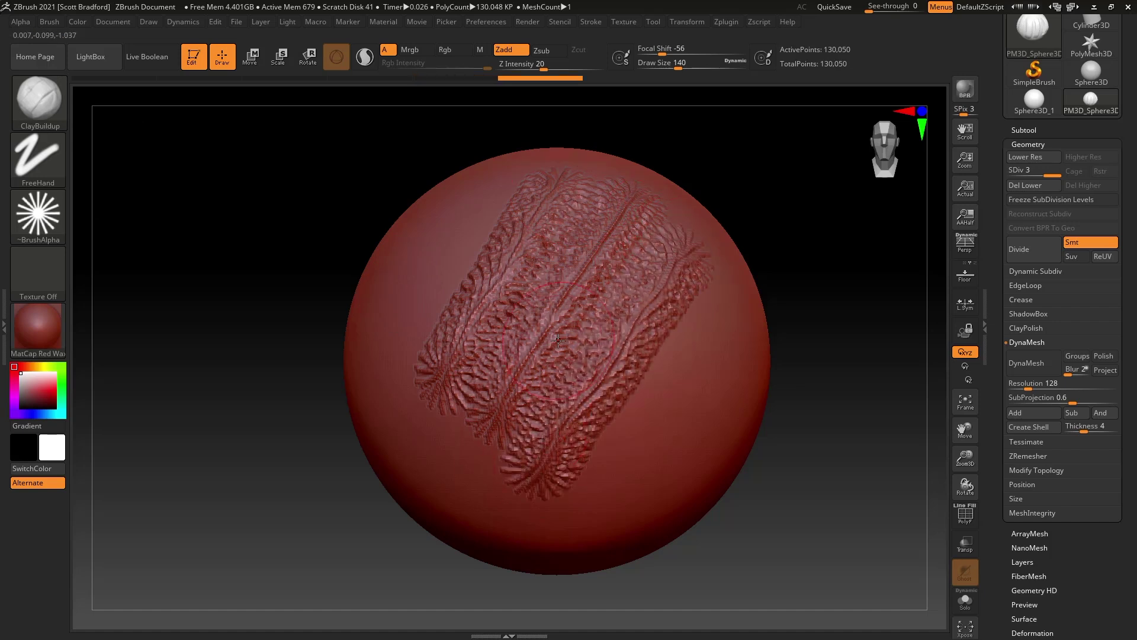
click(37, 154)
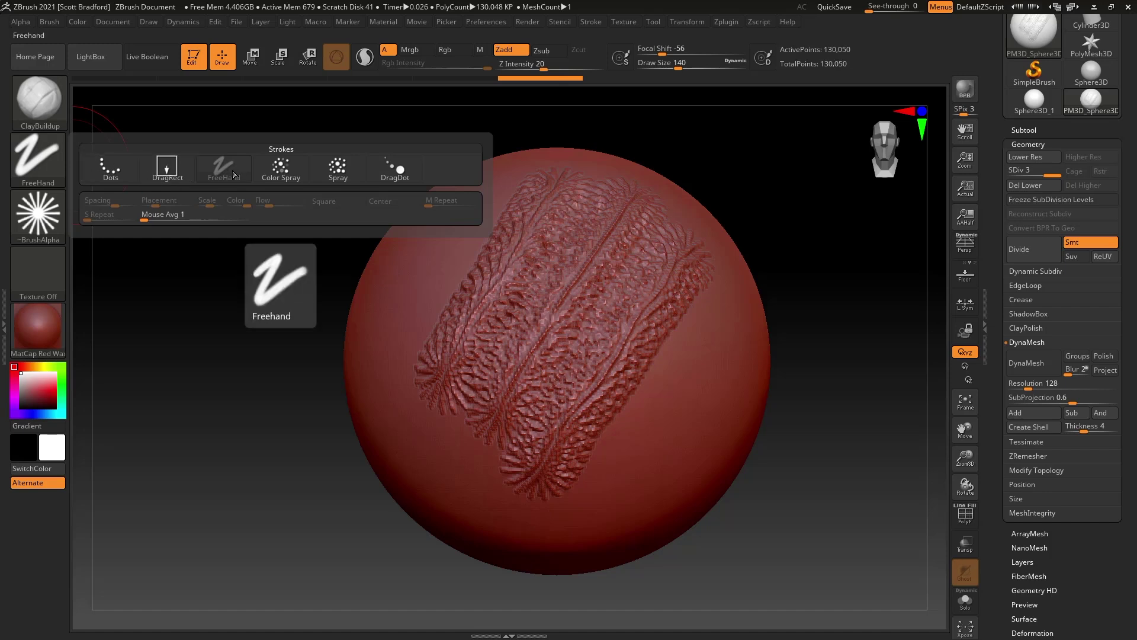
drag(704, 334, 577, 525)
mouse_move(739, 364)
mouse_down()
mouse_move(610, 308)
mouse_move(451, 290)
mouse_up()
right_drag(421, 340, 723, 335)
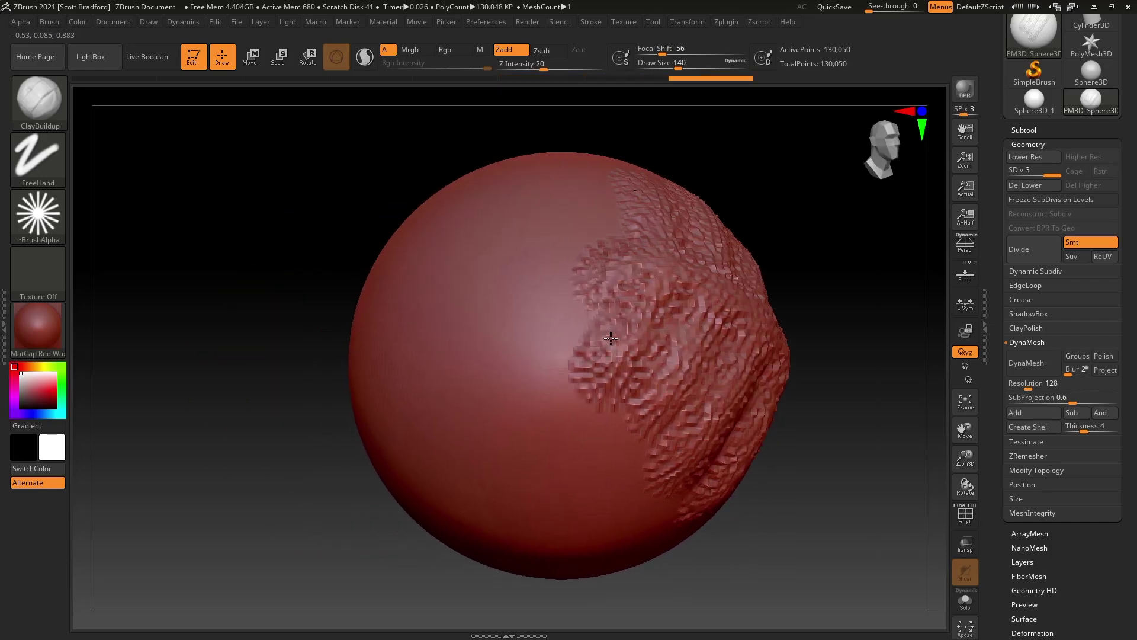
- Switch the ClayBuildup stroke type to DragRect and stamp one large starburst on the smooth area beside the textured strokes
click(40, 172)
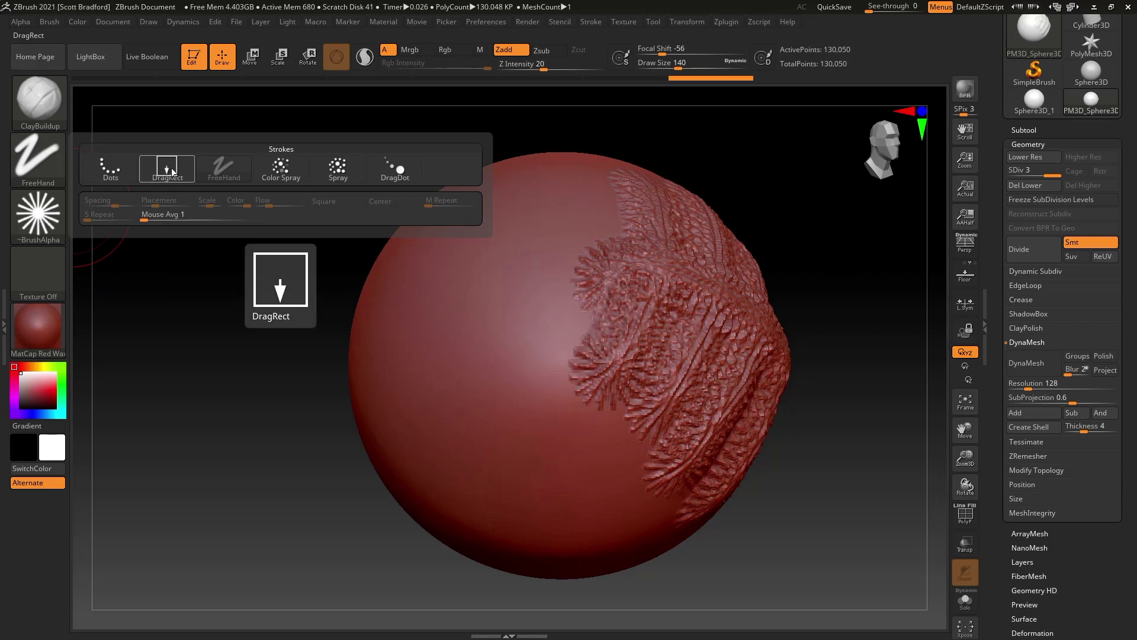
click(171, 171)
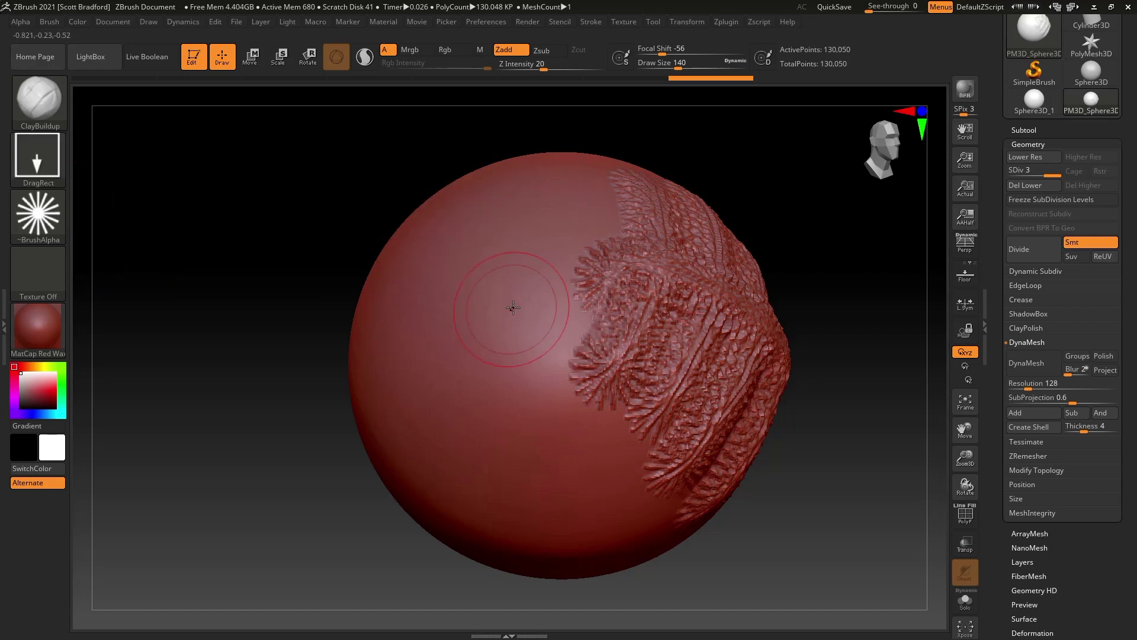
drag(484, 324, 359, 395)
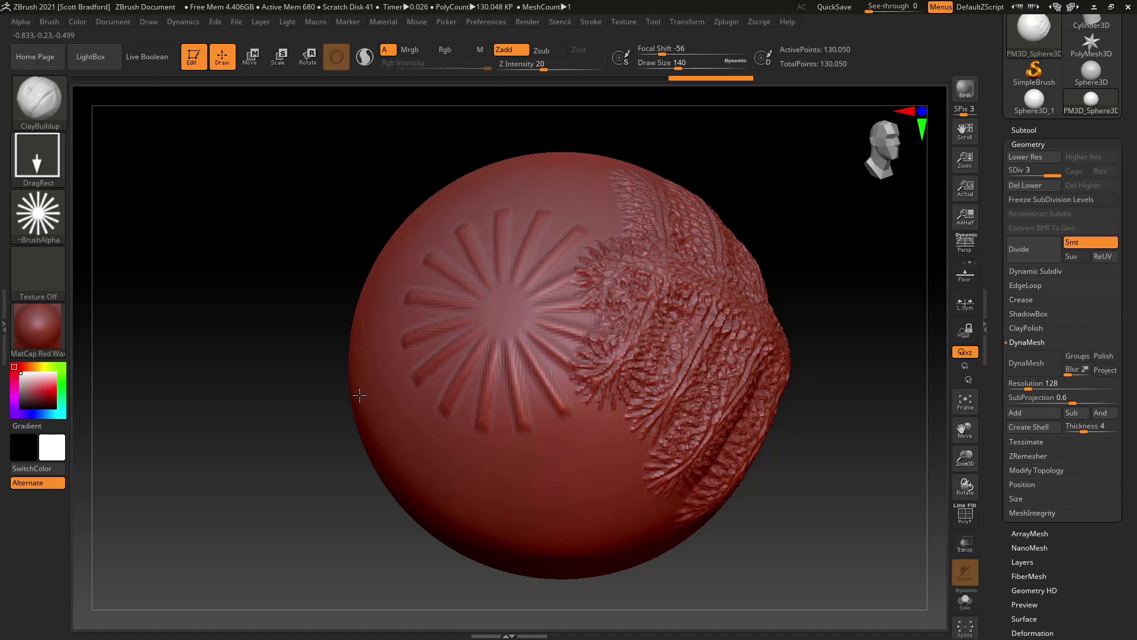
- Turn the brush alpha off and try a plain DragRect stamp on the smooth surface above the large starburst
click(34, 225)
click(111, 231)
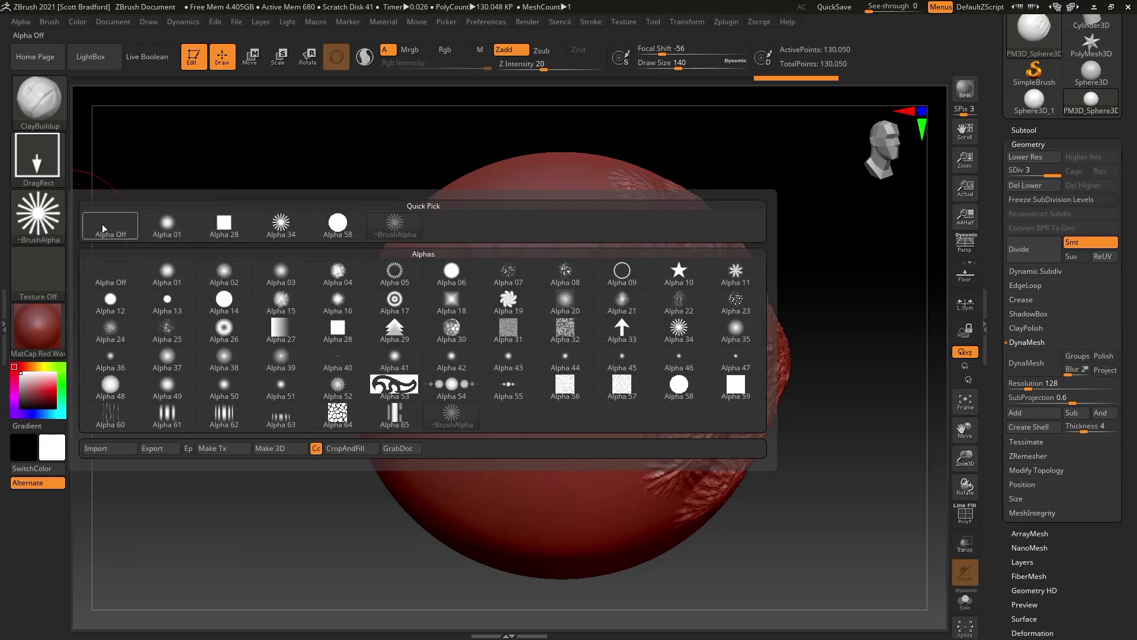
right_drag(487, 283, 492, 341)
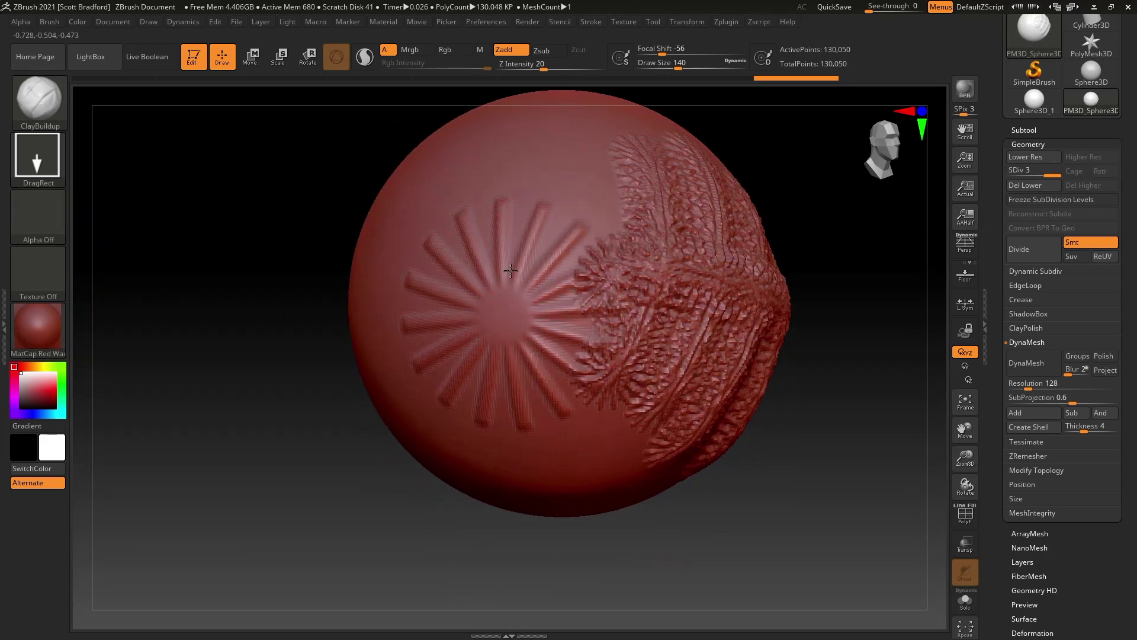
alt+right_drag(543, 142, 507, 252)
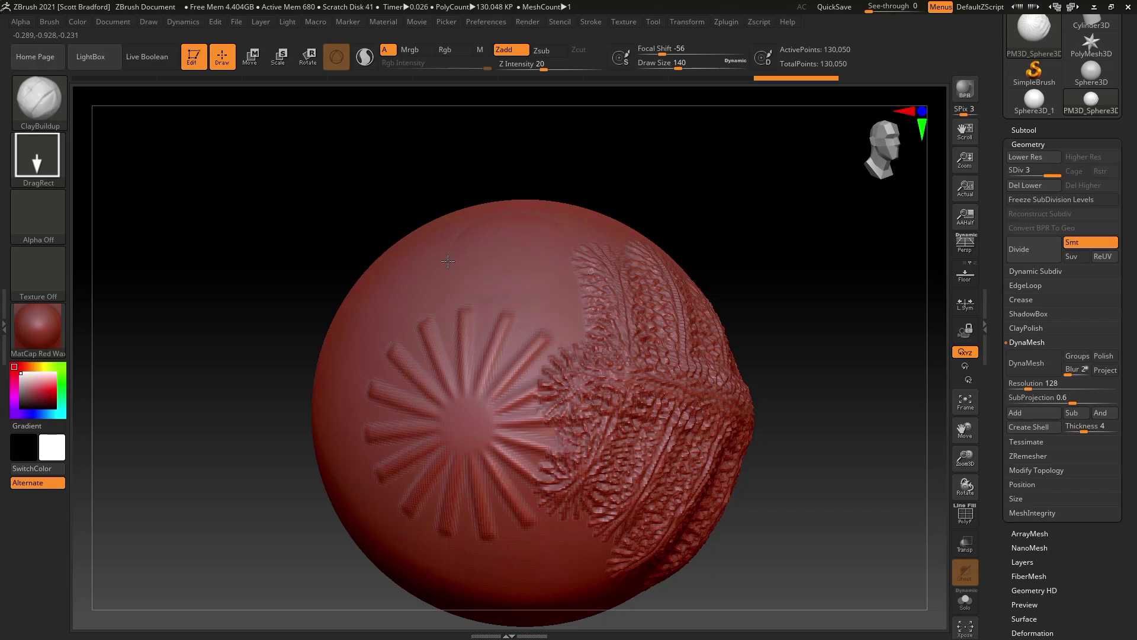
mouse_move(422, 268)
right_down()
mouse_move(524, 252)
mouse_move(536, 227)
right_up()
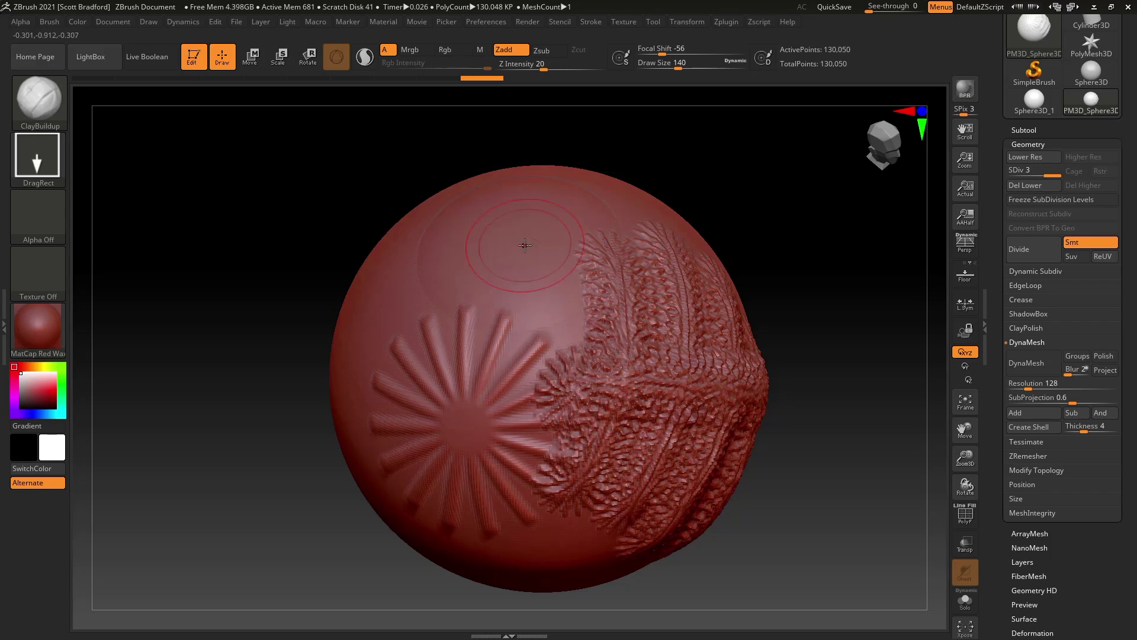
mouse_move(523, 311)
right_down()
mouse_move(581, 361)
mouse_move(536, 366)
right_up()
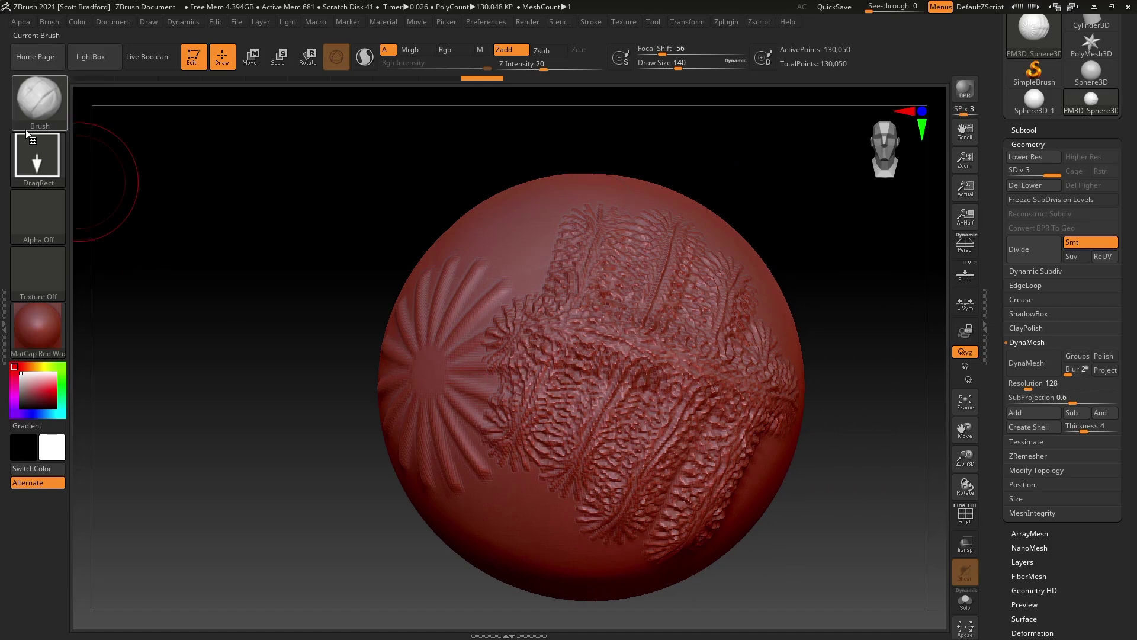
- Set the stroke type back to FreeHand and undo all the starburst strokes and stamps so the sphere is bare
click(33, 158)
click(281, 170)
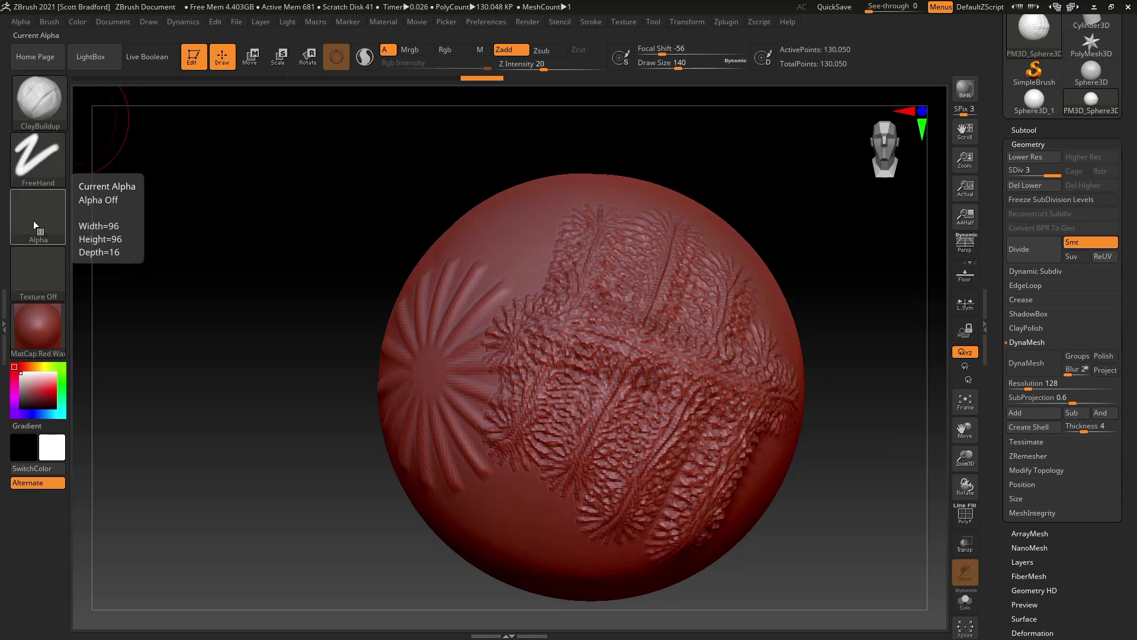
alt+right_drag(636, 400, 598, 377)
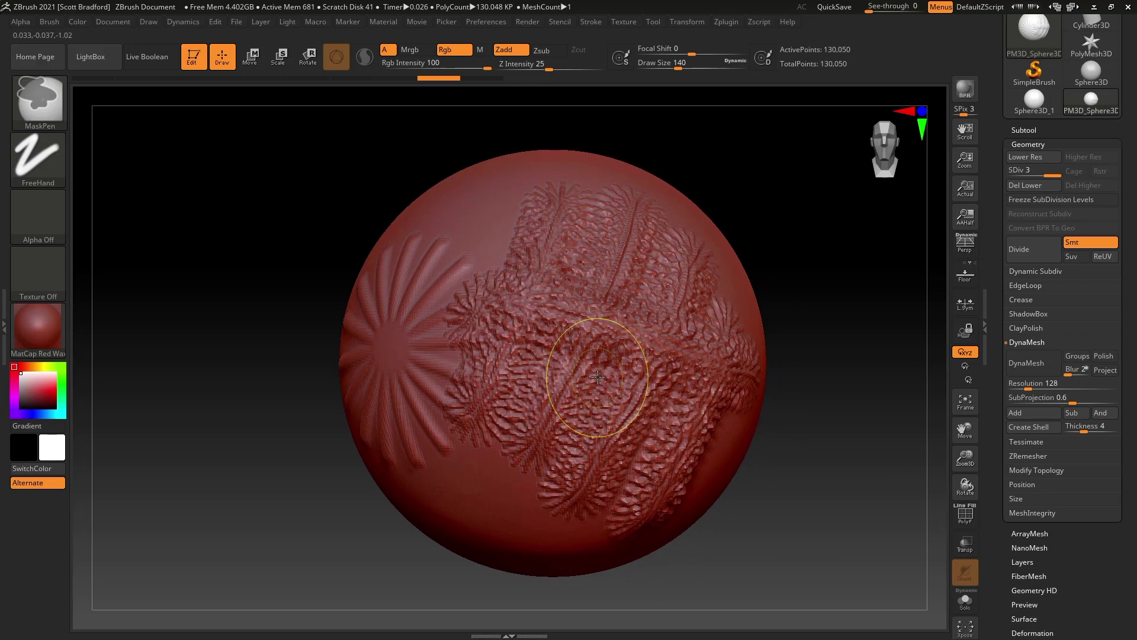
key(ctrl+z)
key(ctrl+z)
key(ctrl+z)
key(ctrl+z)
key(ctrl+z)
key(ctrl+z)
key(ctrl+z)
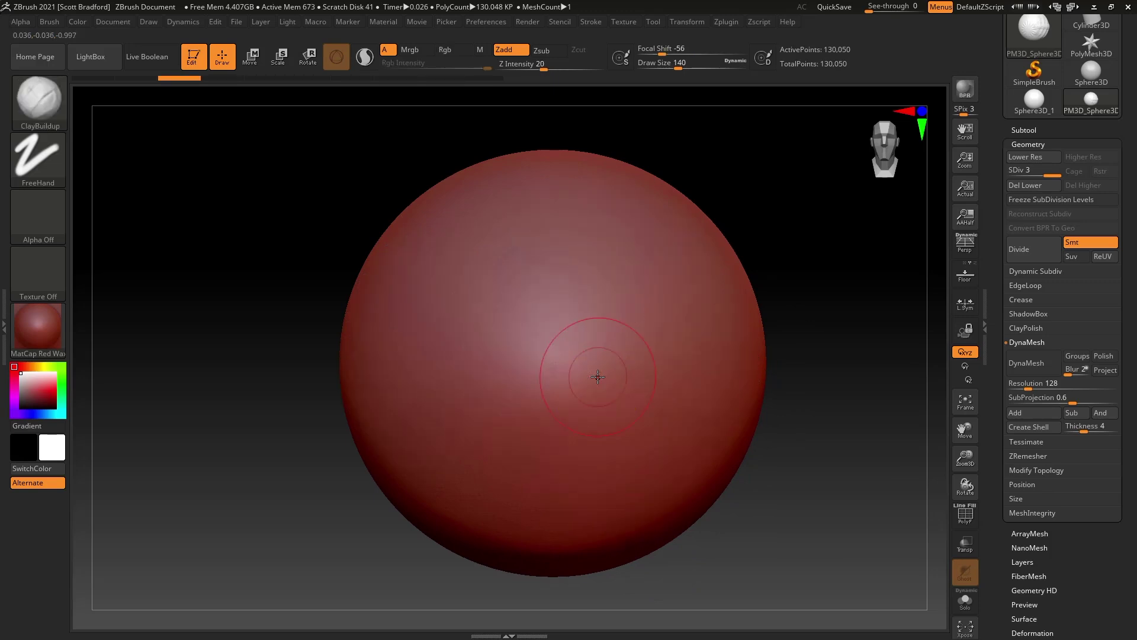
- Choose the Alpha 19 swirl and draw a C-shaped FreeHand stroke on the sphere's upper front
click(41, 218)
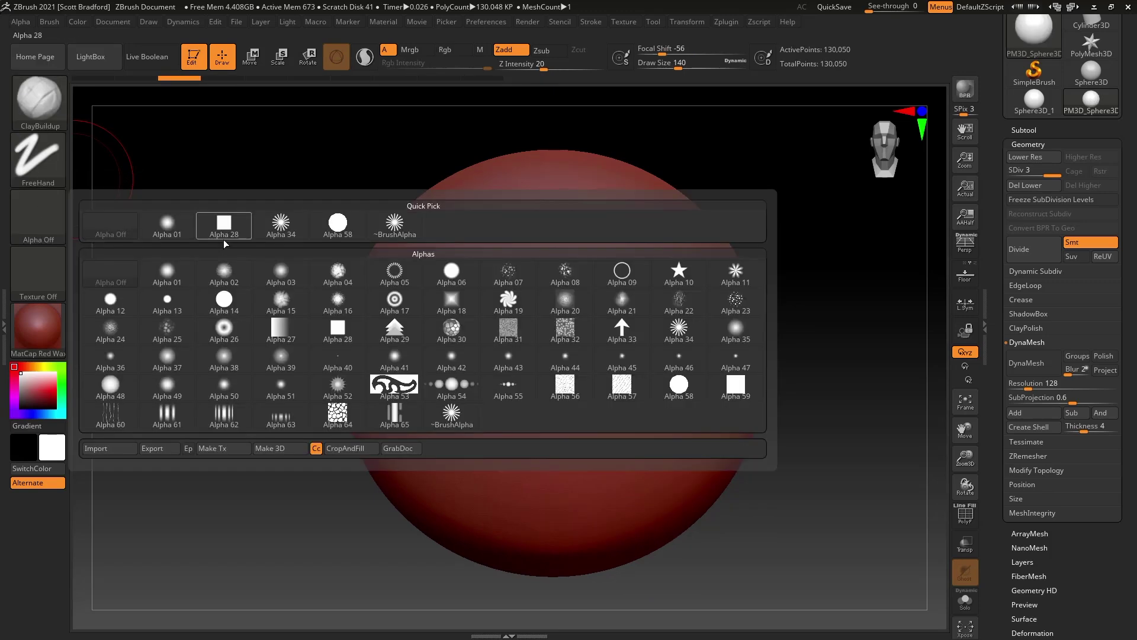
mouse_move(434, 312)
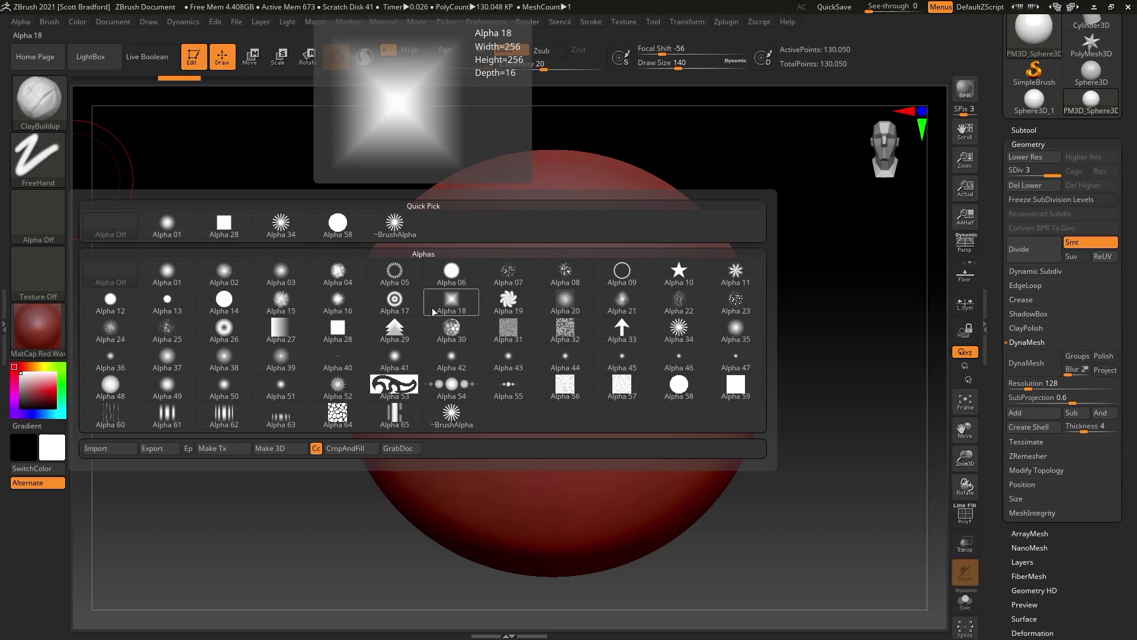
click(504, 300)
mouse_move(581, 314)
mouse_down()
mouse_move(459, 346)
mouse_move(441, 269)
mouse_move(497, 228)
mouse_move(551, 223)
mouse_up()
- Switch the stroke type to DragRect and stamp one large Alpha 19 swirl beside the C-shaped stroke
click(41, 166)
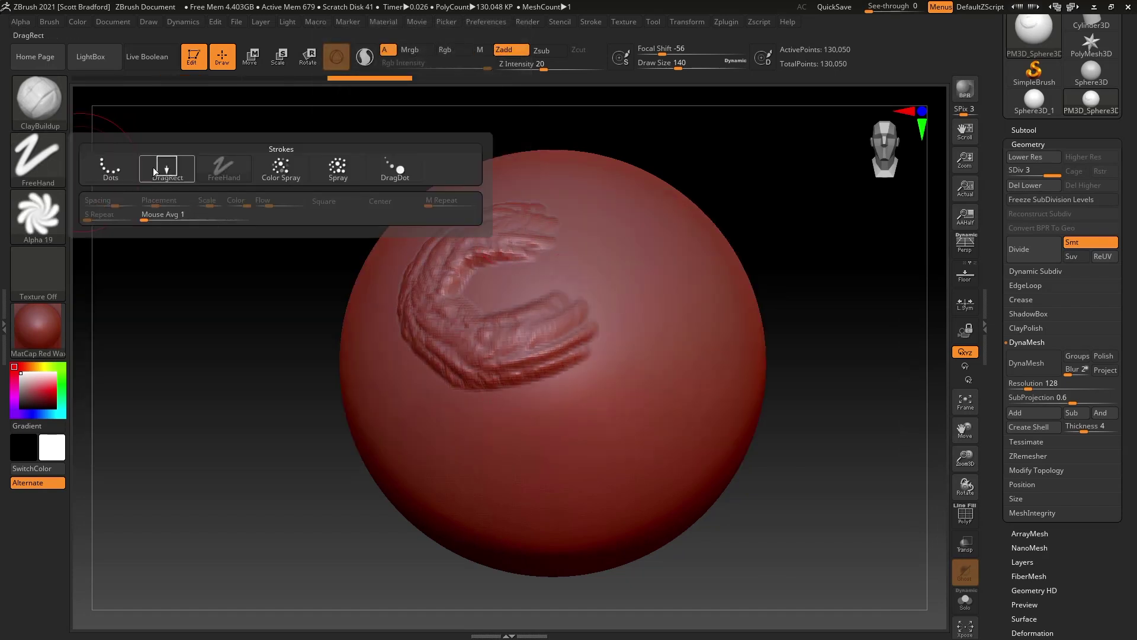
click(161, 168)
drag(646, 338, 640, 411)
mouse_move(599, 419)
right_down()
mouse_move(548, 383)
mouse_move(601, 396)
mouse_move(551, 333)
mouse_move(575, 399)
mouse_move(553, 355)
mouse_move(546, 368)
mouse_move(521, 262)
right_up()
mouse_move(522, 359)
alt+right_down()
mouse_move(546, 287)
mouse_move(552, 380)
alt+right_up()
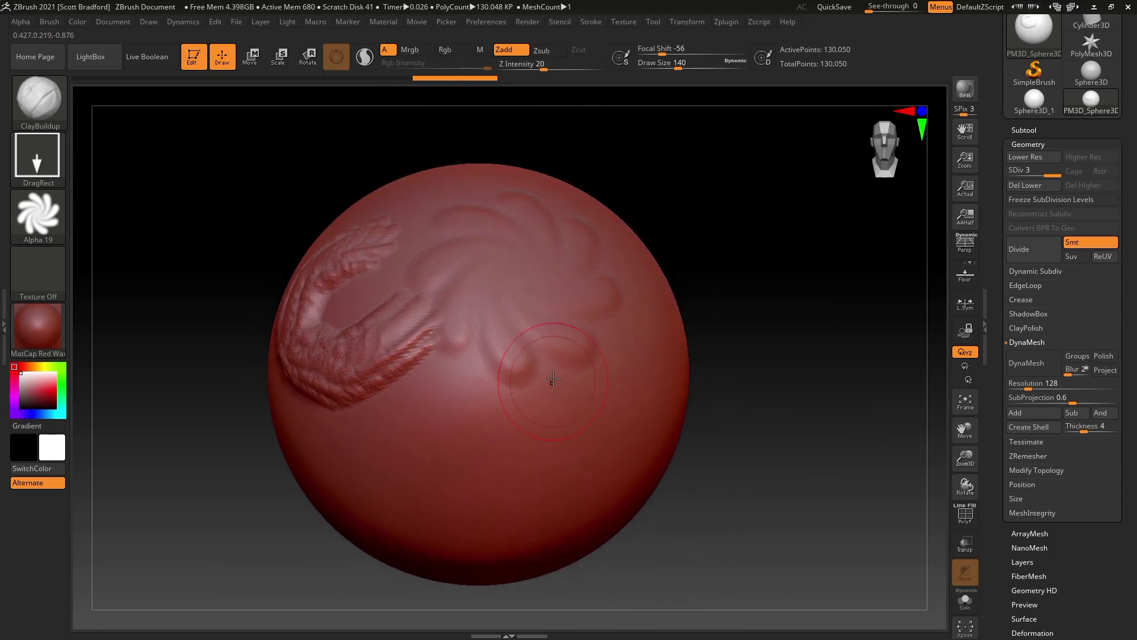
right_drag(526, 431, 442, 359)
- Turn the alpha off, return the stroke type to FreeHand, and undo the swirl stroke and stamp
click(38, 214)
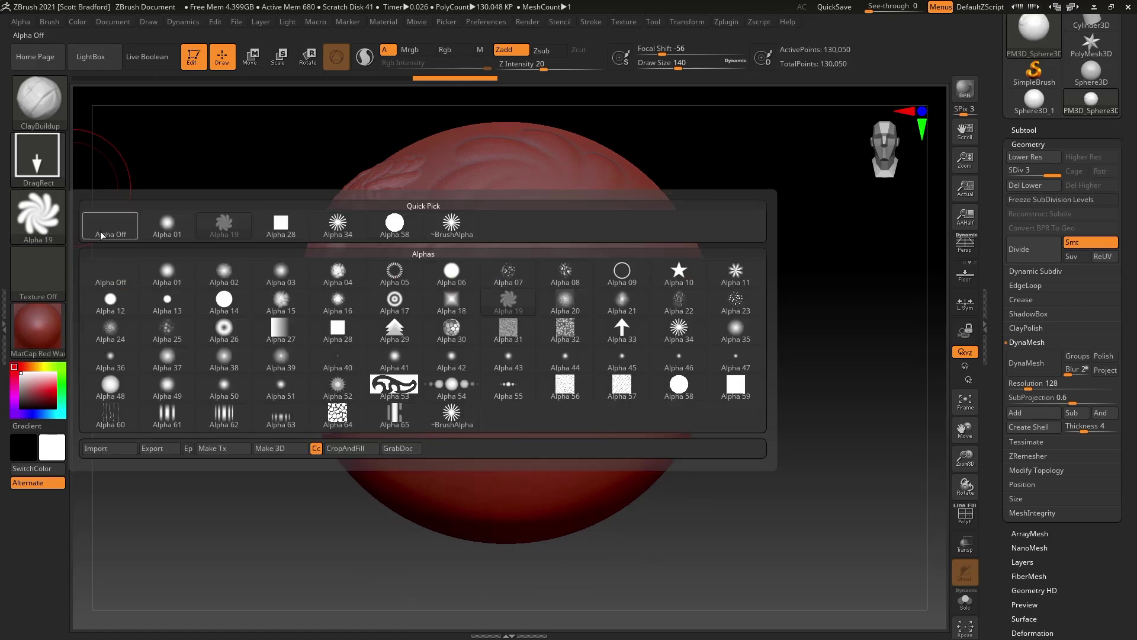
click(115, 224)
click(38, 157)
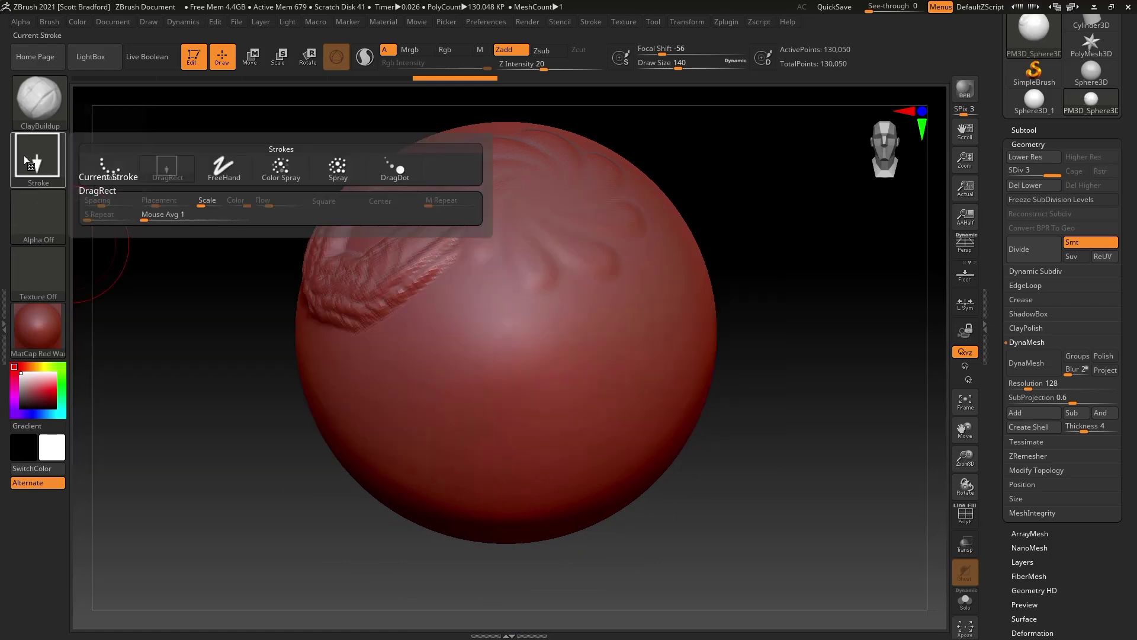
mouse_move(486, 299)
alt+right_down()
mouse_move(466, 274)
mouse_move(515, 337)
alt+right_up()
key(ctrl+z)
key(ctrl+z)
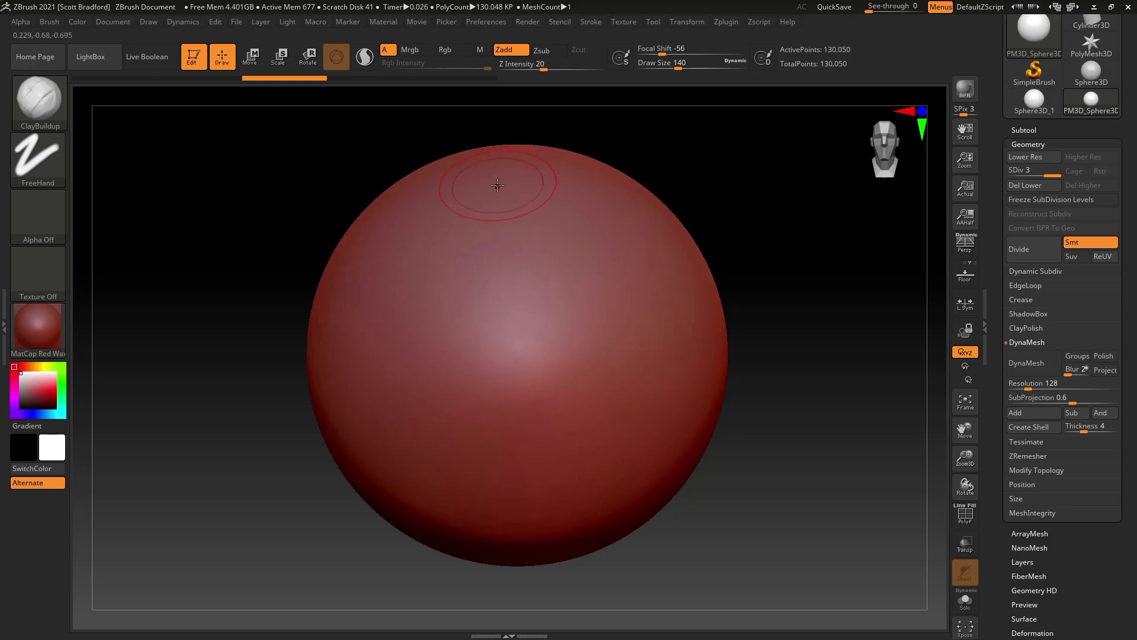
- Draw a long vertical raised ClayBuildup stroke in Zadd mode down the sphere's front and inspect its profile from above
drag(496, 188, 457, 444)
right_drag(457, 444, 516, 326)
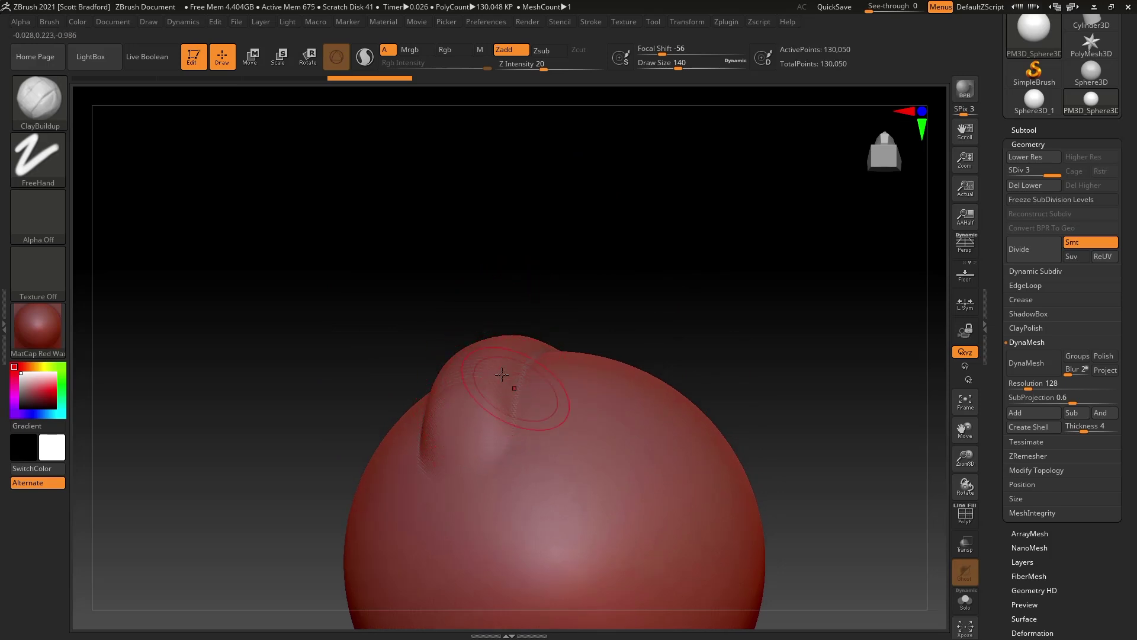
mouse_move(470, 334)
right_down()
mouse_move(487, 414)
mouse_move(471, 345)
mouse_move(550, 277)
right_up()
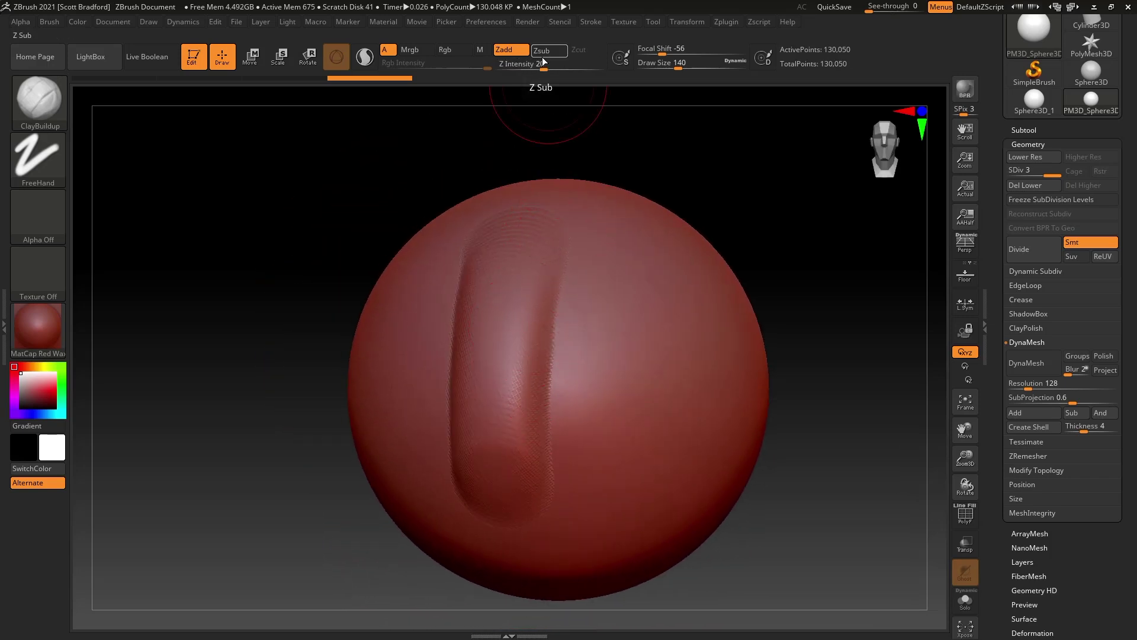
mouse_move(605, 353)
right_down()
mouse_move(532, 347)
mouse_move(527, 332)
right_up()
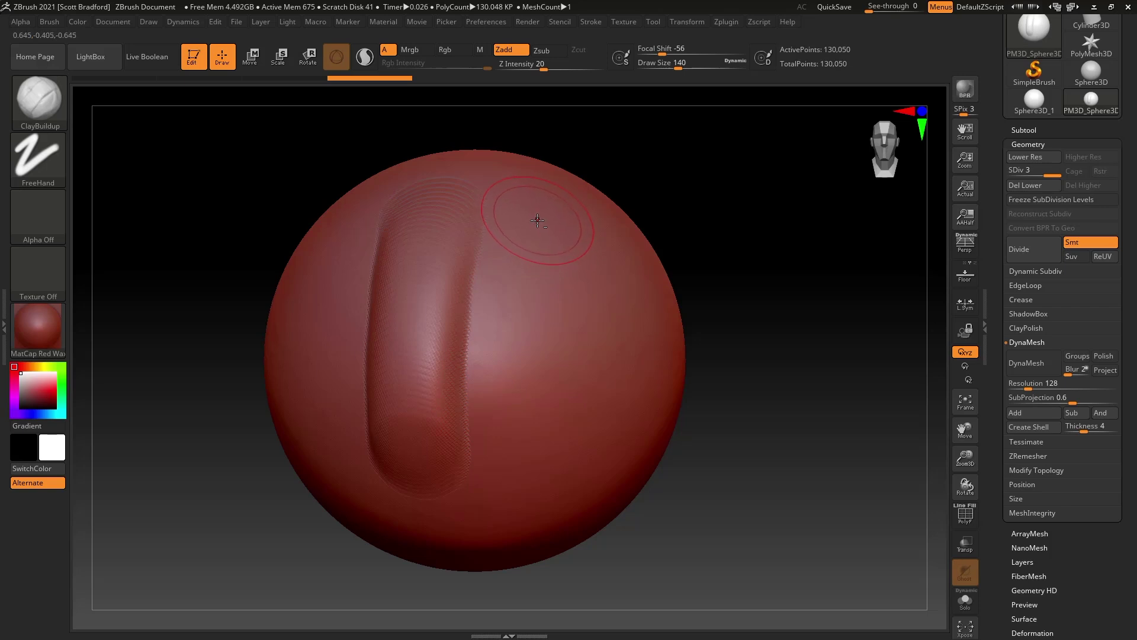
- Carve a long vertical groove beside the raised ridge with ClayBuildup subtracting, and compare the two profiles
drag(537, 232, 540, 476)
mouse_move(541, 465)
right_down()
mouse_move(537, 333)
mouse_move(538, 396)
right_up()
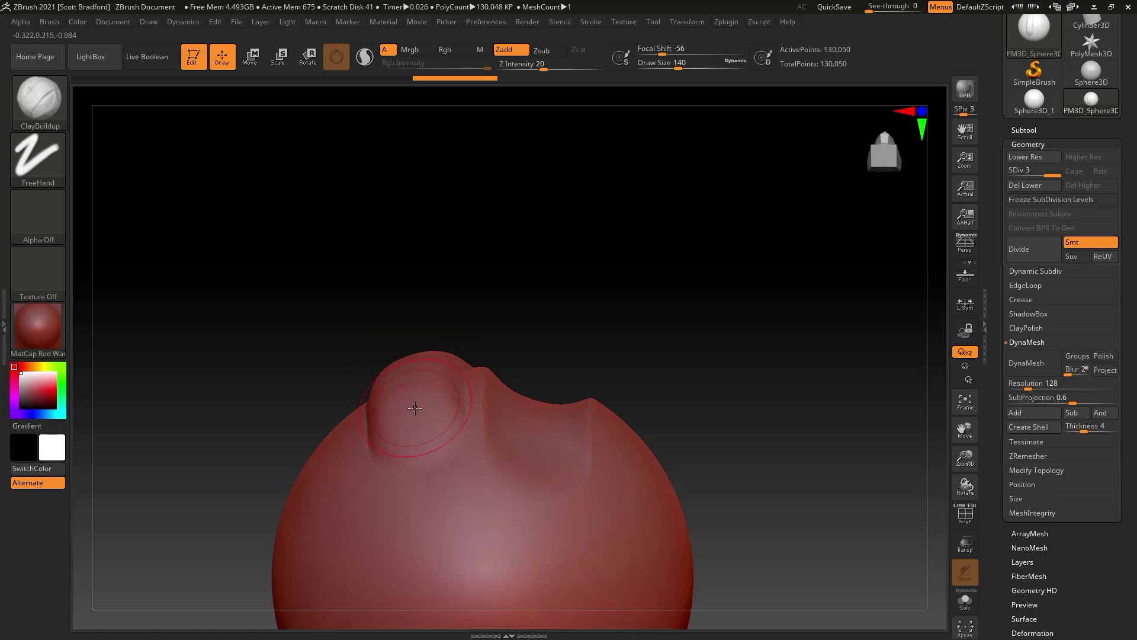
right_drag(542, 394, 548, 344)
- Deepen the groove with further carving strokes and build up a rounded mound along its outer edge
mouse_move(546, 360)
mouse_down()
mouse_move(520, 456)
mouse_move(510, 379)
mouse_move(521, 451)
mouse_move(535, 411)
mouse_up()
mouse_move(535, 411)
right_down()
mouse_move(551, 428)
mouse_move(590, 403)
right_up()
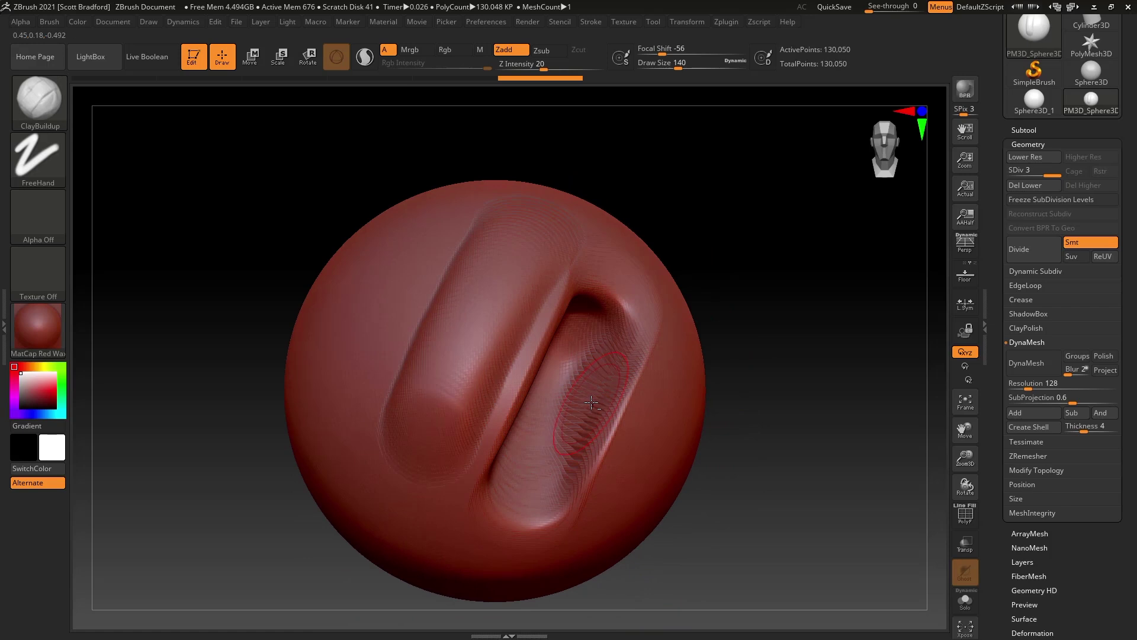
mouse_move(606, 411)
mouse_down()
mouse_move(585, 425)
mouse_move(629, 443)
mouse_move(657, 439)
mouse_move(592, 459)
mouse_move(615, 403)
mouse_move(608, 389)
mouse_move(616, 396)
mouse_up()
mouse_move(592, 450)
right_down()
mouse_move(560, 384)
mouse_move(513, 397)
right_up()
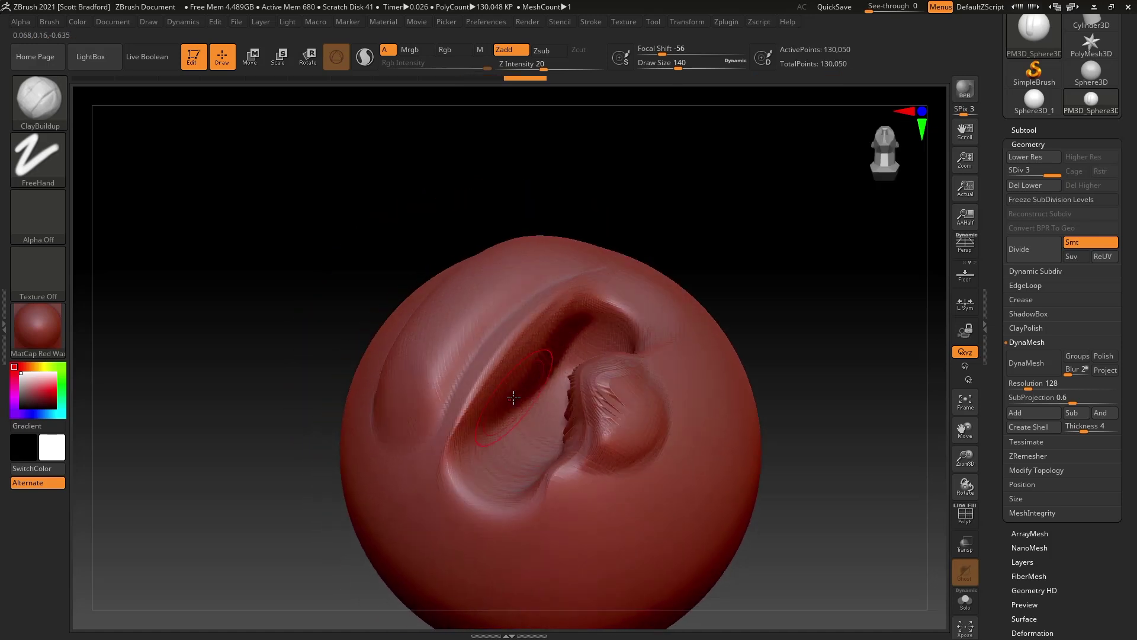
- Undo the ridge, groove and mound strokes so the sphere is bare, and return to its centred front view
key(ctrl+z)
key(ctrl+z)
key(ctrl+z)
key(ctrl+z)
key(ctrl+z)
key(ctrl+z)
key(ctrl+z)
key(ctrl+z)
key(ctrl+z)
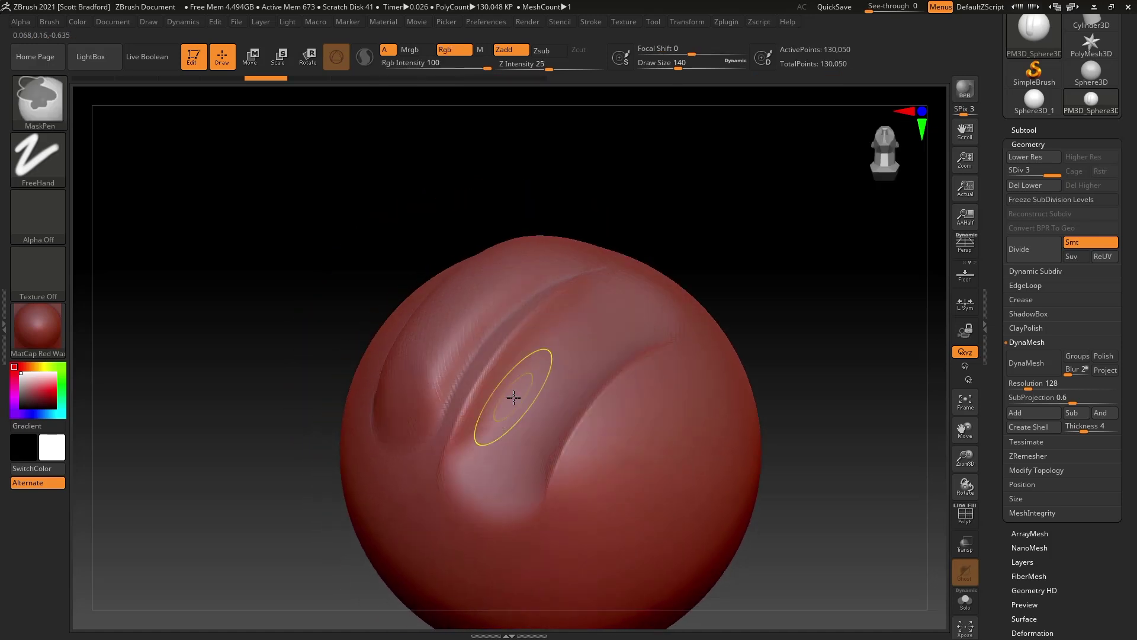
shift+right_drag(512, 404, 478, 404)
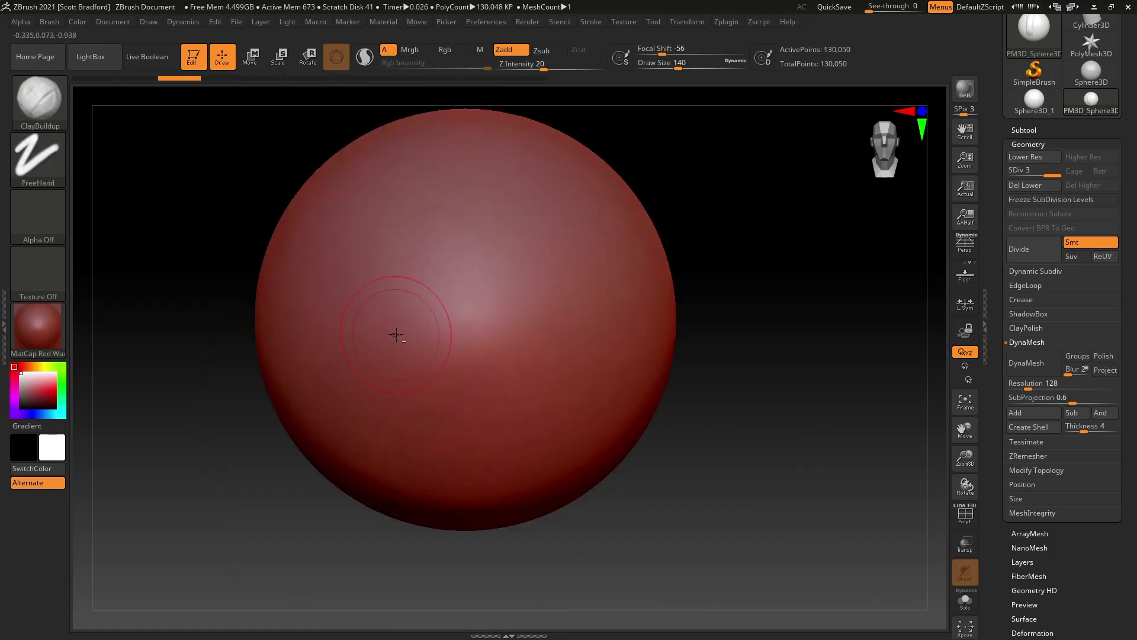
alt+right_drag(396, 336, 462, 371)
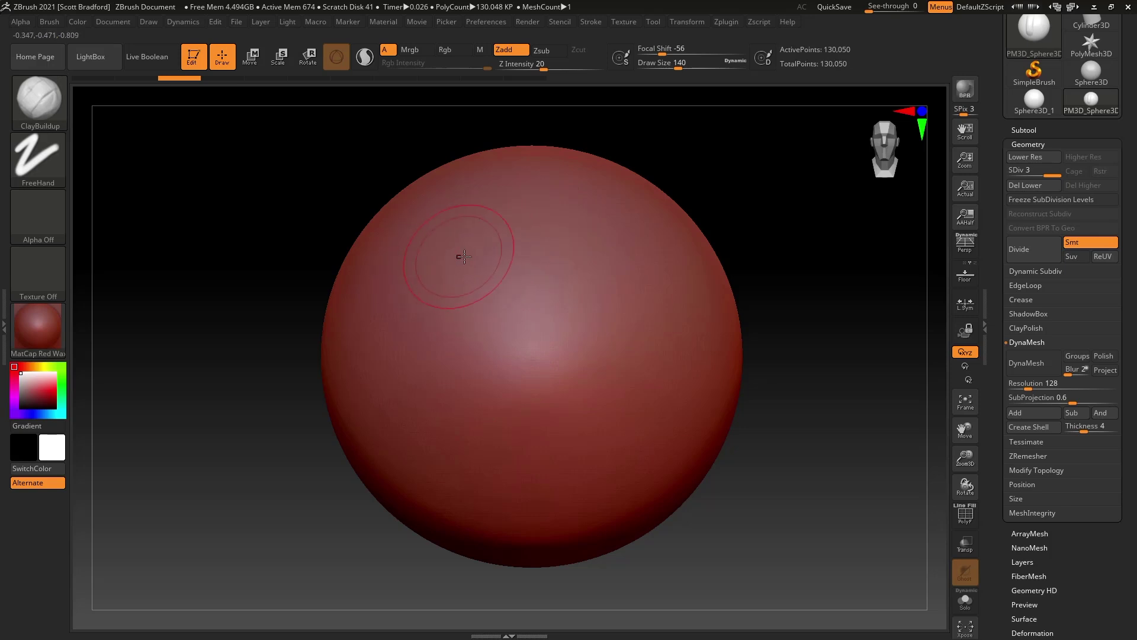
- Alternate adding and carving ClayBuildup strokes down the sphere's front to form neighbouring mounds and hollows
mouse_move(483, 252)
mouse_down()
mouse_move(508, 269)
mouse_move(391, 270)
mouse_up()
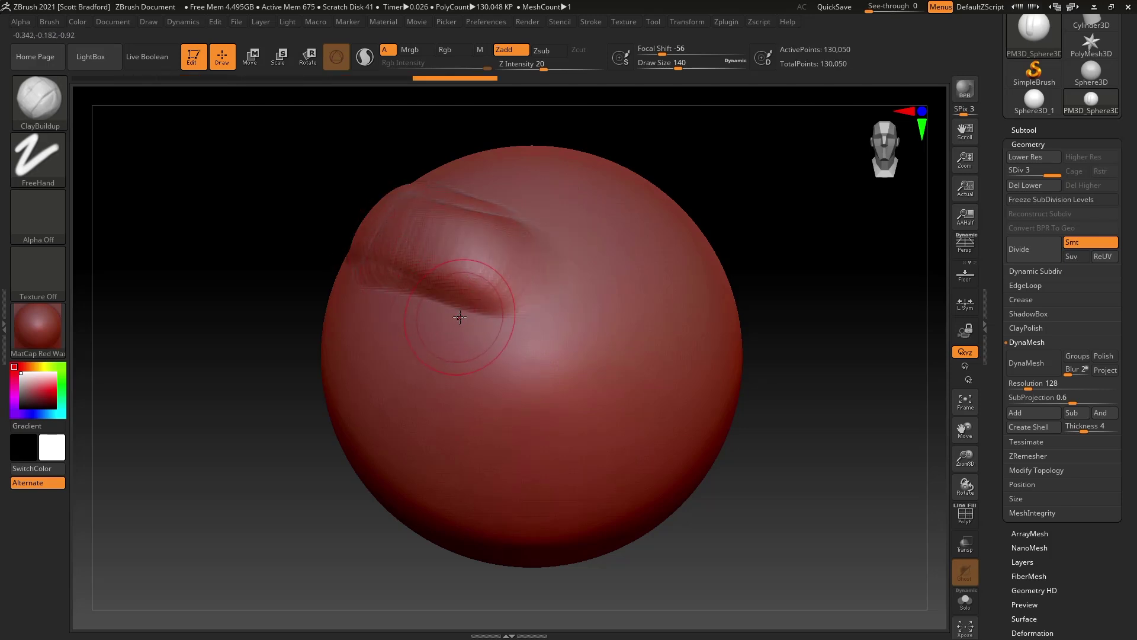
alt+drag(460, 317, 394, 332)
mouse_move(519, 366)
mouse_down()
mouse_move(498, 425)
mouse_move(596, 400)
mouse_move(554, 331)
mouse_move(513, 409)
mouse_up()
mouse_move(431, 451)
alt+mouse_down()
mouse_move(611, 488)
mouse_move(638, 475)
alt+mouse_up()
mouse_move(442, 520)
right_down()
mouse_move(489, 467)
mouse_move(465, 501)
right_up()
- Undo all the alternating mound and hollow strokes so the sphere is bare and centred in view
key(ctrl+z)
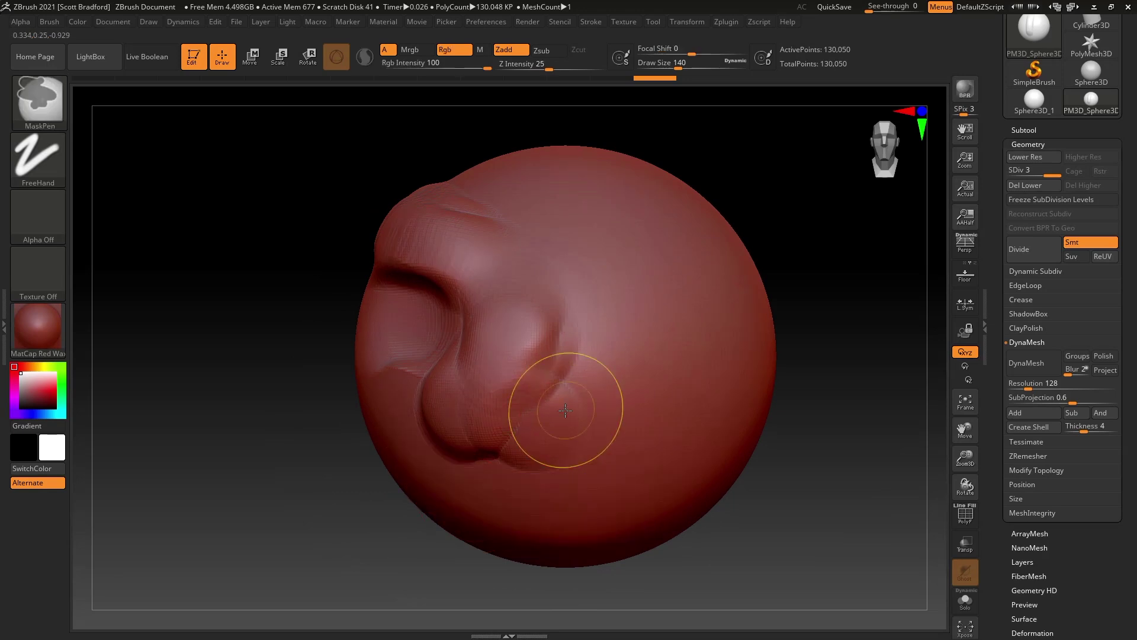
key(ctrl+z)
key(ctrl+z)
key(ctrl+z)
key(ctrl+z)
key(ctrl+z)
key(ctrl+z)
key(ctrl+z)
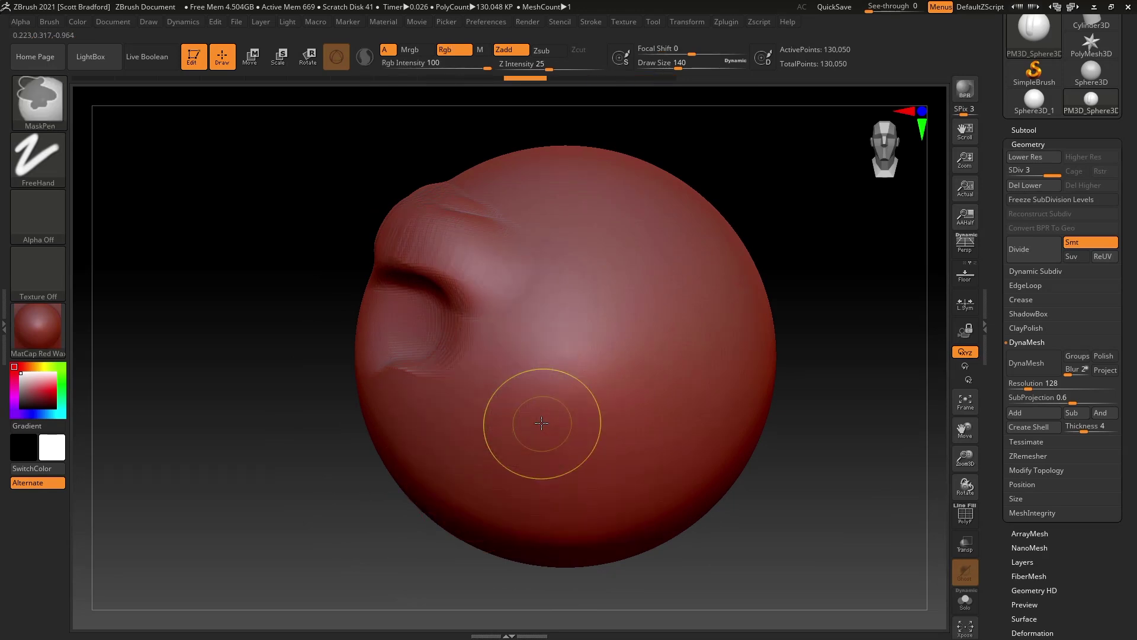
key(ctrl+z)
key(ctrl+z)
key(ctrl+z)
key(ctrl+z)
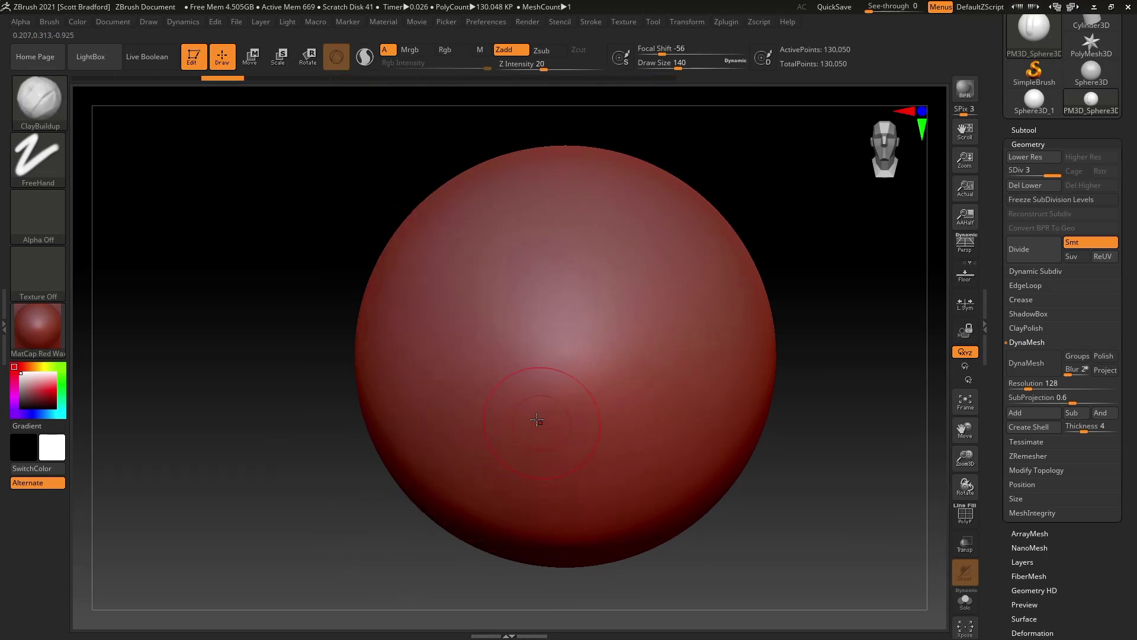
mouse_move(542, 312)
alt+right_down()
mouse_move(503, 314)
mouse_move(541, 314)
alt+right_up()
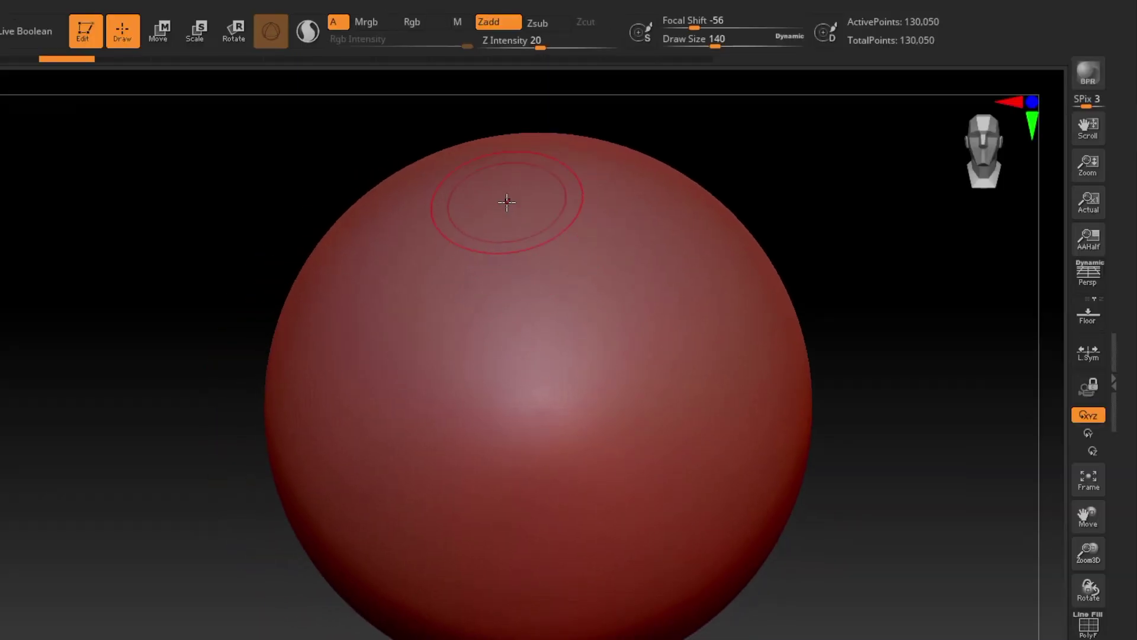
- Draw two long raised ClayBuildup strokes side by side down the sphere at Z Intensity 20, and examine their height in profile
mouse_move(516, 193)
mouse_down()
mouse_move(553, 330)
mouse_move(563, 475)
mouse_up()
mouse_move(564, 475)
right_down()
mouse_move(521, 470)
mouse_move(389, 359)
right_up()
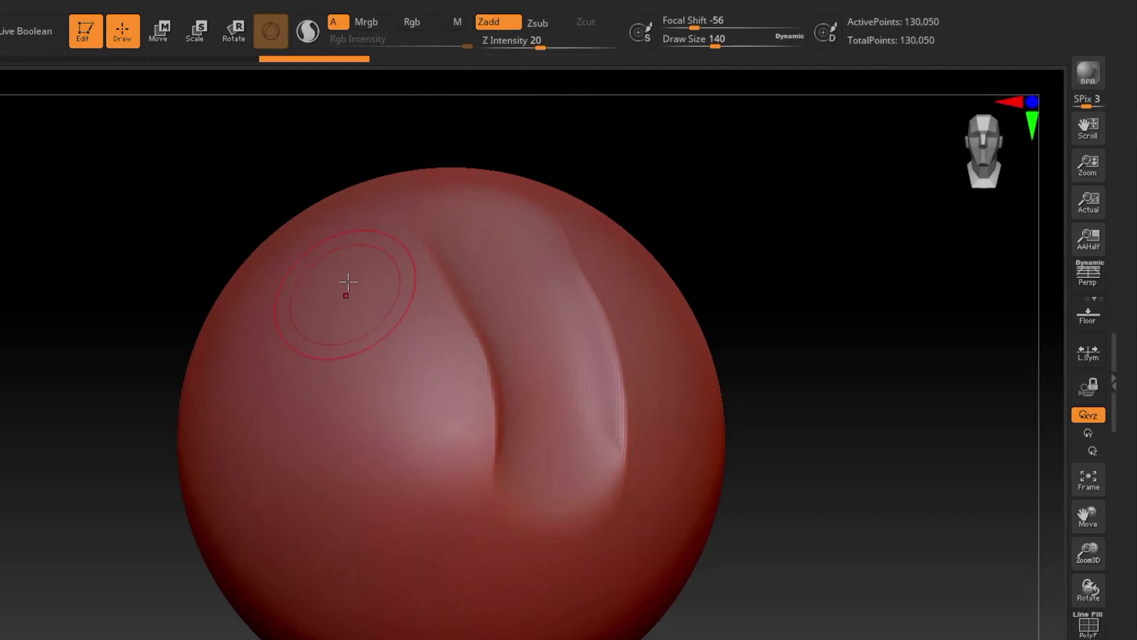
drag(369, 264, 332, 593)
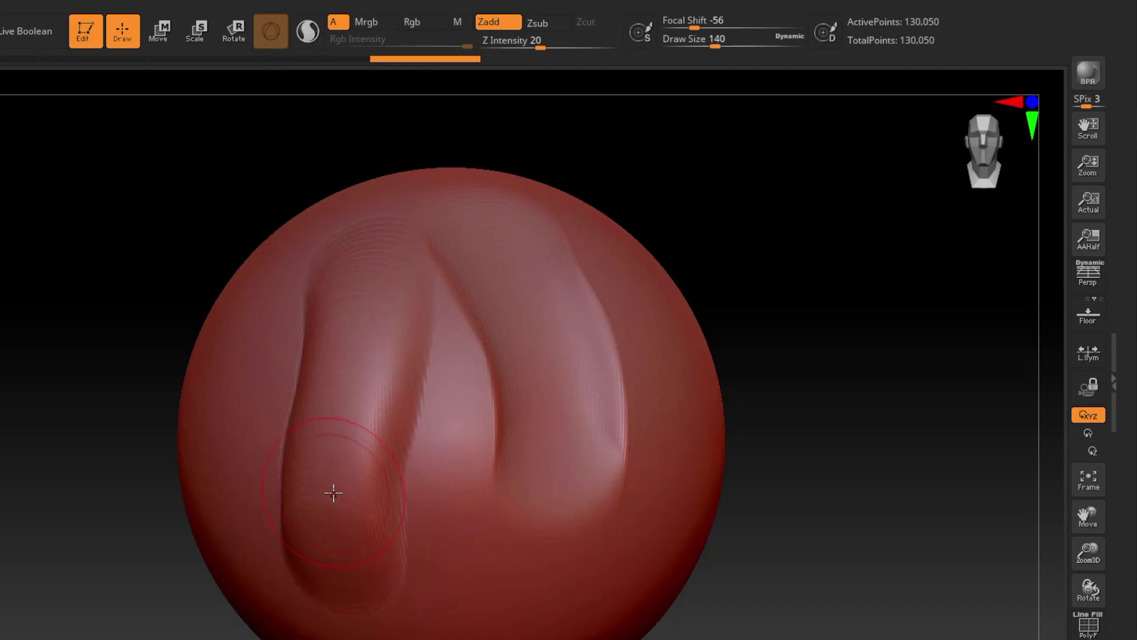
mouse_move(357, 454)
right_down()
mouse_move(363, 381)
mouse_move(354, 449)
mouse_move(303, 391)
right_up()
mouse_move(411, 470)
right_down()
mouse_move(342, 486)
mouse_move(525, 496)
mouse_move(317, 389)
mouse_move(642, 140)
right_up()
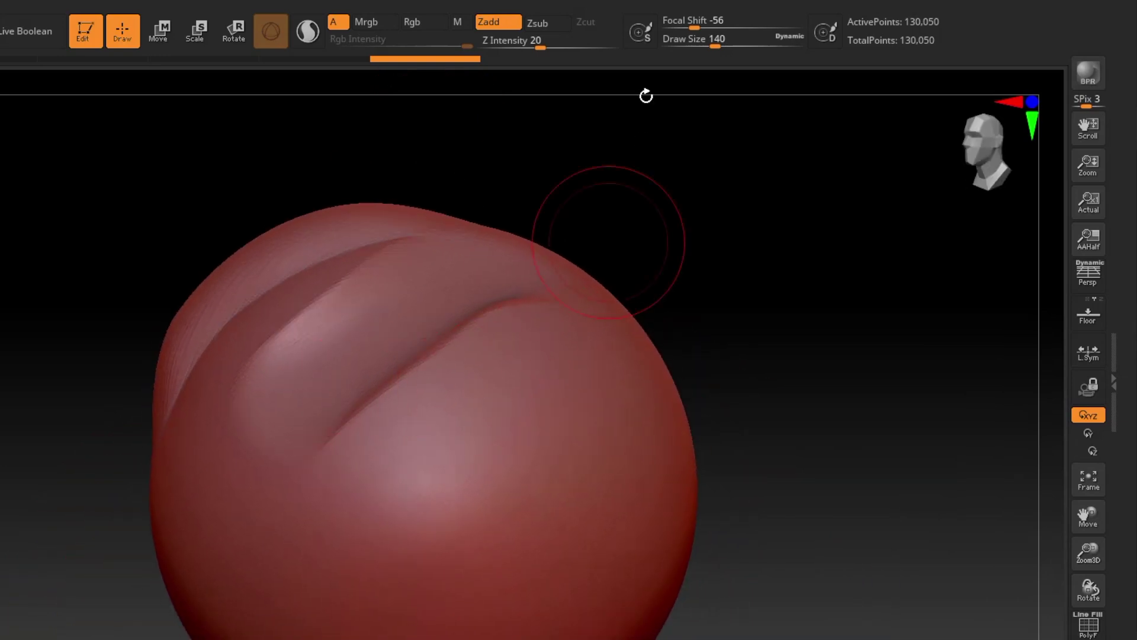
- Carve a long ClayBuildup groove in subtract mode beside the two raised strokes, examine it from another angle, and return to add mode
click(539, 25)
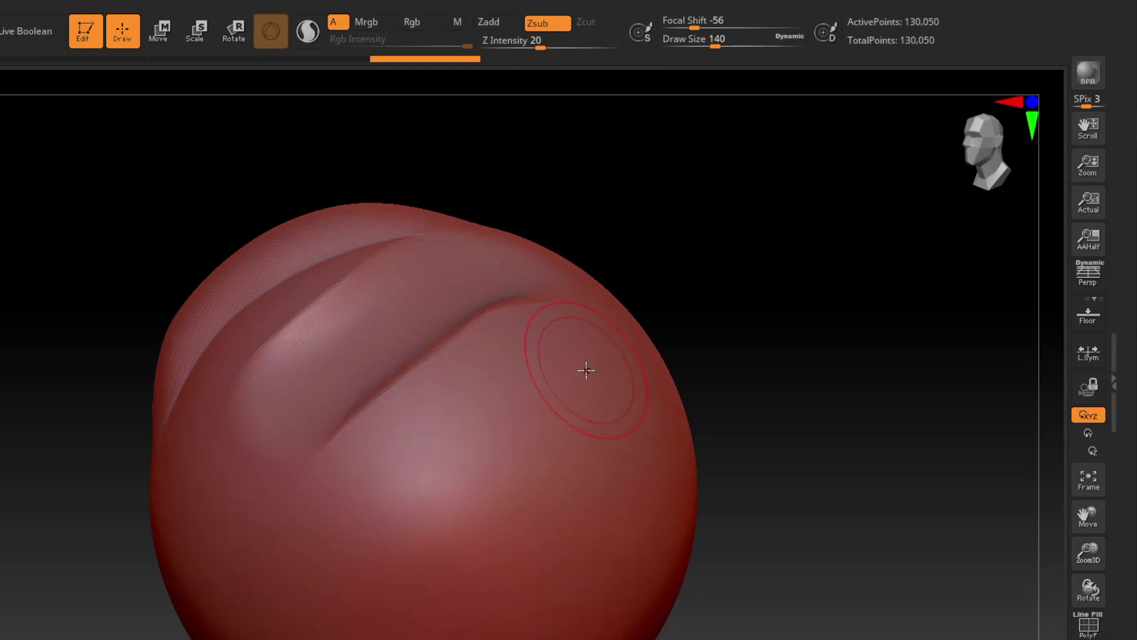
mouse_move(586, 370)
mouse_down()
mouse_move(454, 437)
mouse_move(295, 597)
mouse_up()
mouse_move(462, 533)
right_down()
mouse_move(511, 453)
mouse_move(475, 510)
mouse_move(583, 428)
mouse_move(599, 398)
right_up()
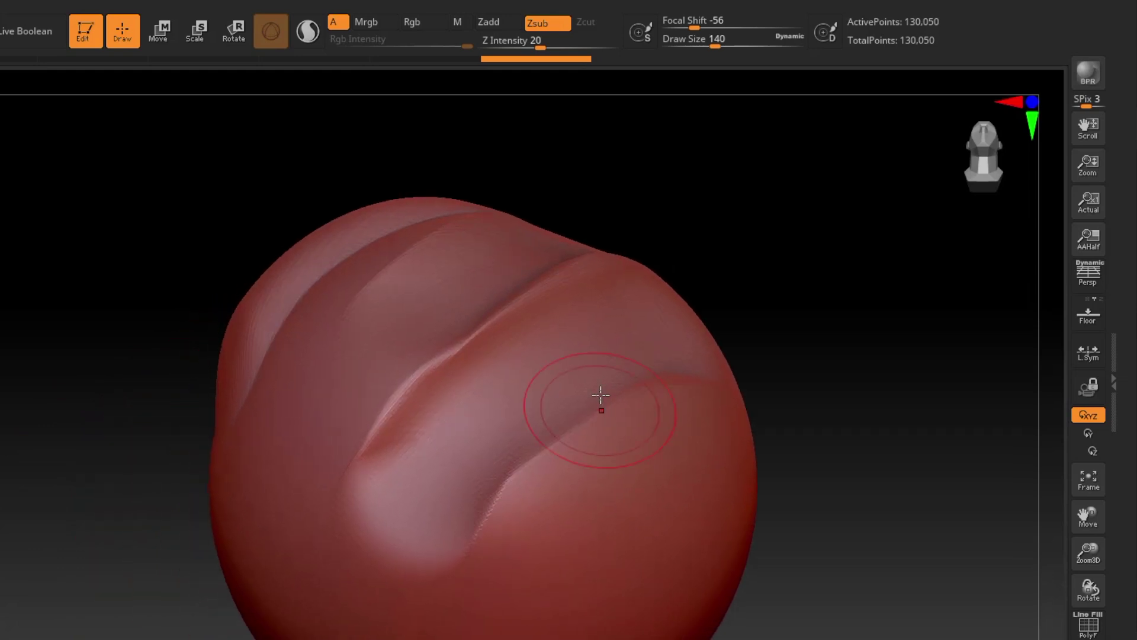
click(502, 33)
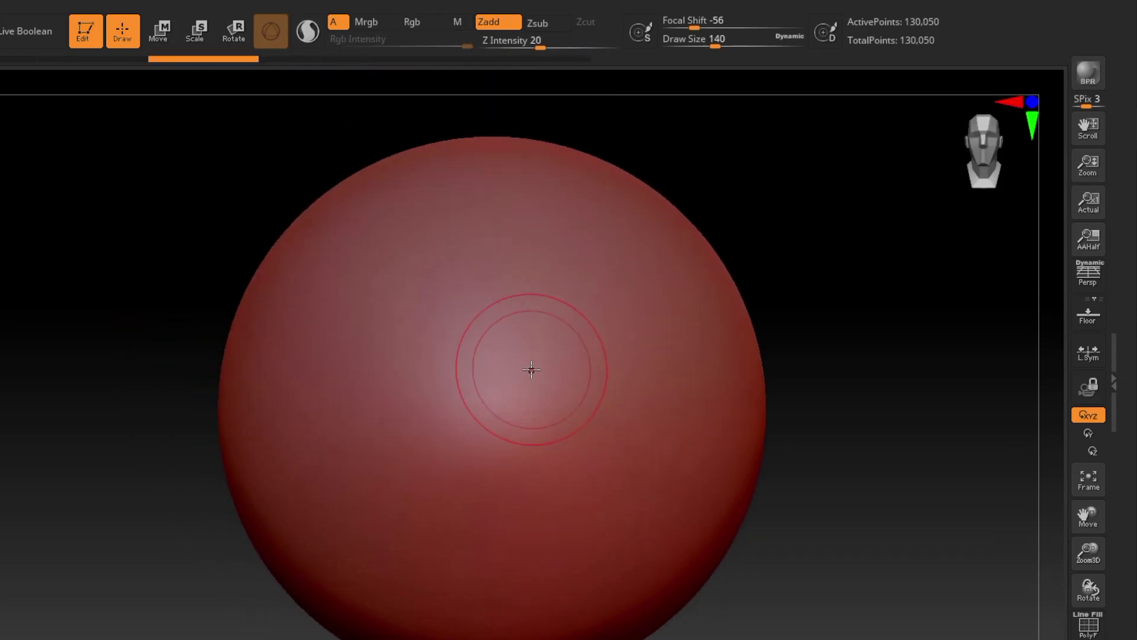
- Build a tall mound with overlapping ClayBuildup strokes and a hollow beside it on the sphere's front, and undo both
mouse_move(491, 237)
mouse_down()
mouse_move(421, 386)
mouse_move(368, 444)
mouse_move(397, 376)
mouse_move(495, 410)
mouse_up()
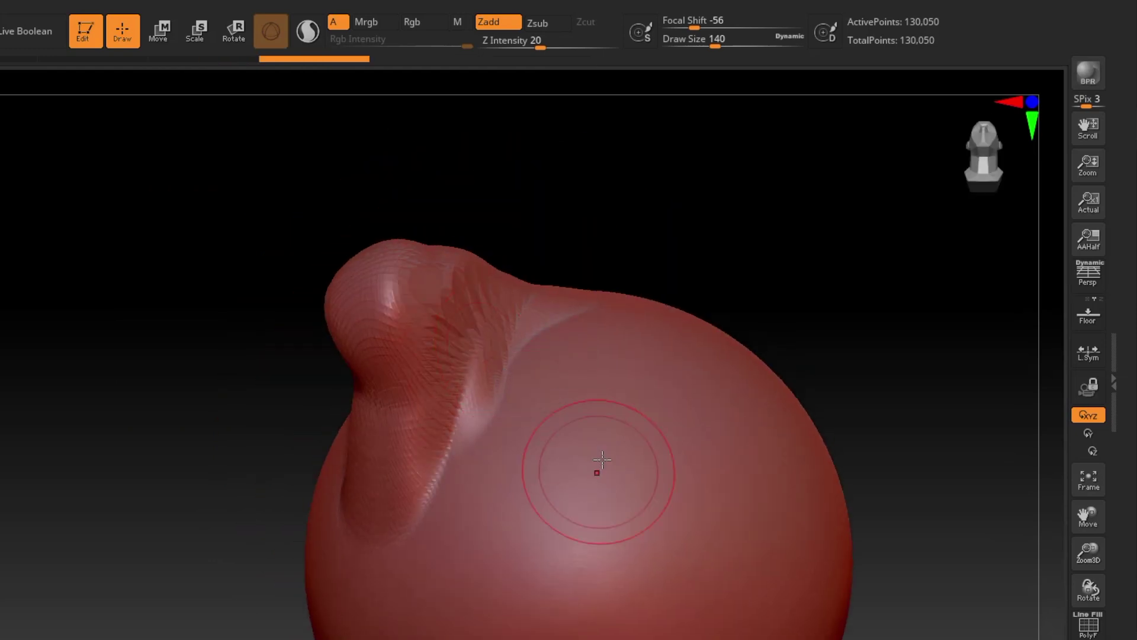
mouse_move(594, 469)
mouse_down()
mouse_move(563, 508)
mouse_move(628, 367)
mouse_move(621, 490)
mouse_up()
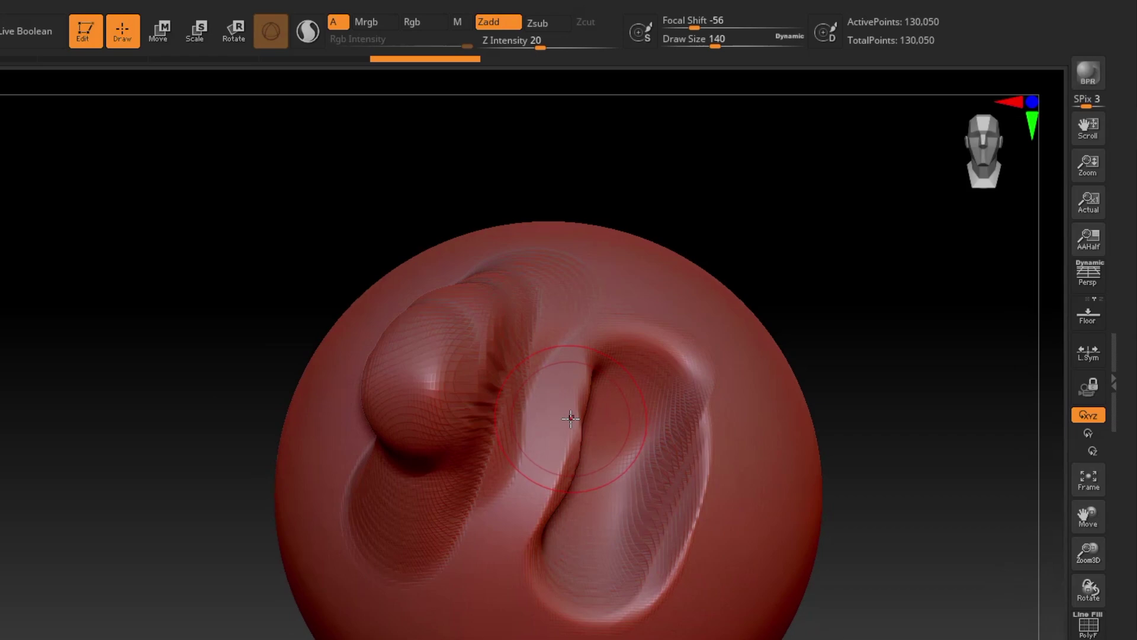
key(ctrl+z)
key(ctrl+z)
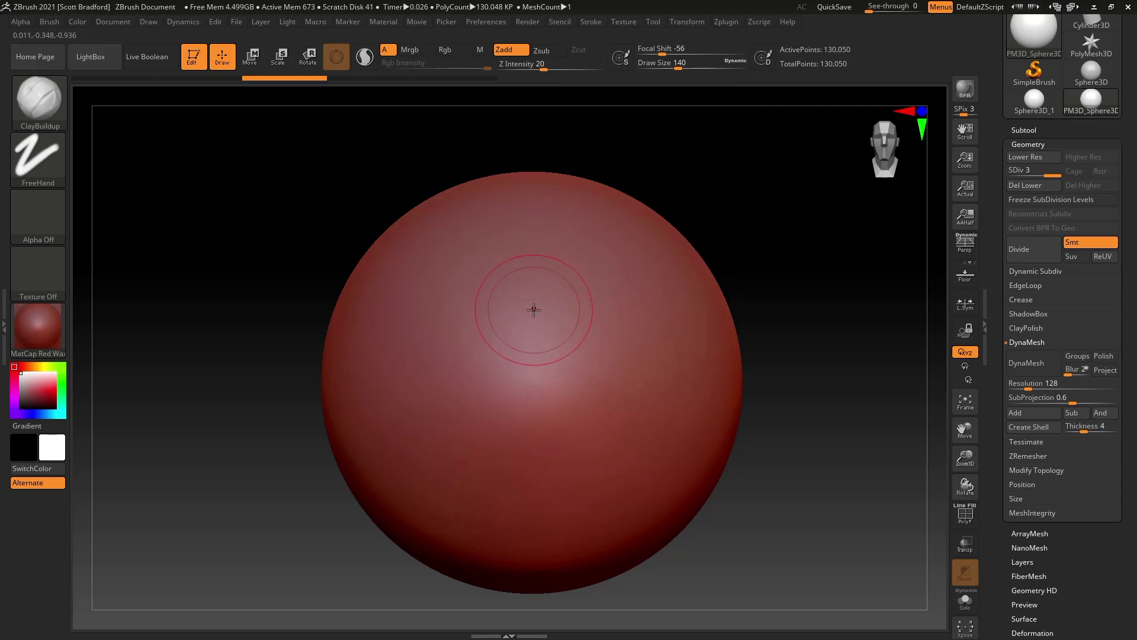
- Reduce the brush's Draw Size to 33 and enlarge it to 245 over the bare sphere
key(s)
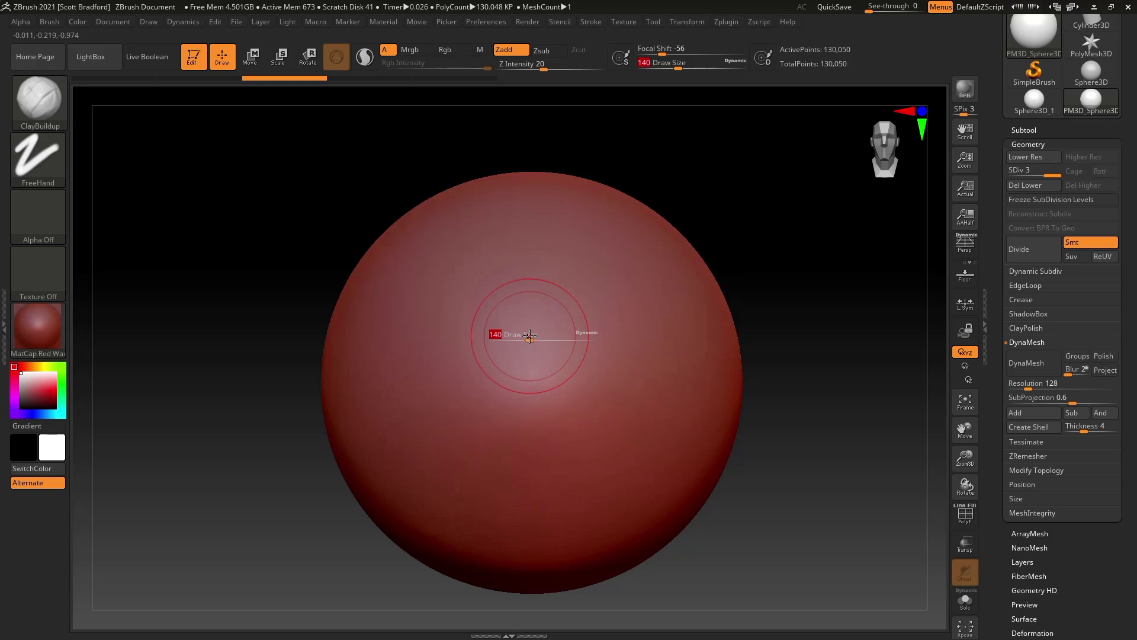
mouse_move(530, 339)
mouse_down()
mouse_move(559, 340)
mouse_move(523, 381)
mouse_move(521, 366)
mouse_move(527, 384)
mouse_up()
mouse_move(557, 424)
right_down()
mouse_move(582, 425)
mouse_move(553, 393)
mouse_move(557, 365)
right_up()
key(s)
mouse_move(547, 362)
mouse_down()
mouse_move(501, 358)
mouse_move(501, 442)
mouse_move(453, 322)
mouse_move(473, 473)
mouse_move(510, 298)
mouse_move(498, 386)
mouse_up()
mouse_move(586, 432)
right_down()
mouse_move(622, 437)
mouse_move(593, 427)
right_up()
key(space)
key(ctrl)
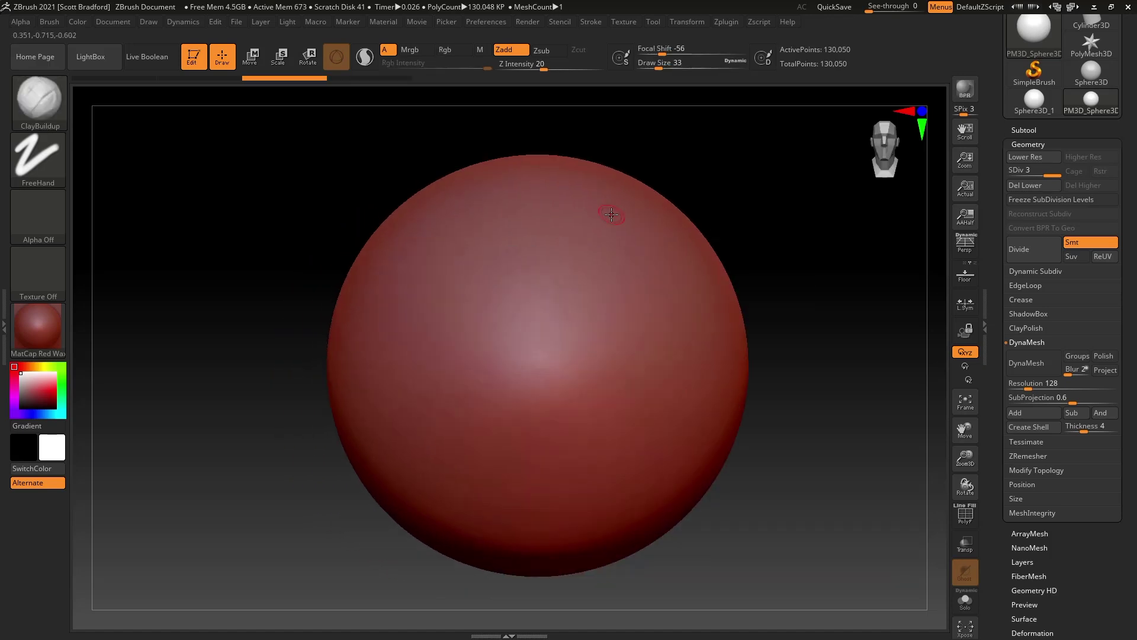
key(s)
drag(540, 315, 579, 319)
- Draw one wide raised ClayBuildup stroke down the sphere's front at Draw Size 245 and examine its profile from several angles
alt+right_drag(545, 354, 559, 408)
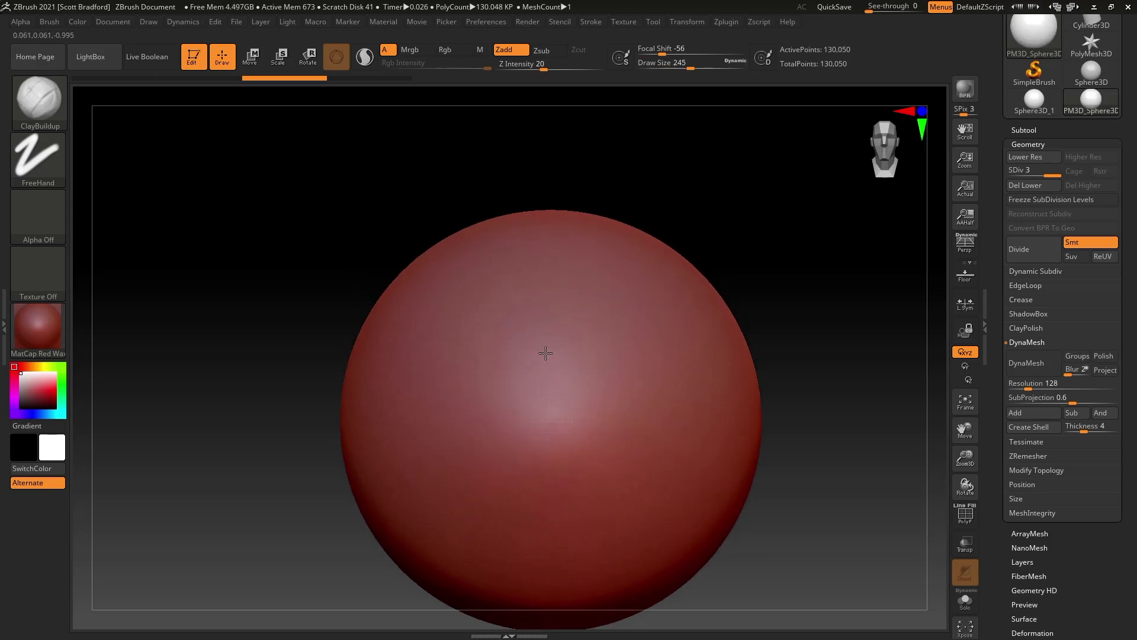
drag(542, 289, 535, 491)
right_drag(546, 391, 559, 307)
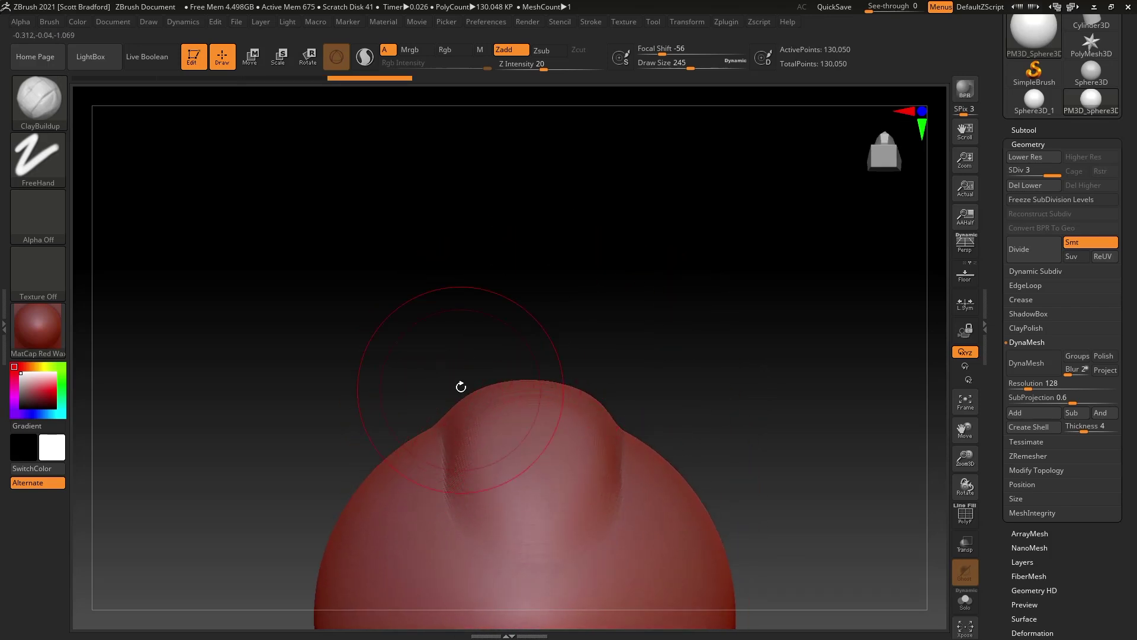
right_drag(505, 387, 517, 434)
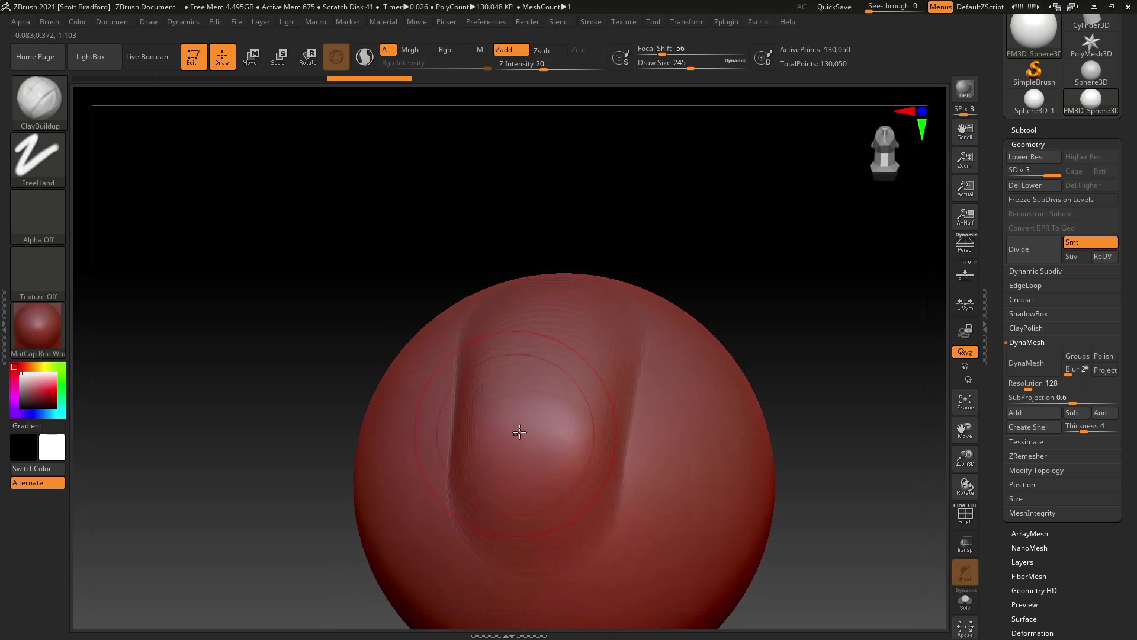
right_drag(651, 410, 624, 370)
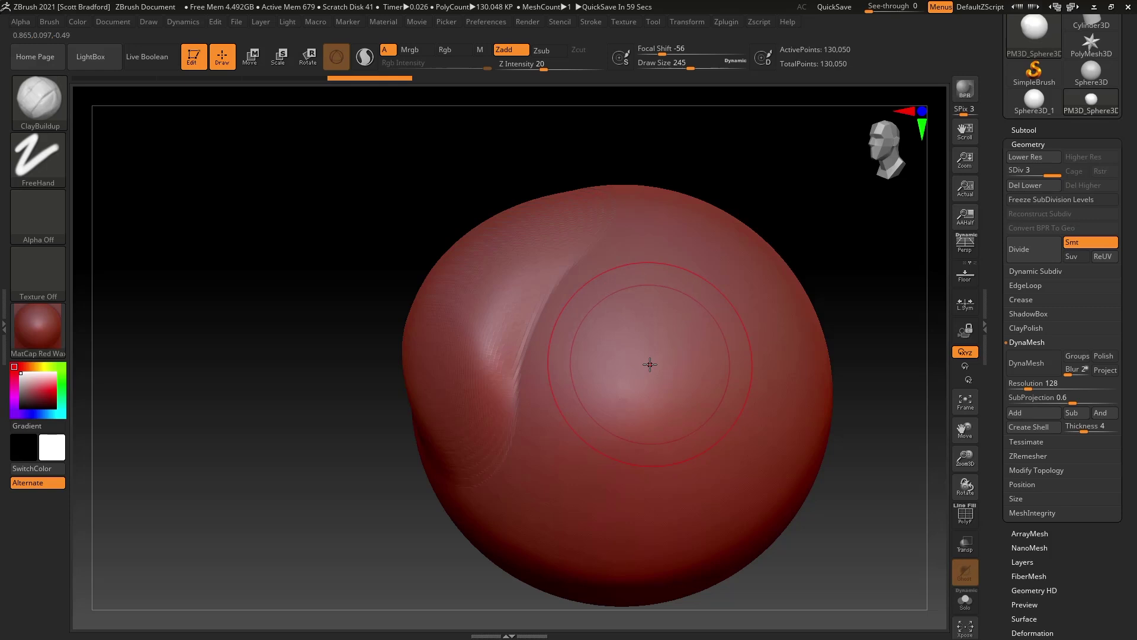
right_drag(650, 365, 566, 354)
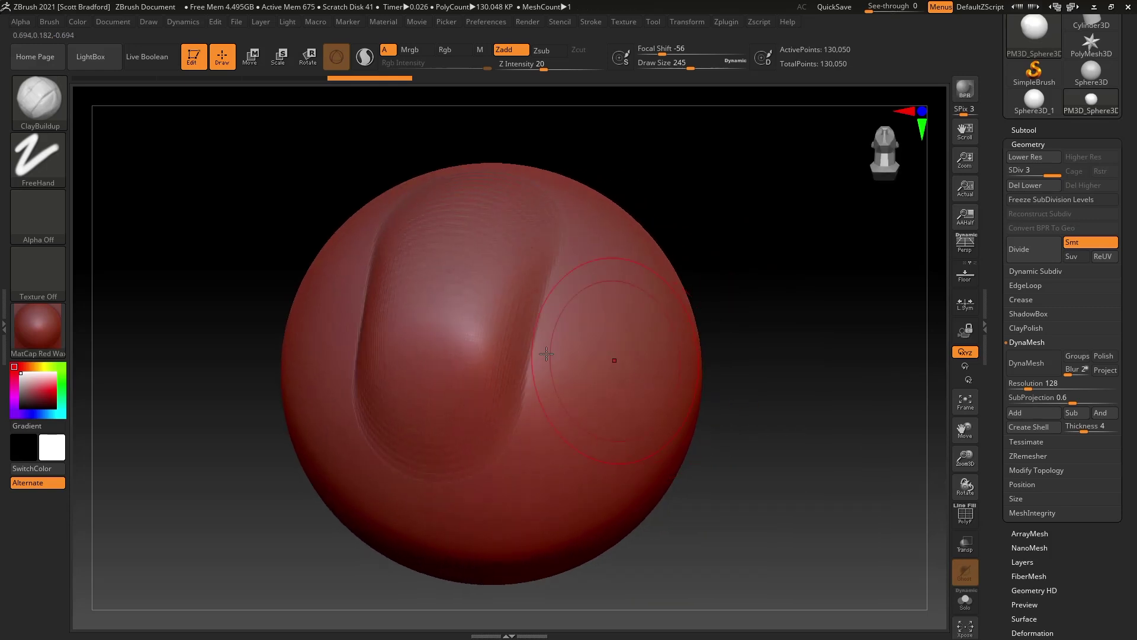
right_drag(450, 324, 435, 307)
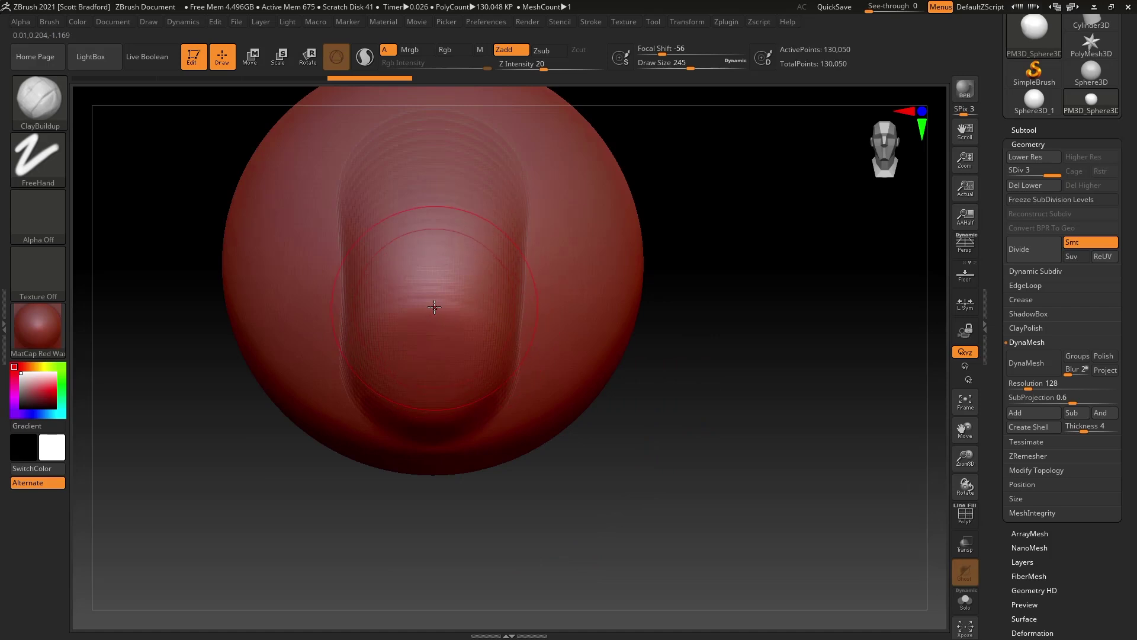
- Draw a second wide raised stroke beside the first at Focal Shift -56 and examine its edge falloff in profile
right_drag(607, 274, 524, 277)
alt+right_drag(525, 276, 466, 321)
drag(570, 252, 584, 408)
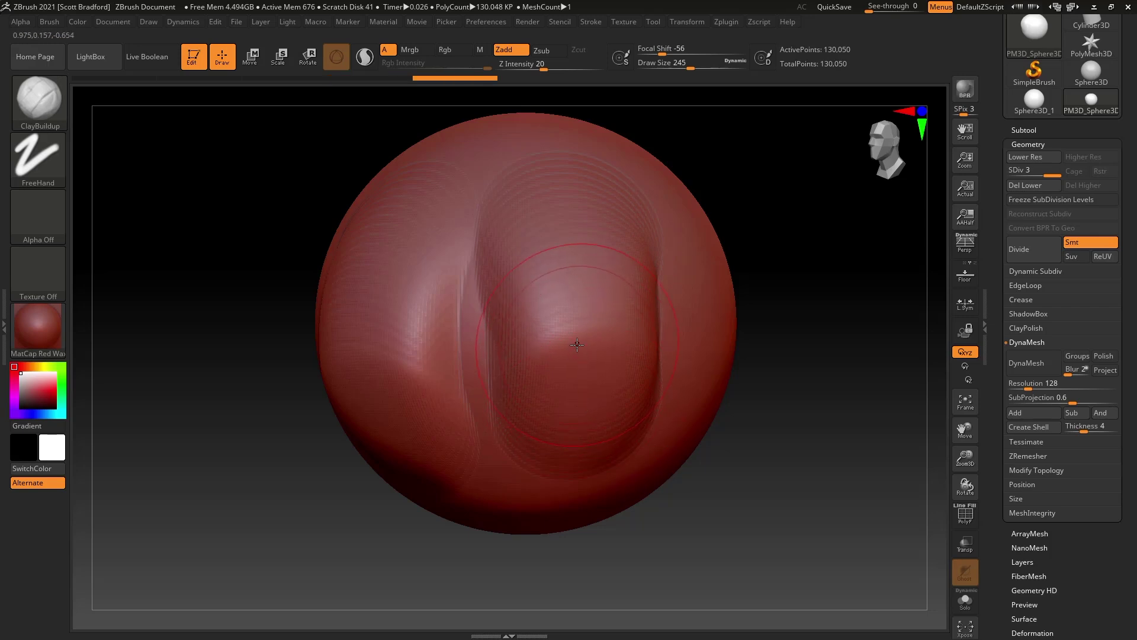
right_drag(572, 323, 566, 256)
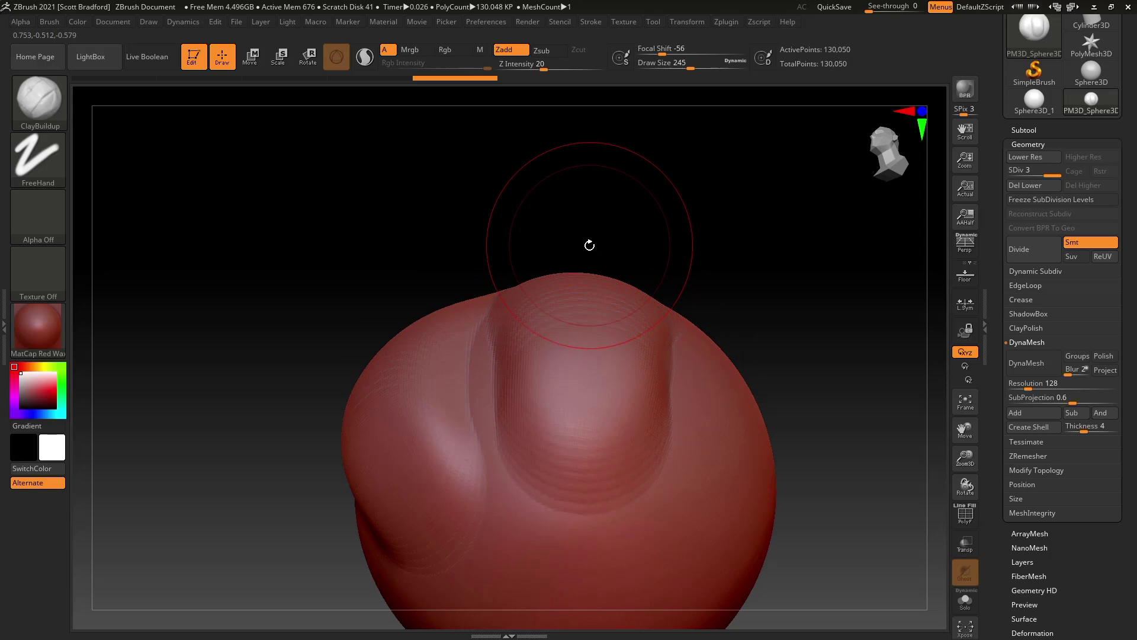
right_drag(589, 305, 576, 365)
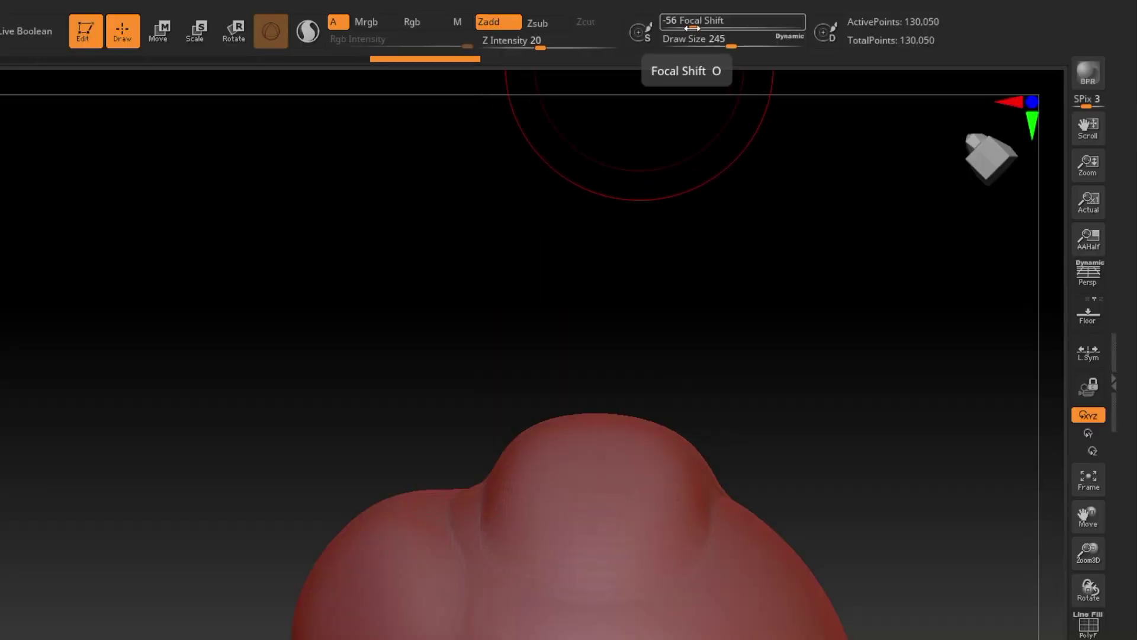
- Set the Focal Shift to 0, draw a raised stroke on a bare part of the sphere, and examine its softer falloff
drag(692, 26, 734, 27)
alt+drag(707, 416, 701, 195)
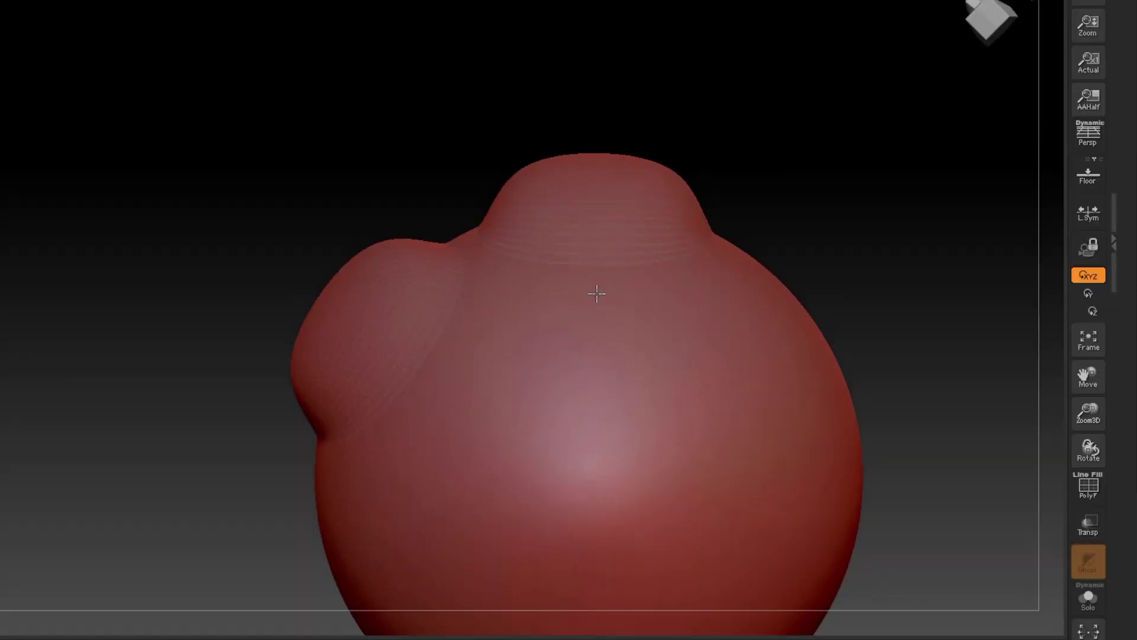
drag(597, 353, 597, 477)
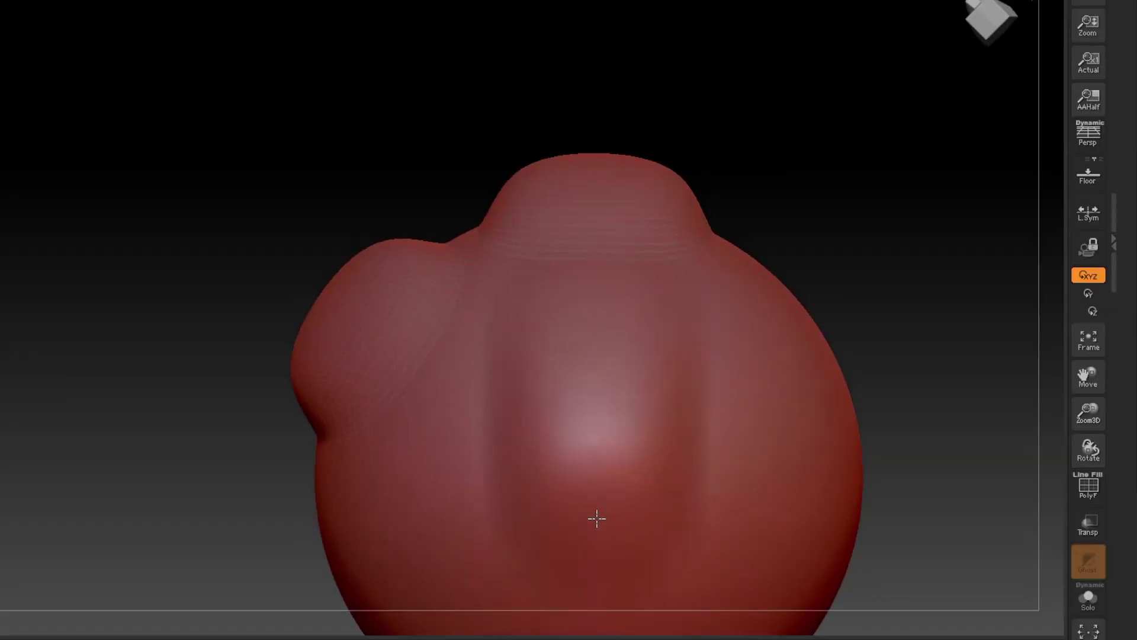
mouse_move(597, 432)
right_down()
mouse_move(592, 297)
mouse_move(593, 311)
right_up()
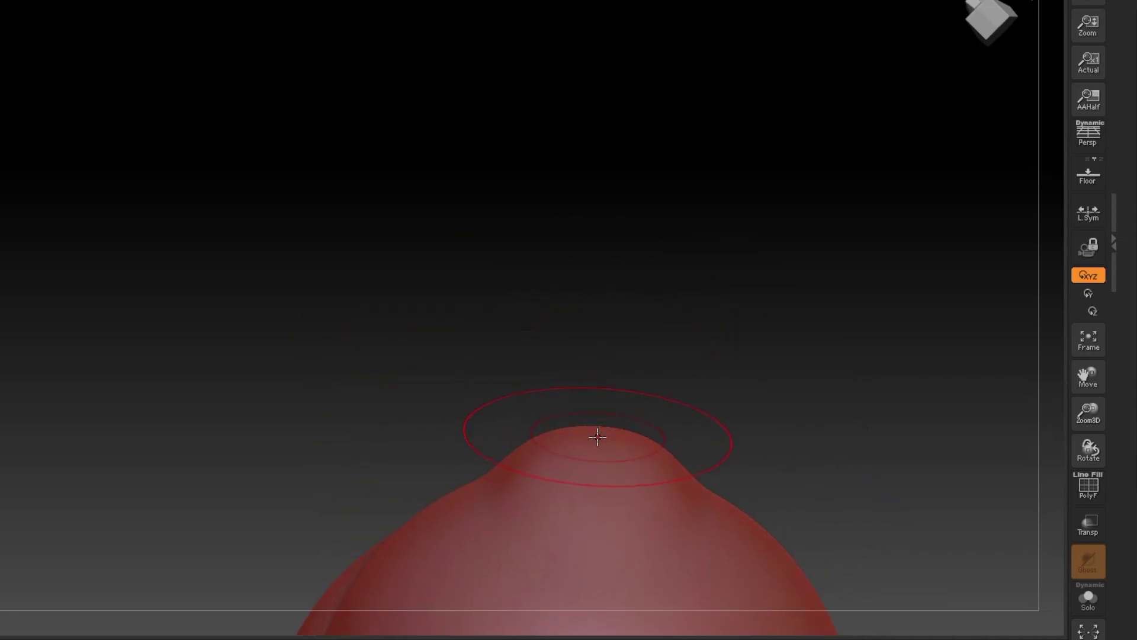
right_drag(609, 388, 634, 353)
alt+right_drag(793, 485, 577, 343)
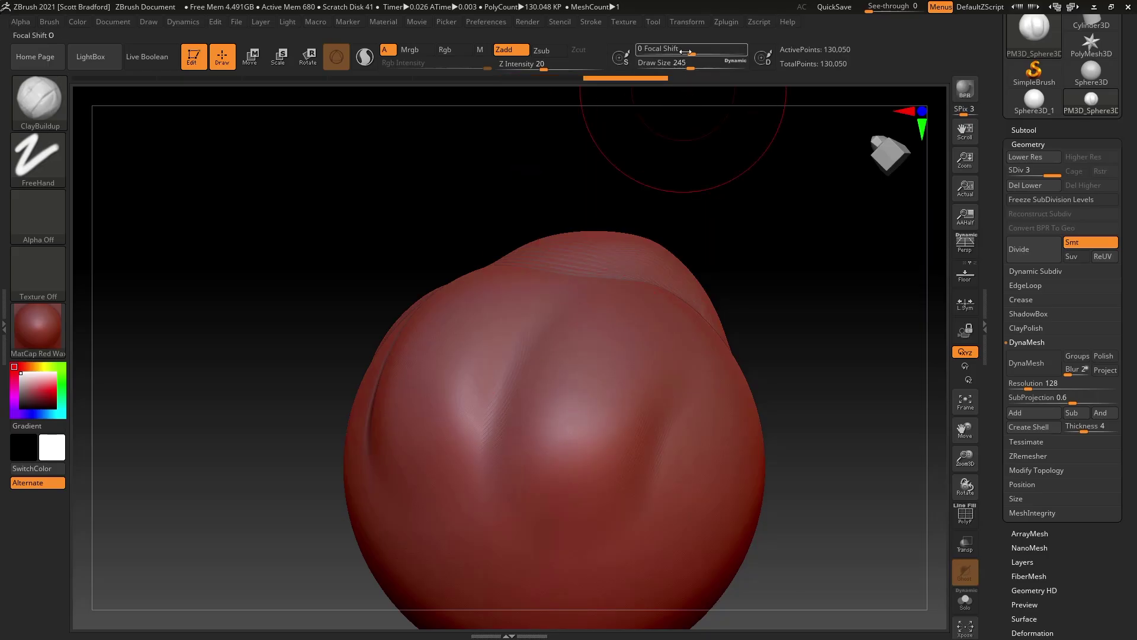
- Set the Focal Shift to -100, draw a raised stroke on the sphere's underside, and examine its hard stepped edges
mouse_move(692, 54)
mouse_down()
mouse_move(738, 52)
mouse_move(609, 52)
mouse_move(637, 53)
mouse_up()
right_drag(649, 429, 672, 91)
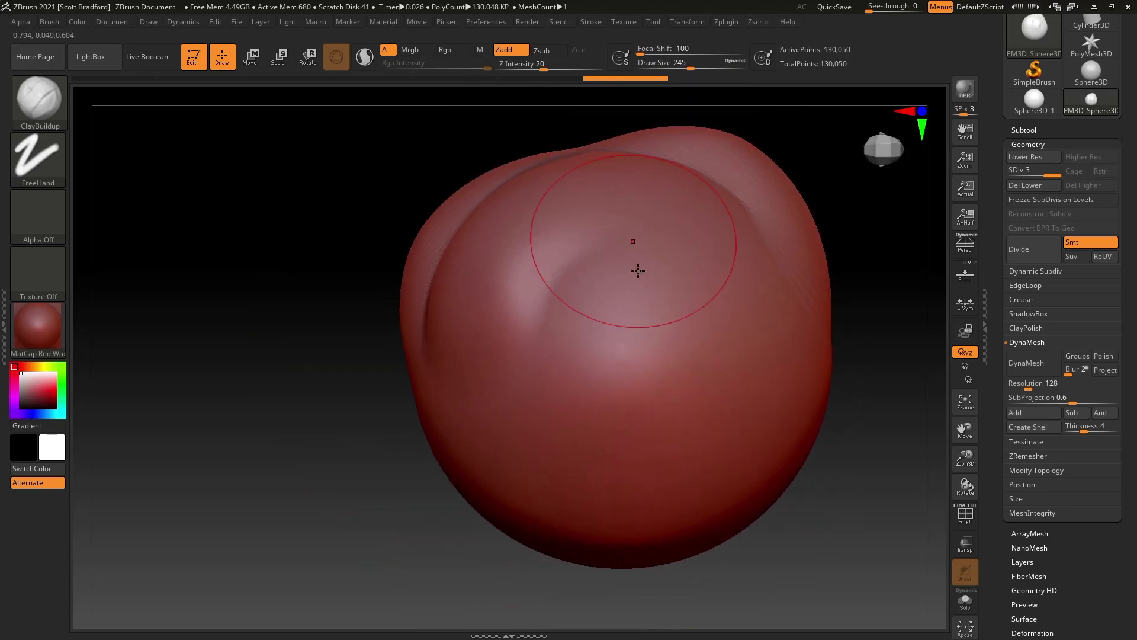
drag(678, 264, 609, 453)
mouse_move(609, 453)
right_down()
mouse_move(639, 302)
mouse_move(622, 332)
mouse_move(627, 407)
mouse_move(666, 474)
right_up()
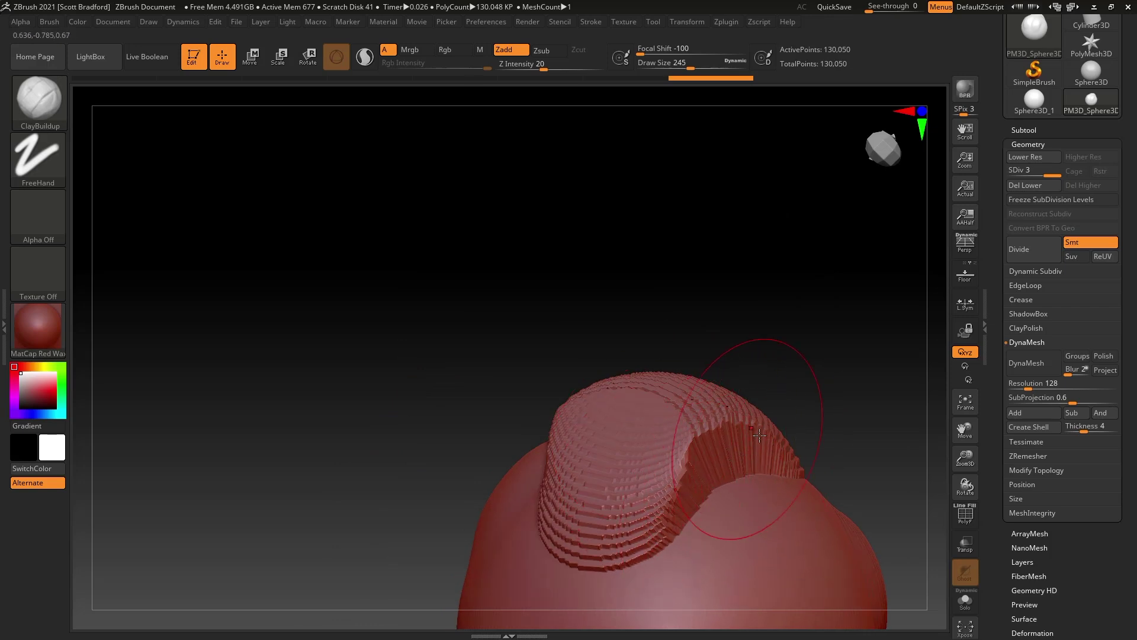
mouse_move(675, 462)
right_down()
mouse_move(681, 445)
mouse_move(631, 432)
mouse_move(597, 396)
right_up()
- Undo all the focal shift comparison strokes until the sphere is bare
key(ctrl+z)
key(ctrl+z)
key(ctrl+z)
key(ctrl+z)
key(ctrl+z)
alt+right_drag(524, 397, 705, 361)
key(ctrl+z)
mouse_move(573, 378)
alt+right_down()
mouse_move(522, 387)
mouse_move(569, 381)
alt+right_up()
key(ctrl+z)
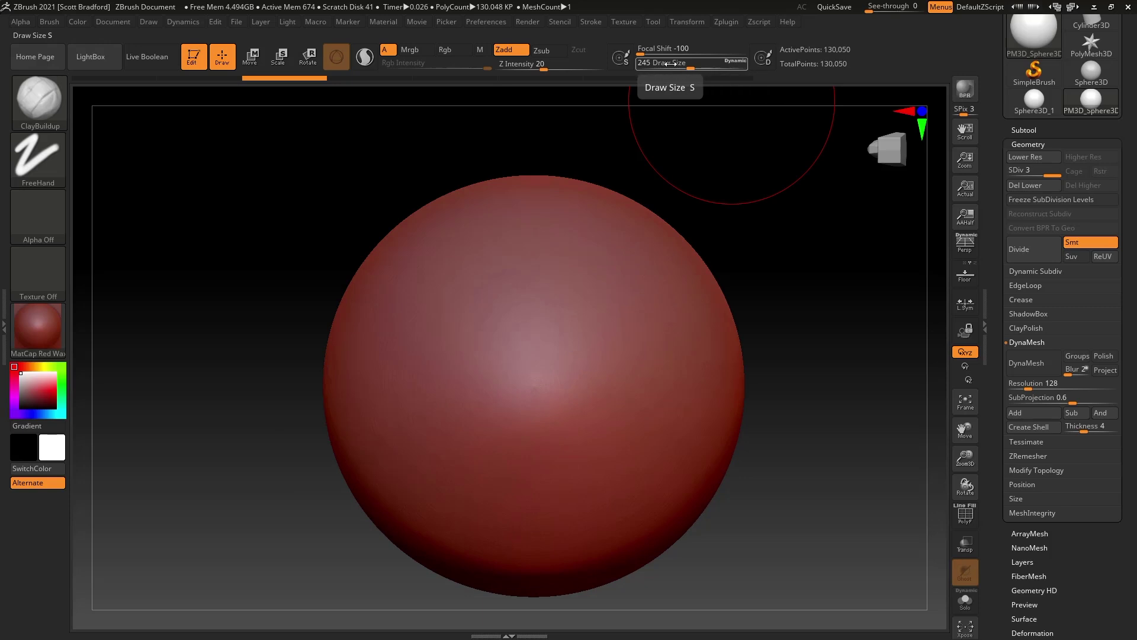
- Reset the brush's Focal Shift to 0
mouse_move(539, 343)
alt+right_down()
mouse_move(540, 307)
mouse_move(544, 338)
alt+right_up()
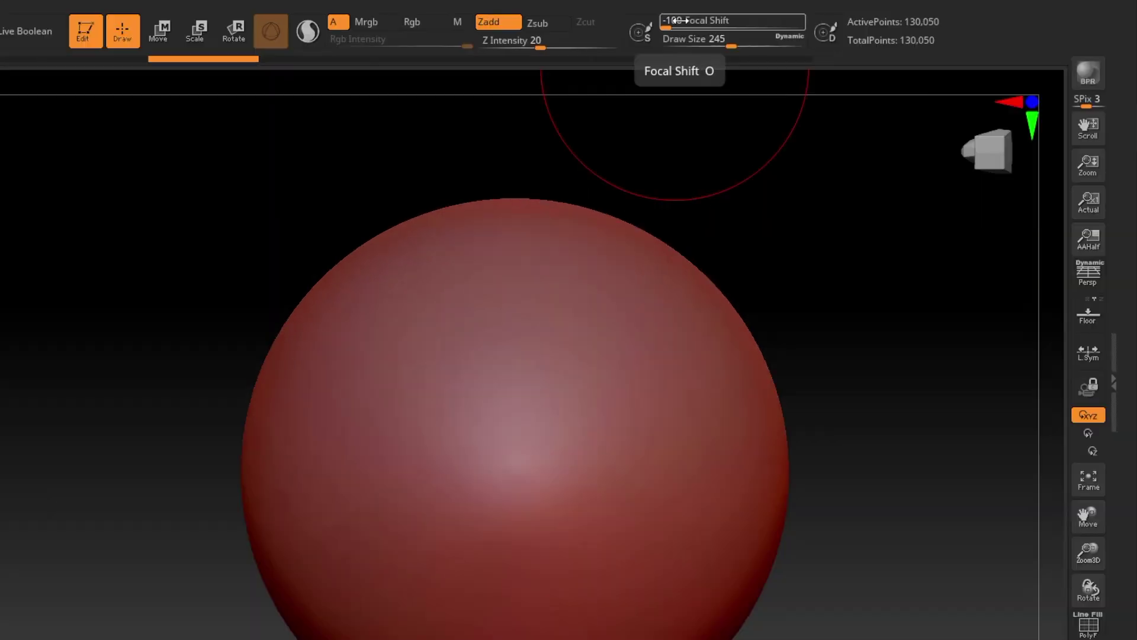
click(681, 22)
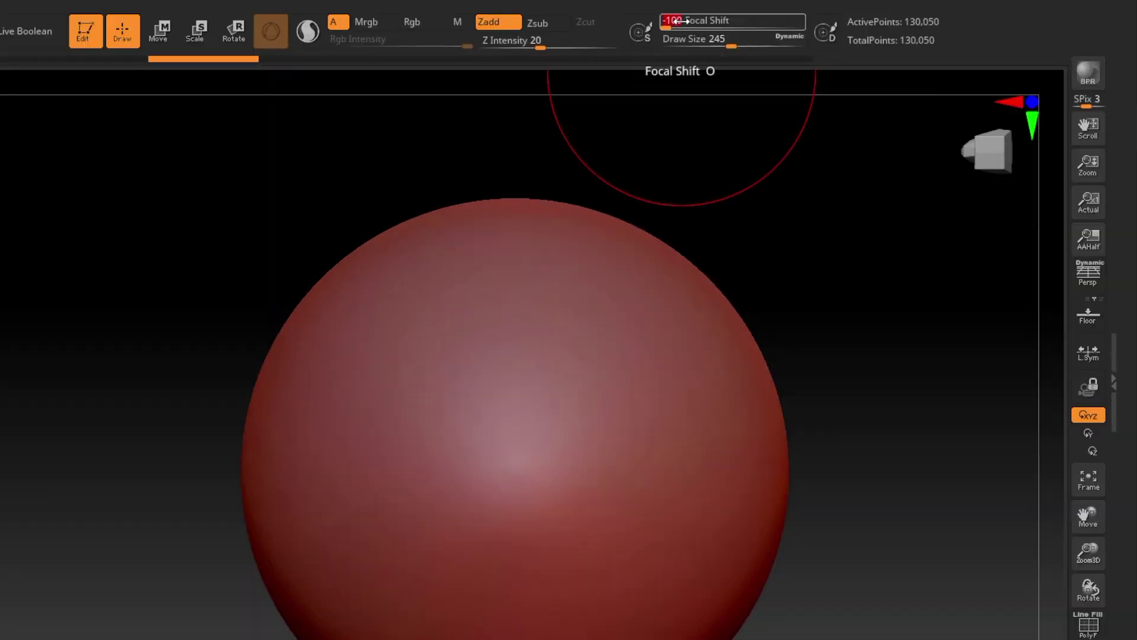
text(0)
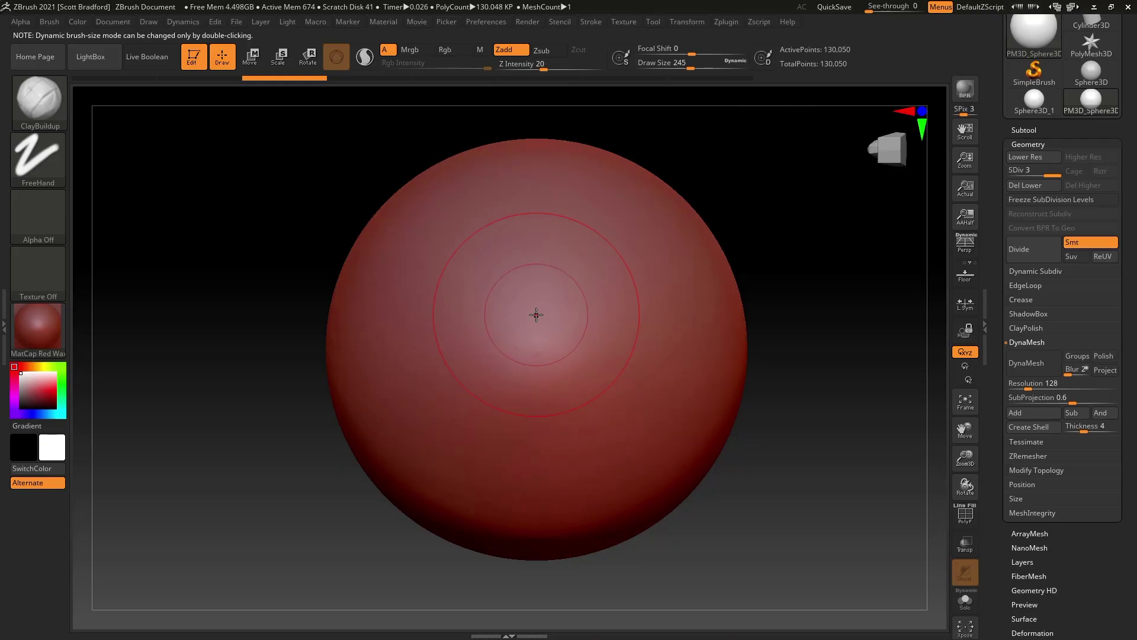
- Examine how the dynamic brush circle scales with the sphere when it is viewed from near and far at Draw Size 245
ctrl+right_drag(530, 371, 564, 460)
mouse_move(562, 387)
ctrl+right_down()
mouse_move(549, 356)
mouse_move(570, 404)
ctrl+right_up()
ctrl+right_drag(534, 345, 532, 413)
alt+right_drag(521, 261, 554, 366)
alt+right_drag(544, 459, 525, 350)
mouse_move(541, 435)
ctrl+right_down()
mouse_move(555, 421)
mouse_move(545, 392)
mouse_move(534, 401)
mouse_move(538, 328)
ctrl+right_up()
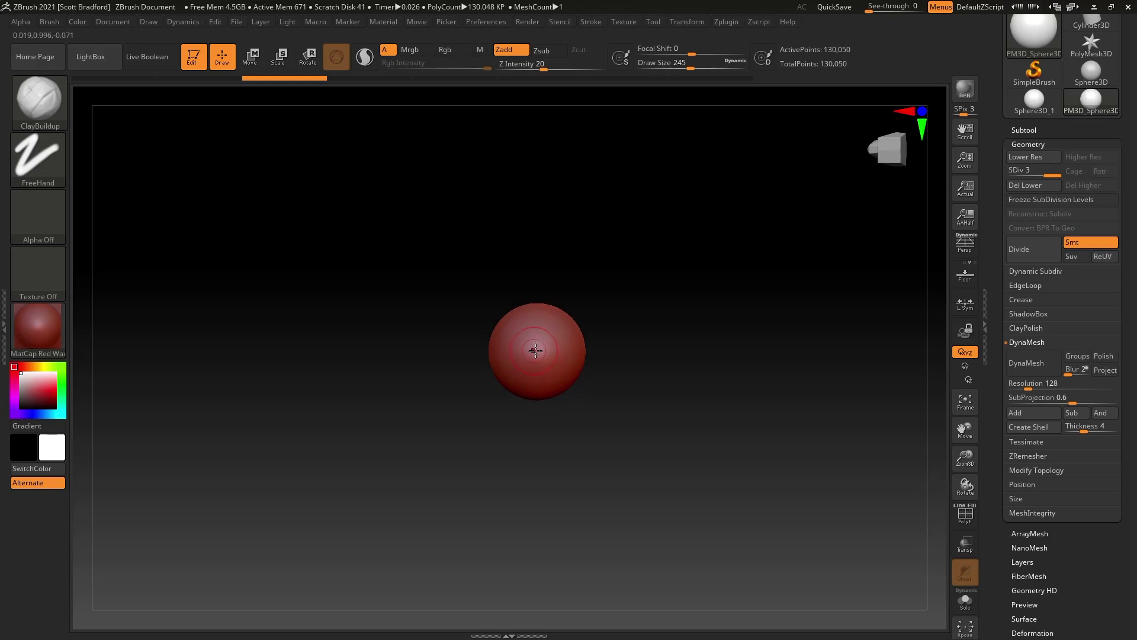
ctrl+right_drag(536, 351, 573, 459)
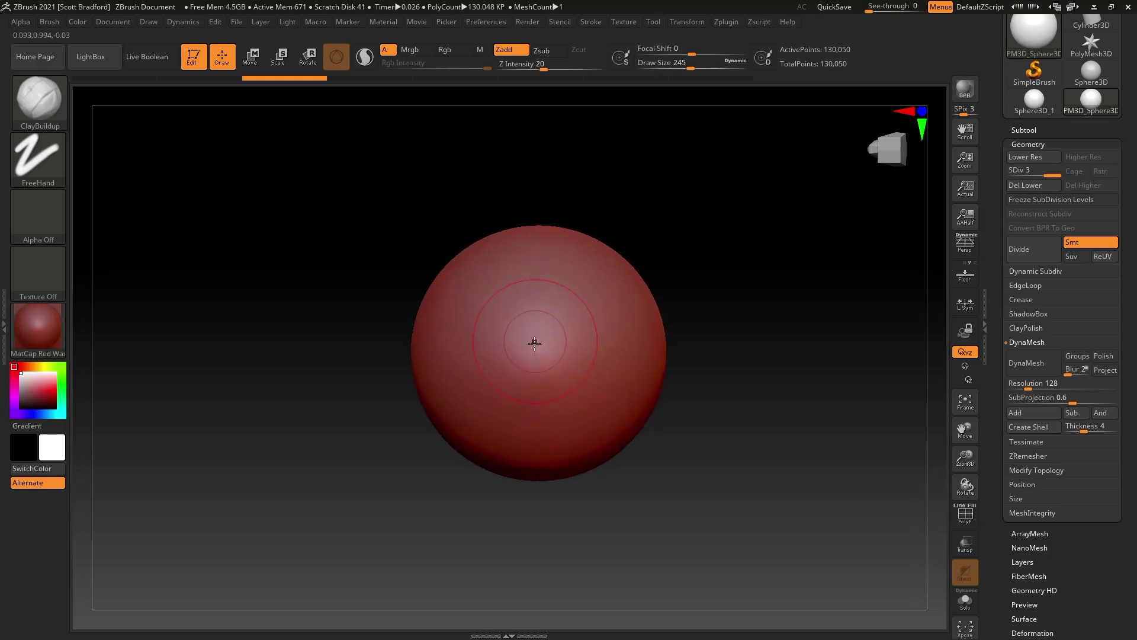
ctrl+right_drag(533, 355, 540, 408)
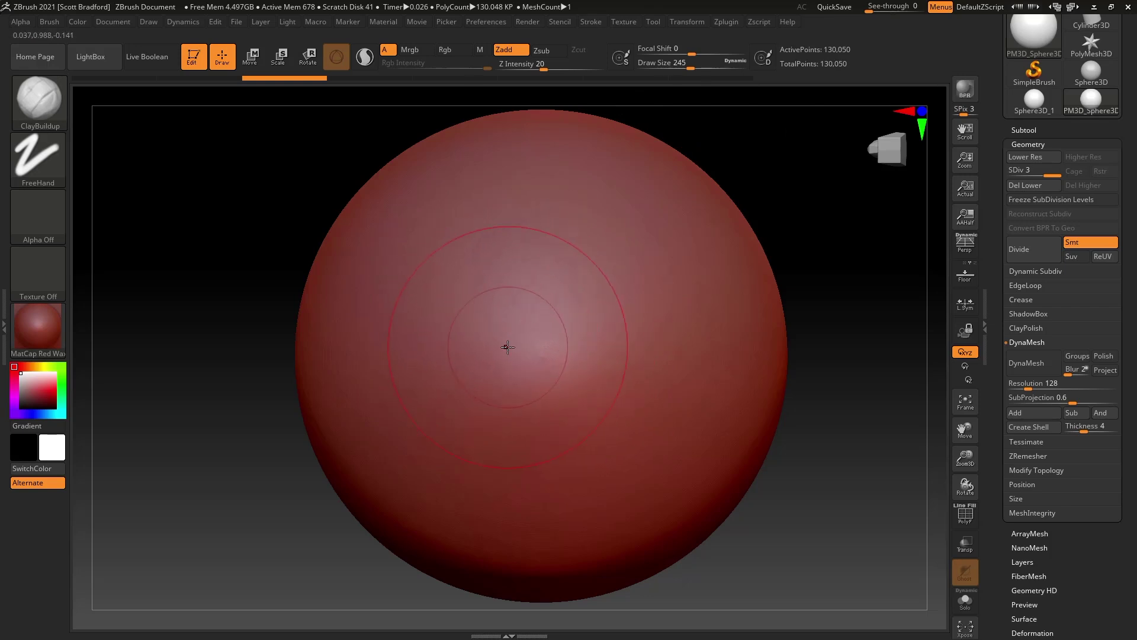
ctrl+right_drag(545, 395, 517, 292)
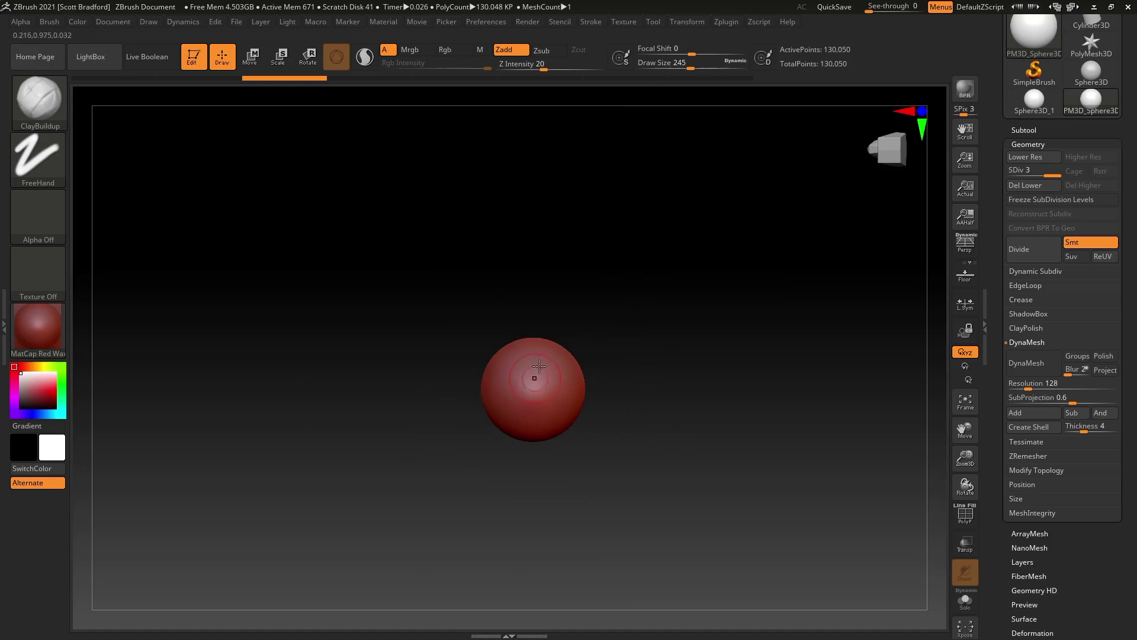
ctrl+right_drag(543, 376, 491, 359)
ctrl+right_drag(544, 314, 524, 395)
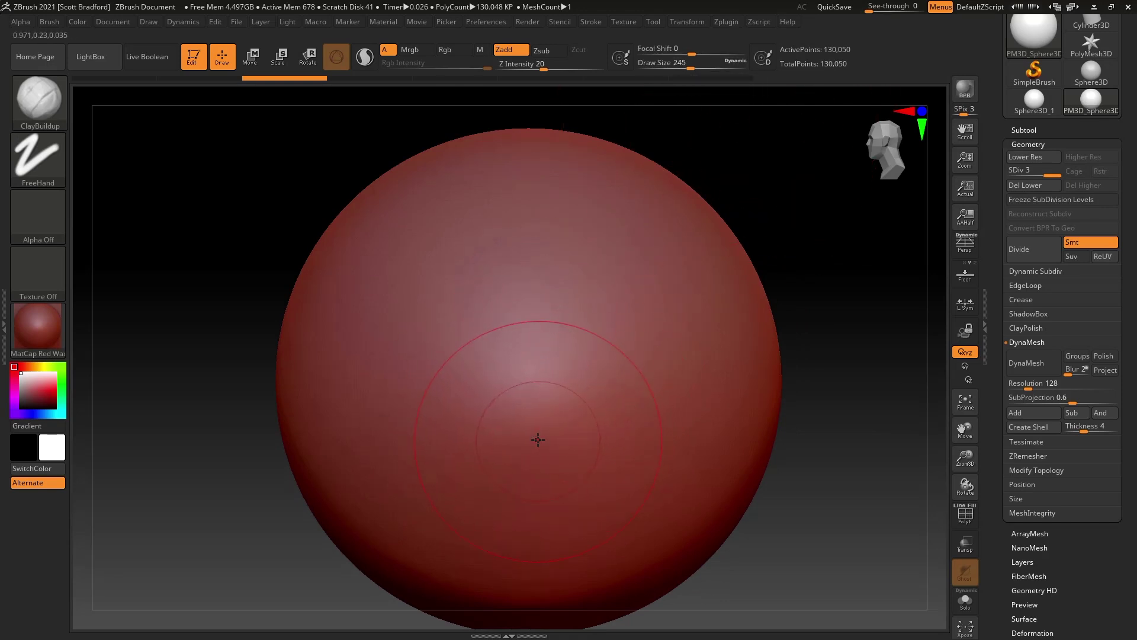
scroll(536, 415, down, 3)
mouse_move(529, 389)
alt+right_down()
mouse_move(486, 382)
mouse_move(529, 390)
alt+right_up()
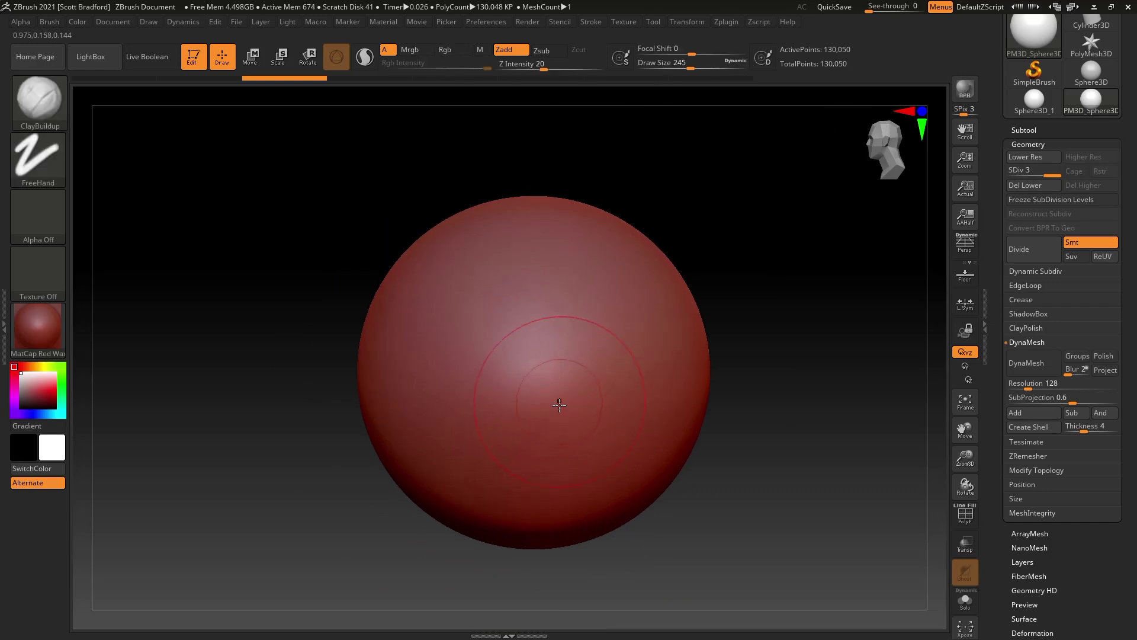
alt+right_drag(574, 351, 568, 345)
scroll(568, 343, down, 1)
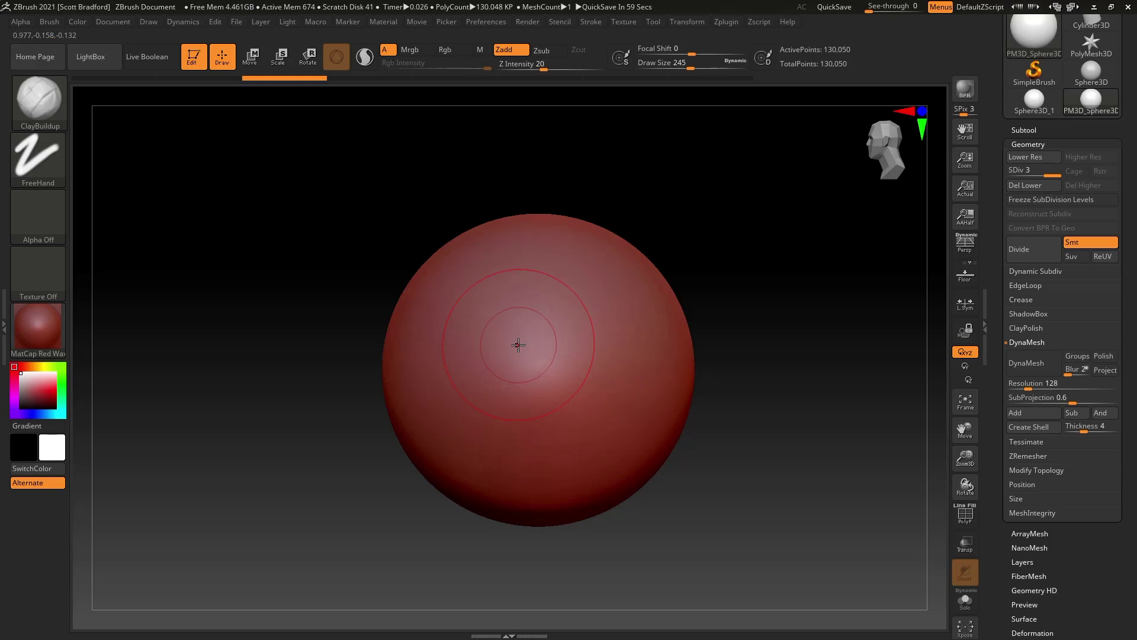
- Switch from ClayBuildup to the Standard brush, choosing it from the brushes that begin with S
mouse_move(479, 357)
alt+right_down()
mouse_move(535, 359)
mouse_move(479, 356)
alt+right_up()
key(b)
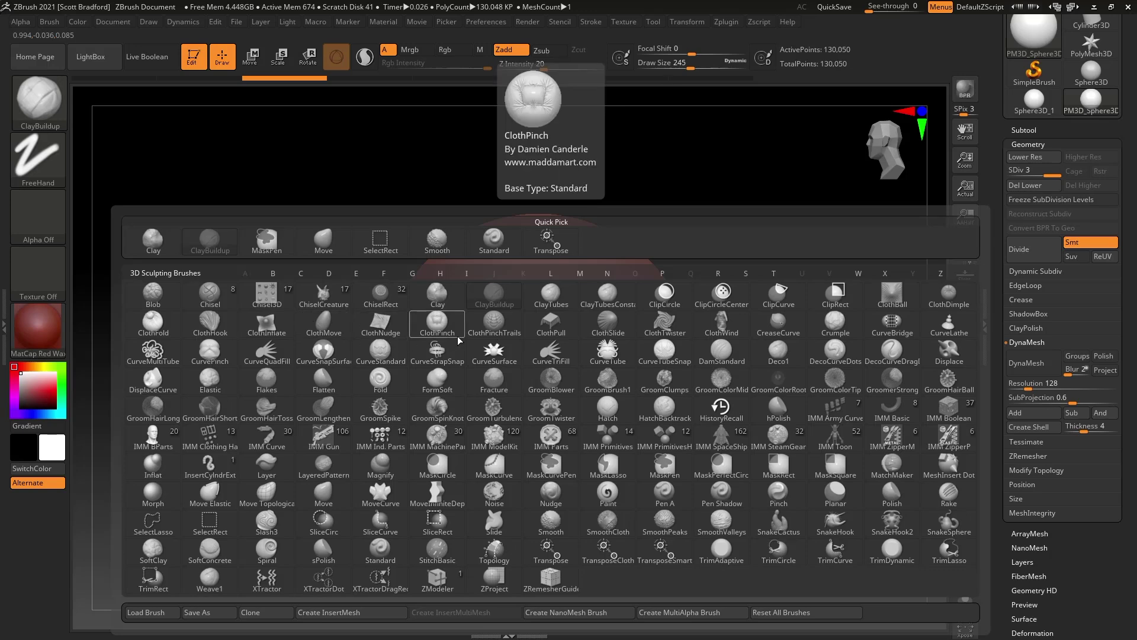
key(s)
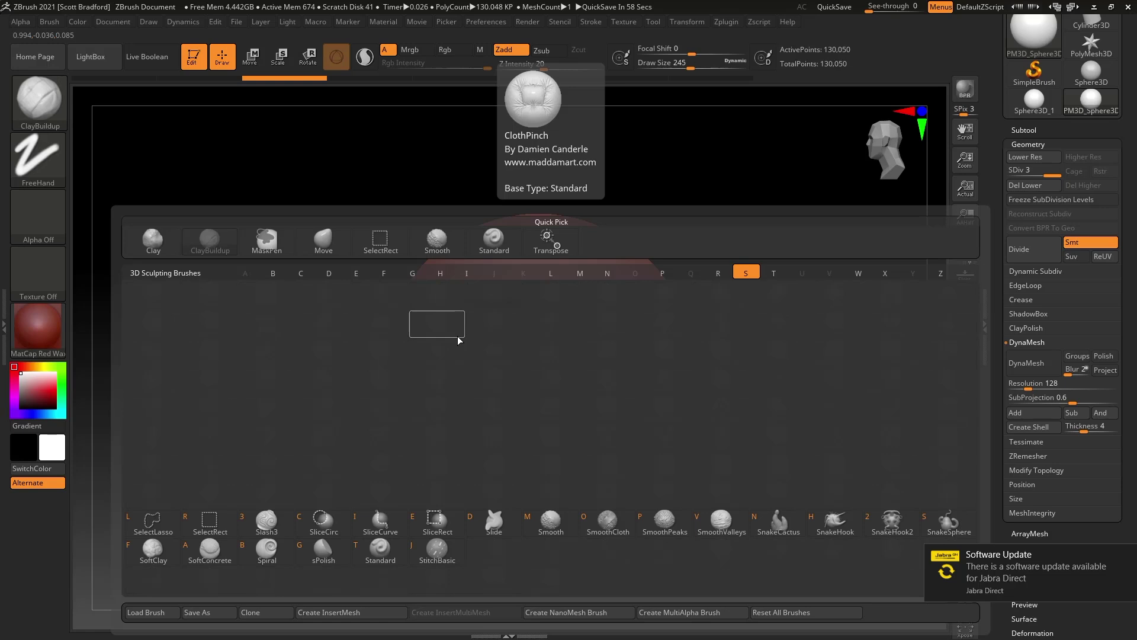
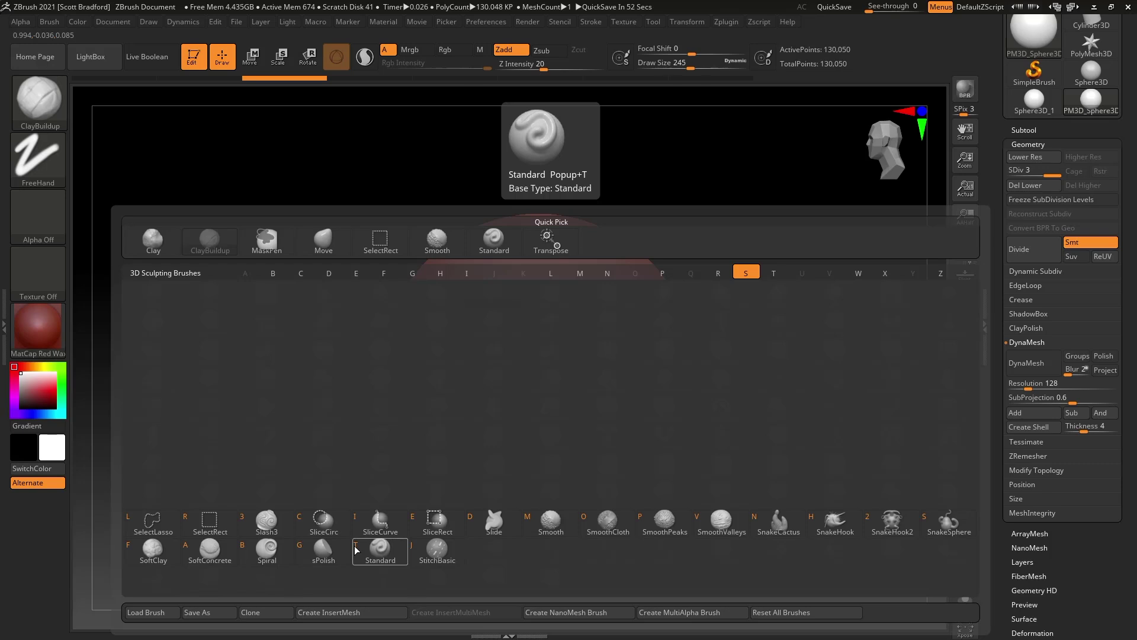
click(356, 549)
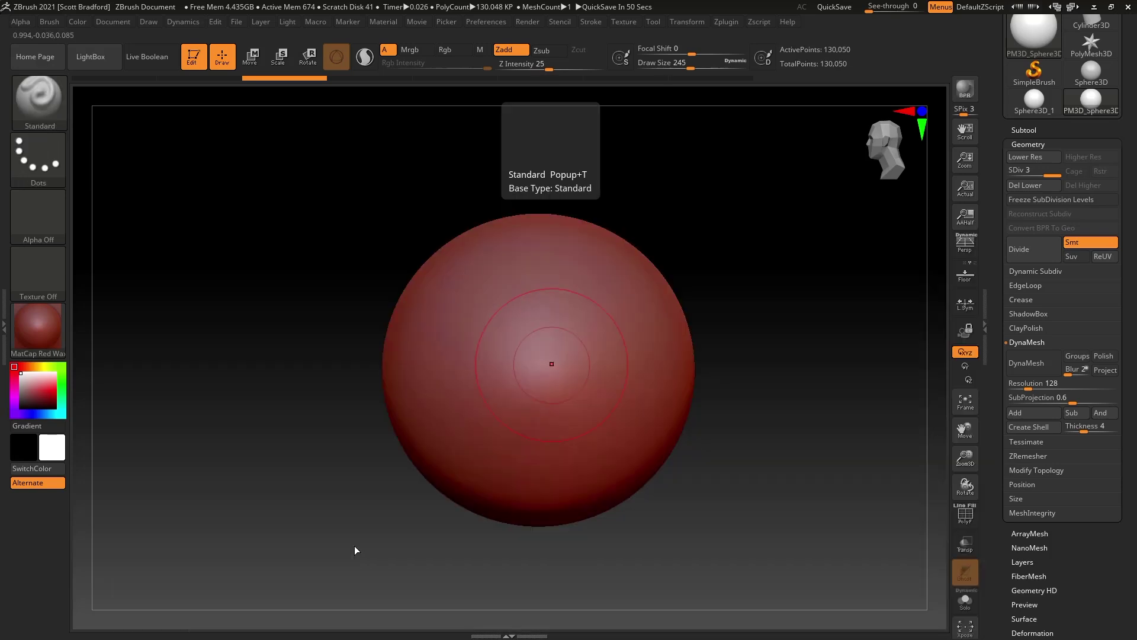
mouse_move(428, 521)
alt+mouse_down()
mouse_move(432, 495)
mouse_move(431, 510)
alt+mouse_up()
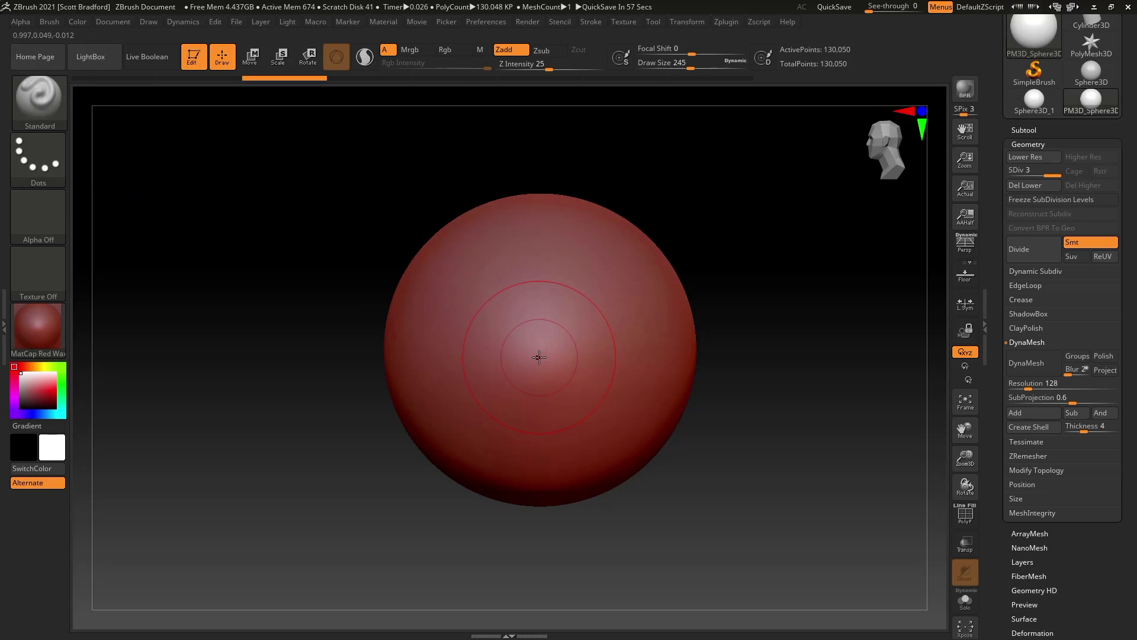
- Switch back to the ClayBuildup brush, choosing it from the brushes that begin with C
key(b)
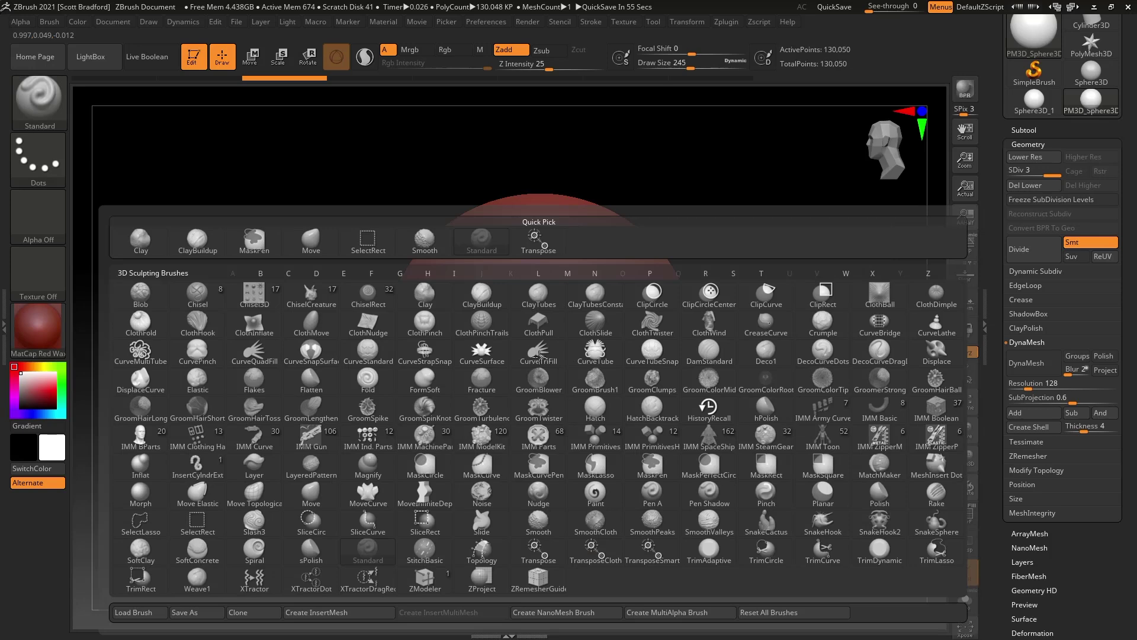
key(c)
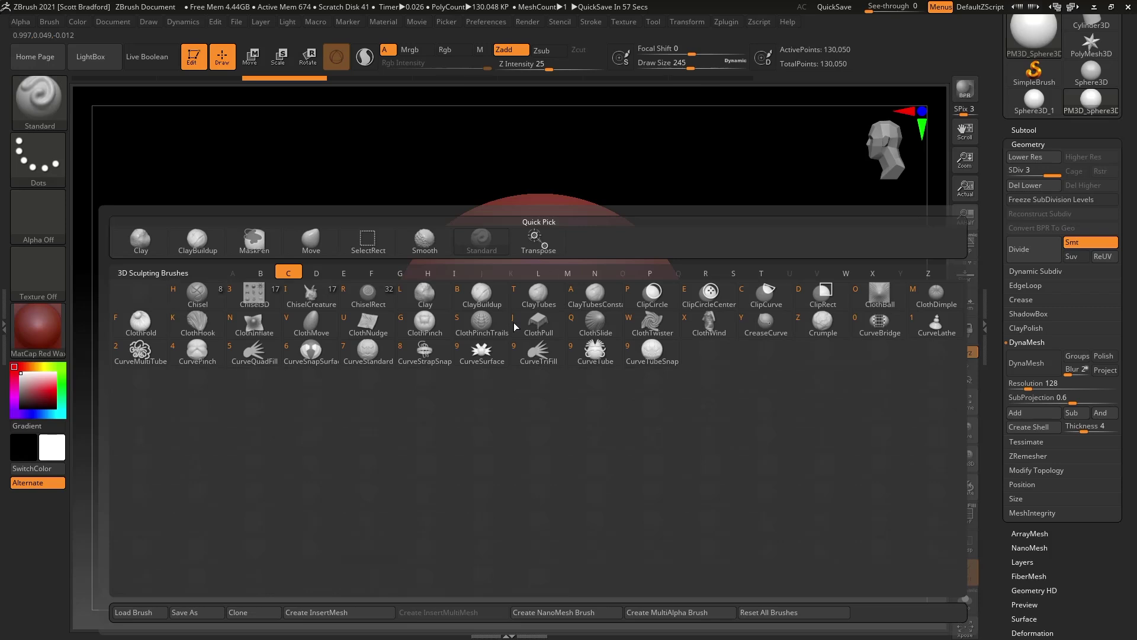
click(476, 296)
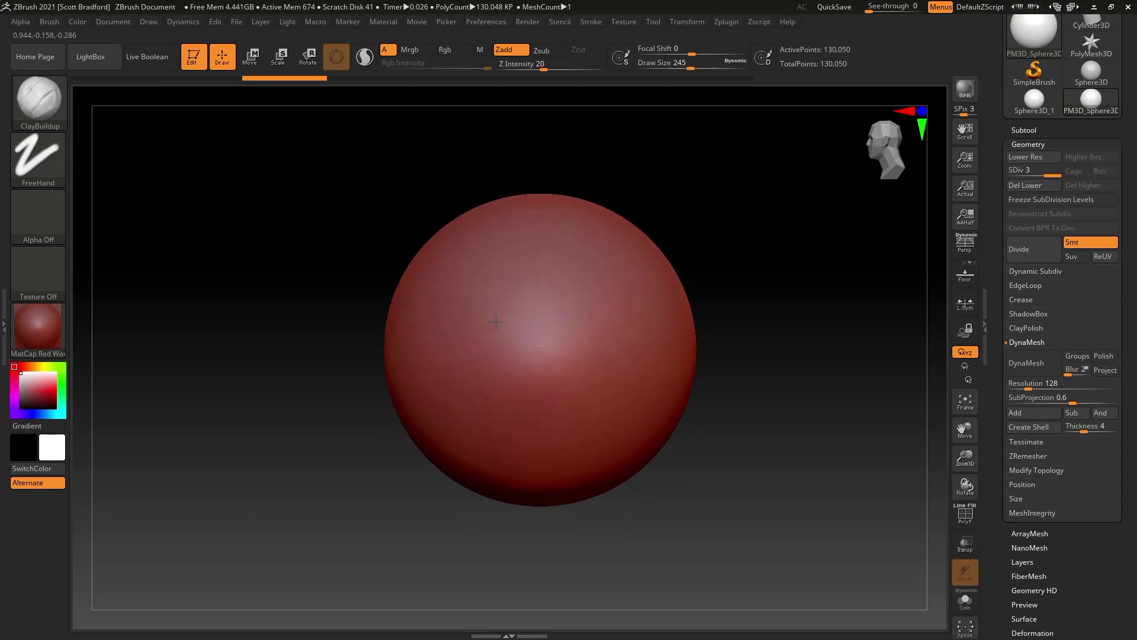
right_drag(502, 322, 490, 325)
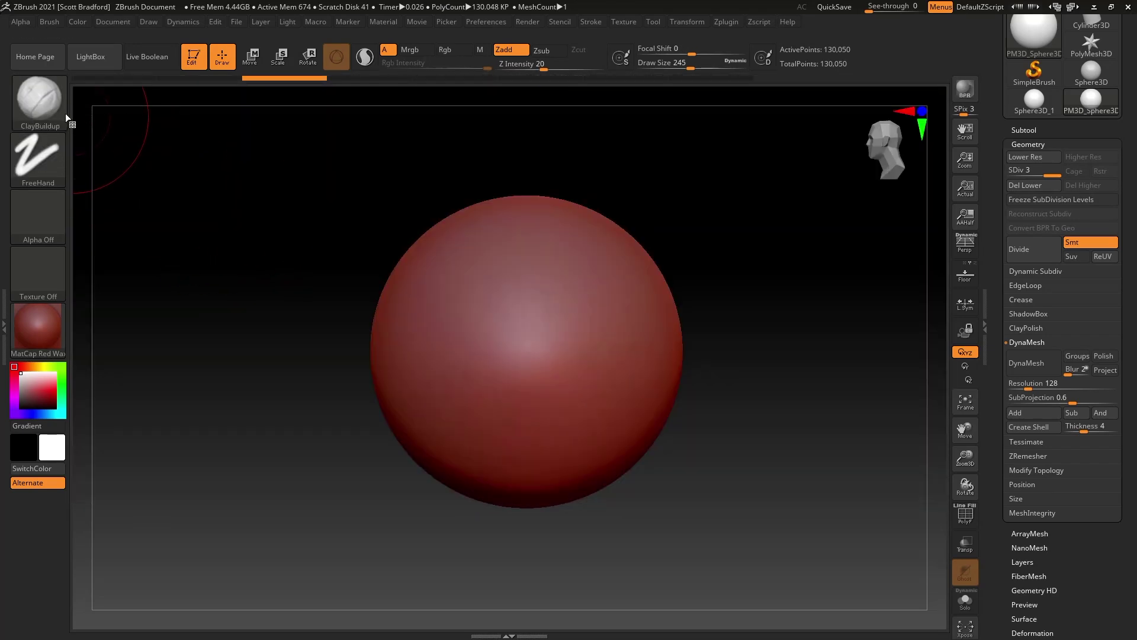
click(41, 101)
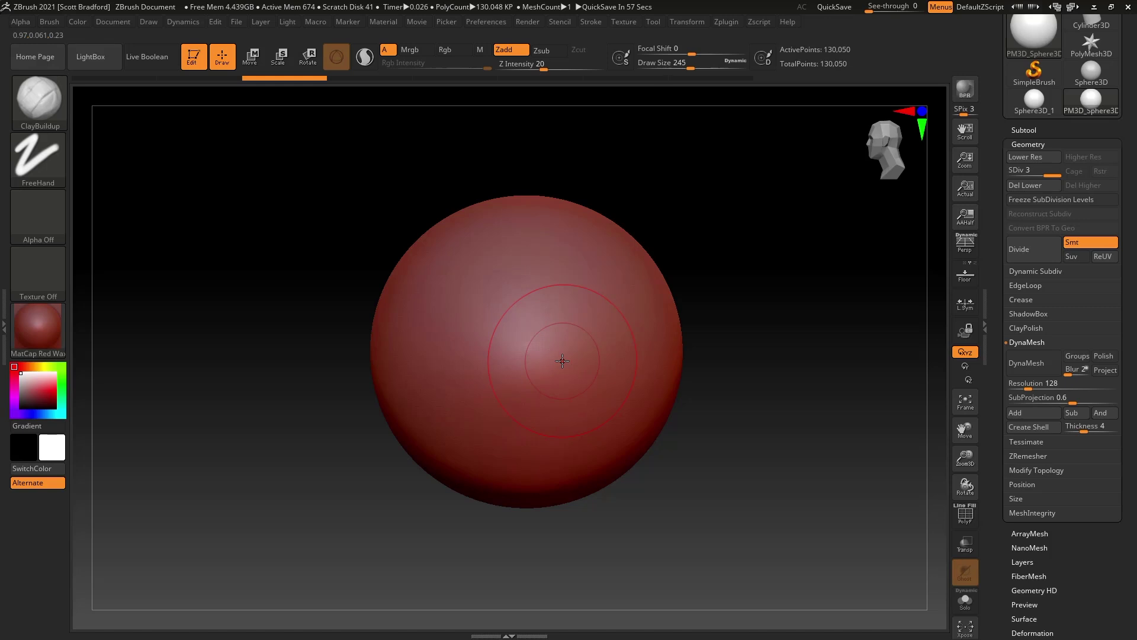
- Switch to the Standard brush, set the Draw Size to 74, and sculpt a long raised stroke down the sphere
key(b)
key(s)
key(t)
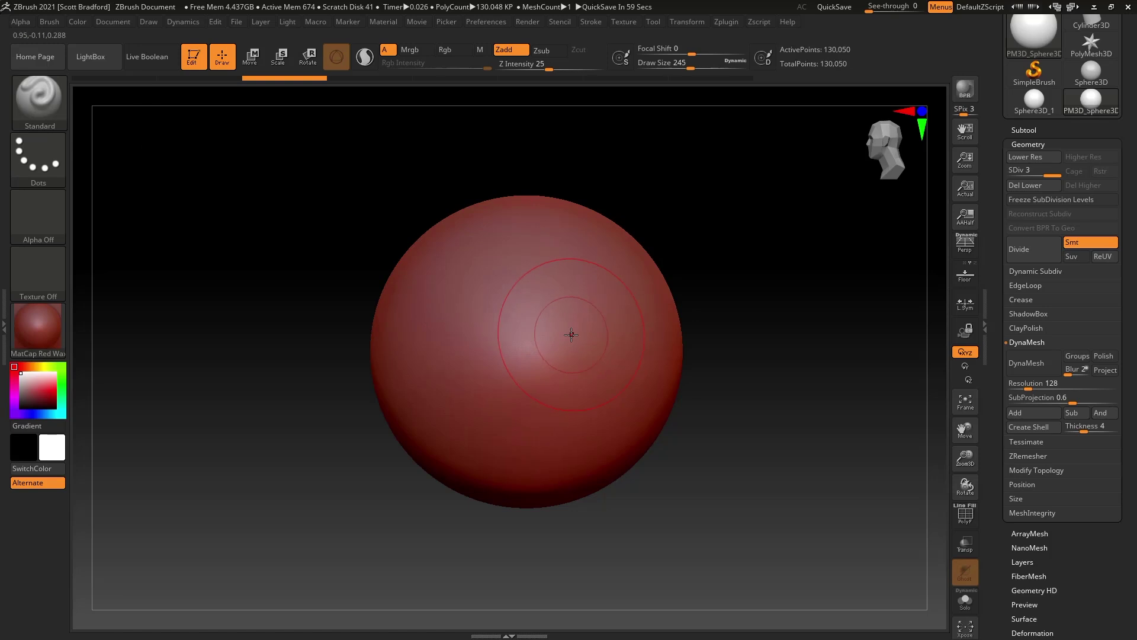
key(s)
drag(571, 334, 545, 330)
mouse_move(522, 217)
mouse_down()
mouse_move(452, 438)
mouse_move(494, 240)
mouse_move(466, 401)
mouse_up()
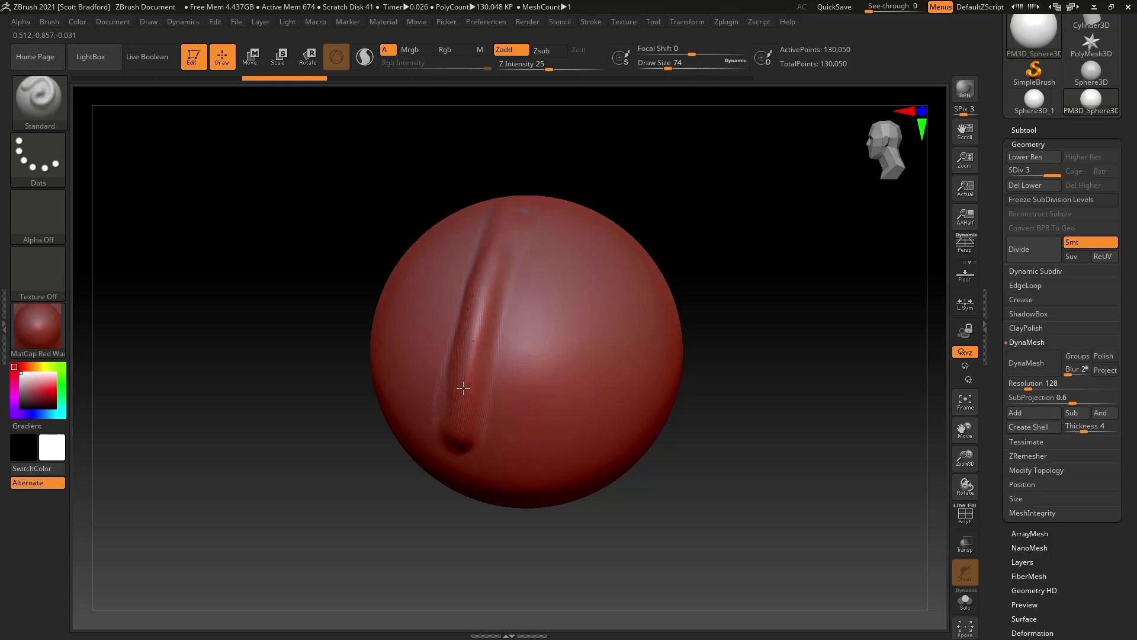
drag(484, 317, 493, 284)
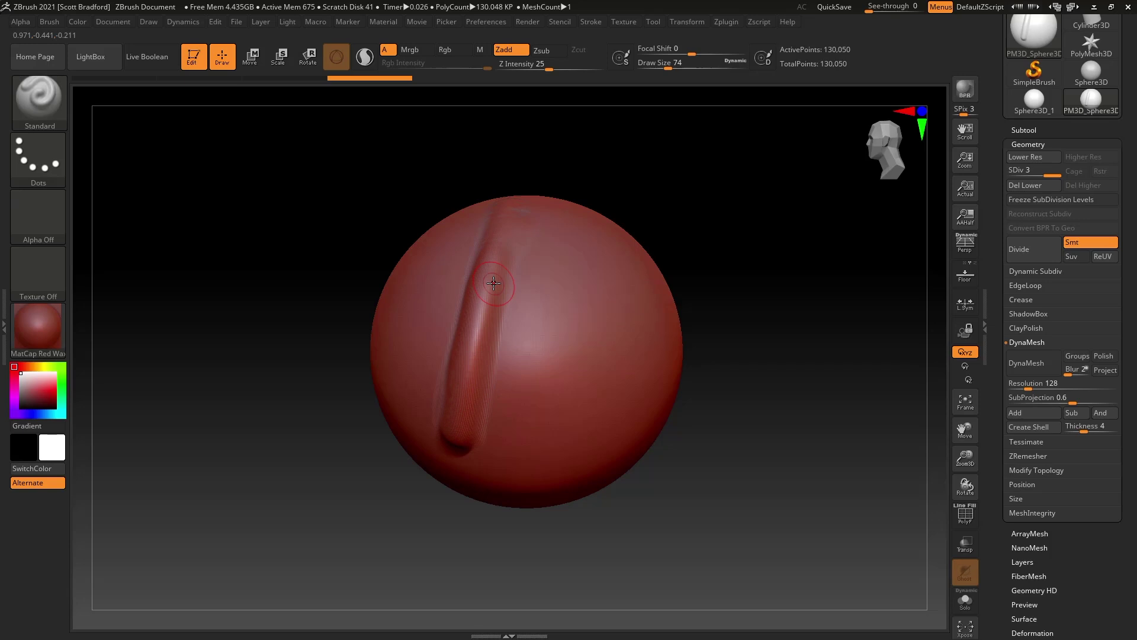
- Build up a taller lump midway along the raised stroke and examine its profile from the front and side
mouse_move(488, 289)
right_down()
mouse_move(527, 366)
mouse_move(515, 435)
mouse_move(593, 412)
right_up()
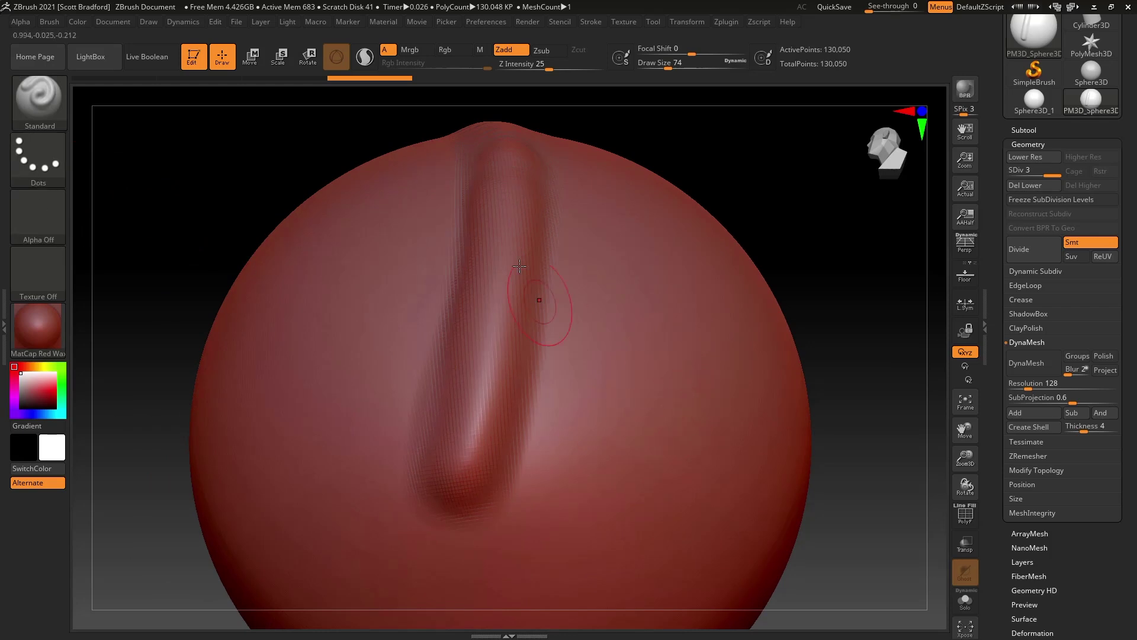
mouse_move(538, 356)
right_down()
mouse_move(504, 402)
mouse_move(471, 300)
right_up()
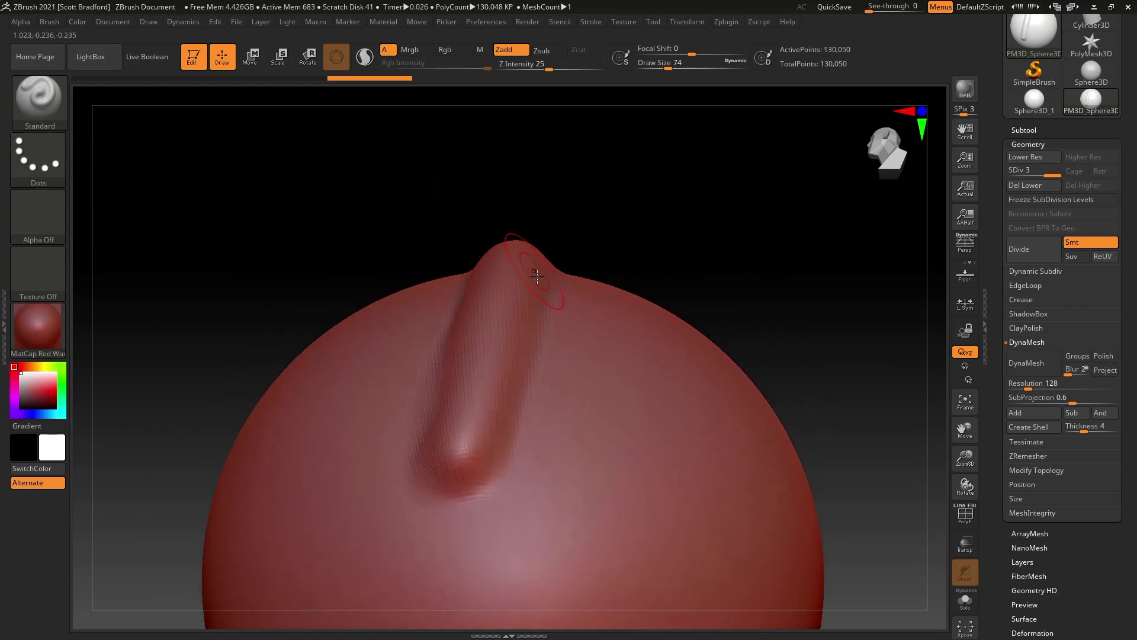
mouse_move(538, 272)
right_down()
mouse_move(528, 330)
mouse_move(516, 269)
mouse_move(511, 309)
mouse_move(495, 320)
mouse_move(421, 245)
right_up()
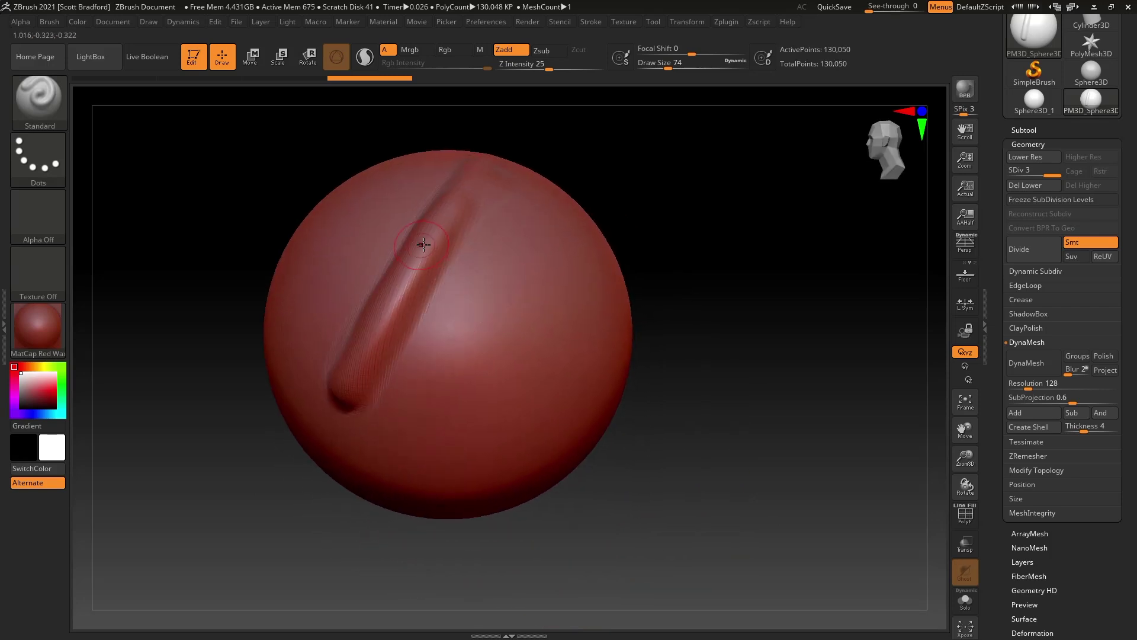
mouse_move(413, 280)
mouse_down()
mouse_move(394, 308)
mouse_move(417, 261)
mouse_up()
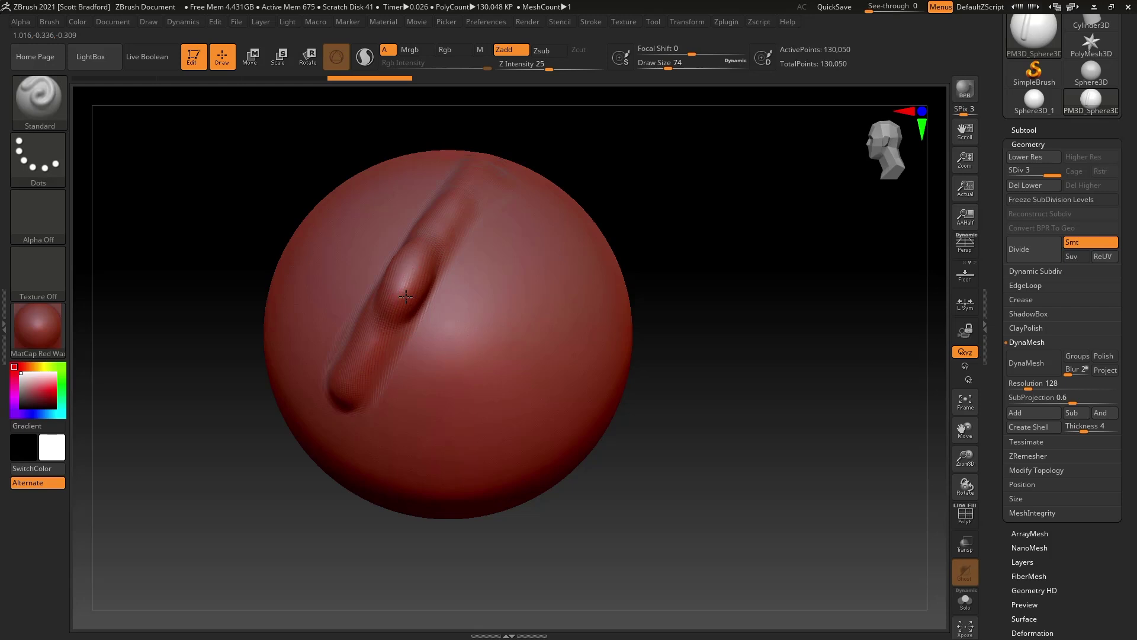
right_drag(413, 289, 424, 270)
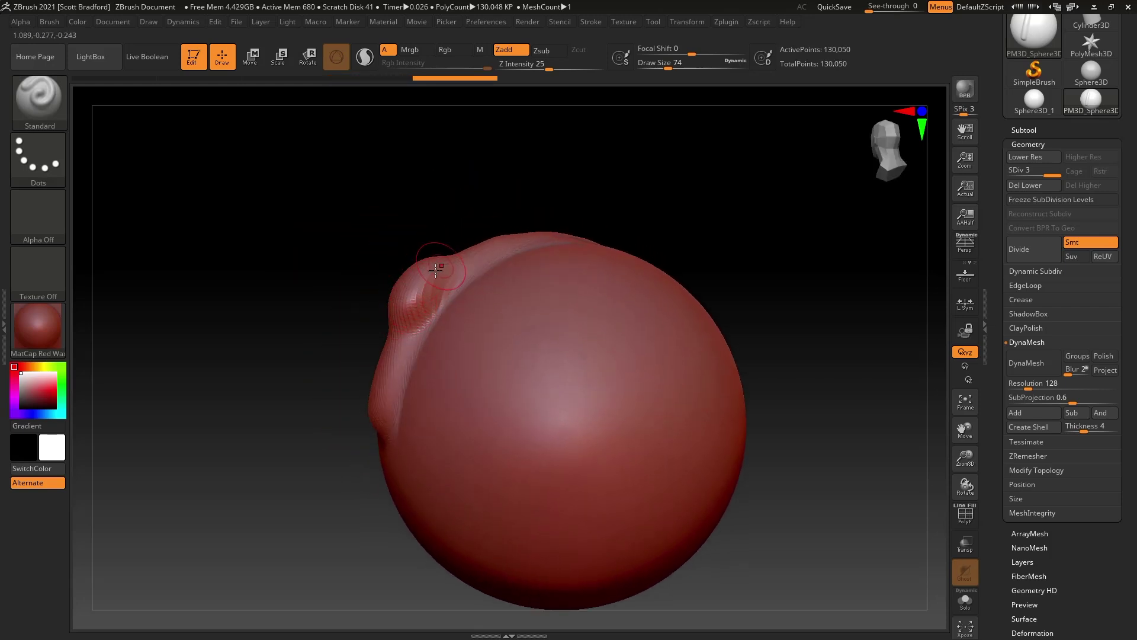
right_drag(418, 287, 408, 290)
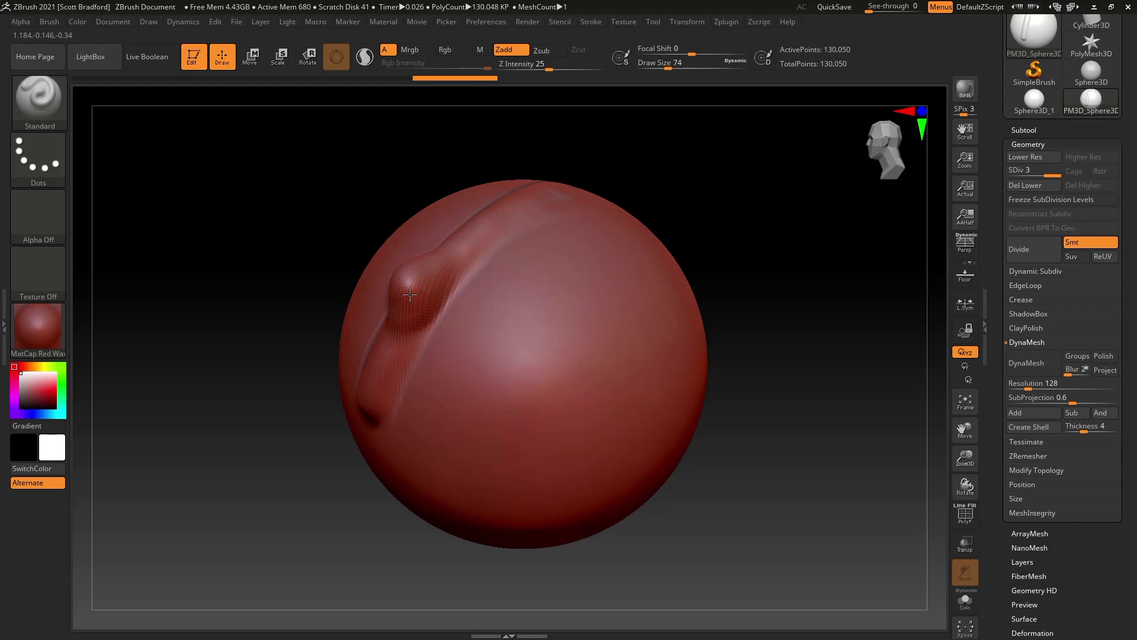
mouse_move(410, 294)
right_down()
mouse_move(434, 265)
mouse_move(467, 267)
mouse_move(451, 315)
mouse_move(398, 257)
mouse_move(434, 295)
mouse_move(419, 293)
right_up()
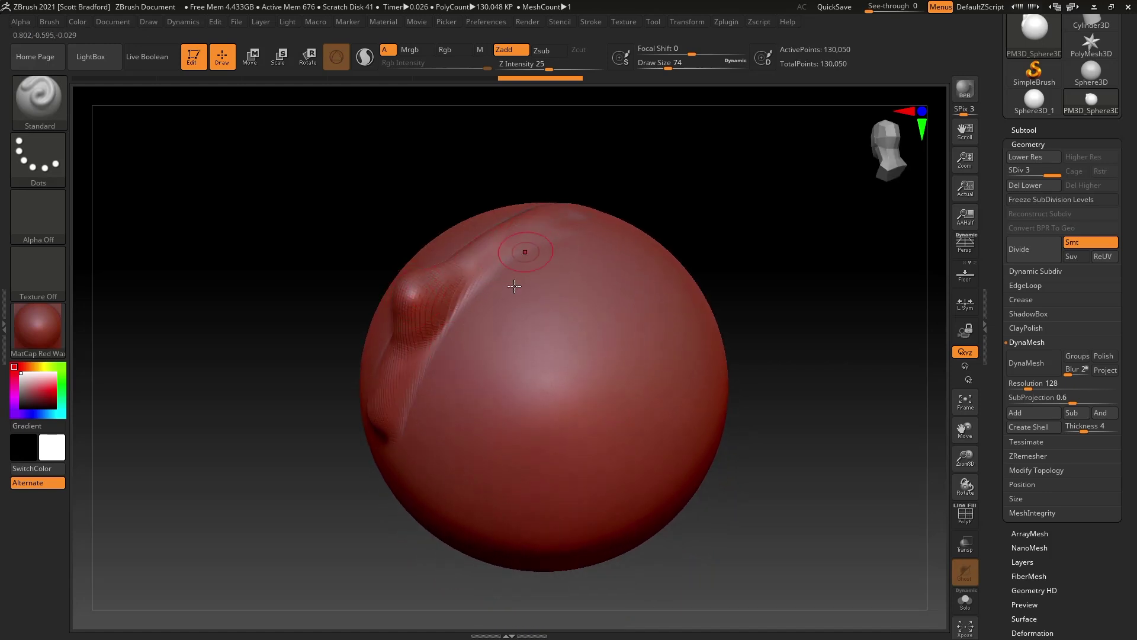
- Set the Draw Size to 25 and draw several thin diagonal strokes beside the raised lump
mouse_move(510, 332)
right_down()
mouse_move(490, 307)
mouse_move(506, 325)
right_up()
key(s)
drag(520, 319, 508, 318)
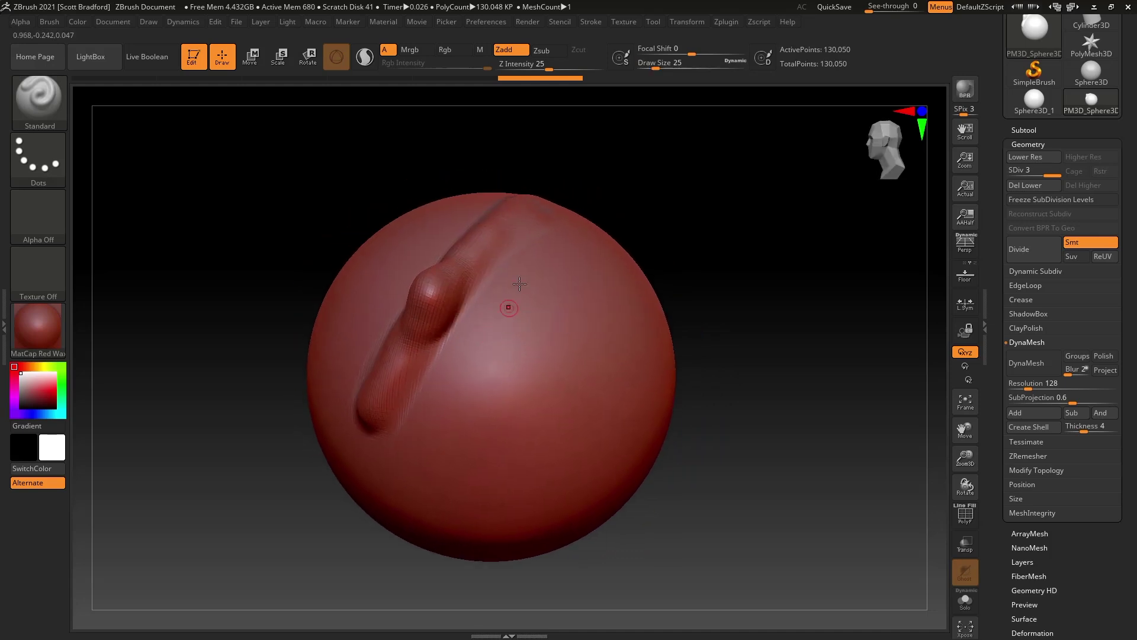
drag(524, 279, 462, 423)
drag(521, 319, 480, 382)
drag(572, 278, 477, 433)
drag(597, 300, 502, 467)
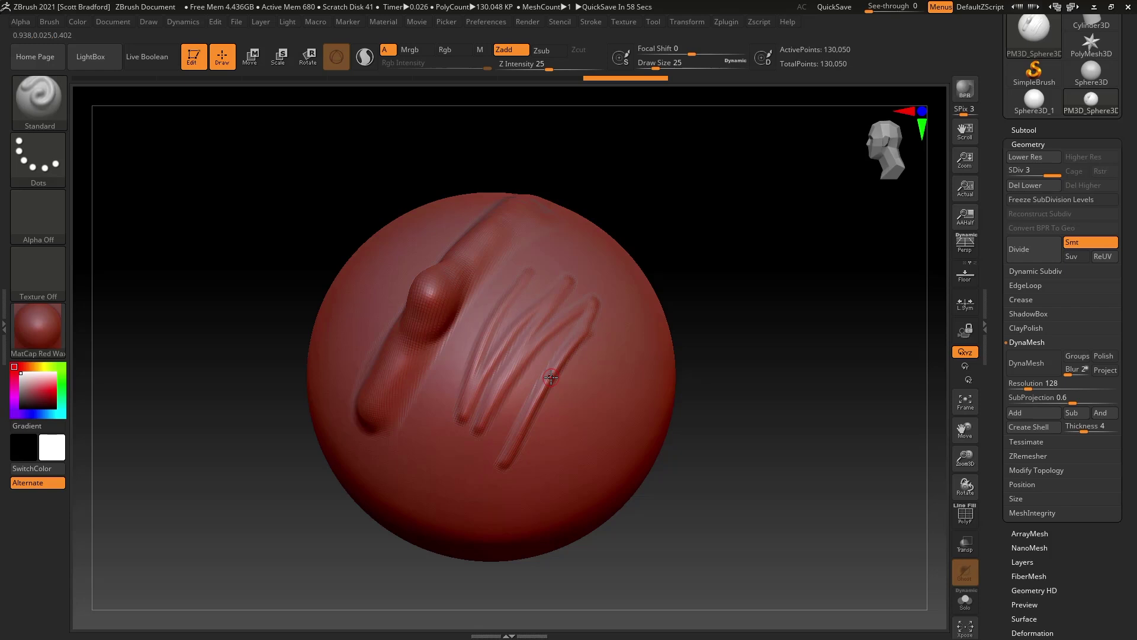
- Undo all the Standard brush strokes until the sphere is bare
key(ctrl+z)
key(ctrl+z)
key(ctrl+z)
key(ctrl+z)
key(ctrl+z)
key(ctrl+z)
key(ctrl+z)
key(ctrl+z)
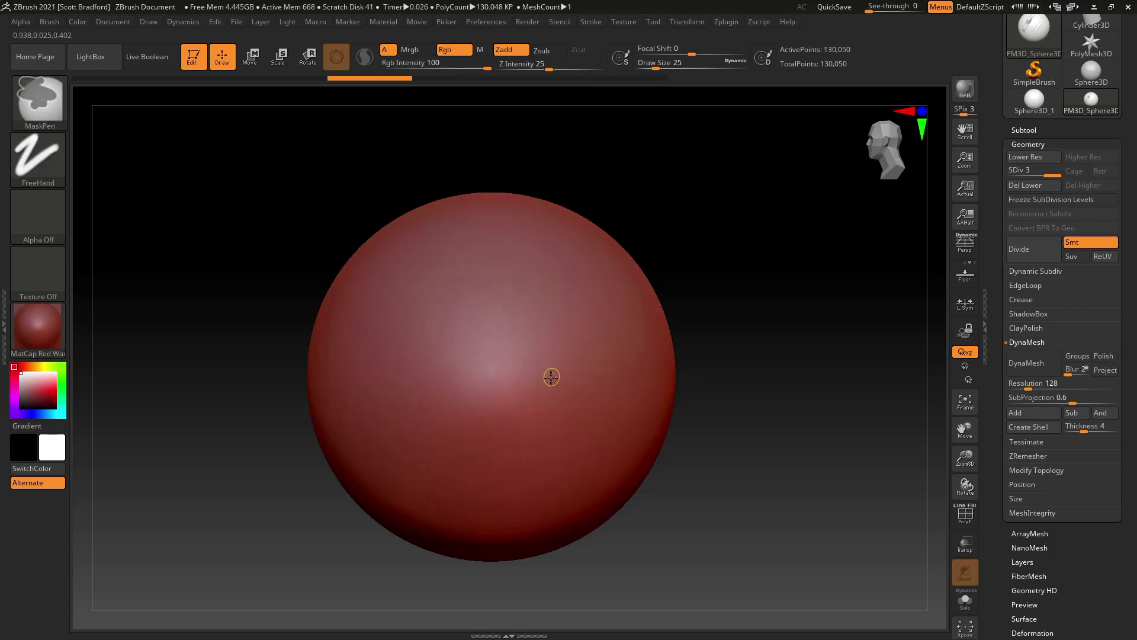
key(ctrl+z)
- Switch to the ClayBuildup brush and set the Draw Size to 145
key(b)
key(c)
key(b)
key(s)
drag(513, 365, 527, 365)
- Layer ClayBuildup strokes on one area of the sphere to form a protruding mass, and examine it from several angles
mouse_move(470, 259)
mouse_down()
mouse_move(435, 388)
mouse_move(444, 333)
mouse_move(436, 354)
mouse_move(446, 358)
mouse_up()
right_drag(447, 359, 417, 326)
right_drag(556, 444, 536, 431)
drag(535, 432, 635, 392)
mouse_move(525, 385)
right_down()
mouse_move(535, 399)
mouse_move(564, 391)
mouse_move(488, 372)
right_up()
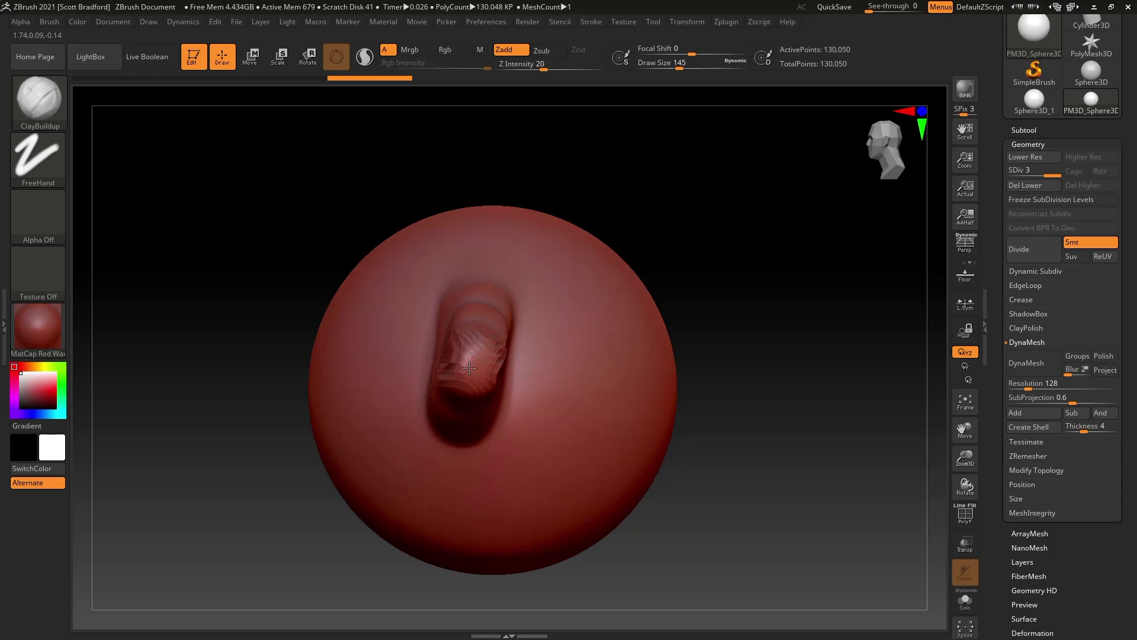
mouse_move(460, 356)
right_down()
mouse_move(496, 428)
mouse_move(468, 375)
right_up()
- Undo the ClayBuildup strokes that form the protruding mass on the sphere
key(ctrl+z)
key(ctrl+z)
key(ctrl+z)
key(ctrl+z)
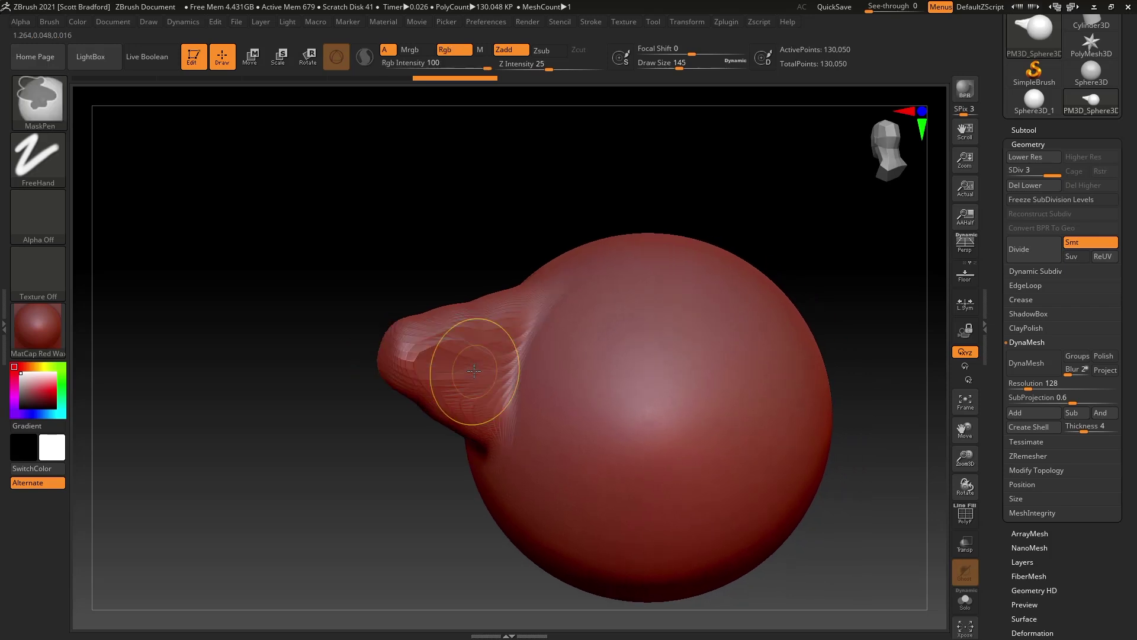
right_drag(500, 381, 512, 413)
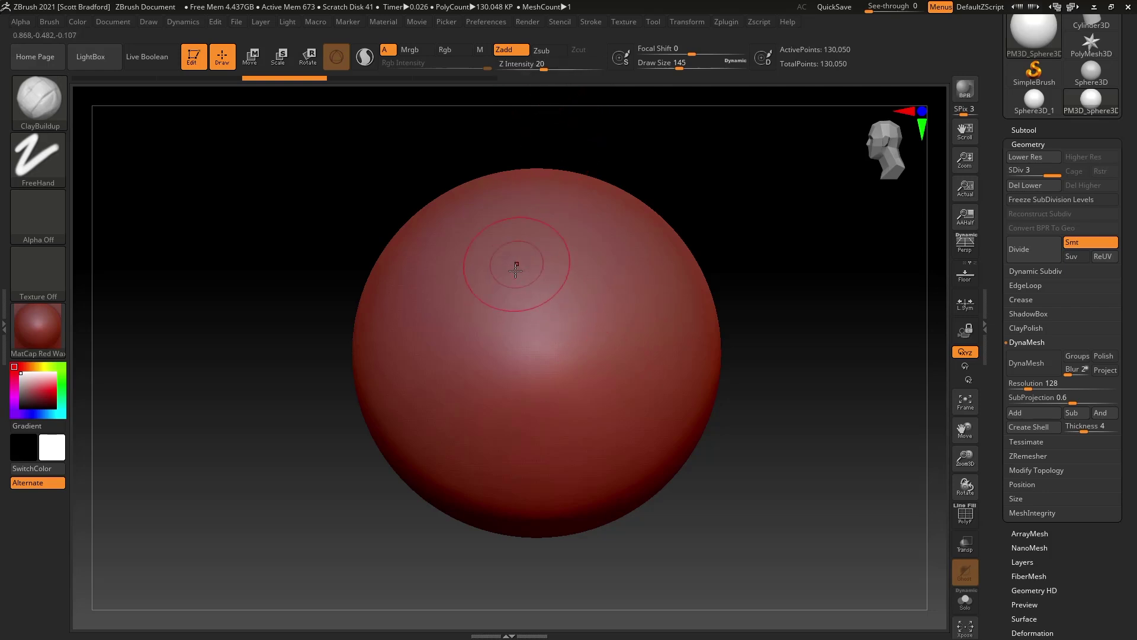
- Sculpt a rounded bump on the sphere and a second one beside it with the Z Intensity set to 6
drag(528, 264, 522, 307)
right_drag(639, 382, 464, 349)
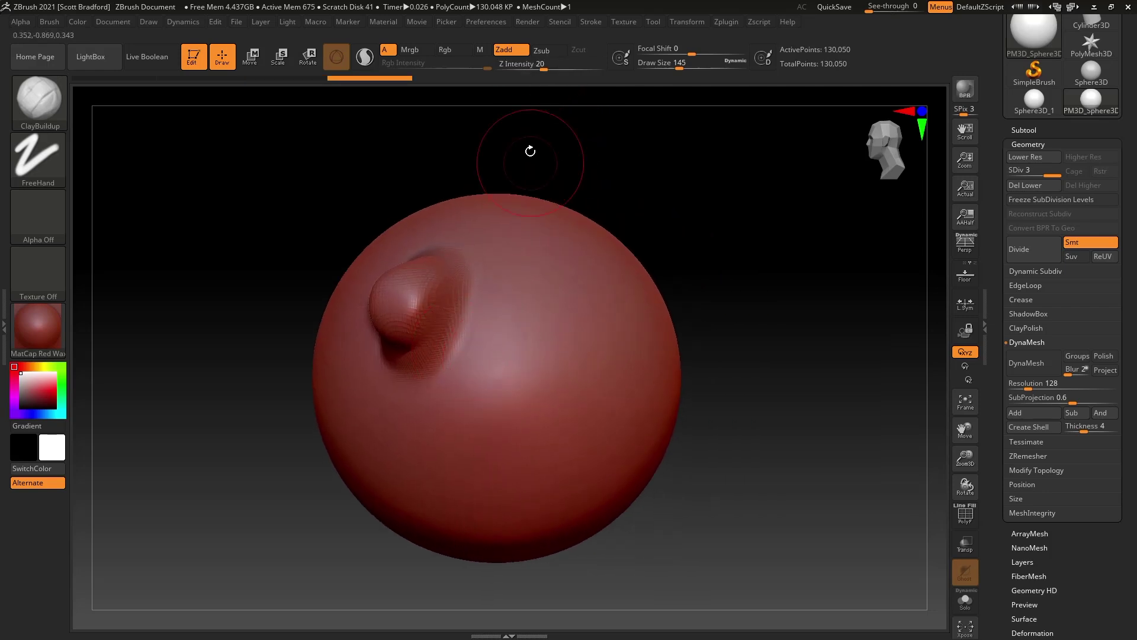
drag(541, 69, 523, 69)
mouse_move(525, 308)
mouse_down()
mouse_move(507, 357)
mouse_move(522, 314)
mouse_move(510, 314)
mouse_move(504, 338)
mouse_up()
mouse_move(524, 370)
right_down()
mouse_move(503, 339)
mouse_move(527, 323)
right_up()
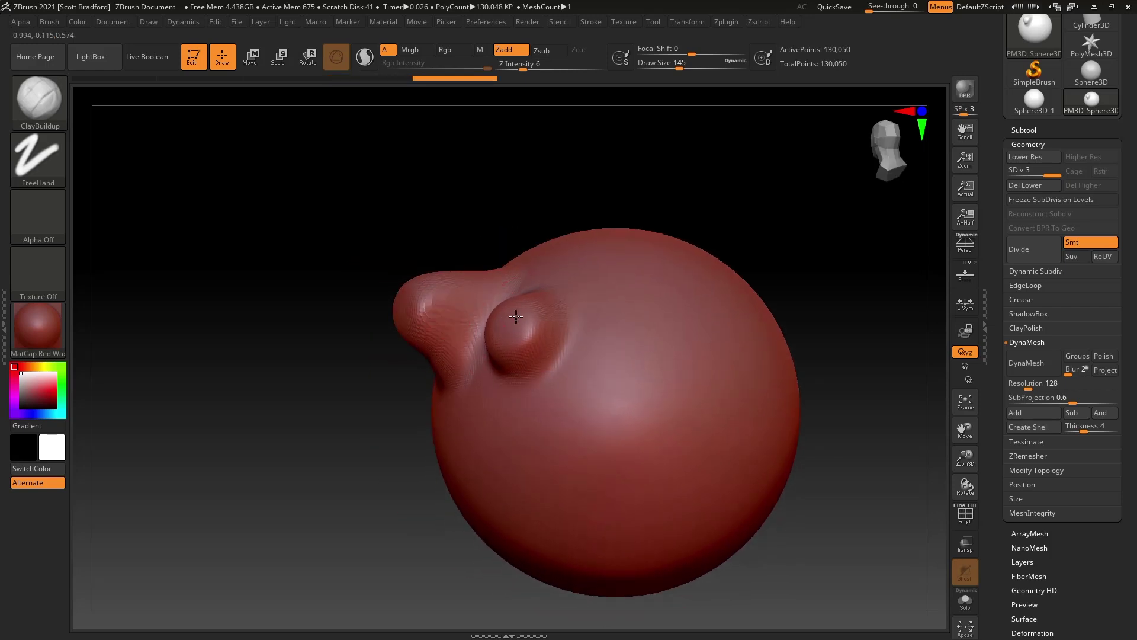
- Brush repeated broad, low-intensity strokes next to the two bumps to build up a soft ridge
mouse_move(603, 373)
mouse_down()
mouse_move(595, 414)
mouse_move(621, 276)
mouse_up()
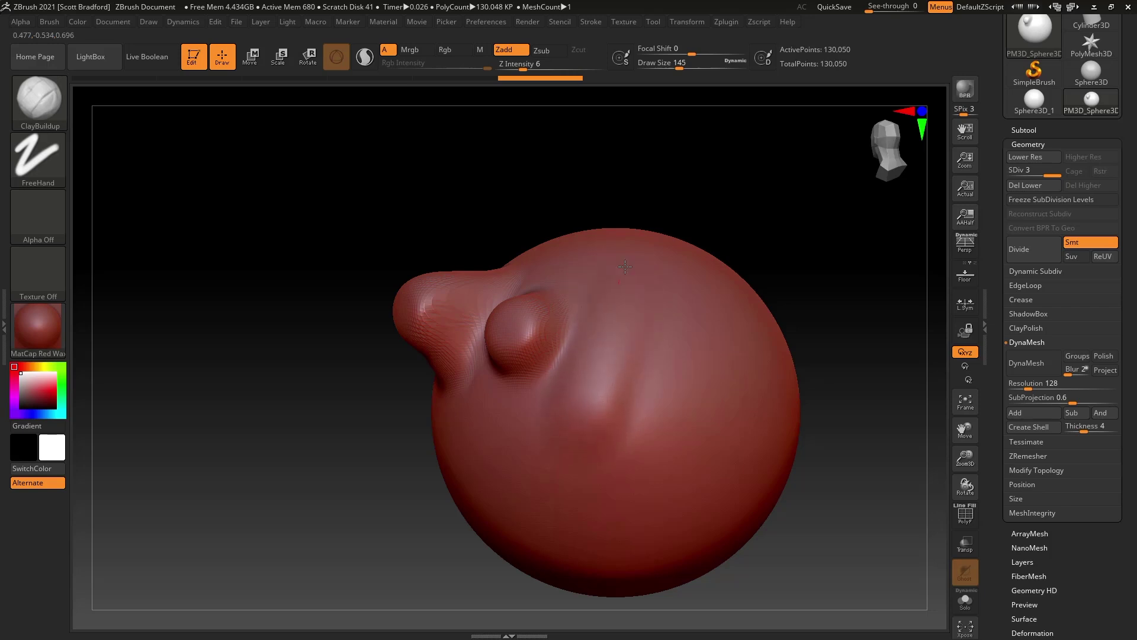
mouse_move(612, 323)
mouse_down()
mouse_move(563, 464)
mouse_move(631, 280)
mouse_up()
mouse_move(610, 332)
right_down()
mouse_move(617, 373)
mouse_move(572, 373)
right_up()
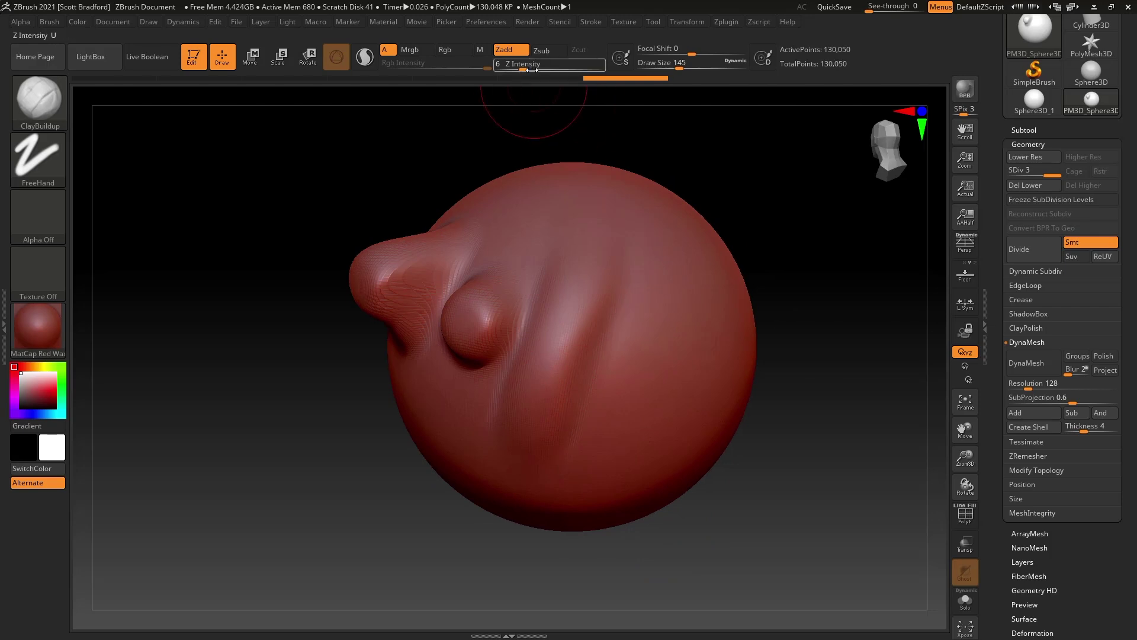
mouse_move(665, 353)
right_down()
mouse_move(616, 305)
mouse_move(605, 256)
right_up()
mouse_move(572, 260)
mouse_down()
mouse_move(526, 332)
mouse_move(510, 391)
mouse_move(555, 224)
mouse_move(477, 383)
mouse_move(491, 278)
mouse_move(503, 356)
mouse_move(474, 345)
mouse_up()
right_drag(474, 345, 521, 398)
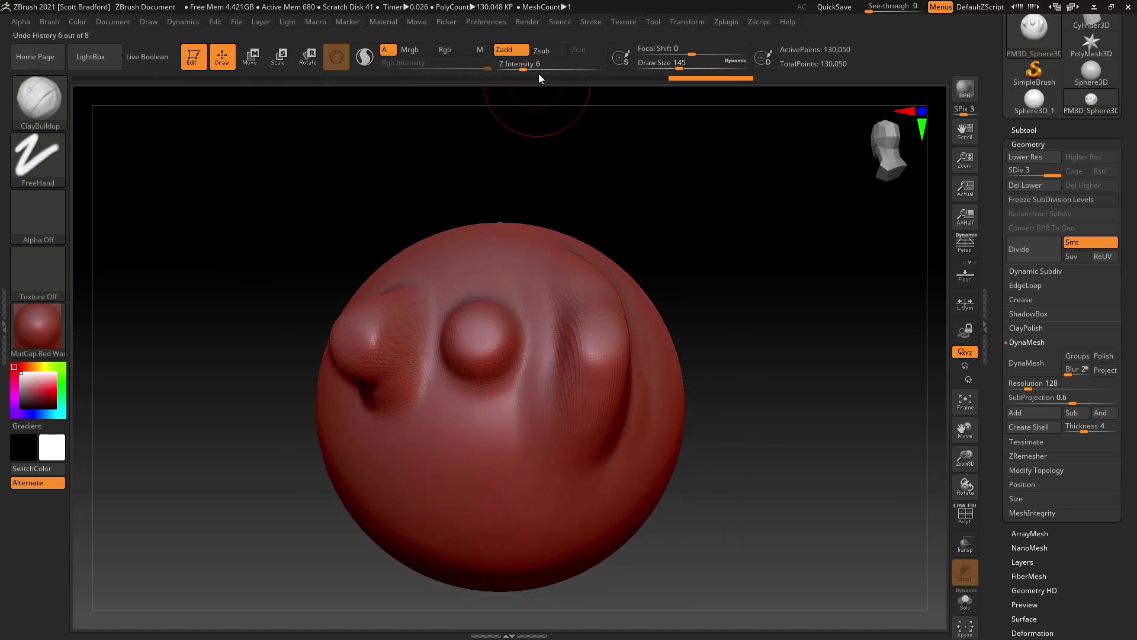
- Set the ClayBuildup brush's Z Intensity to 21
drag(533, 70, 536, 70)
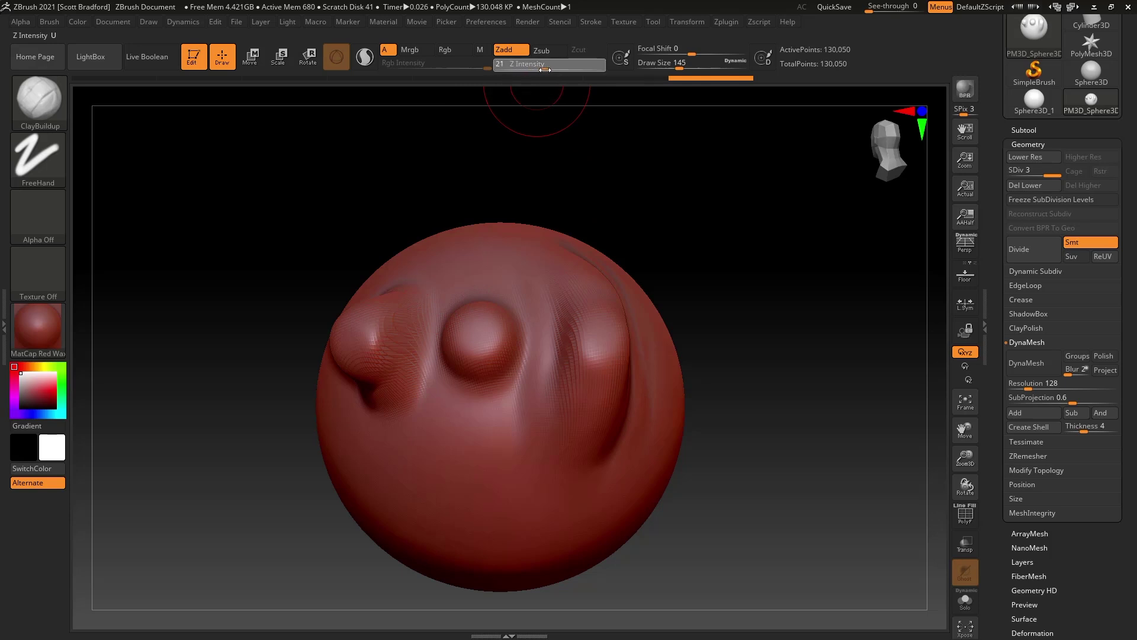
right_drag(491, 361, 522, 342)
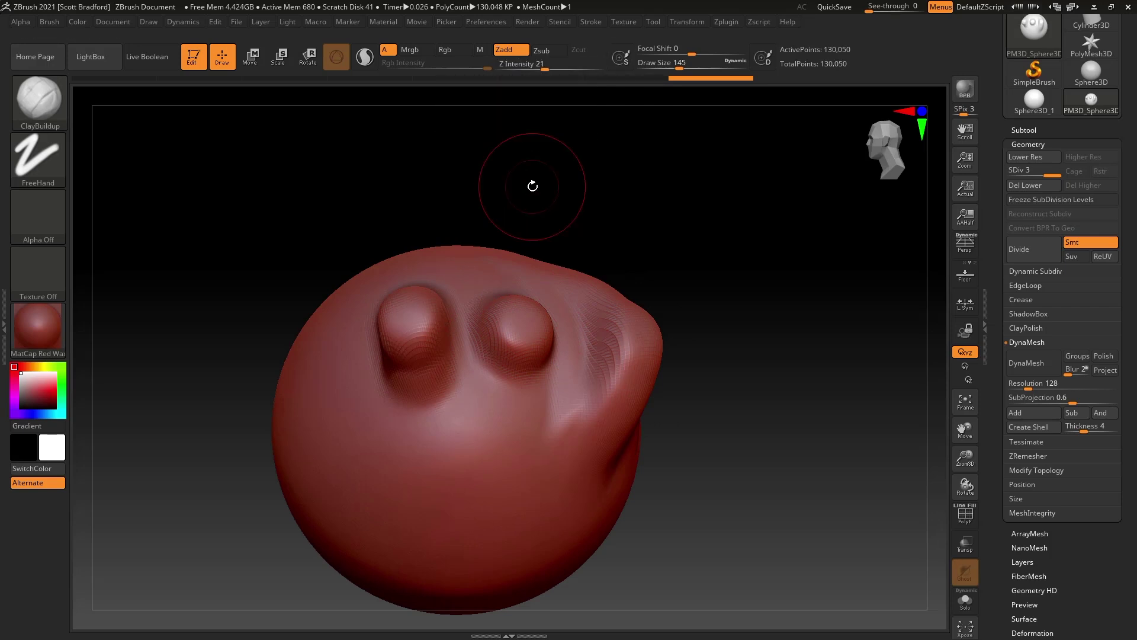
- Undo all the intensity comparison strokes and center the bare sphere in a straight-on view
key(ctrl+z)
key(ctrl+z)
key(ctrl+z)
key(ctrl+z)
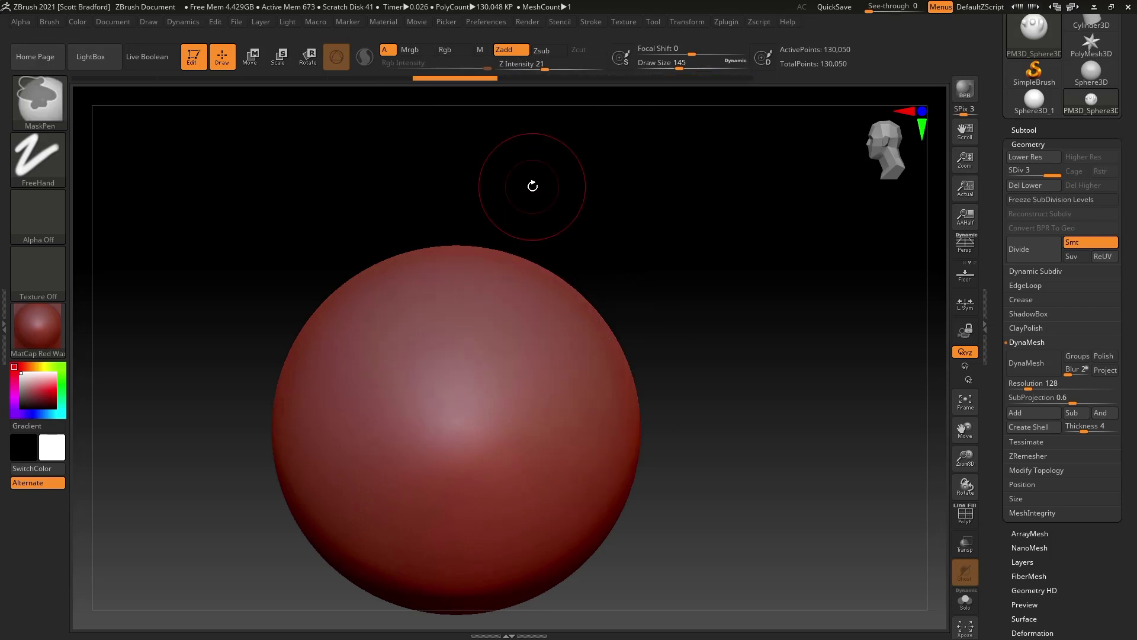
alt+right_drag(557, 297, 510, 287)
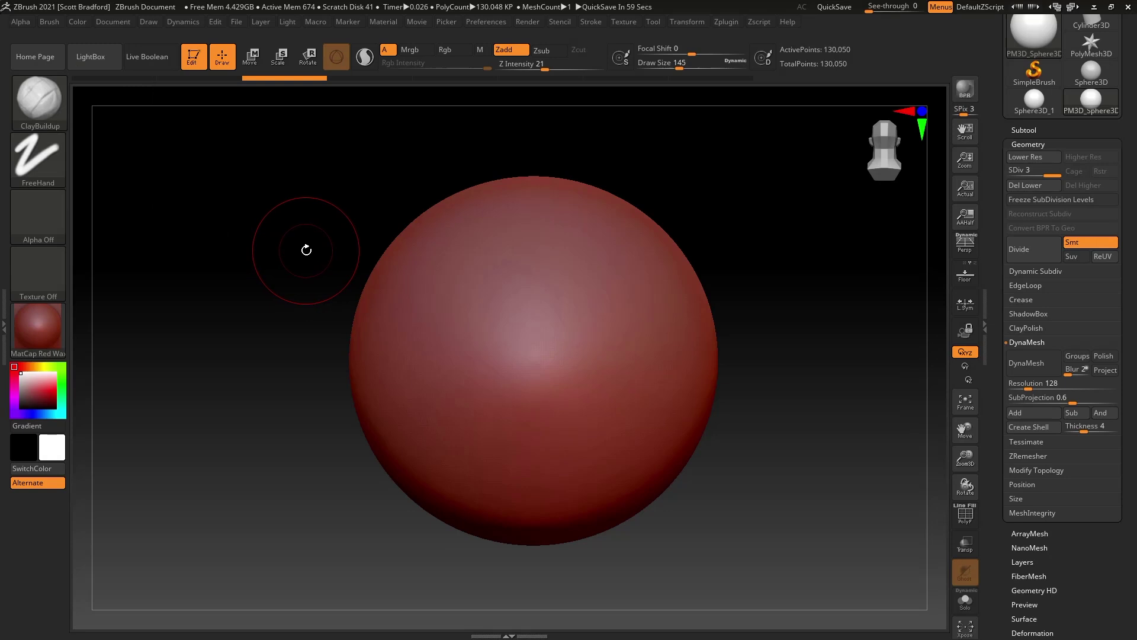
- Select the DamStandard brush and carve two parallel diagonal creases across the front of the sphere
key(b)
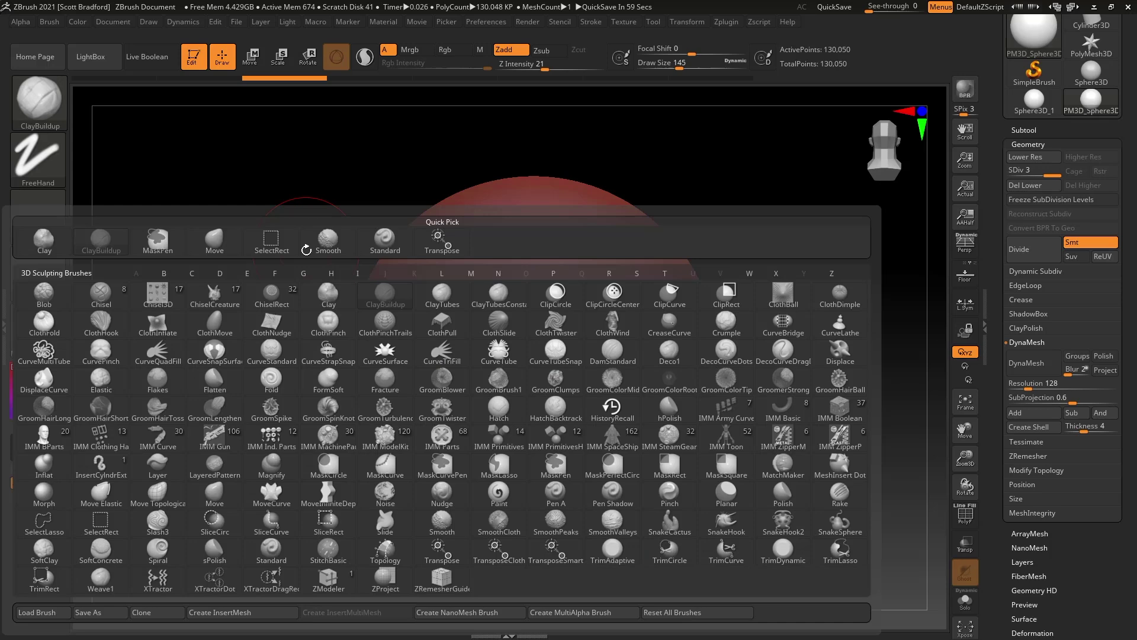
key(d)
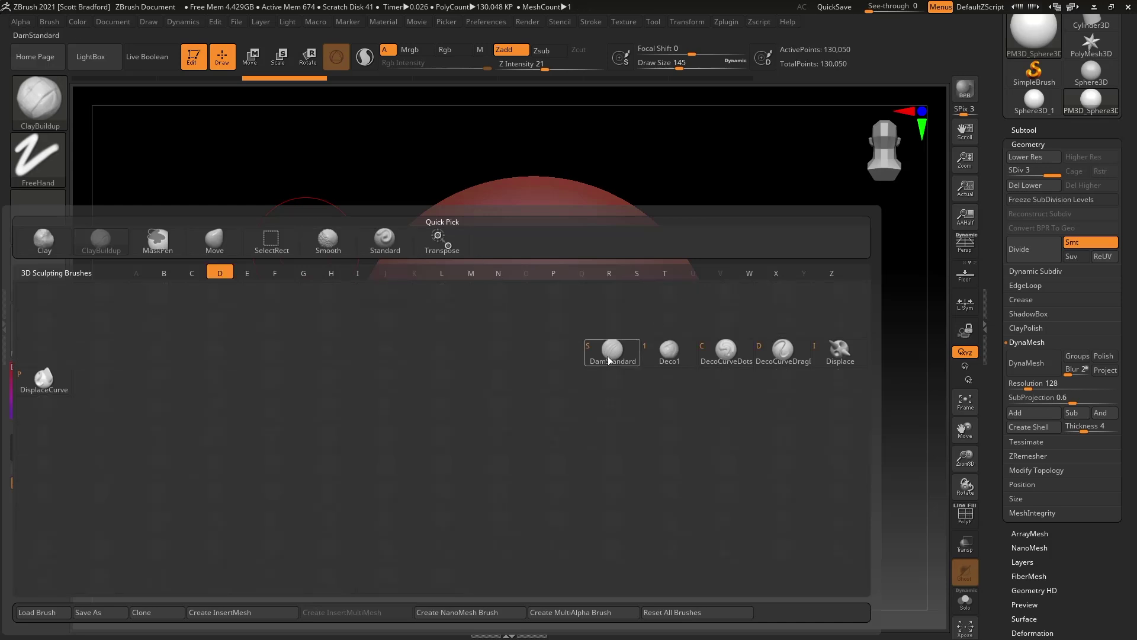
mouse_move(607, 359)
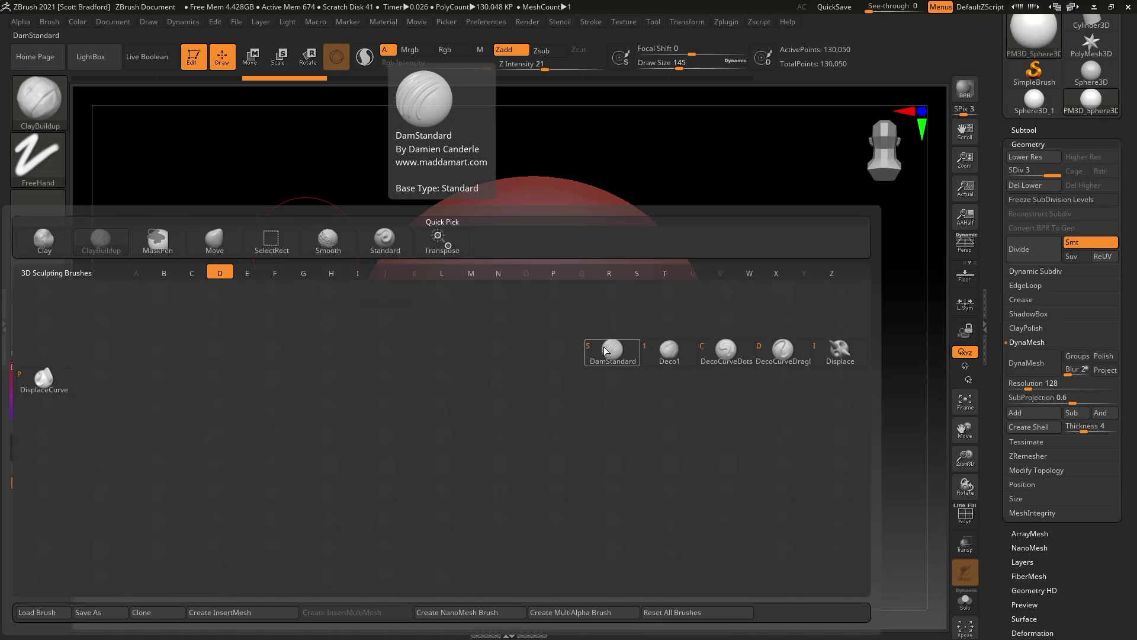
click(611, 356)
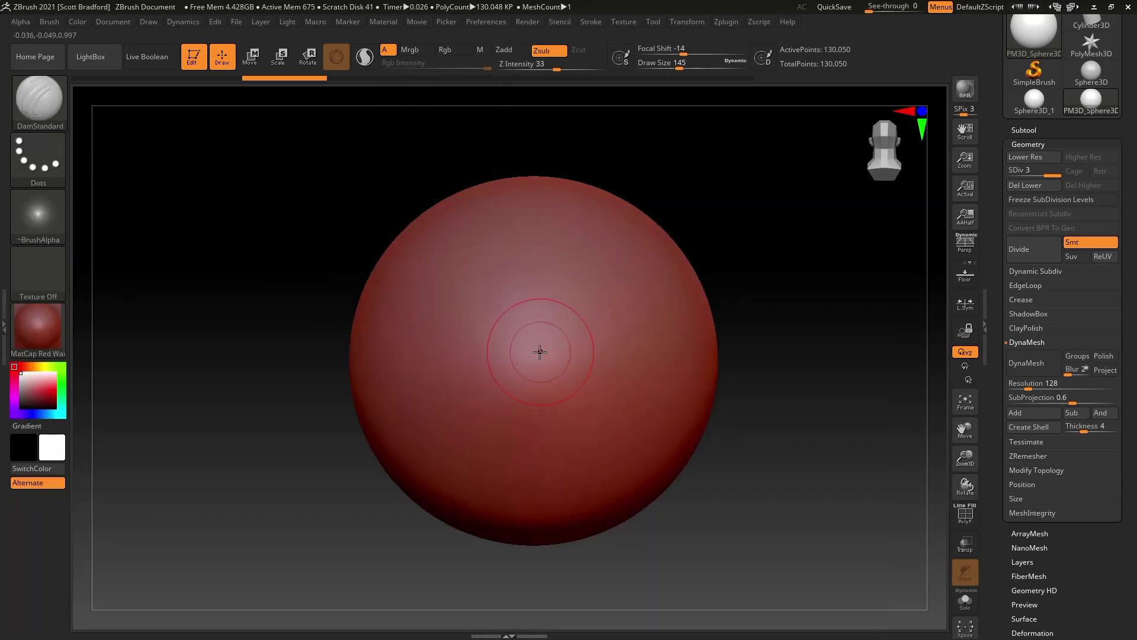
mouse_move(542, 228)
mouse_down()
mouse_move(508, 284)
mouse_move(443, 344)
mouse_move(416, 411)
mouse_move(422, 462)
mouse_up()
mouse_move(588, 258)
mouse_down()
mouse_move(545, 294)
mouse_move(463, 461)
mouse_up()
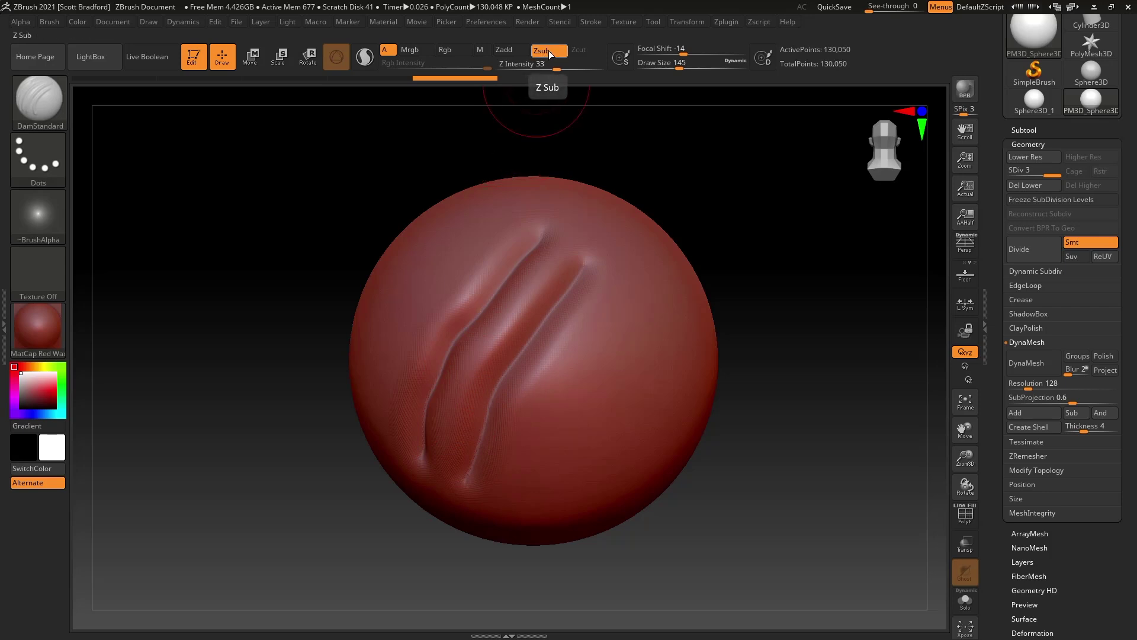
- Carve several more diagonal DamStandard creases beside the first two, covering the sphere's front and side
right_drag(578, 362, 610, 307)
mouse_move(610, 306)
mouse_down()
mouse_move(488, 260)
mouse_move(423, 343)
mouse_move(365, 456)
mouse_up()
drag(436, 269, 342, 432)
right_drag(499, 320, 506, 284)
mouse_move(506, 284)
mouse_down()
mouse_move(465, 328)
mouse_move(385, 489)
mouse_up()
drag(519, 284, 424, 504)
mouse_move(586, 361)
right_down()
mouse_move(647, 333)
mouse_move(650, 309)
mouse_move(693, 314)
mouse_move(596, 323)
right_up()
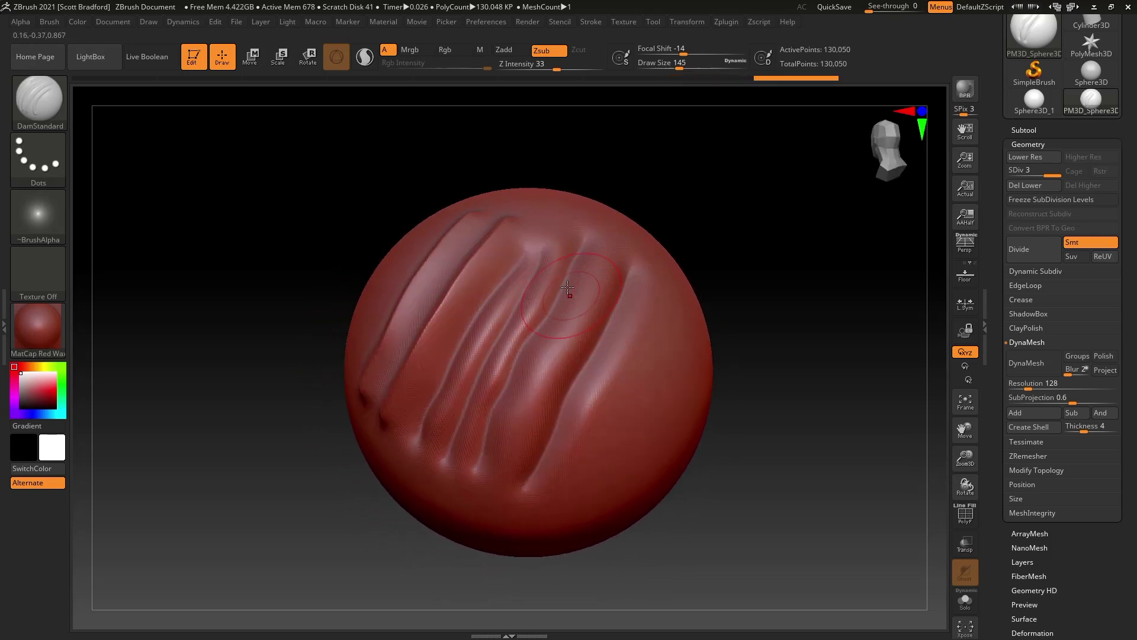
- Reduce the Draw Size to 44 and cut thin DamStandard creases across the broader ones
key(s)
mouse_move(520, 279)
mouse_down()
mouse_move(504, 275)
mouse_move(586, 391)
mouse_up()
drag(471, 320, 596, 467)
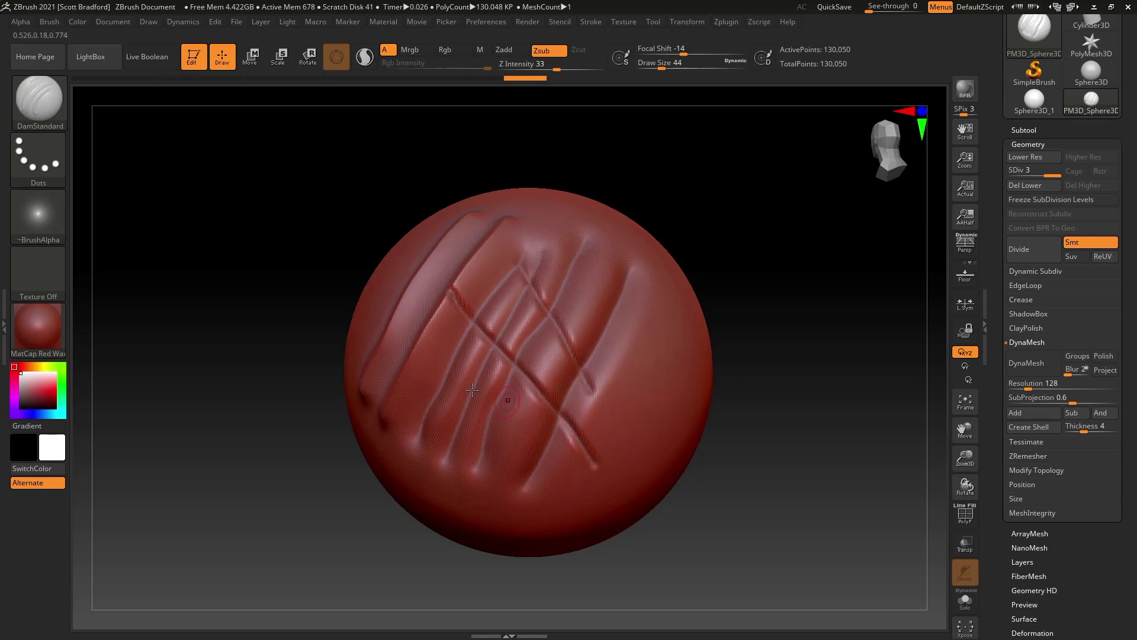
drag(446, 386, 598, 474)
drag(424, 412, 539, 468)
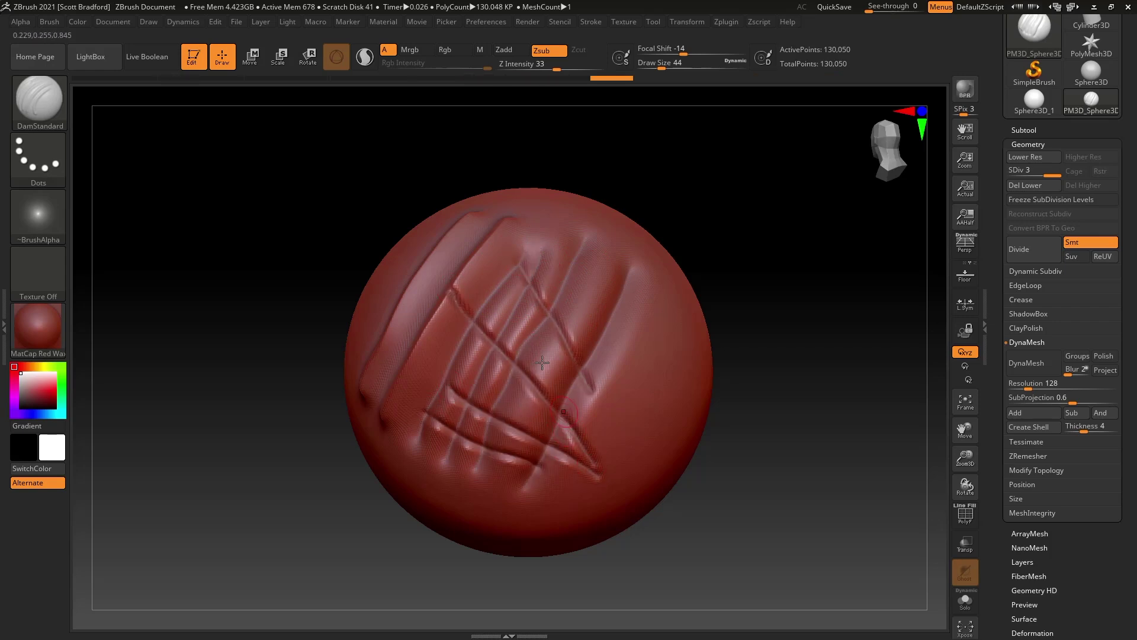
mouse_move(537, 382)
right_down()
mouse_move(536, 356)
mouse_move(529, 399)
right_up()
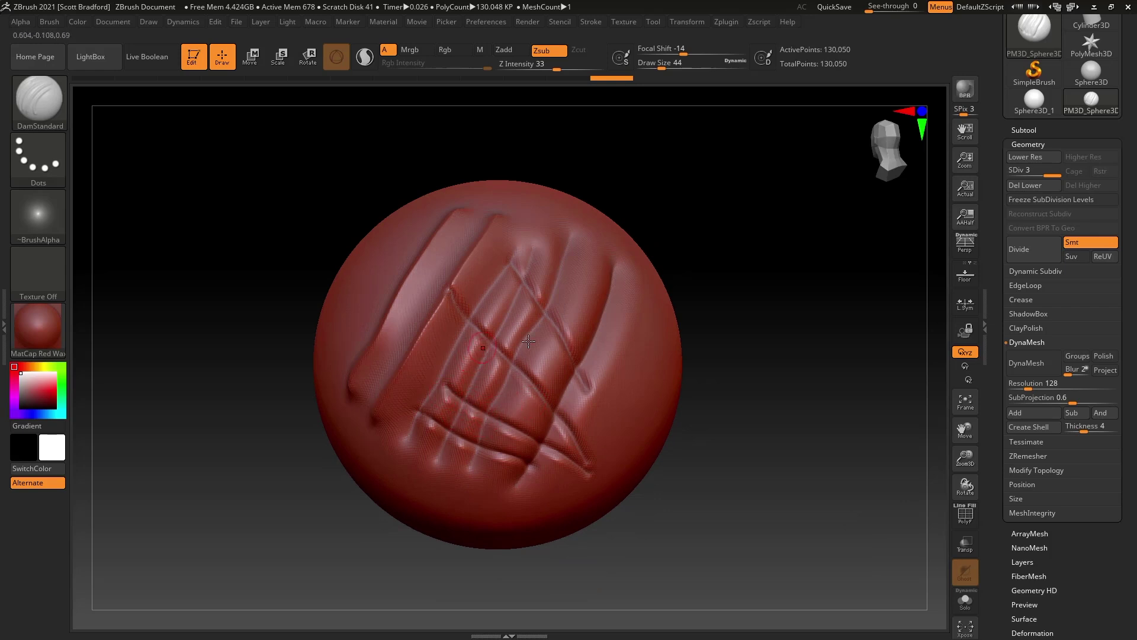
right_drag(496, 343, 528, 354)
- Undo all the DamStandard crease strokes to restore the bare sphere
key(ctrl)
key(ctrl+z)
key(ctrl+z)
key(ctrl+z)
key(ctrl+z)
key(ctrl+z)
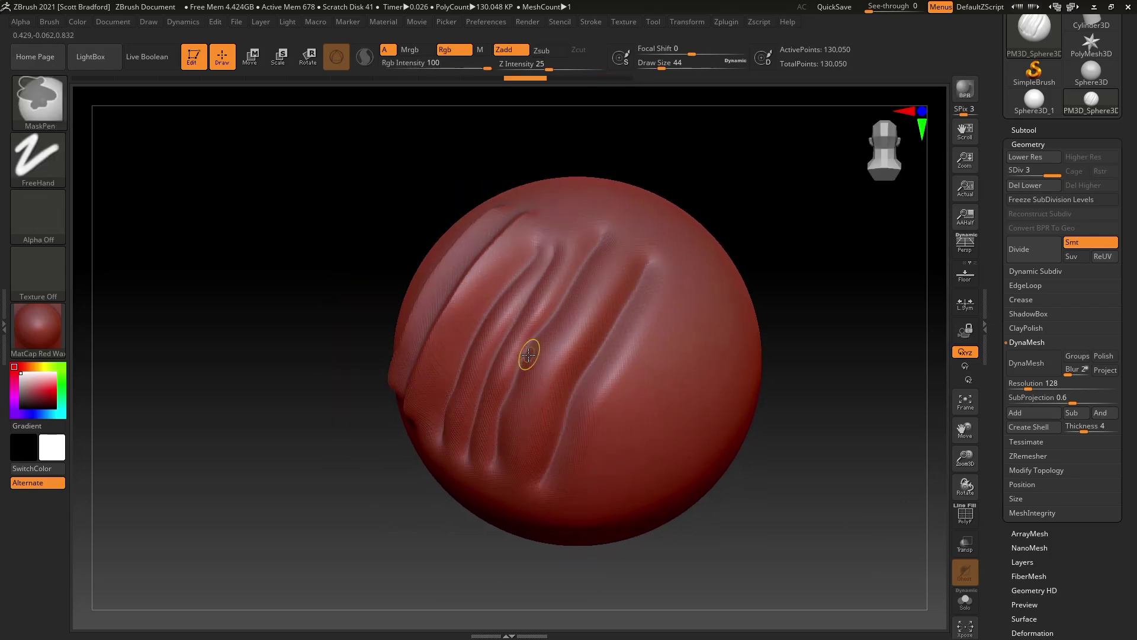
key(ctrl+z)
key(ctrl+z)
key(ctrl+z)
key(ctrl+z)
key(ctrl+z)
key(ctrl+z)
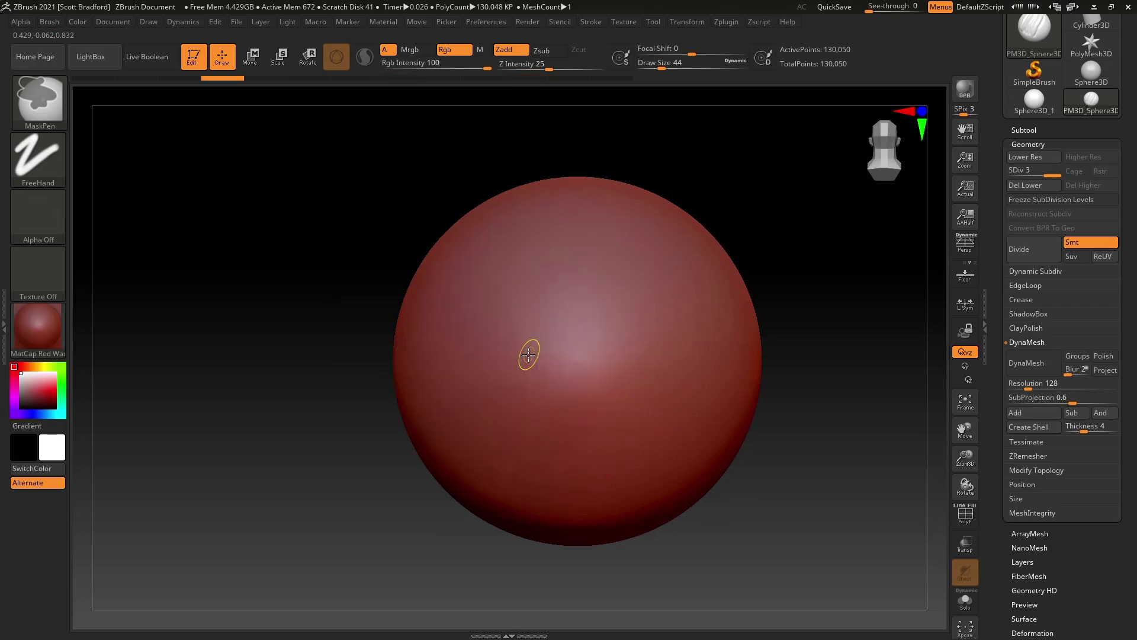
key(ctrl+z)
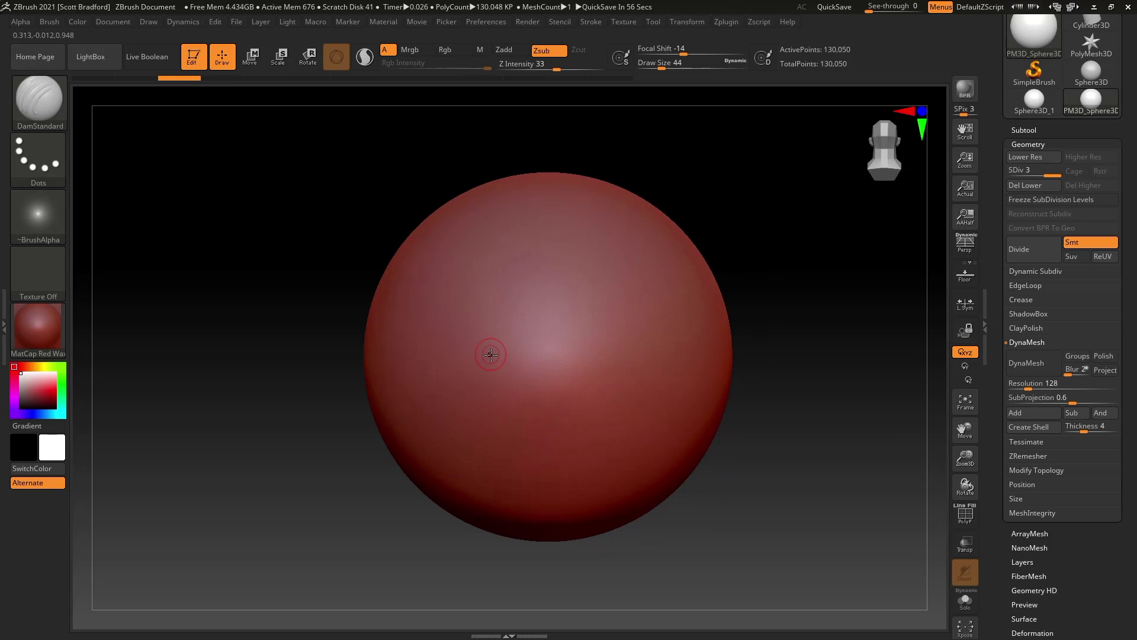
- Select the Move brush and pull two small neighbouring spikes out of the sphere's upper side
key(b)
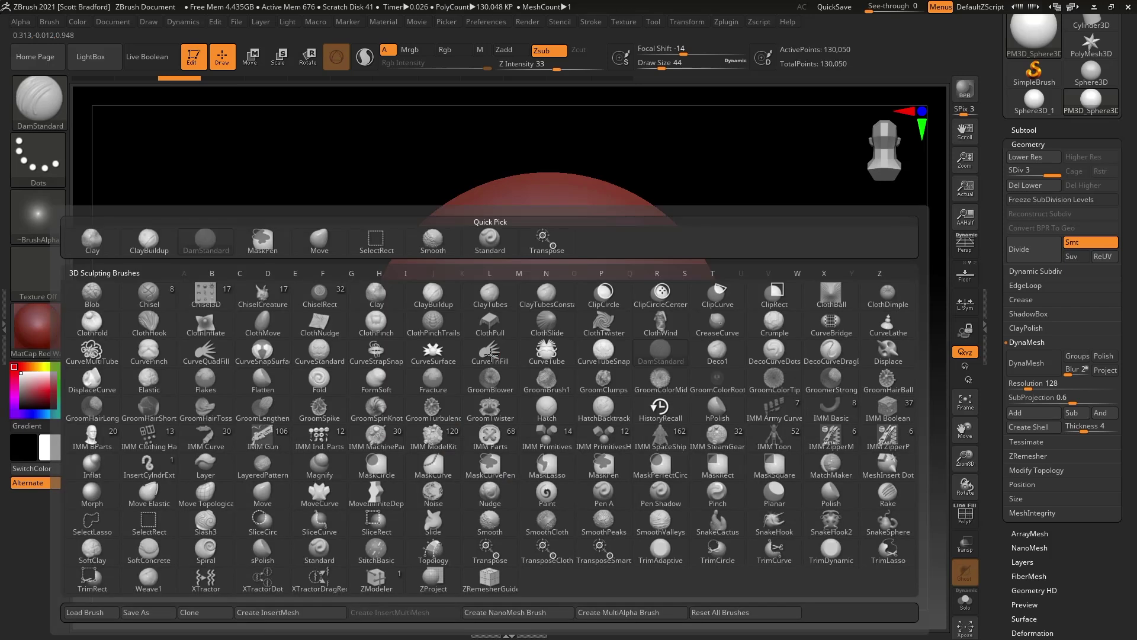
key(m)
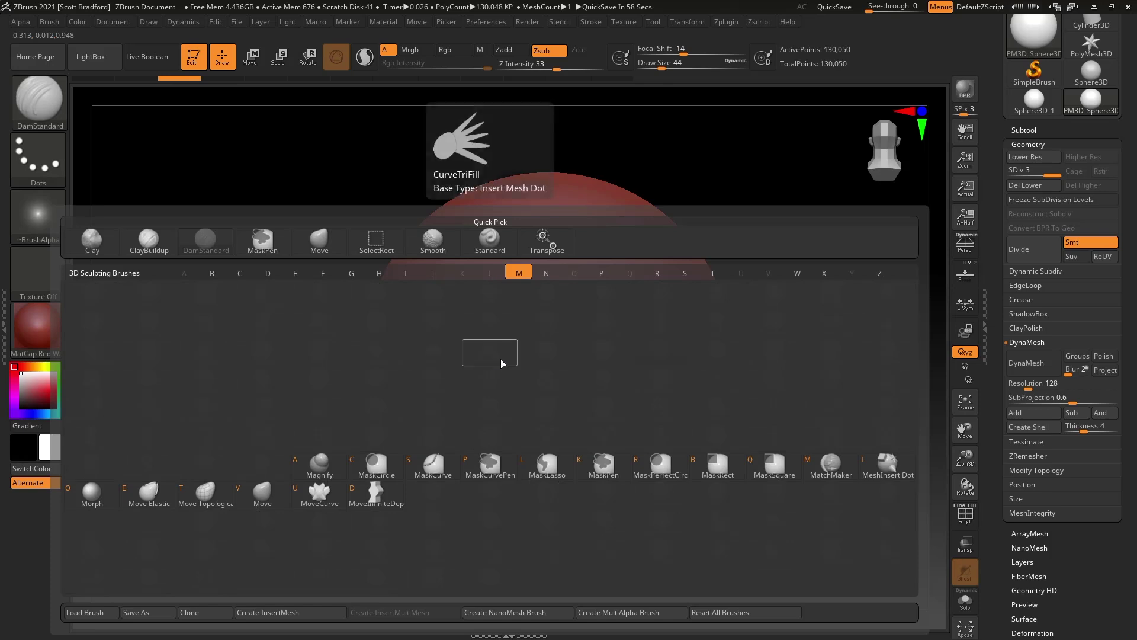
click(256, 498)
right_drag(572, 309, 586, 310)
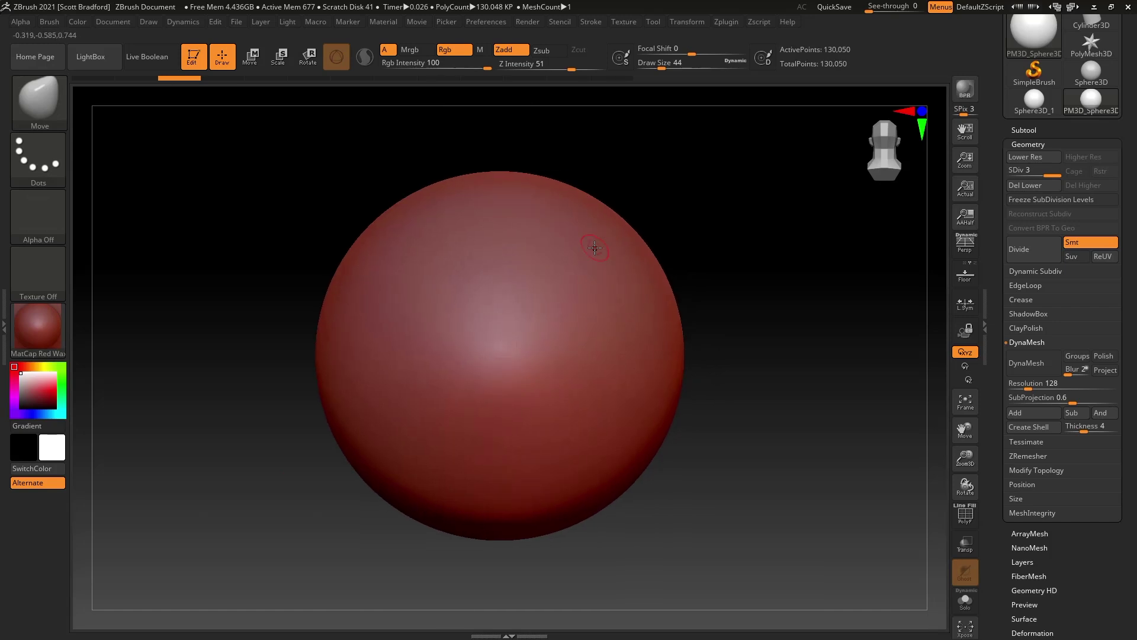
drag(611, 227, 678, 185)
drag(629, 273, 705, 215)
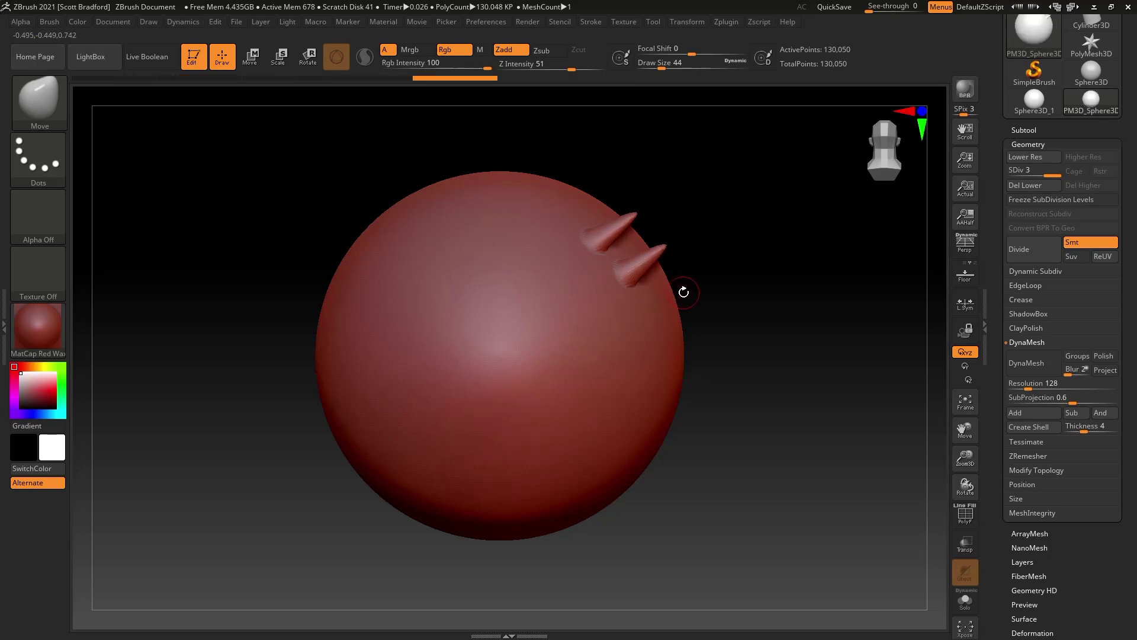
drag(684, 292, 590, 335)
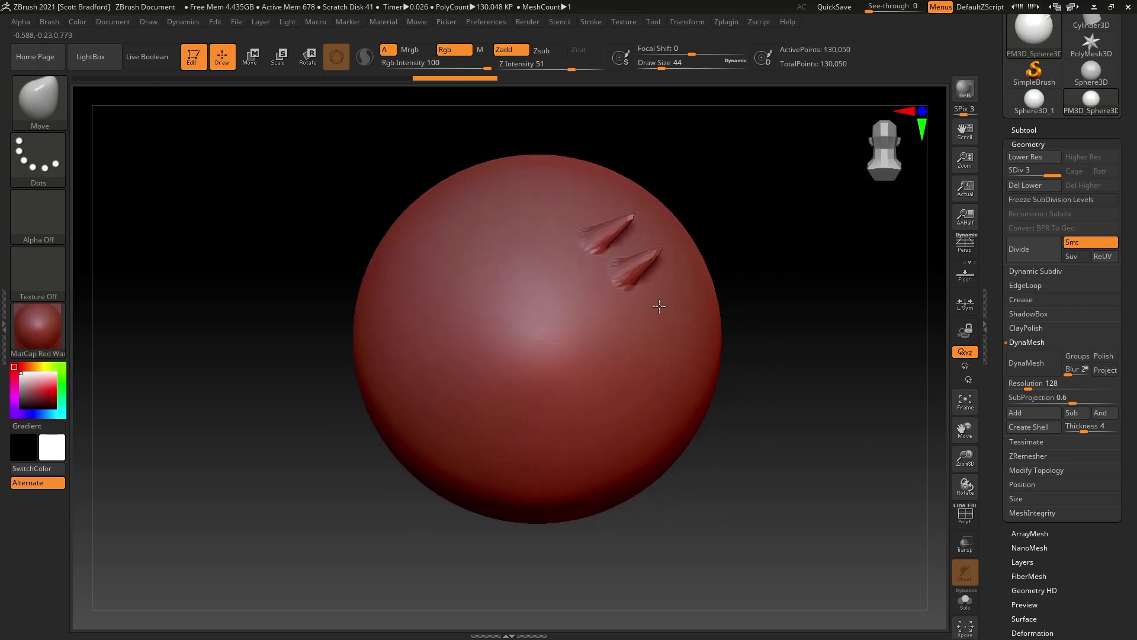
right_drag(590, 336, 586, 299)
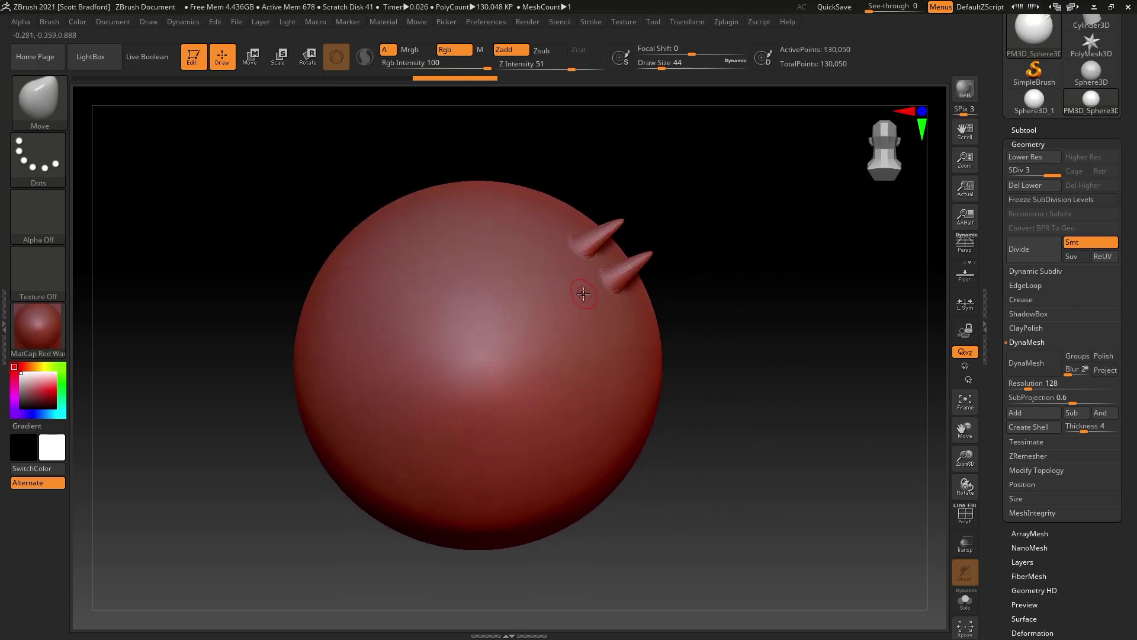
- Set the Draw Size to 251 and pull a broad bulge out of the surface below the spikes
key(s)
drag(584, 294, 619, 304)
right_drag(619, 304, 545, 361)
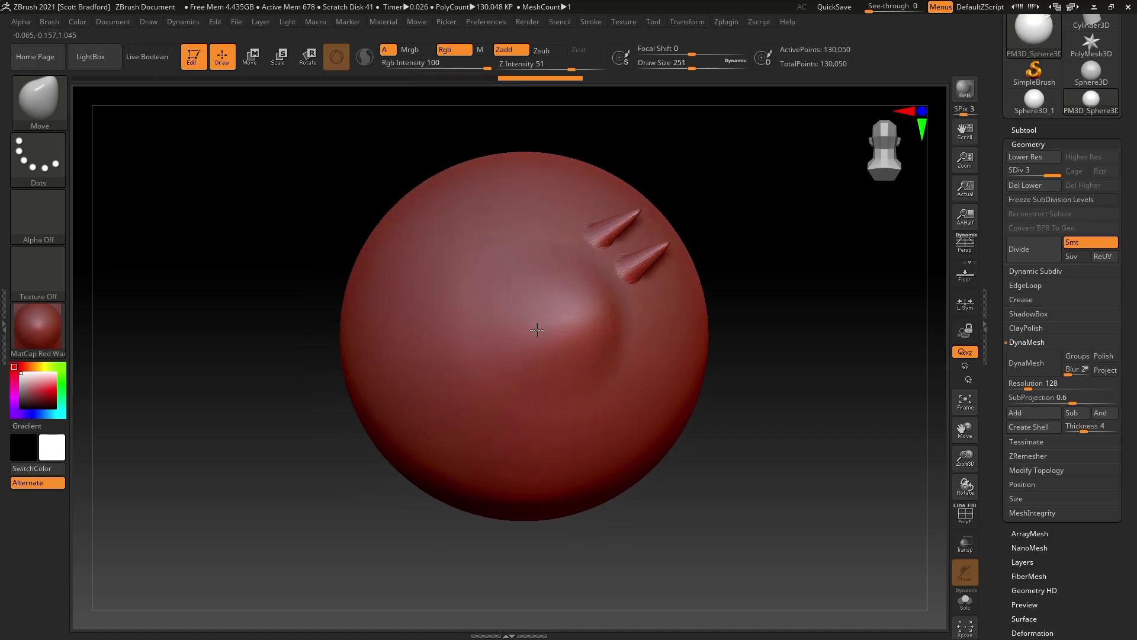
drag(556, 292, 551, 269)
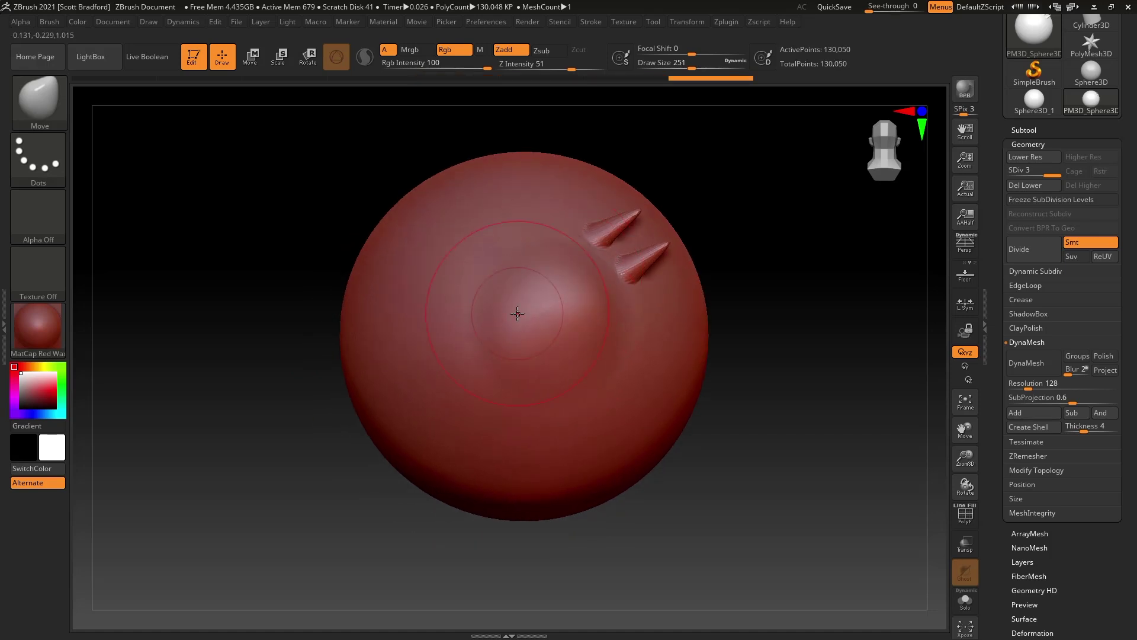
right_drag(518, 313, 589, 338)
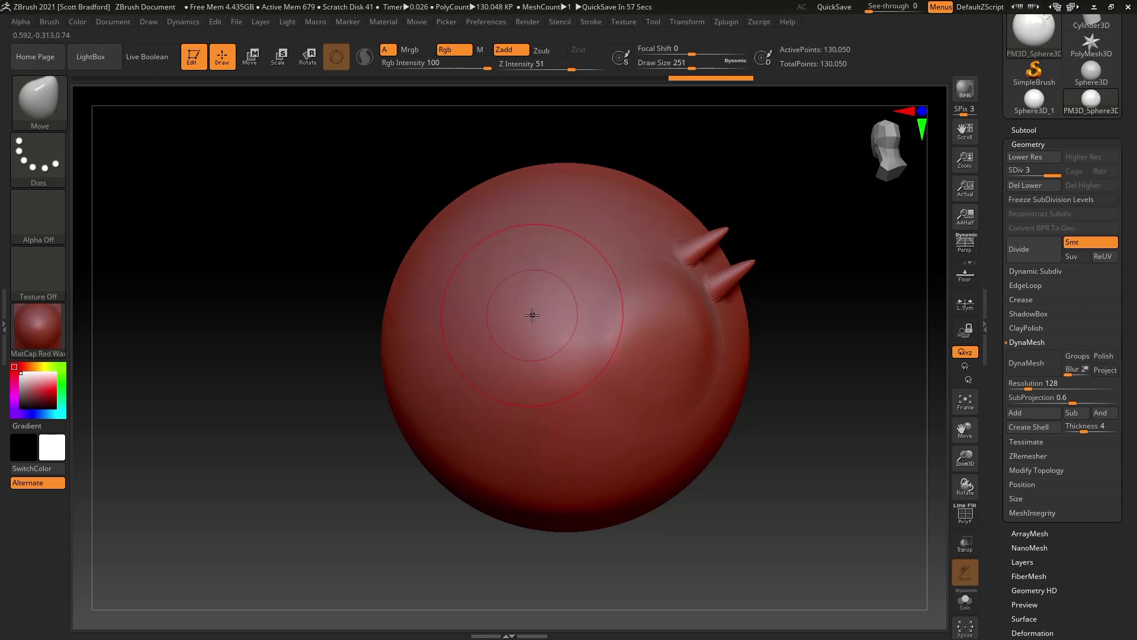
- Switch to the DamStandard brush, set the Draw Size to 140, and carve and deepen one long crease down the sphere's front
key(b)
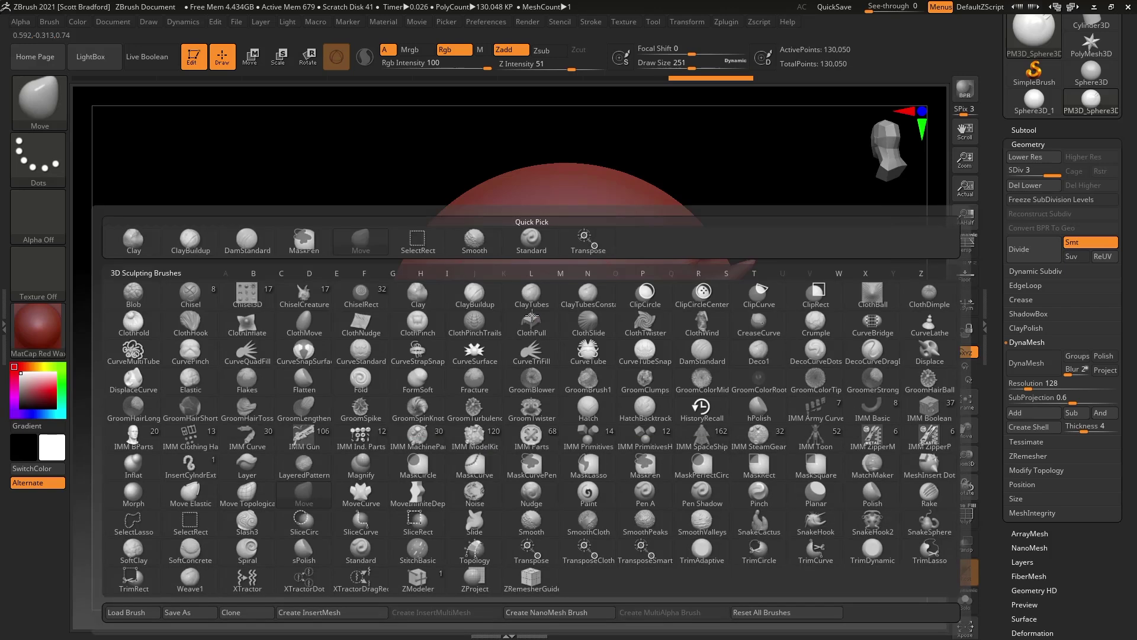
key(d)
key(s)
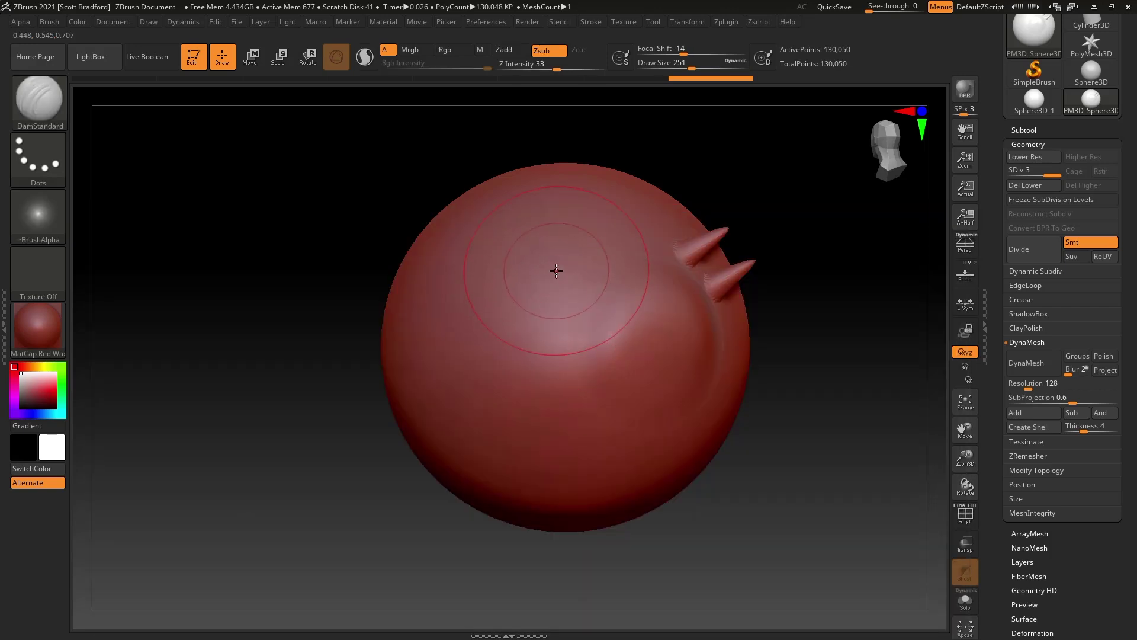
key(s)
drag(559, 256, 547, 255)
mouse_move(571, 208)
mouse_down()
mouse_move(521, 358)
mouse_move(496, 502)
mouse_up()
alt+right_drag(591, 336, 628, 283)
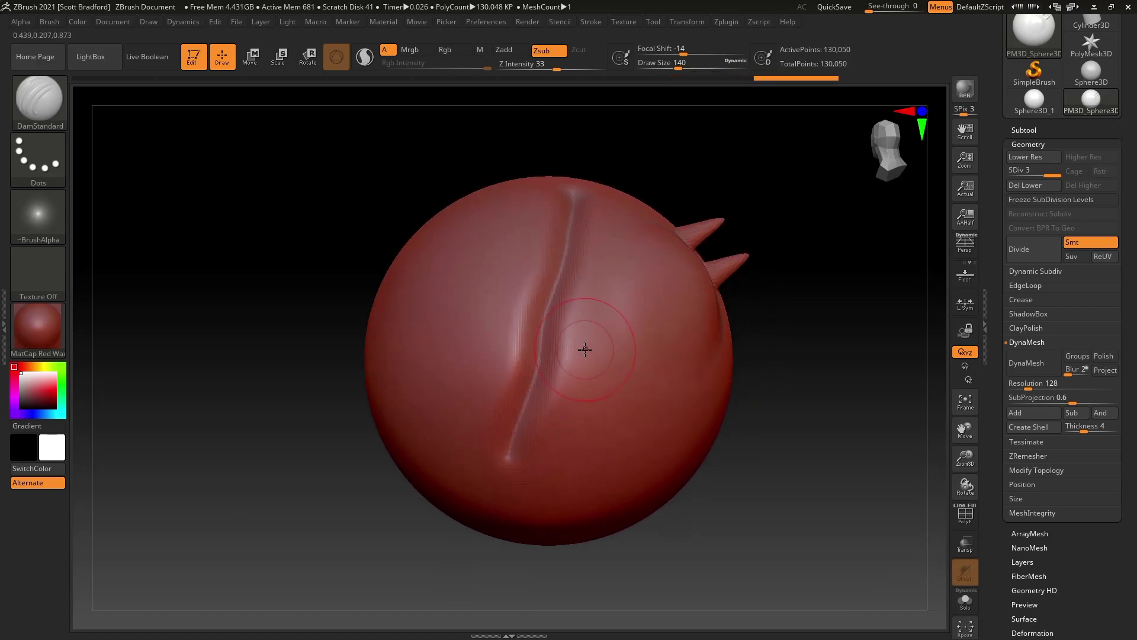
mouse_move(572, 200)
mouse_down()
mouse_move(558, 313)
mouse_move(520, 428)
mouse_up()
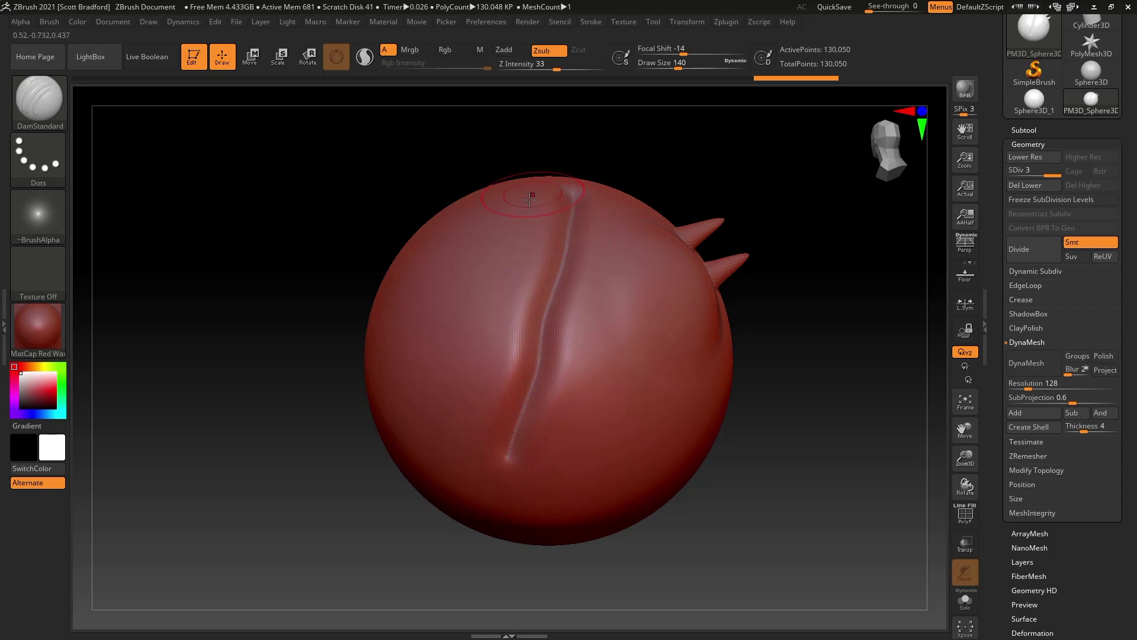
- Carve a second long crease alongside the first, on the side away from the spikes
right_drag(566, 283, 551, 320)
drag(510, 165, 450, 412)
mouse_move(564, 301)
alt+right_down()
mouse_move(566, 335)
mouse_move(645, 280)
mouse_move(581, 347)
alt+right_up()
mouse_move(580, 347)
alt+right_down()
mouse_move(670, 316)
mouse_move(646, 310)
mouse_move(617, 323)
mouse_move(628, 313)
mouse_move(585, 386)
alt+right_up()
ctrl+right_drag(577, 338, 554, 318)
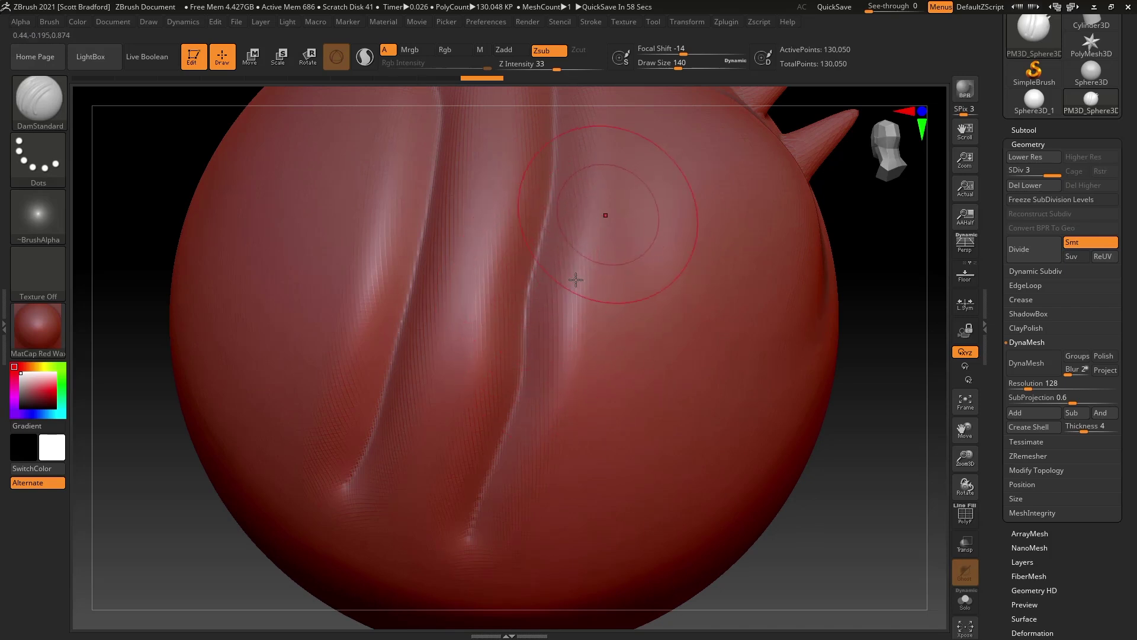
right_drag(554, 348, 549, 343)
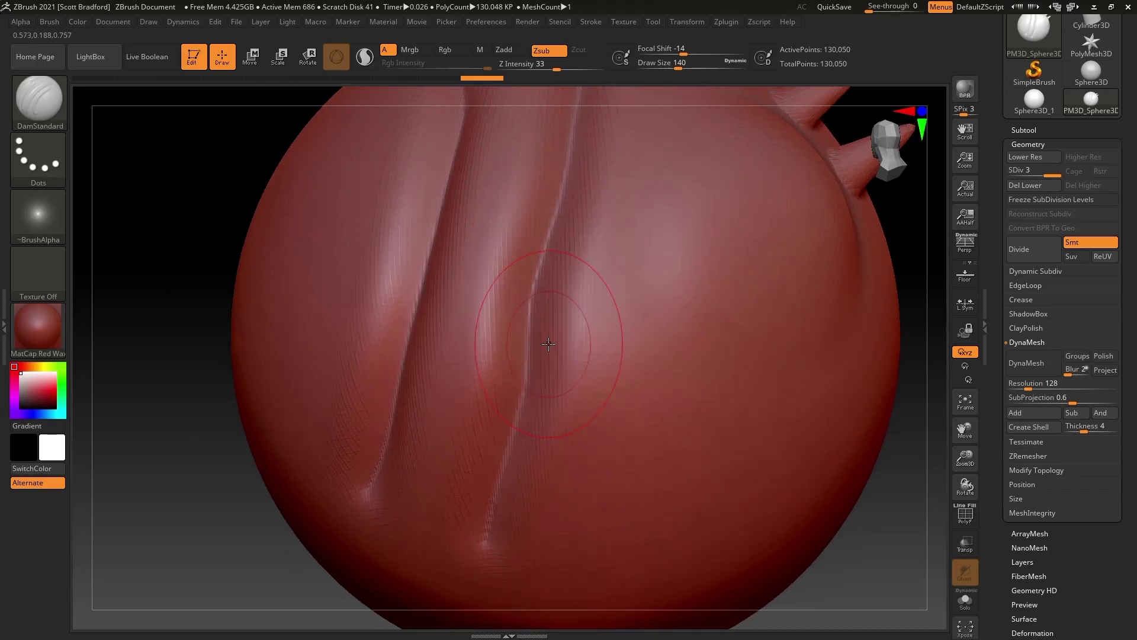
- Switch to the Move brush and nudge the crooked sections of the crease nearer the spikes into a straighter line
key(b)
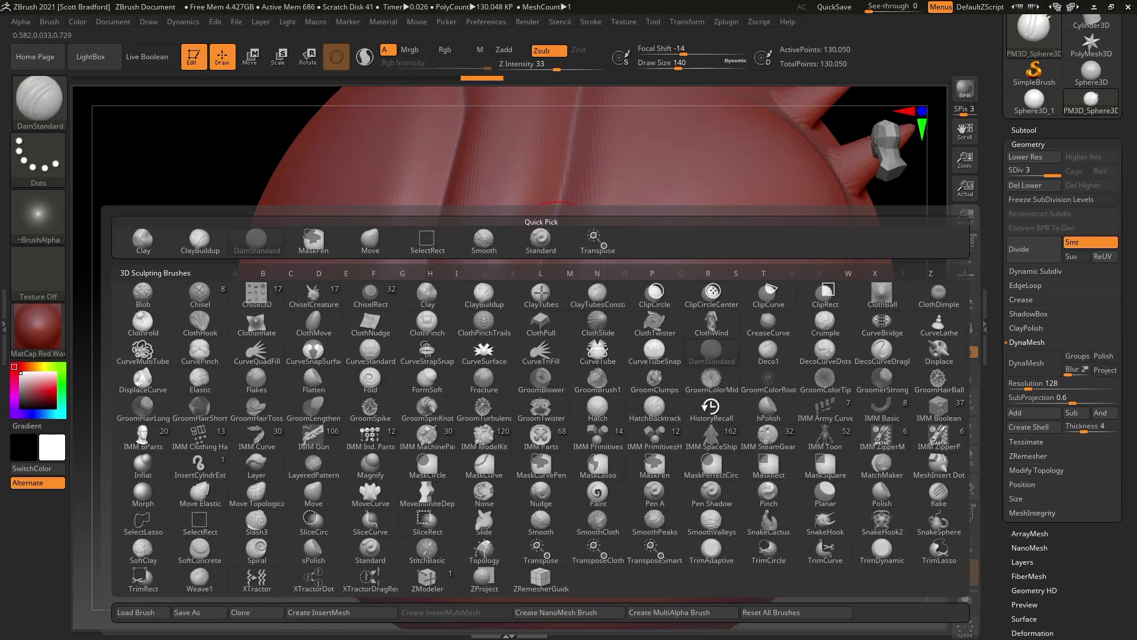
key(m)
key(v)
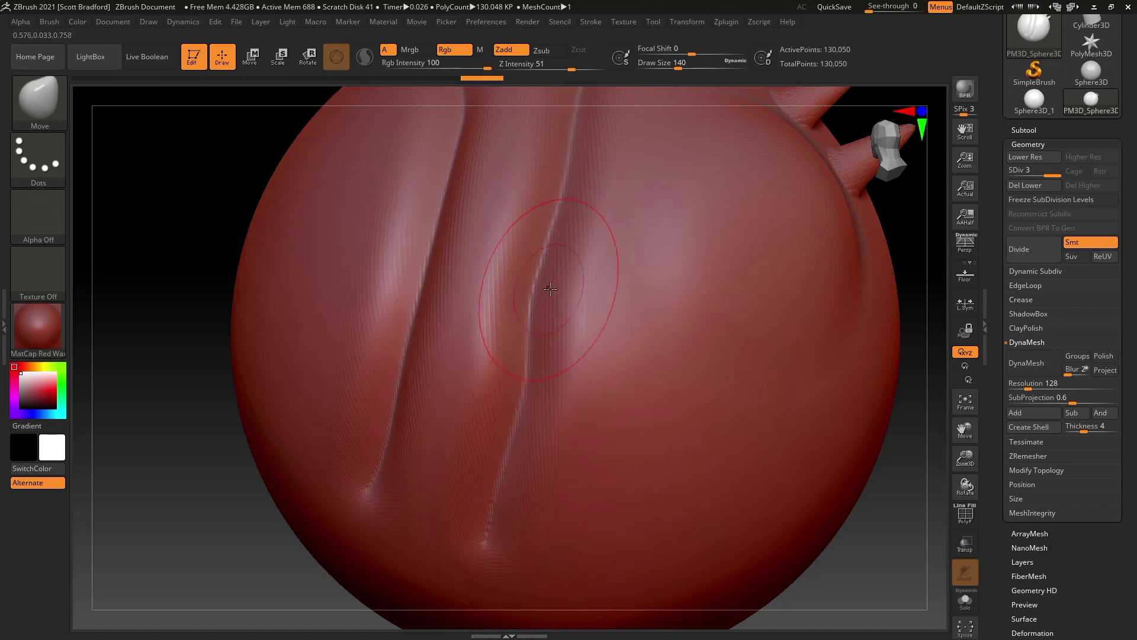
mouse_move(540, 288)
right_down()
mouse_move(554, 291)
mouse_move(541, 308)
mouse_move(534, 270)
mouse_move(590, 364)
right_up()
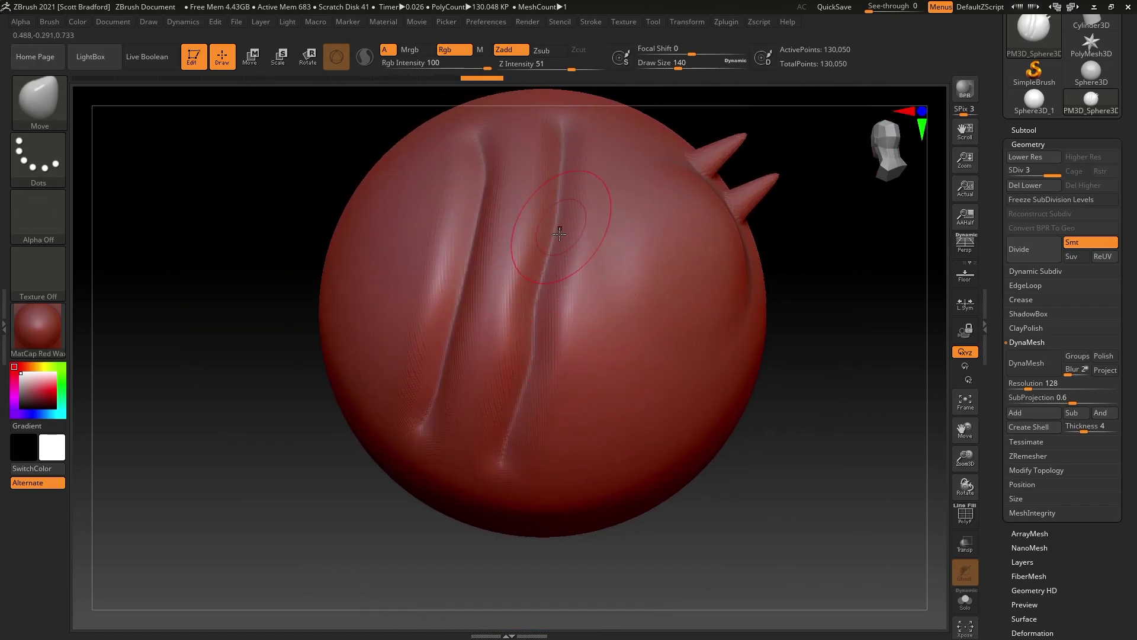
mouse_move(546, 285)
right_down()
mouse_move(520, 407)
mouse_move(551, 323)
mouse_move(500, 330)
mouse_move(494, 315)
right_up()
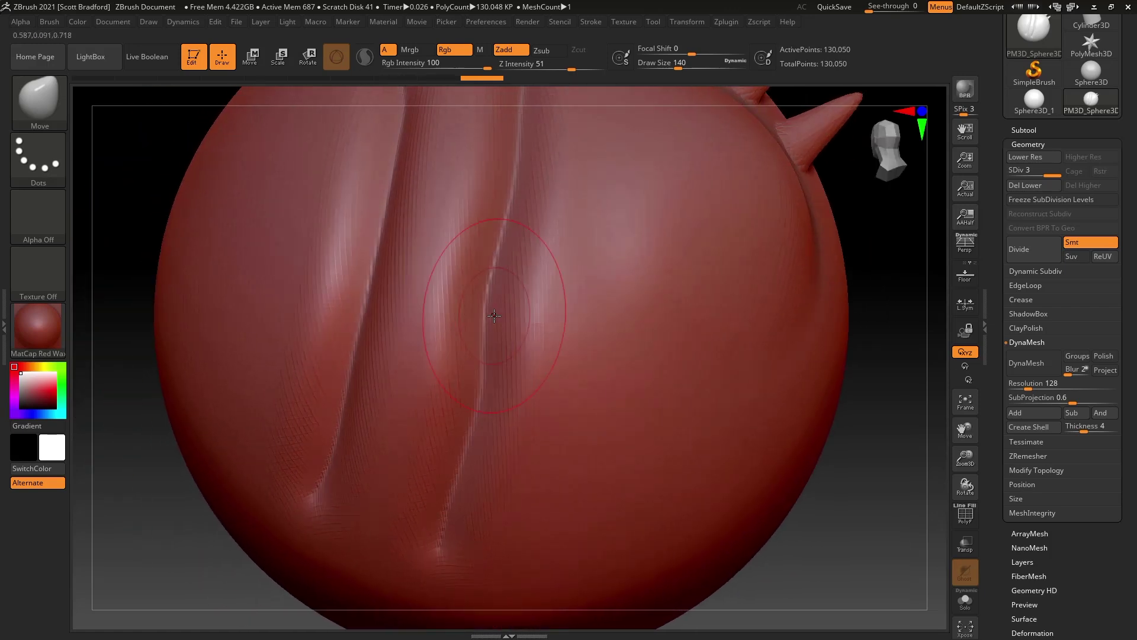
drag(498, 304, 511, 306)
drag(515, 250, 516, 249)
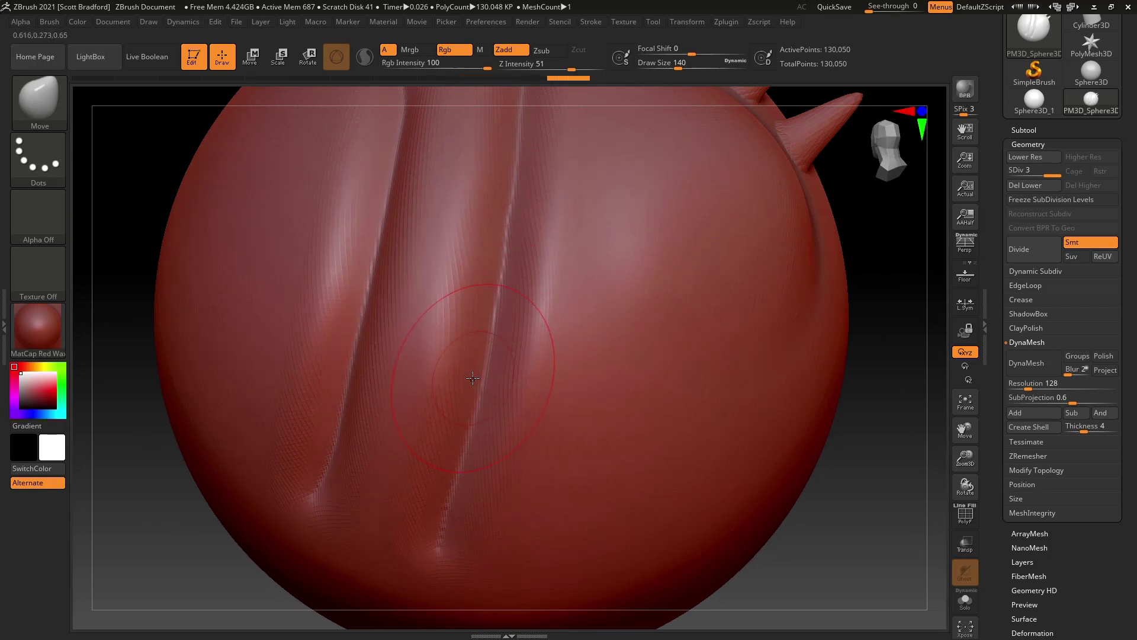
mouse_move(470, 378)
mouse_down()
mouse_move(465, 414)
mouse_move(464, 379)
mouse_up()
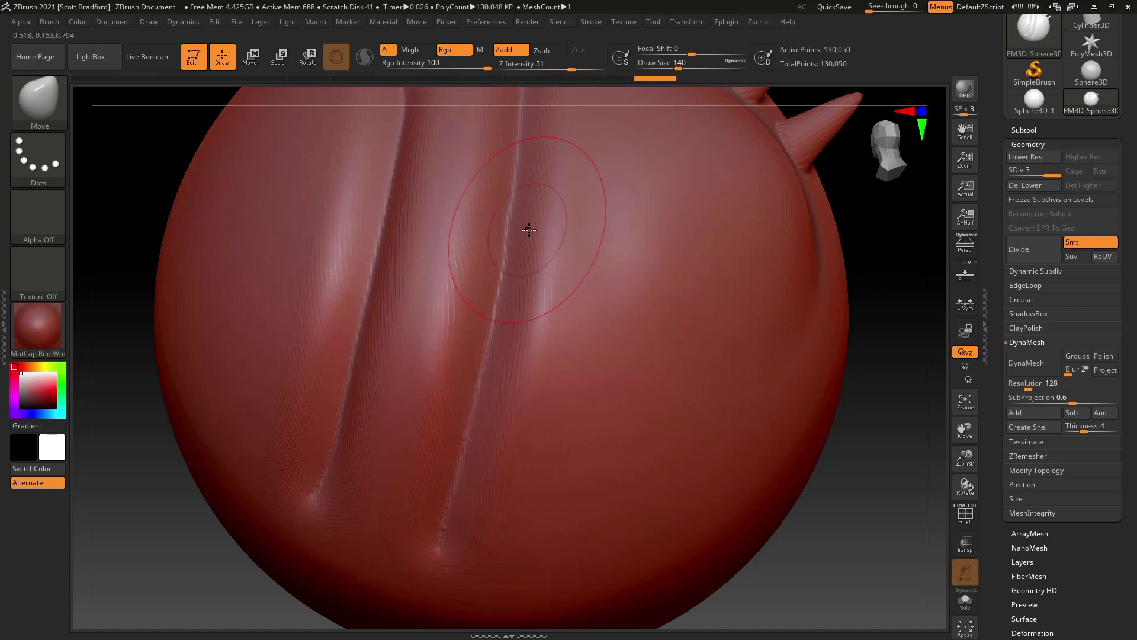
mouse_move(516, 231)
mouse_down()
mouse_move(500, 231)
mouse_move(511, 237)
mouse_up()
- Set the Move brush's Draw Size to 94 and examine both creases from several angles
key(s)
ctrl+right_drag(531, 351, 531, 273)
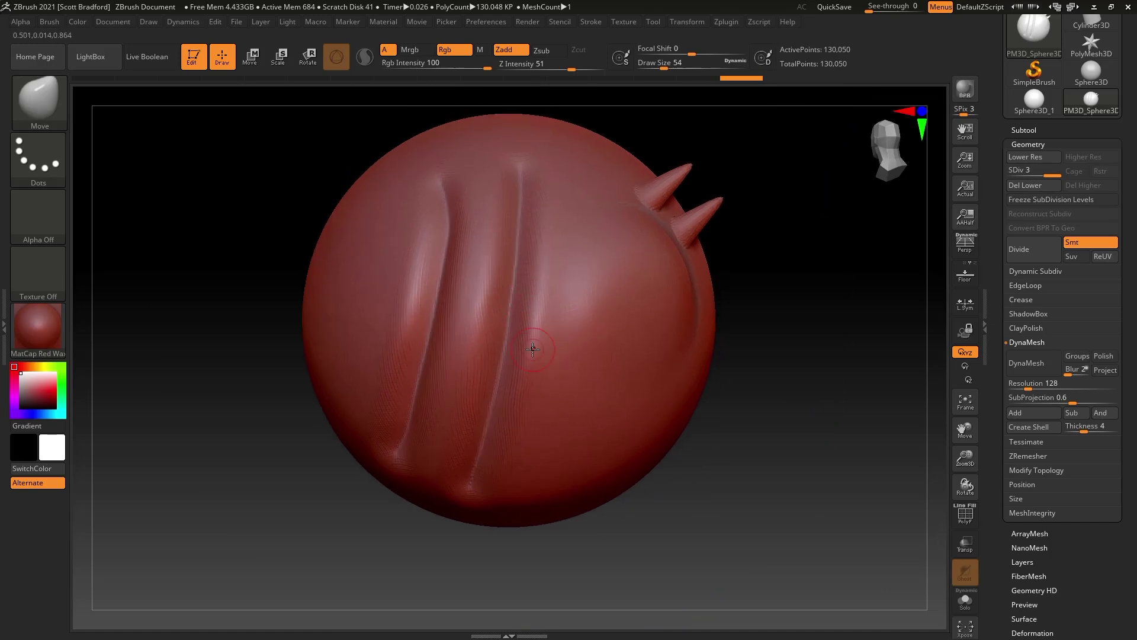
right_drag(499, 356, 530, 350)
key(s)
drag(531, 276, 539, 275)
right_drag(518, 278, 539, 389)
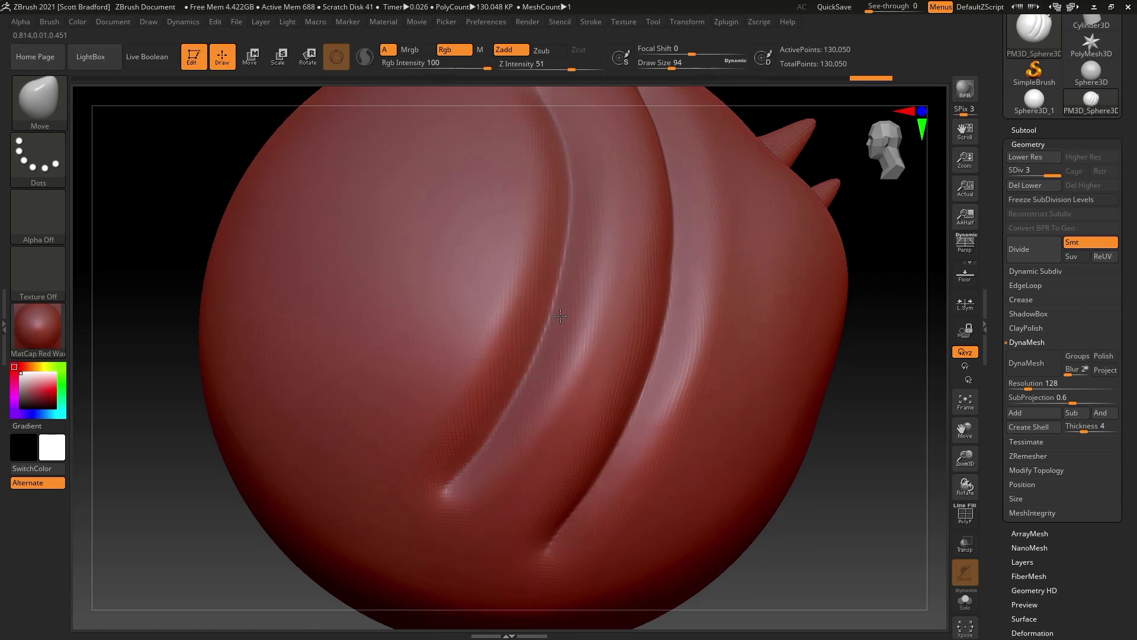
mouse_move(572, 254)
ctrl+right_down()
mouse_move(616, 349)
mouse_move(583, 353)
mouse_move(578, 341)
ctrl+right_up()
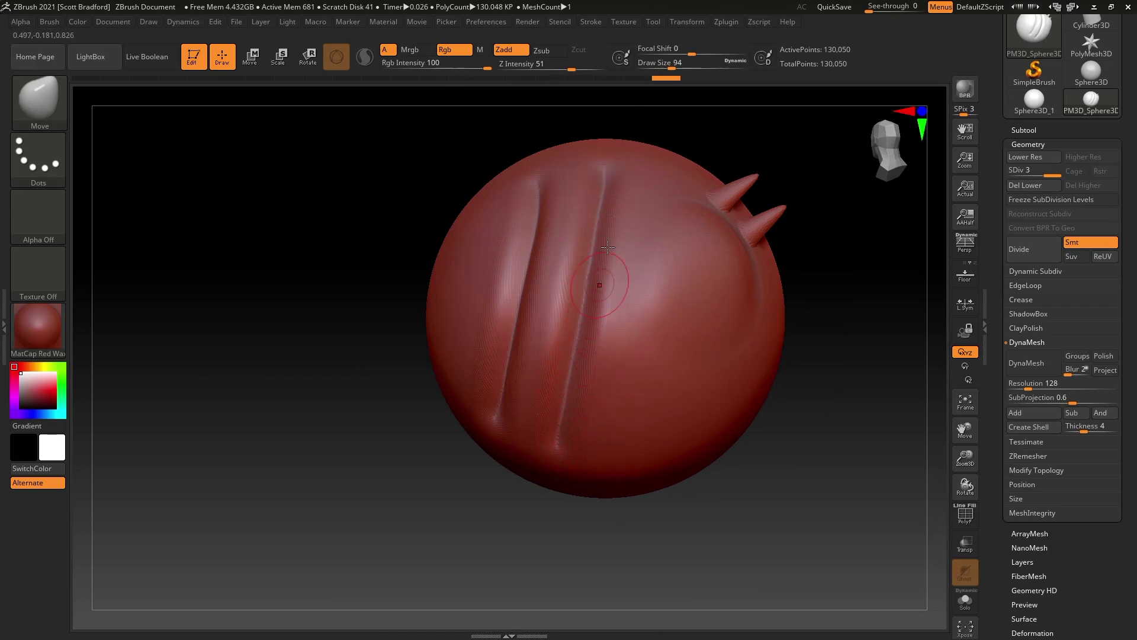
right_drag(577, 380, 560, 375)
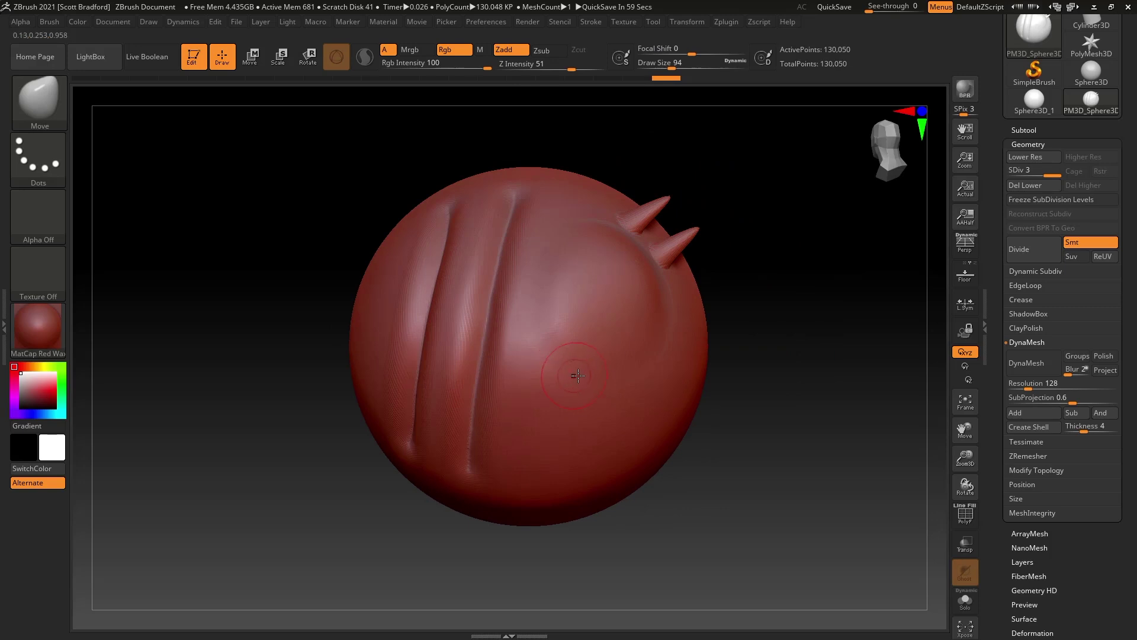
right_drag(647, 337, 293, 339)
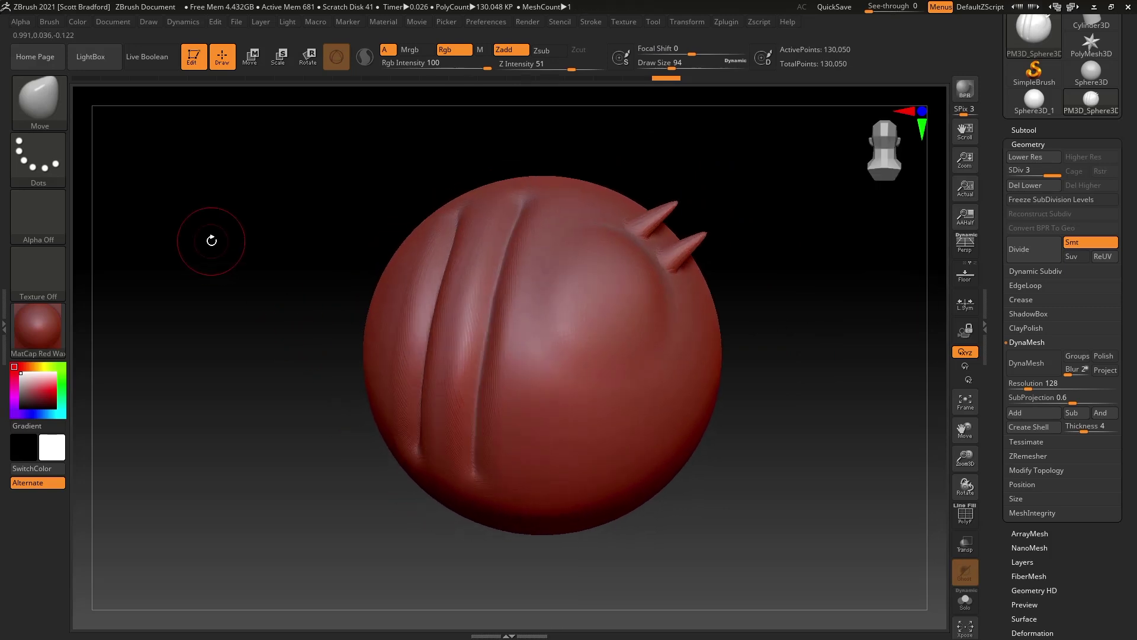
- Switch to the Polish brush, set the Draw Size to 163, and polish the crease nearer the spikes and the surface beside it
click(56, 120)
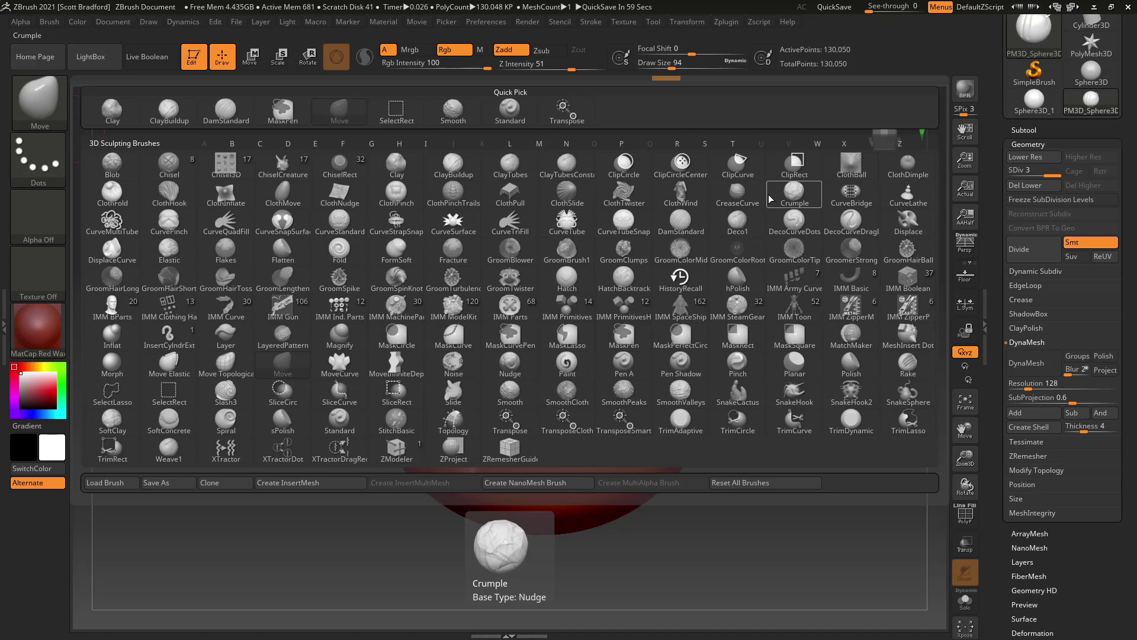
click(855, 363)
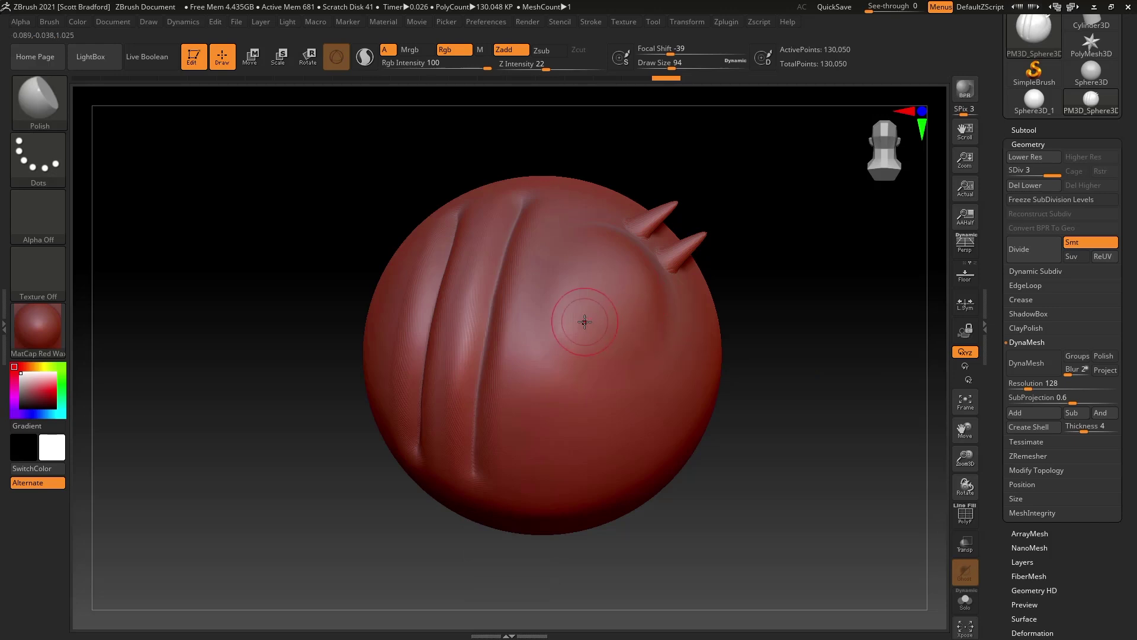
key(s)
drag(549, 322, 549, 321)
alt+right_drag(544, 327, 600, 329)
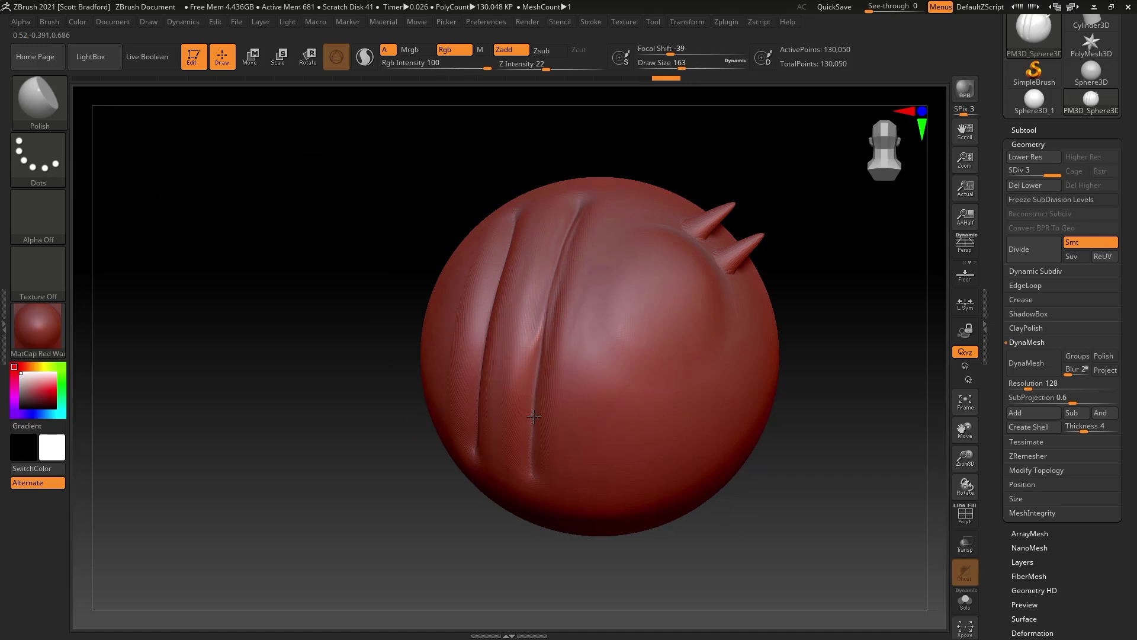
drag(530, 385, 557, 361)
drag(637, 320, 643, 340)
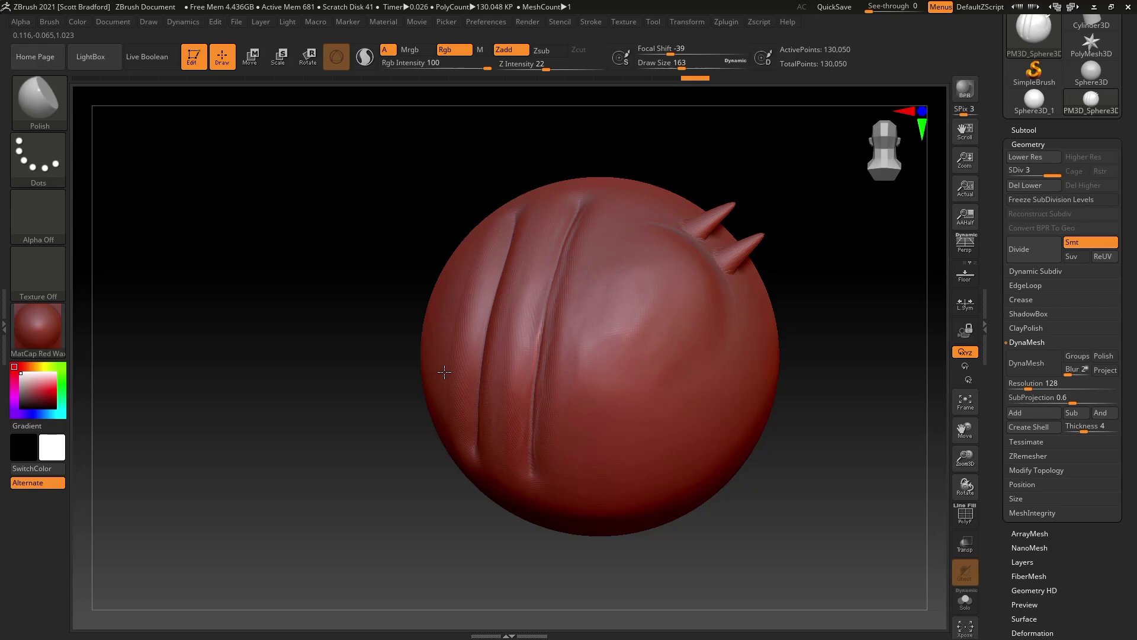
drag(442, 372, 442, 372)
right_drag(442, 372, 497, 365)
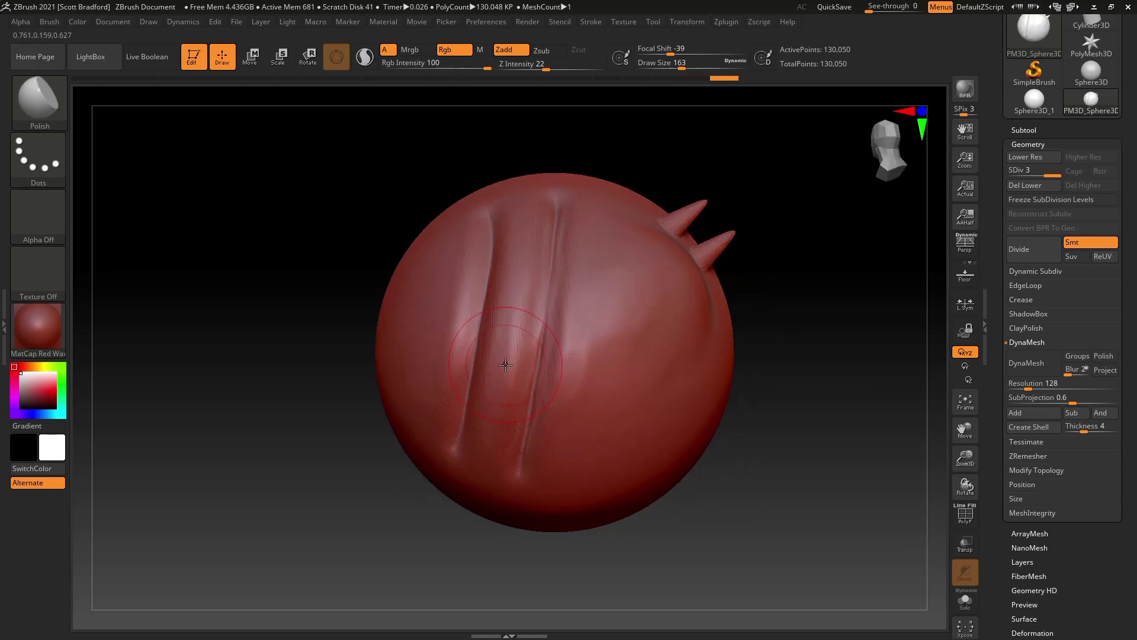
- Switch to the Flatten brush, set the Draw Size to 365, and flatten a large area across the middle of both creases
key(b)
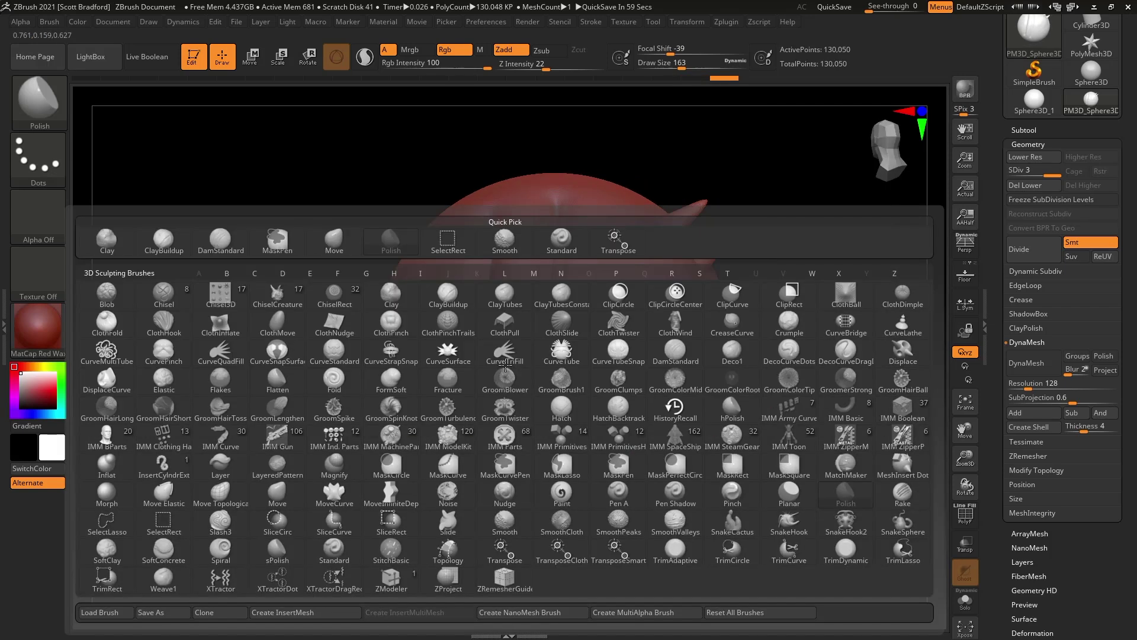
key(f)
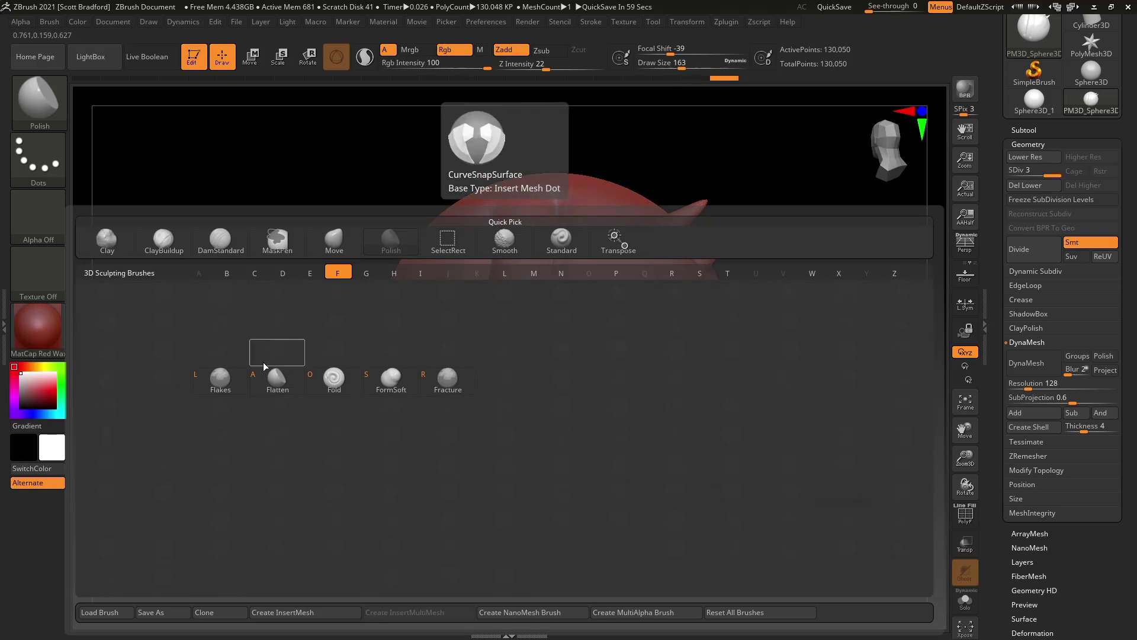
click(276, 379)
mouse_move(546, 283)
mouse_down()
mouse_move(536, 351)
mouse_move(553, 326)
mouse_move(580, 327)
mouse_move(528, 328)
mouse_move(540, 353)
mouse_move(521, 376)
mouse_move(536, 363)
mouse_up()
key(s)
mouse_move(613, 373)
right_down()
mouse_move(563, 385)
mouse_move(576, 393)
mouse_move(599, 382)
mouse_move(587, 393)
mouse_move(534, 395)
right_up()
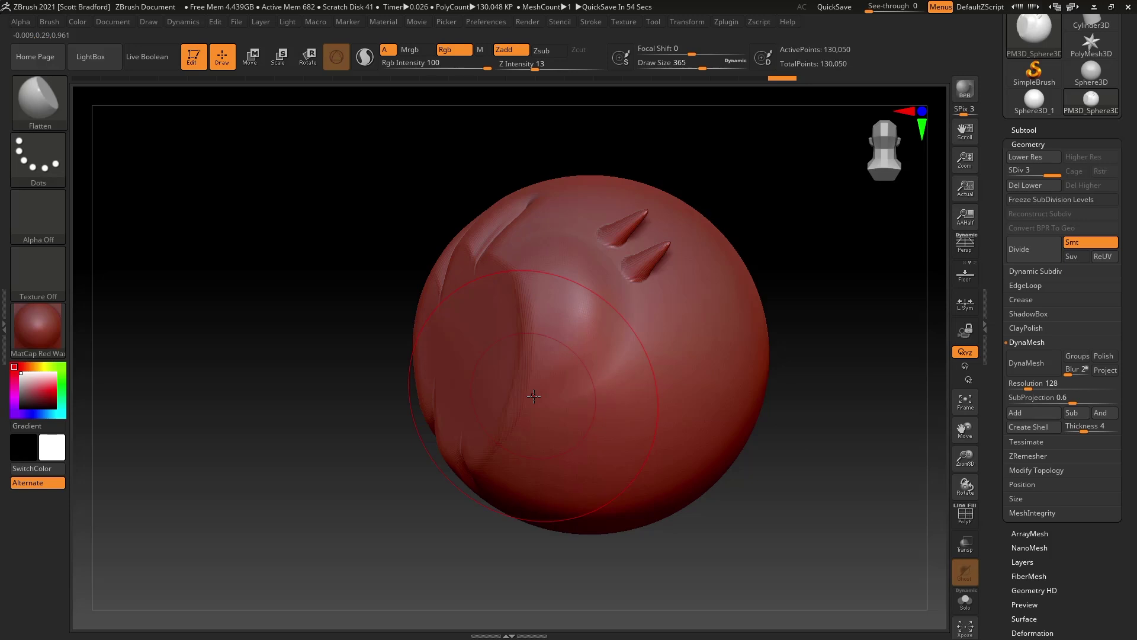
click(41, 109)
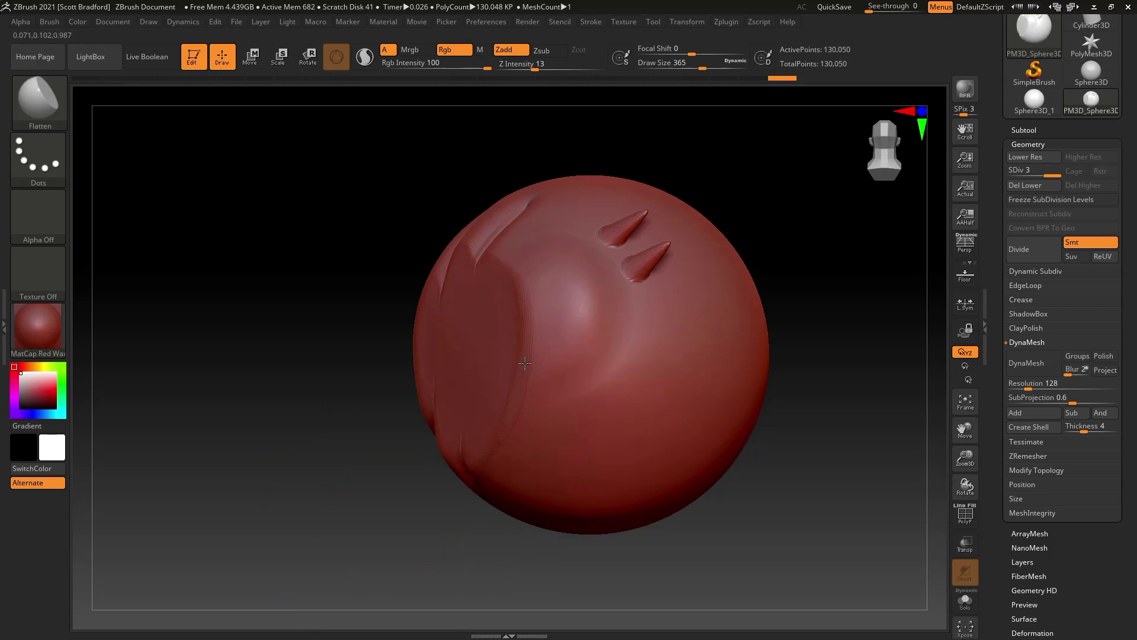
mouse_move(525, 361)
right_down()
mouse_move(525, 396)
mouse_move(592, 361)
mouse_move(548, 368)
mouse_move(563, 304)
right_up()
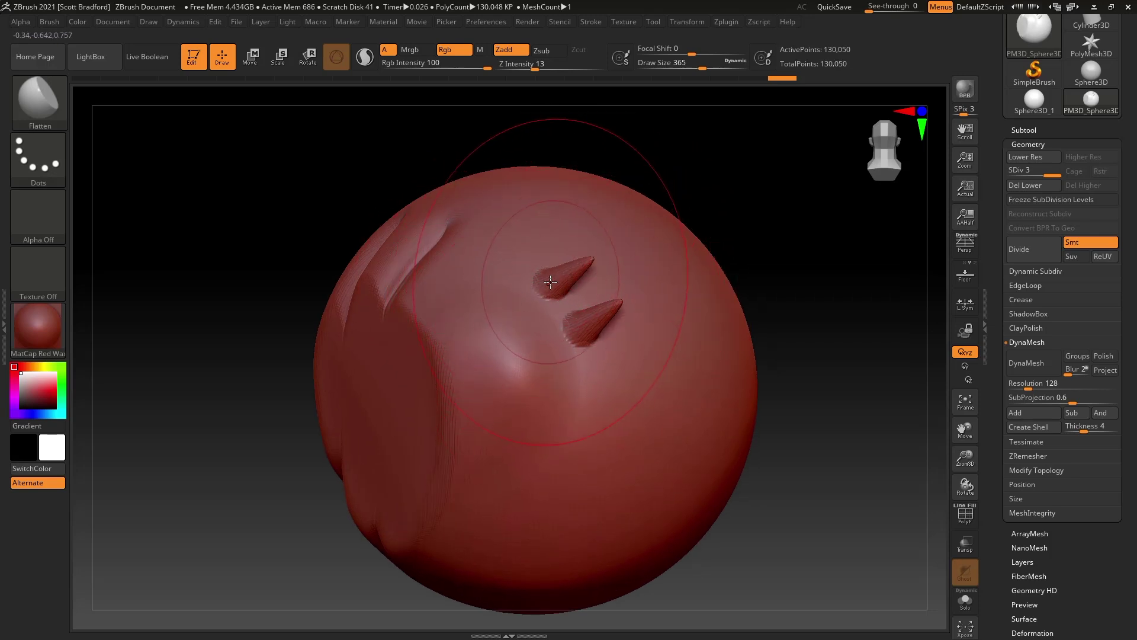
- Set the Draw Size to 112, then flatten and soften the bulge between the flat face and the spikes
key(s)
drag(567, 328, 539, 331)
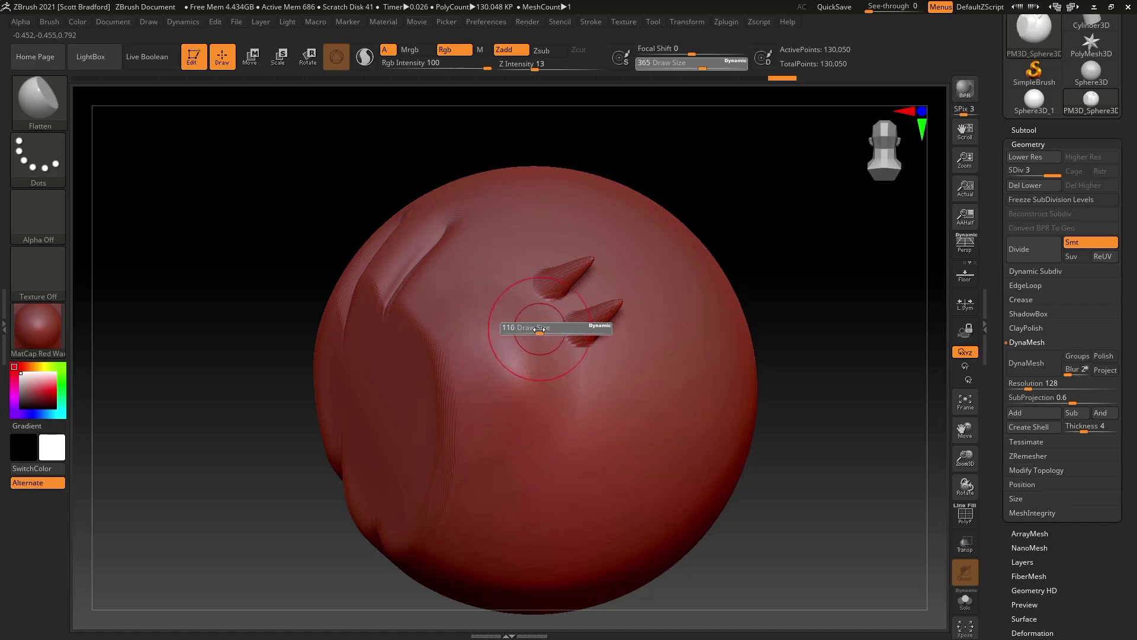
alt+right_drag(596, 410, 526, 385)
alt+right_drag(614, 323, 605, 386)
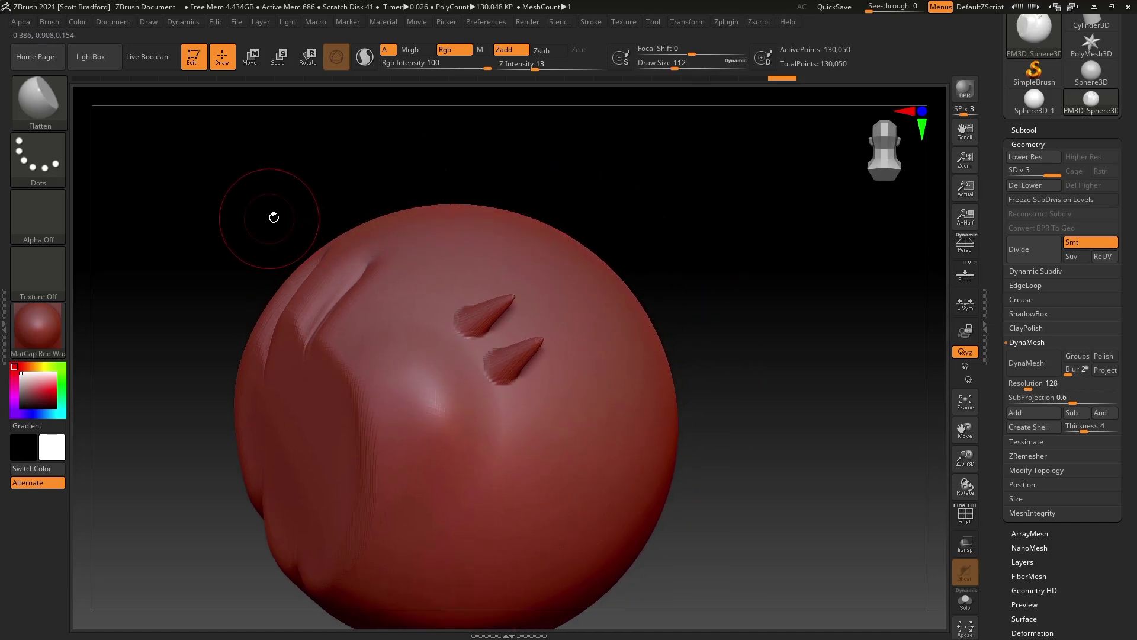
key(shift)
mouse_move(382, 446)
shift+mouse_down()
mouse_move(383, 425)
mouse_move(409, 440)
shift+mouse_up()
alt+right_drag(403, 448, 481, 370)
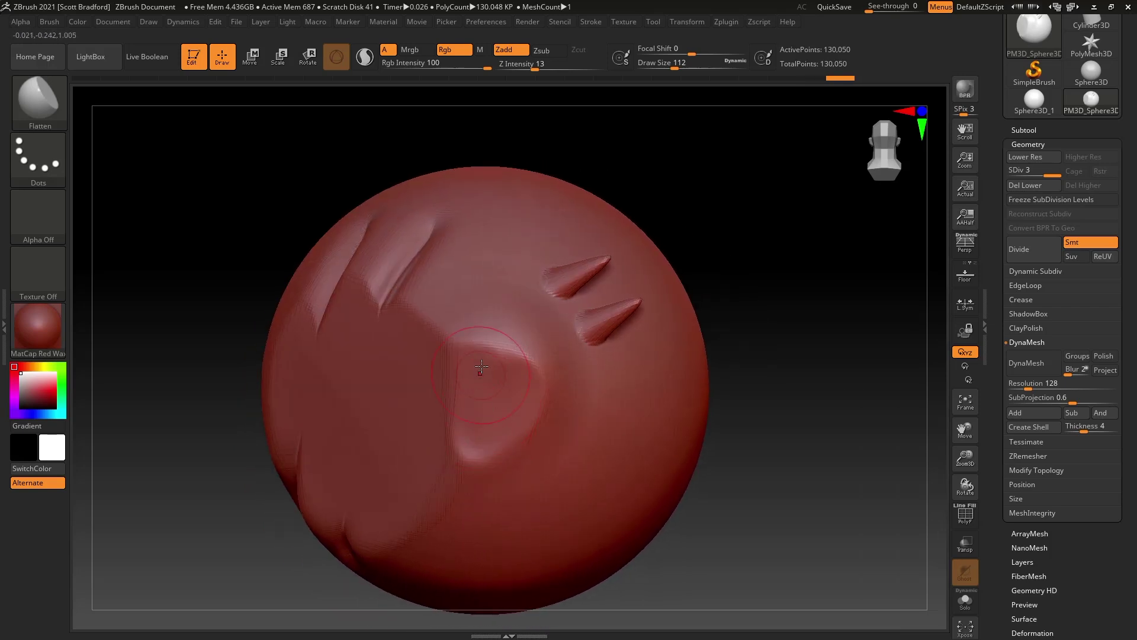
- Smooth the upper ends of the creases and the upper rim of the flattened area
key(shift)
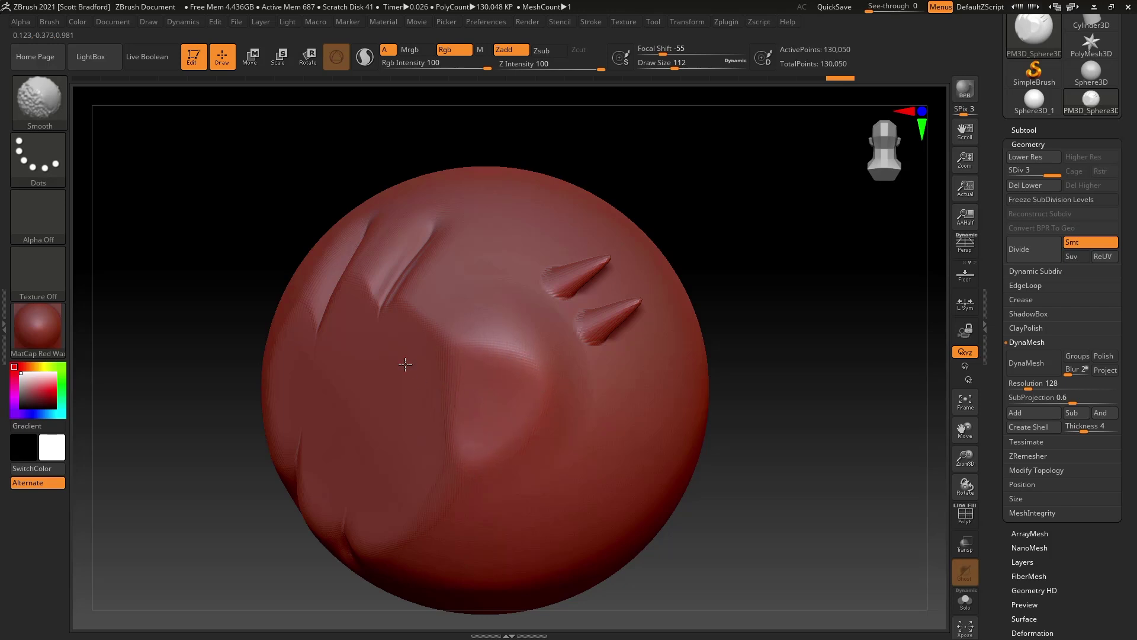
mouse_move(418, 279)
right_down()
mouse_move(403, 282)
mouse_move(527, 291)
right_up()
shift+drag(374, 330, 411, 277)
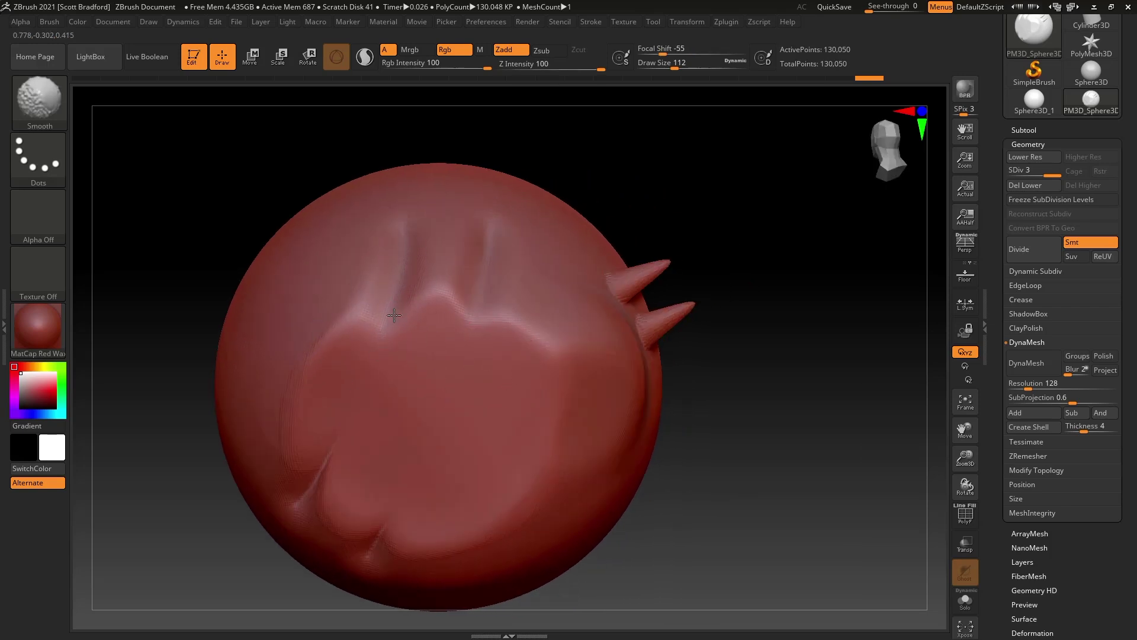
- Smooth the remaining crease ends and sharp ridges along the lower and outer rim of the flattened area
ctrl+right_drag(361, 557, 401, 401)
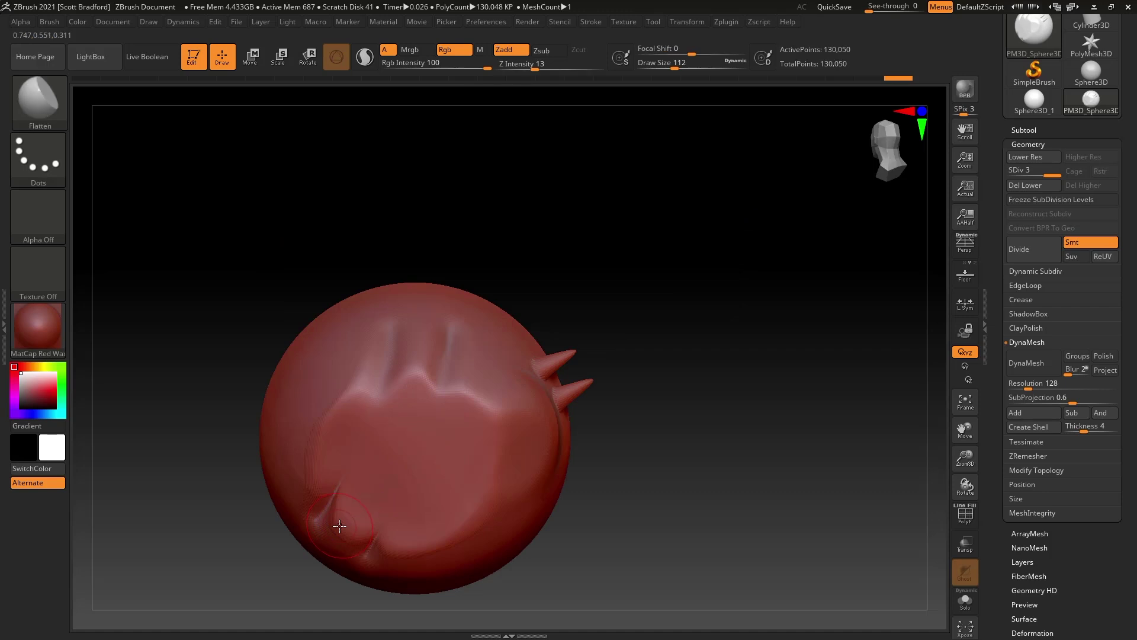
mouse_move(340, 526)
alt+right_down()
mouse_move(432, 432)
mouse_move(442, 521)
mouse_move(457, 483)
alt+right_up()
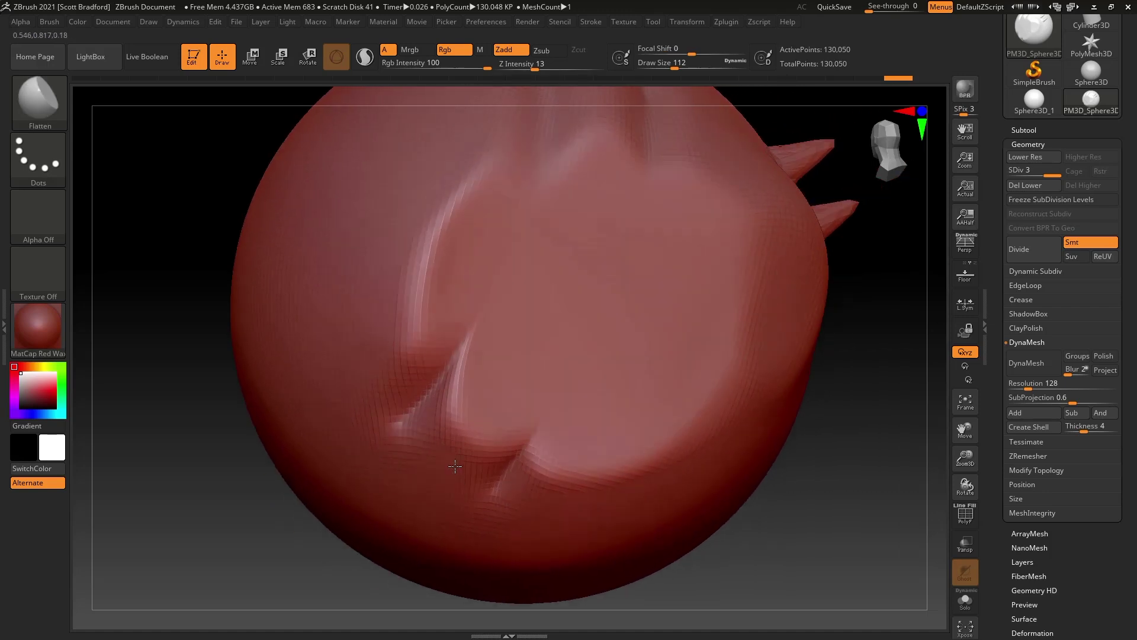
shift+drag(457, 483, 443, 387)
mouse_move(445, 441)
shift+mouse_down()
mouse_move(533, 445)
mouse_move(553, 393)
shift+mouse_up()
alt+right_drag(436, 306, 407, 248)
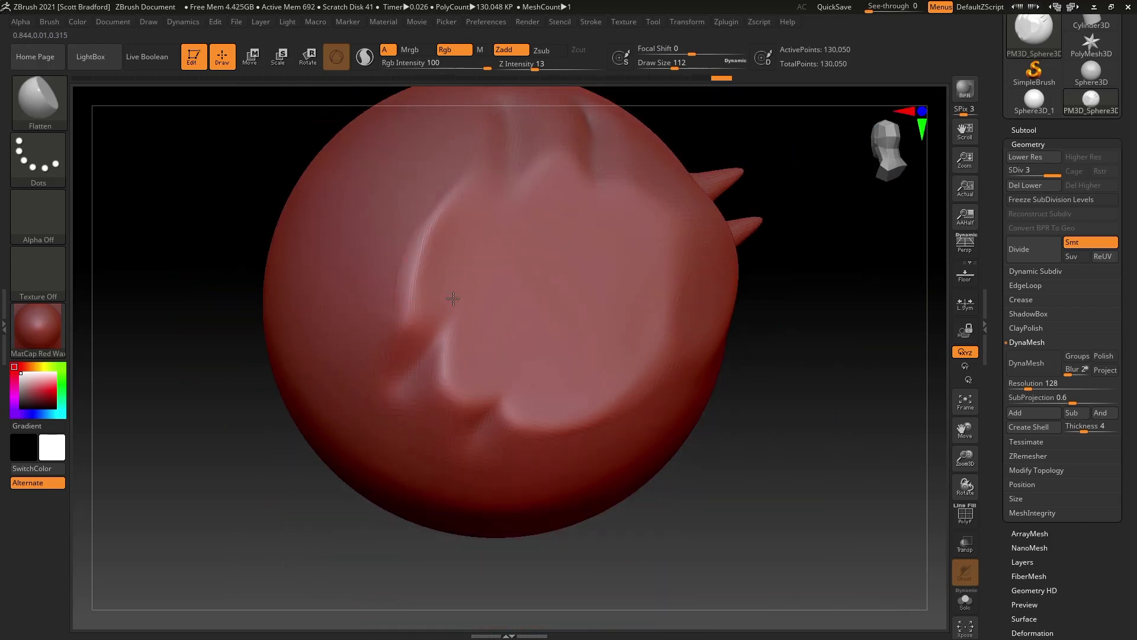
alt+right_drag(457, 274, 449, 339)
mouse_move(462, 302)
shift+mouse_down()
mouse_move(501, 355)
mouse_move(435, 289)
shift+mouse_up()
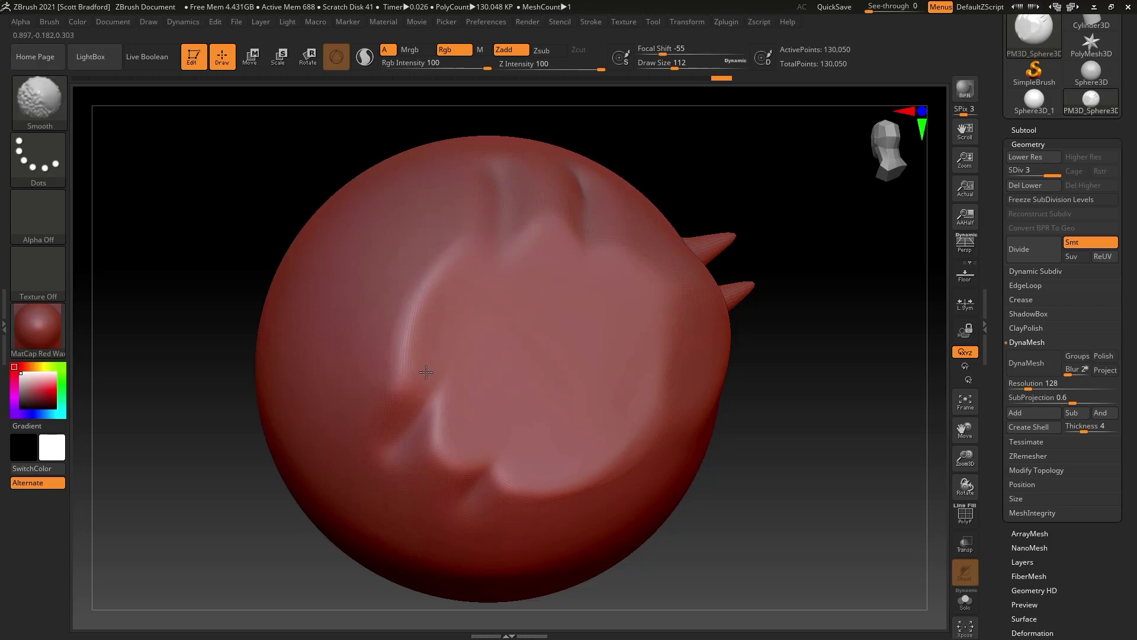
mouse_move(406, 383)
mouse_down()
mouse_move(403, 329)
mouse_move(466, 238)
mouse_move(406, 398)
mouse_move(470, 292)
mouse_up()
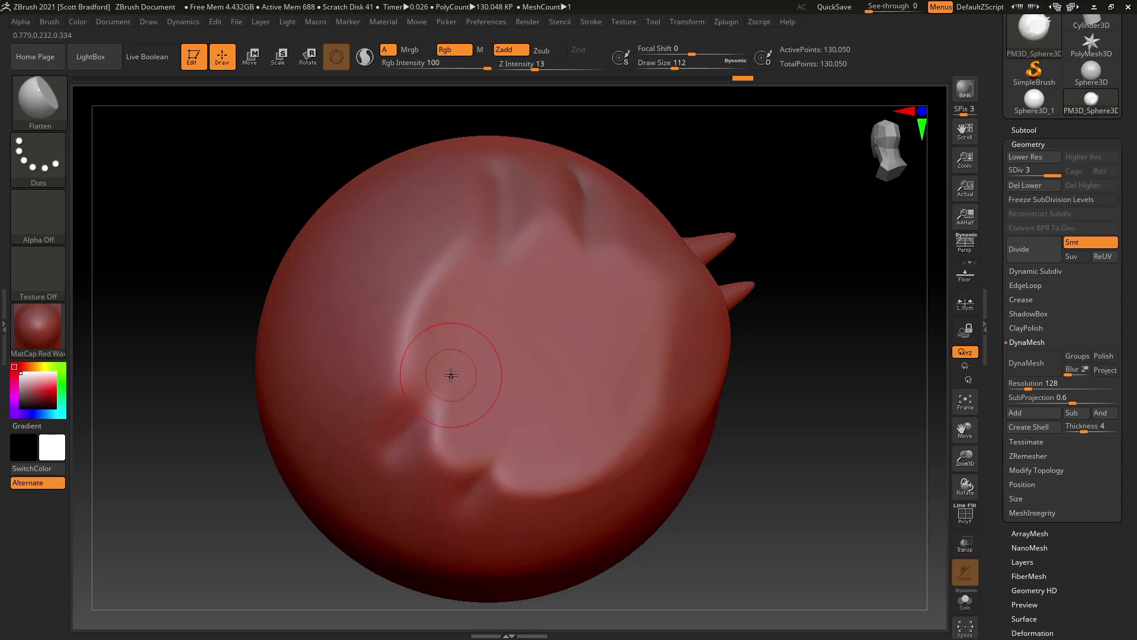
- Switch to the Standard brush, set the Draw Size to 44, and raise a long ridge between the creases and the spikes
mouse_move(529, 301)
alt+right_down()
mouse_move(495, 341)
mouse_move(559, 279)
alt+right_up()
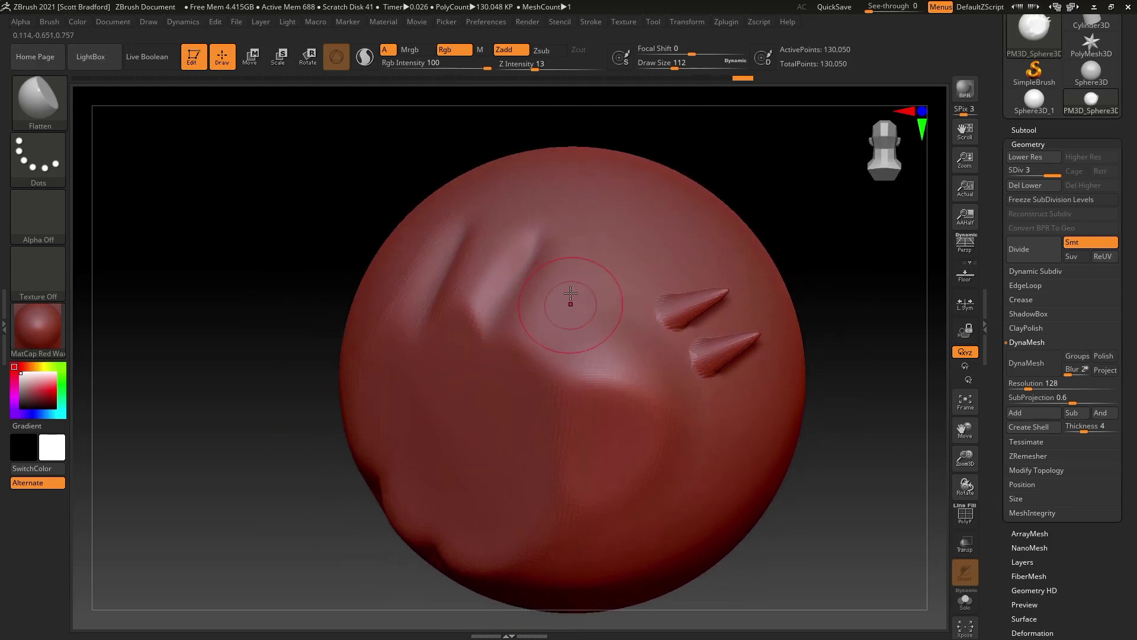
right_drag(503, 302, 533, 322)
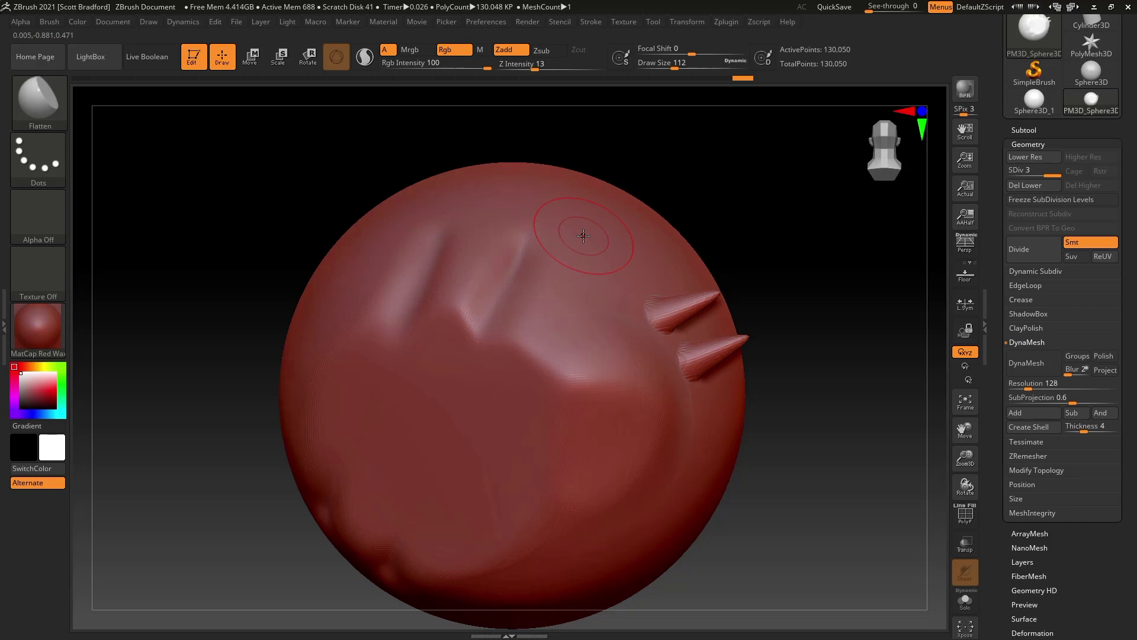
key(b)
key(s)
key(t)
key(s)
drag(573, 246, 559, 246)
mouse_move(608, 209)
mouse_down()
mouse_move(542, 334)
mouse_move(610, 208)
mouse_up()
drag(589, 251, 538, 359)
key(s)
- Smooth along the length of the newly raised ridge
key(shift)
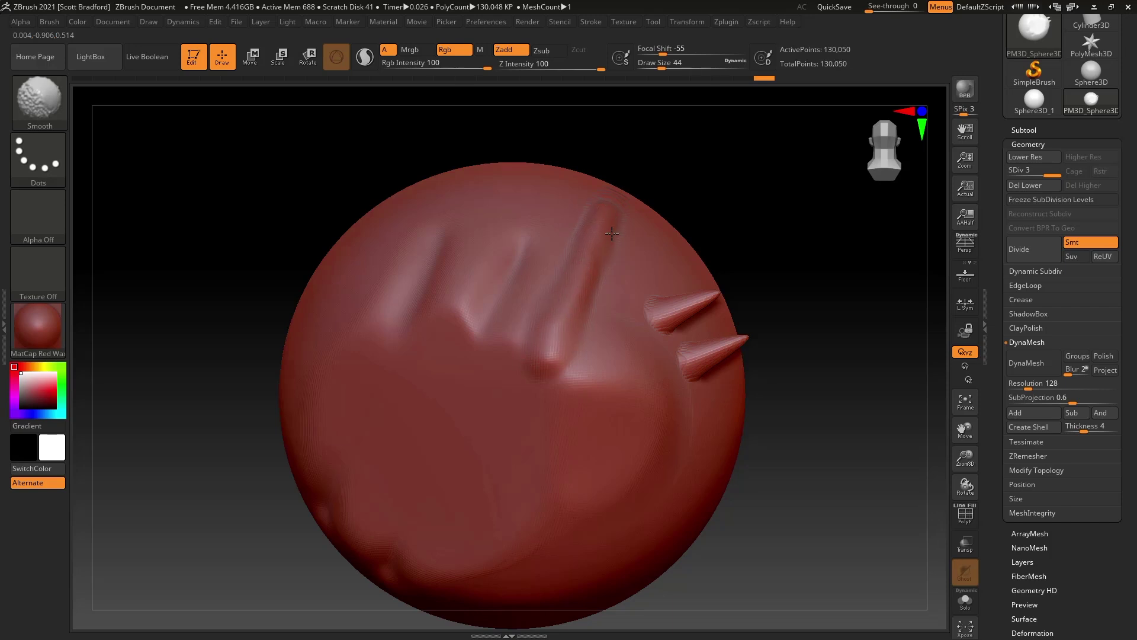
shift+drag(604, 228, 566, 338)
mouse_move(566, 338)
right_down()
mouse_move(561, 360)
mouse_move(595, 355)
mouse_move(506, 327)
right_up()
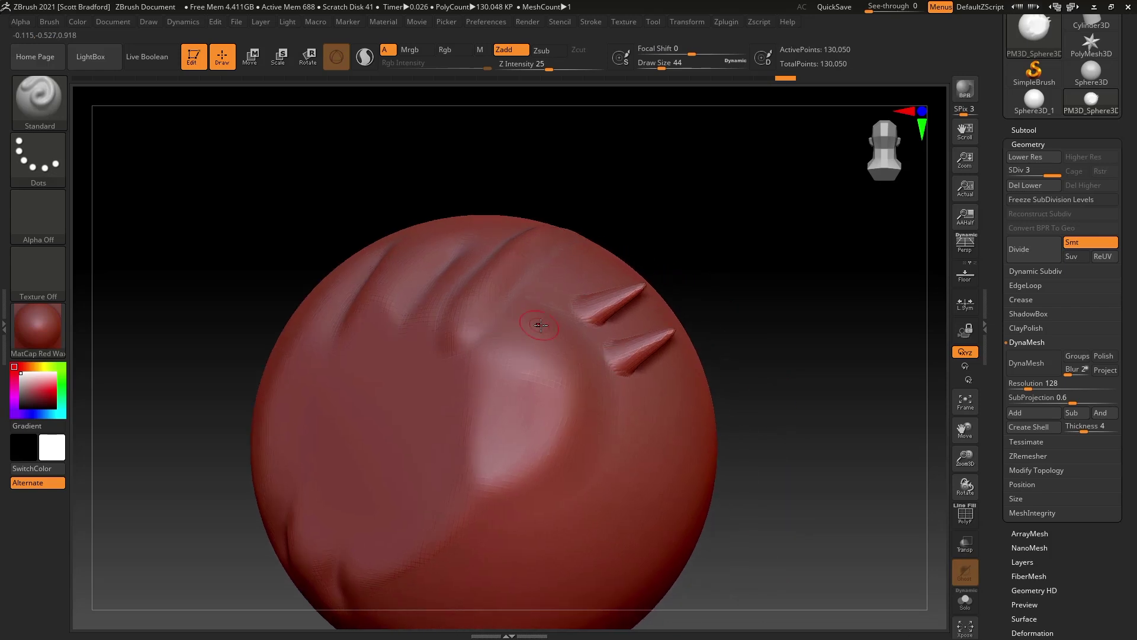
- Smooth the two spikes down into low rounded bumps
right_drag(545, 294, 586, 324)
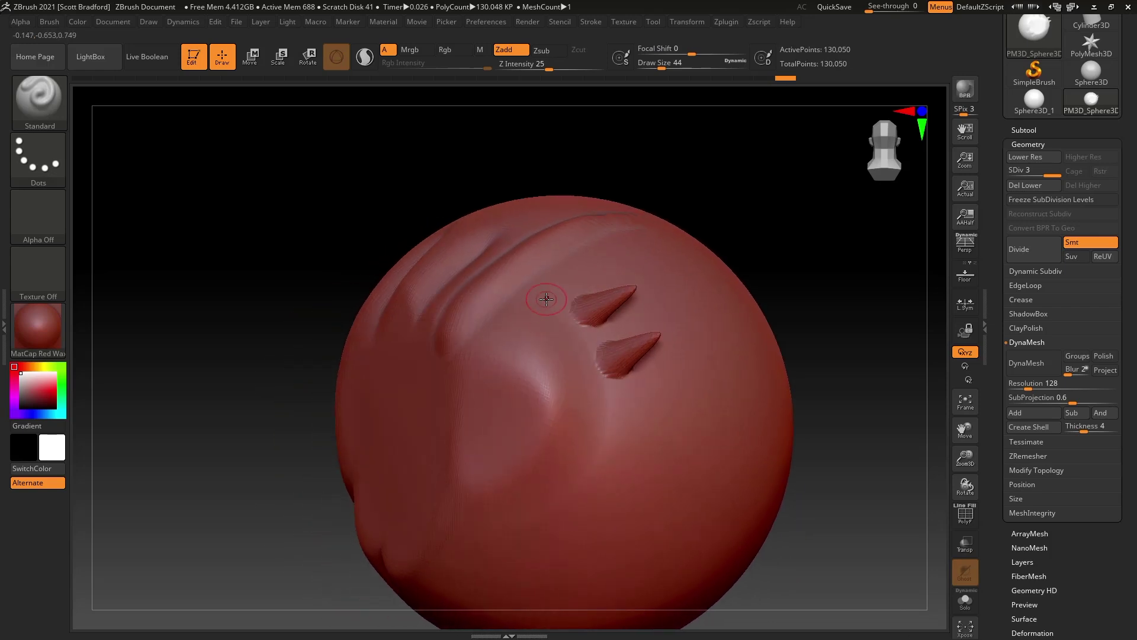
key(shift)
mouse_move(631, 290)
shift+mouse_down()
mouse_move(587, 310)
mouse_move(646, 339)
mouse_move(623, 351)
shift+mouse_up()
mouse_move(623, 351)
right_down()
mouse_move(569, 356)
mouse_move(587, 359)
right_up()
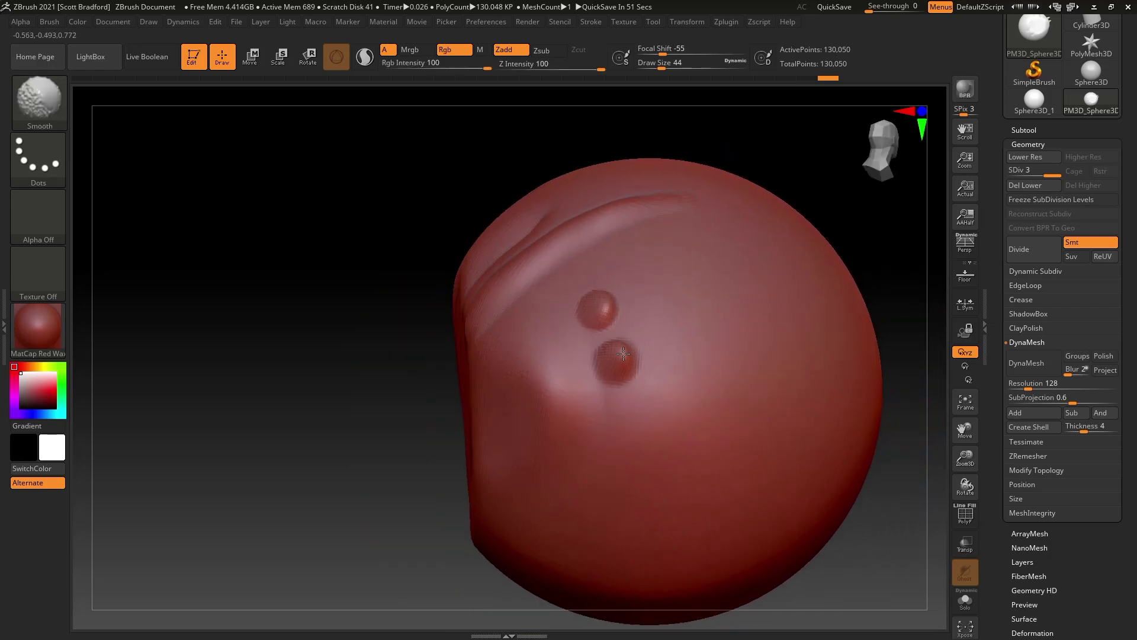
shift+drag(611, 356, 607, 308)
mouse_move(591, 309)
right_down()
mouse_move(559, 362)
mouse_move(544, 362)
right_up()
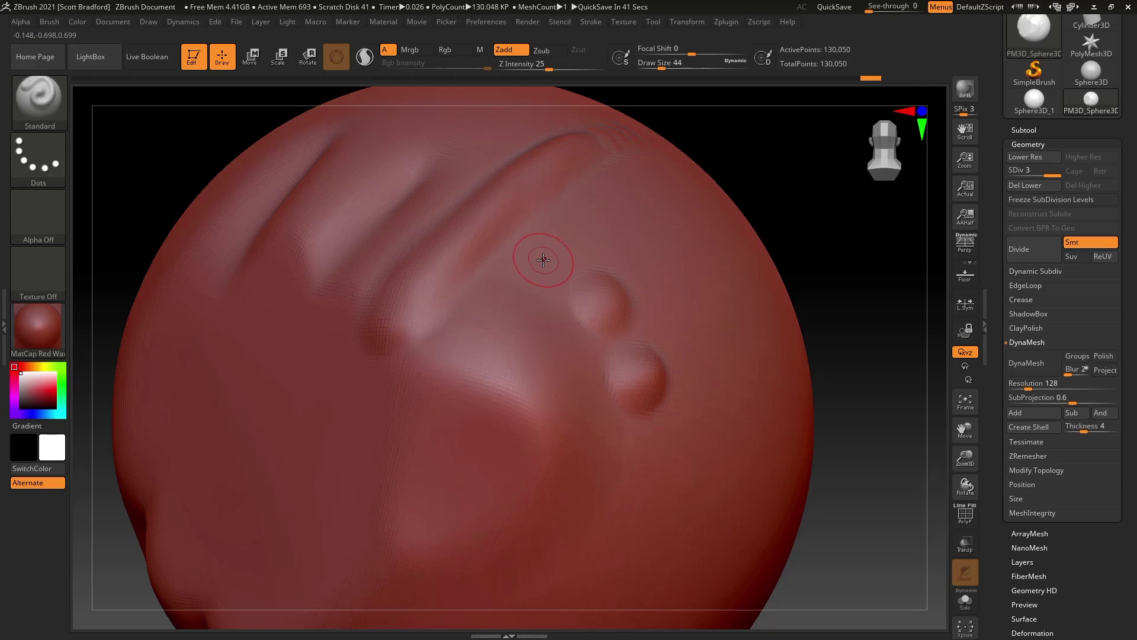
- Set the Draw Size to 128 and undo the last few brush strokes
mouse_move(541, 308)
ctrl+right_down()
mouse_move(536, 368)
mouse_move(596, 325)
ctrl+right_up()
key(s)
drag(602, 324, 615, 324)
mouse_move(703, 338)
right_down()
mouse_move(602, 315)
mouse_move(588, 327)
mouse_move(569, 318)
mouse_move(577, 327)
mouse_move(506, 332)
mouse_move(601, 350)
right_up()
key(ctrl+z)
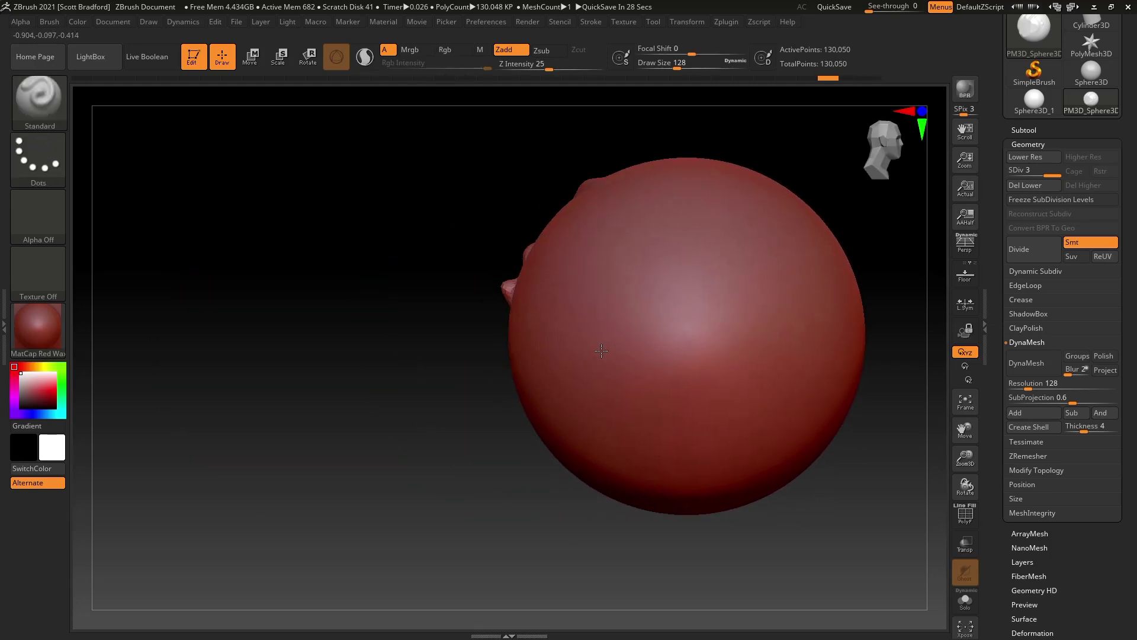
key(ctrl+z)
key(ctrl+z)
key(ctrl+z)
key(ctrl+z)
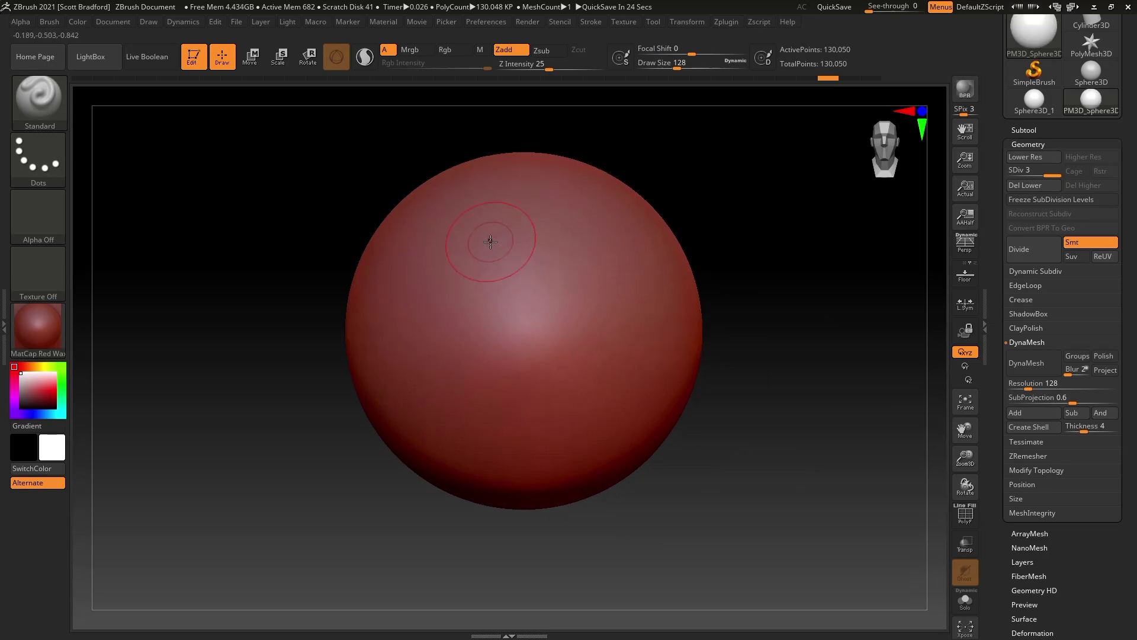
- Examine the MaskPen masking brush's stroke type and its available alphas
key(ctrl)
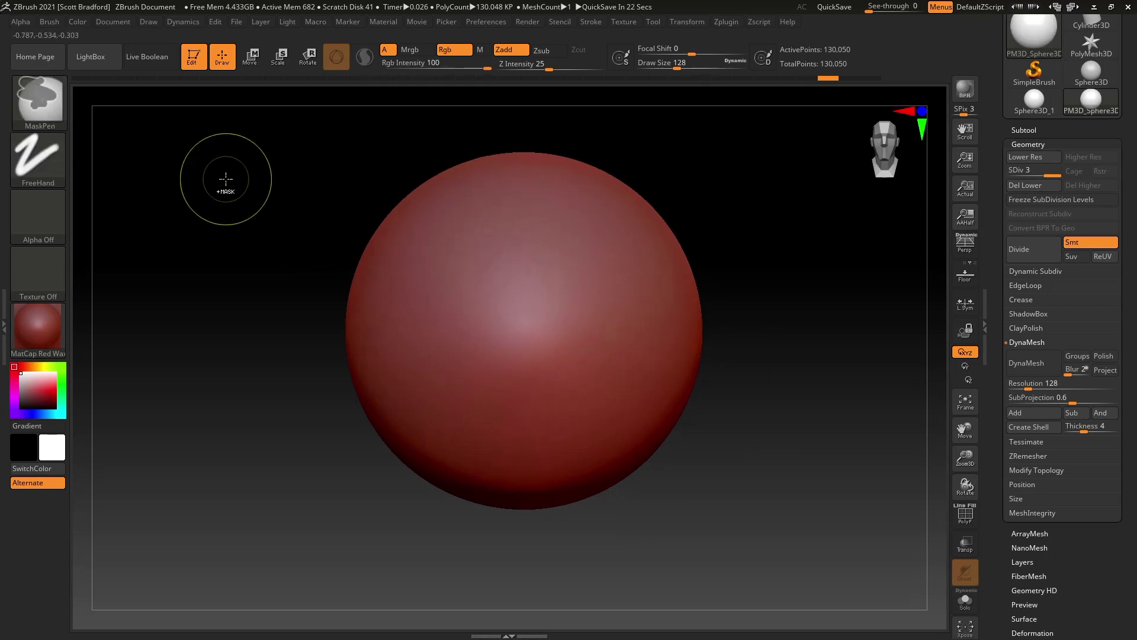
mouse_move(48, 111)
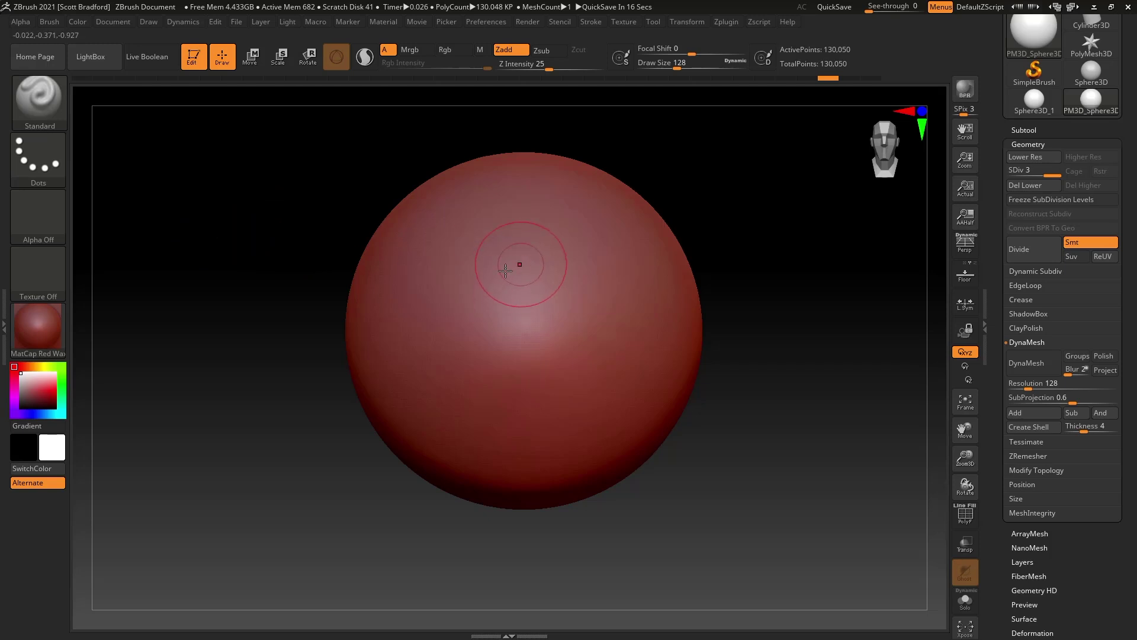
key(shift)
key(ctrl)
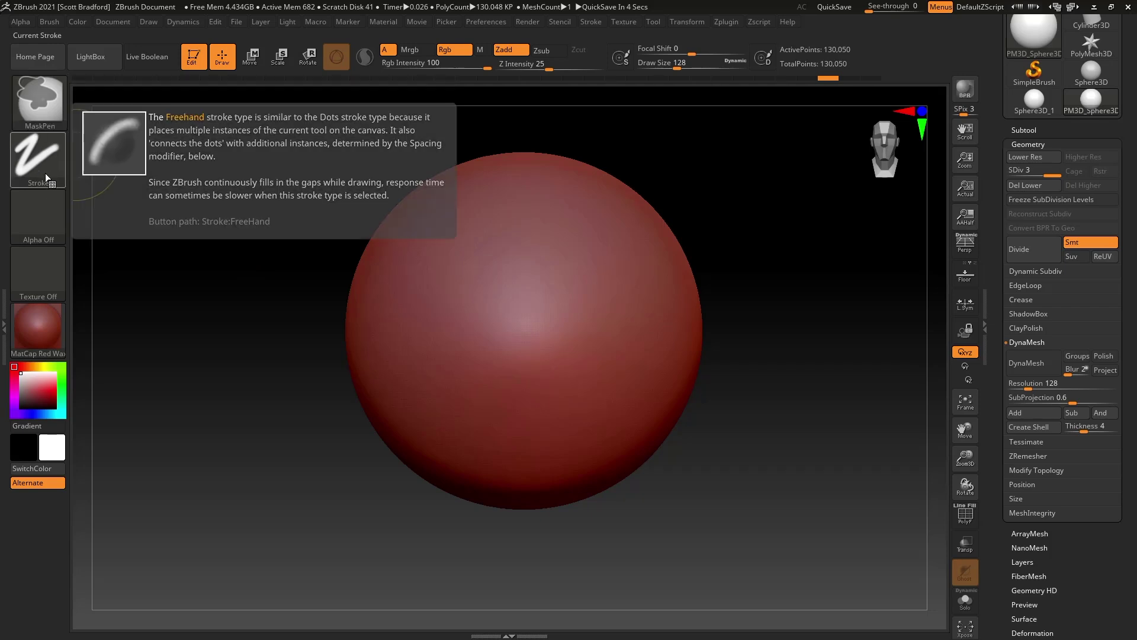
click(48, 216)
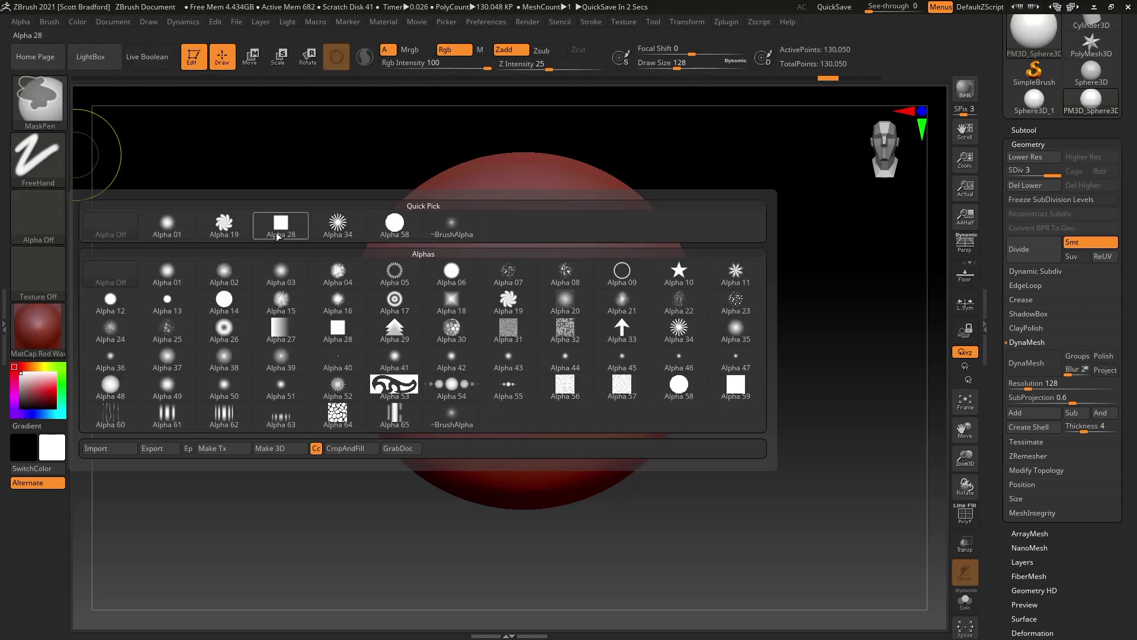
right_drag(441, 309, 434, 310)
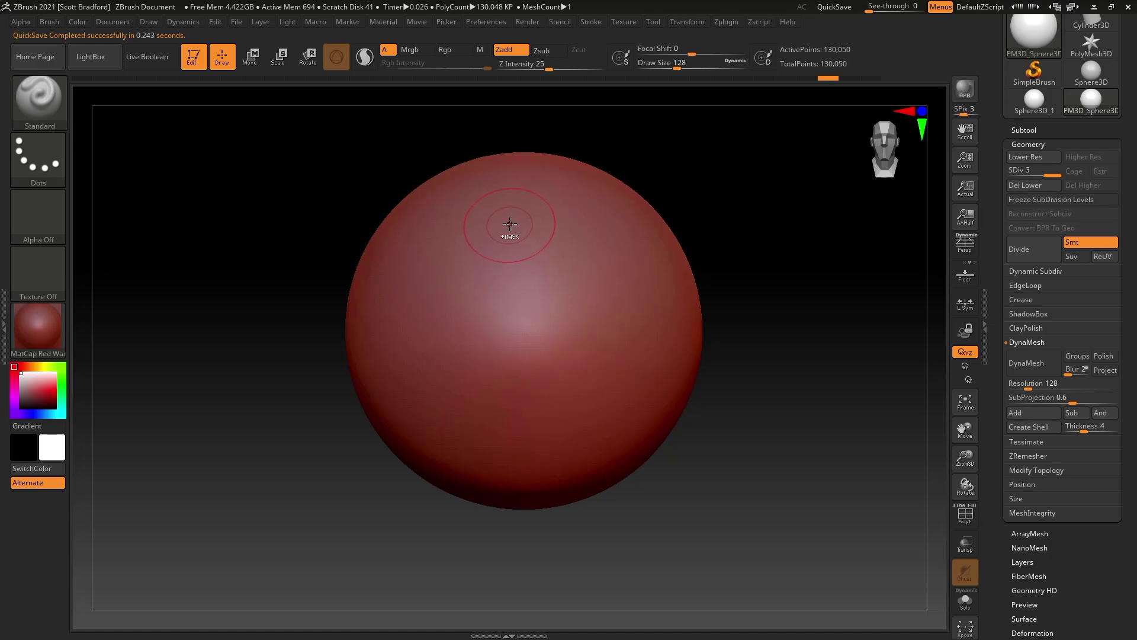
- Paint a triangular ring of mask on the front of the sphere with the MaskPen, leaving its centre unmasked
mouse_move(514, 204)
ctrl+mouse_down()
mouse_move(533, 193)
mouse_move(490, 264)
mouse_move(448, 439)
ctrl+mouse_up()
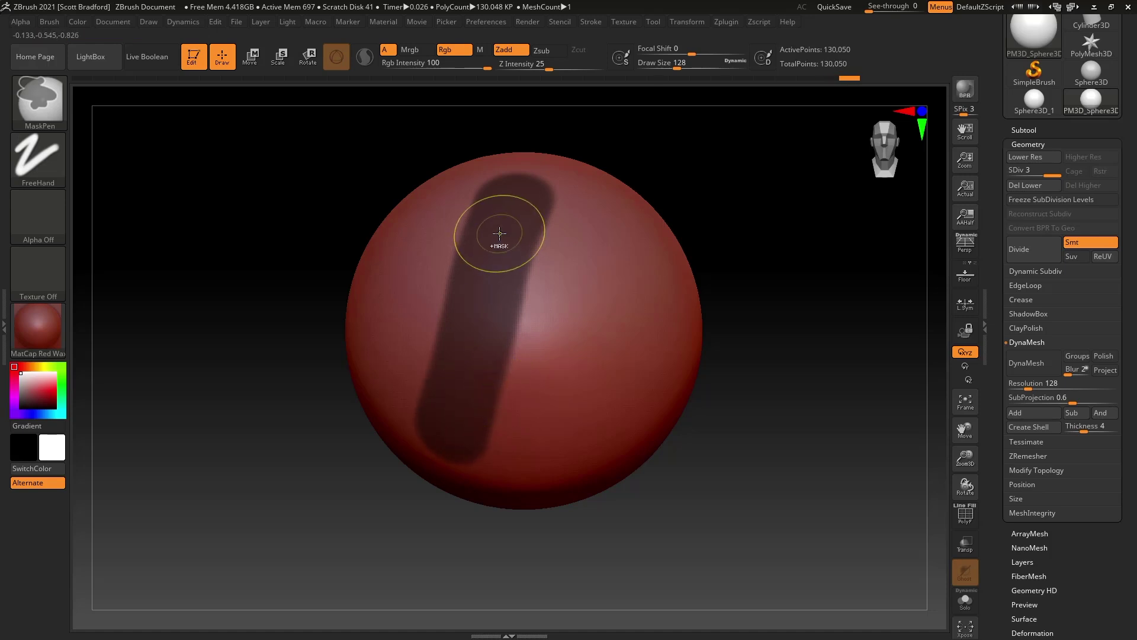
mouse_move(528, 193)
mouse_down()
mouse_move(560, 223)
mouse_move(596, 330)
mouse_move(601, 435)
mouse_move(460, 457)
mouse_up()
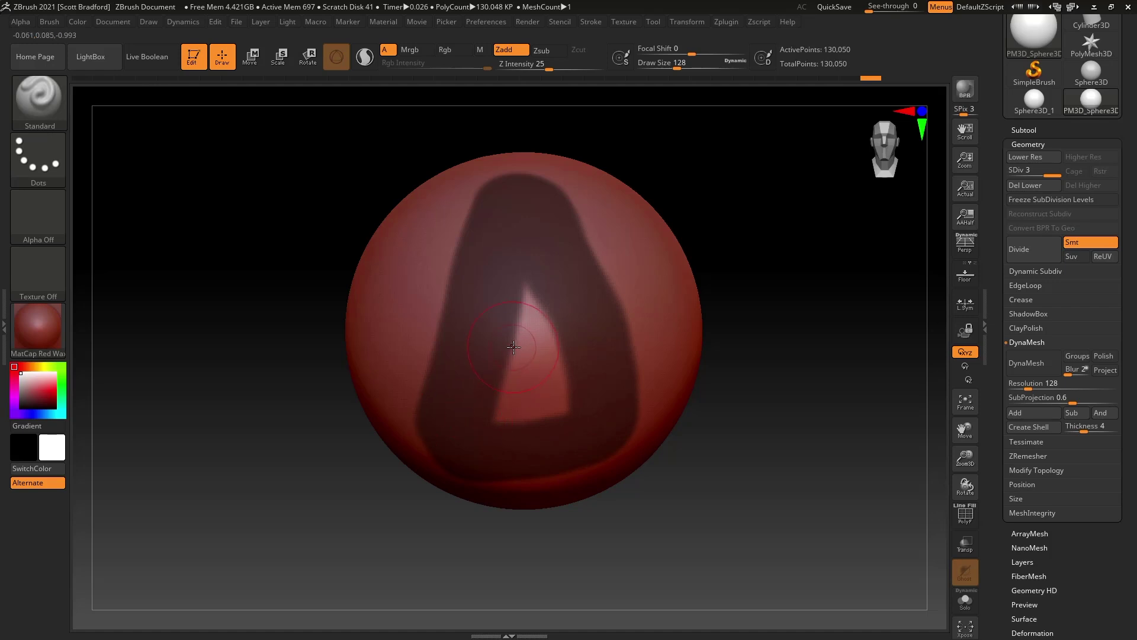
- Raise the unmasked triangle inside the masked ring with the Standard brush and view its stepped side walls
mouse_move(536, 373)
alt+right_down()
mouse_move(525, 345)
mouse_move(532, 390)
mouse_move(513, 314)
alt+right_up()
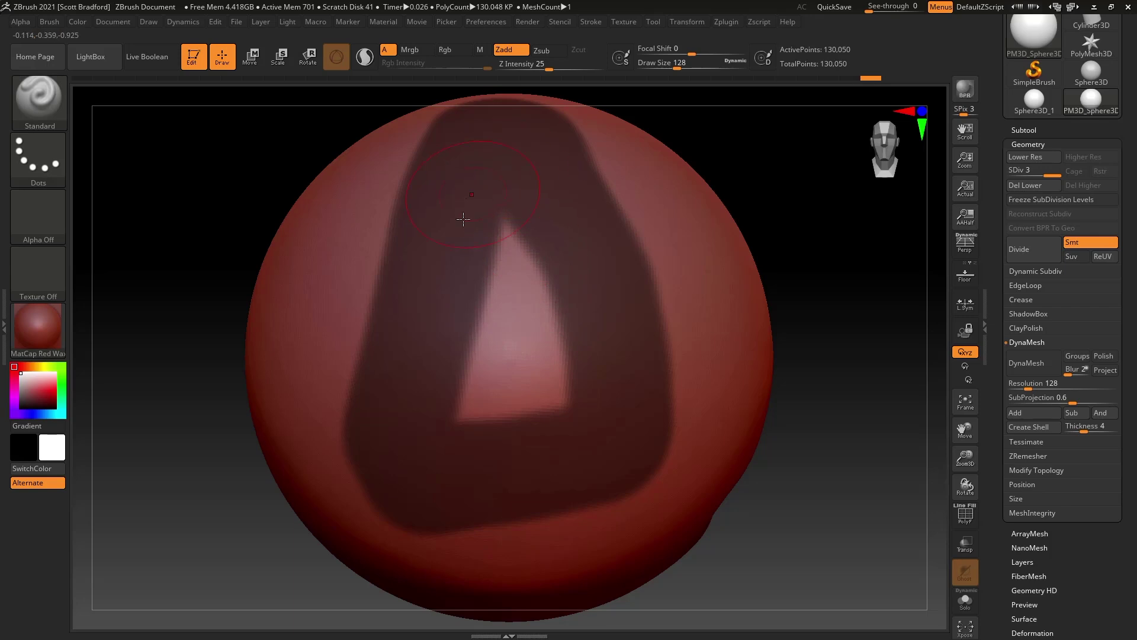
mouse_move(515, 265)
mouse_down()
mouse_move(521, 379)
mouse_move(486, 392)
mouse_move(567, 388)
mouse_up()
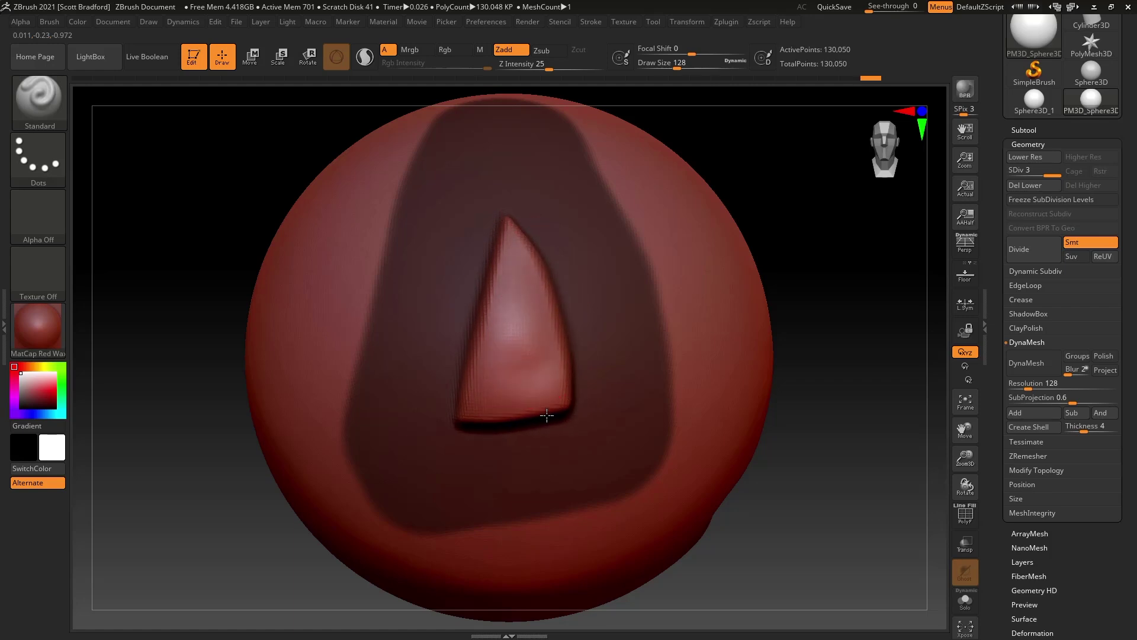
mouse_move(542, 412)
right_down()
mouse_move(495, 344)
mouse_move(510, 442)
mouse_move(555, 380)
mouse_move(474, 385)
mouse_move(562, 372)
mouse_move(552, 403)
mouse_move(563, 441)
right_up()
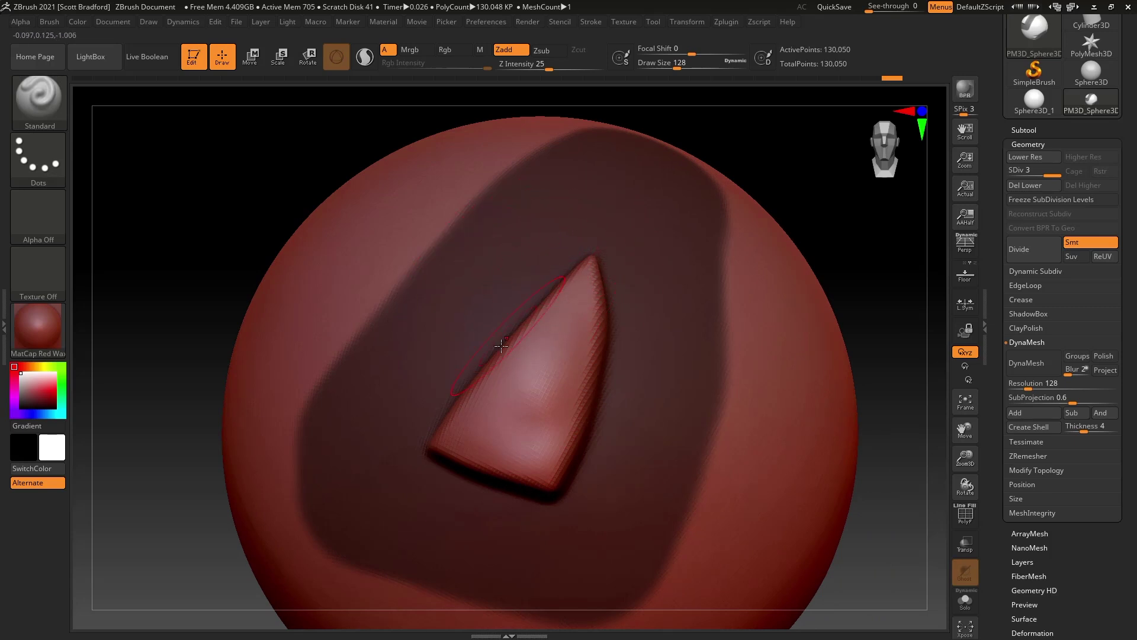
right_drag(525, 346, 546, 358)
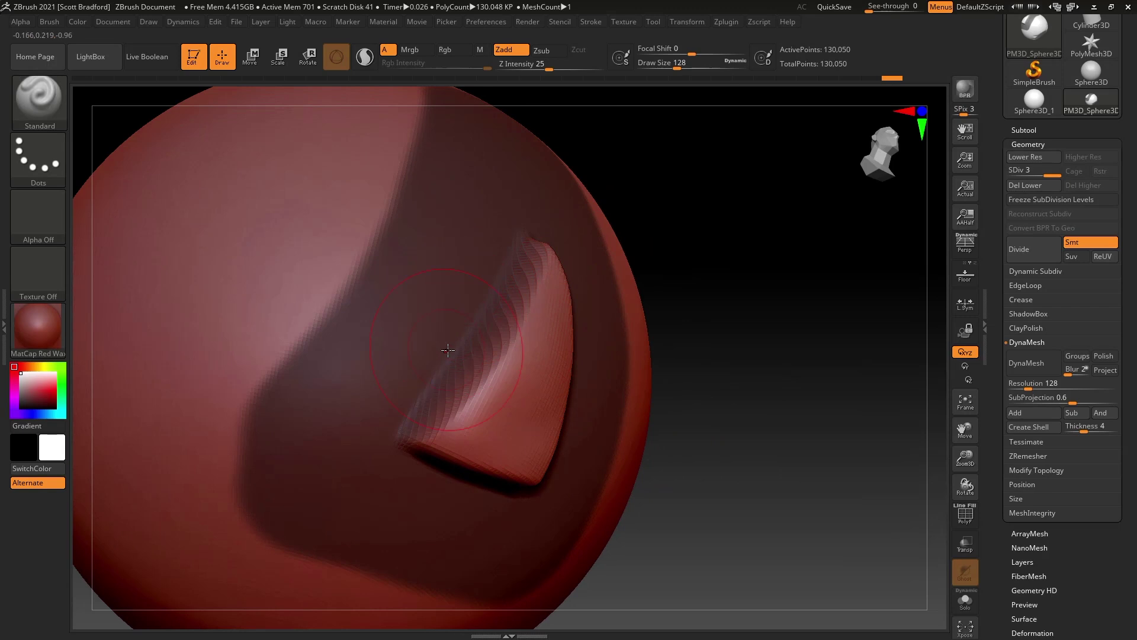
alt+right_drag(427, 352, 525, 400)
- Set the Focal Shift to -100 and paint a second, separate mask patch beside the triangular mask
ctrl+right_drag(492, 345, 498, 391)
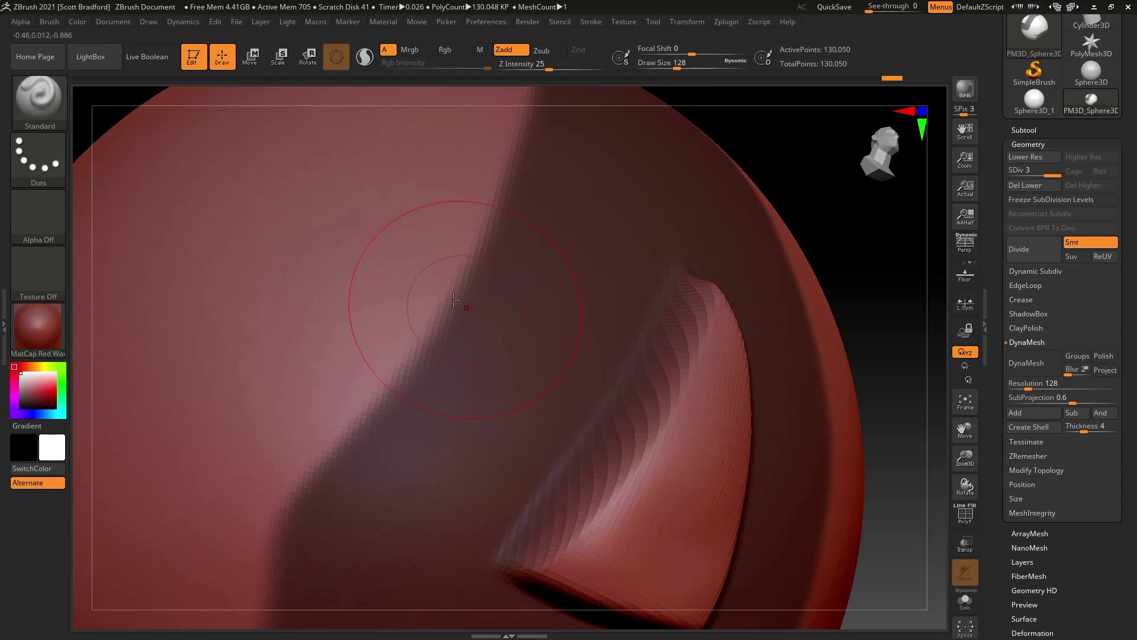
ctrl+right_drag(514, 355, 508, 319)
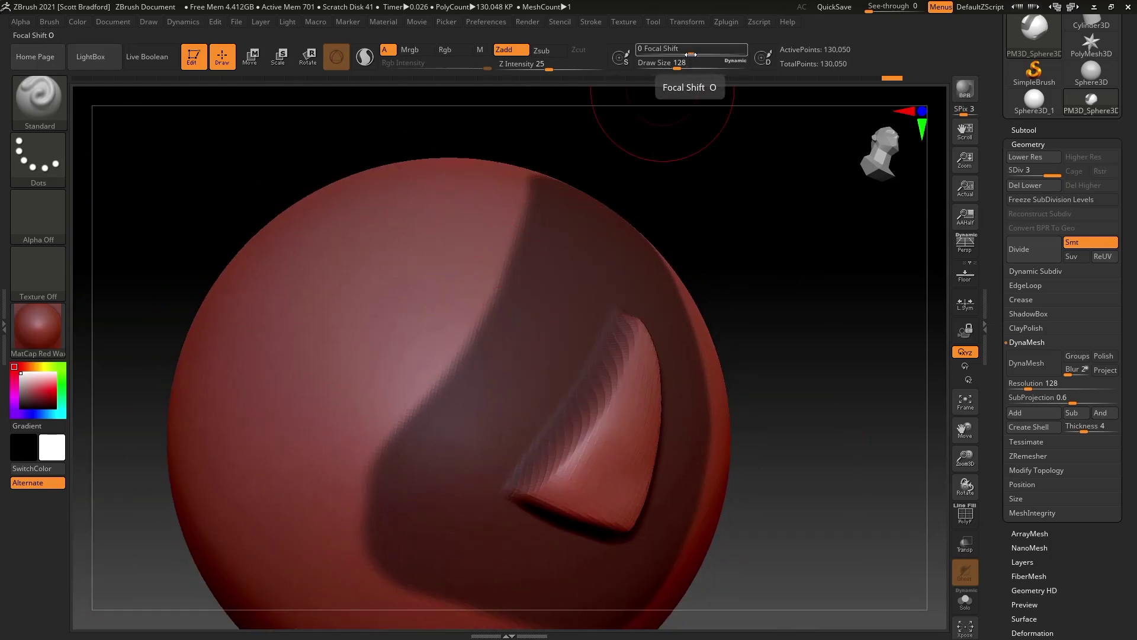
drag(691, 54, 638, 55)
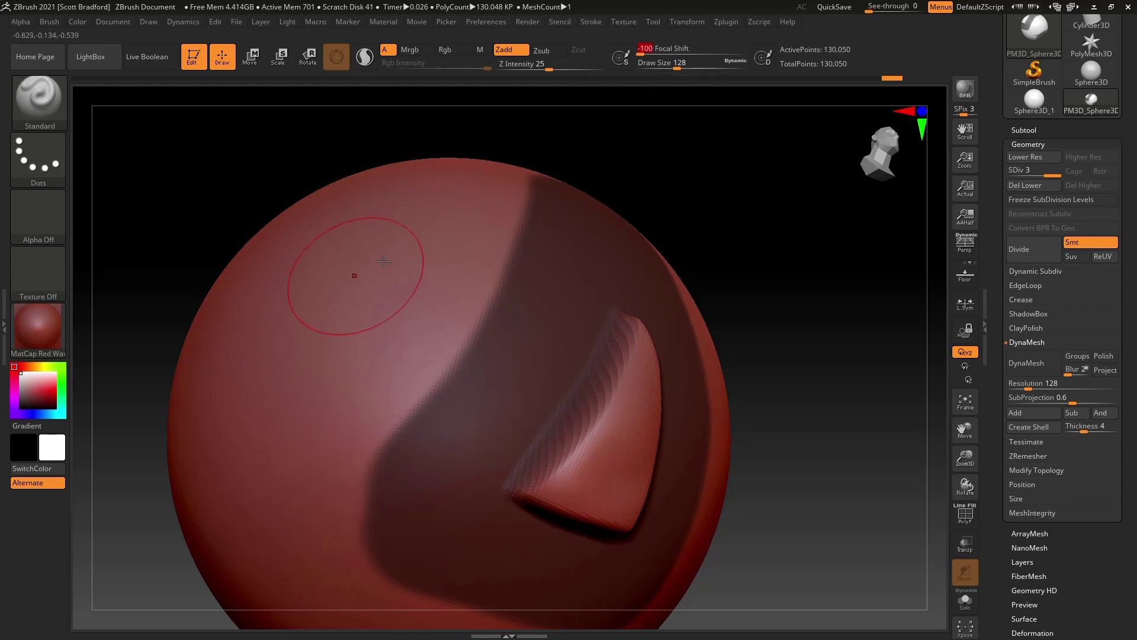
mouse_move(403, 255)
ctrl+mouse_down()
mouse_move(310, 375)
mouse_move(367, 300)
ctrl+mouse_up()
mouse_move(406, 253)
ctrl+mouse_down()
mouse_move(424, 233)
mouse_move(393, 269)
ctrl+mouse_up()
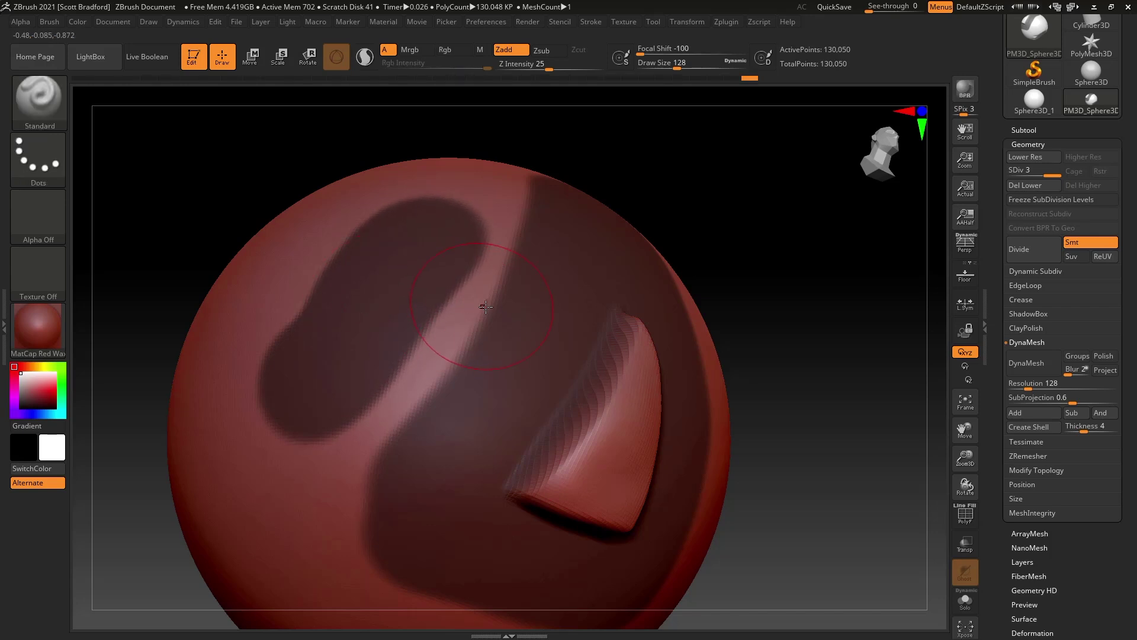
- Inspect the mask edges up close, delete the lower subdivision levels, and divide the unmasked geometry
ctrl+right_drag(456, 295, 536, 319)
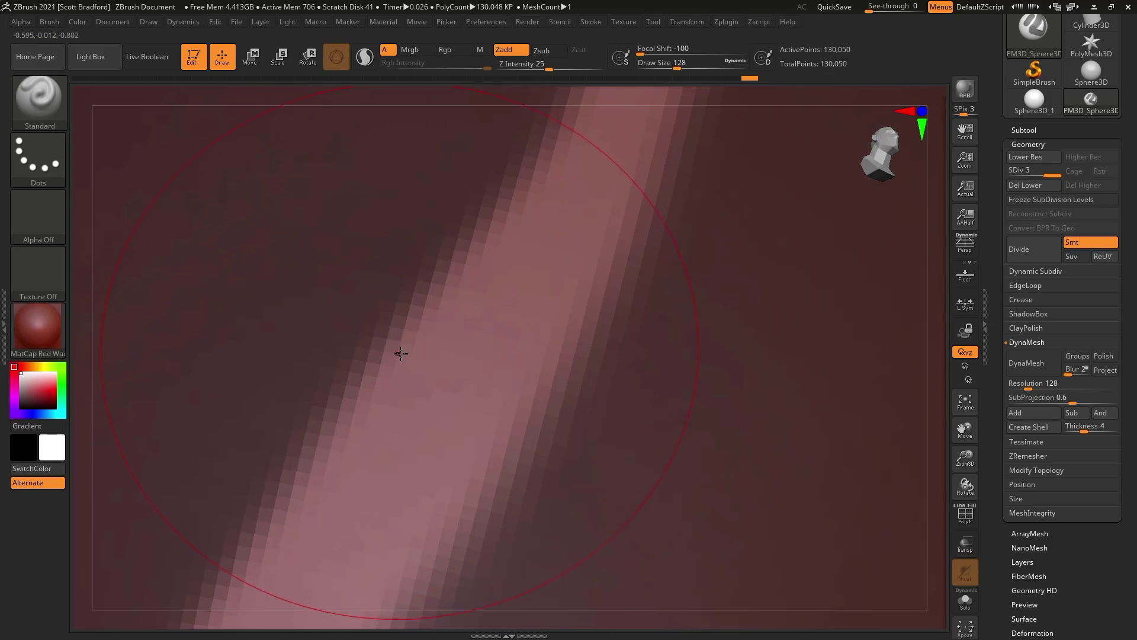
mouse_move(416, 396)
ctrl+right_down()
mouse_move(398, 294)
mouse_move(417, 309)
mouse_move(414, 391)
mouse_move(480, 340)
mouse_move(398, 330)
mouse_move(546, 349)
ctrl+right_up()
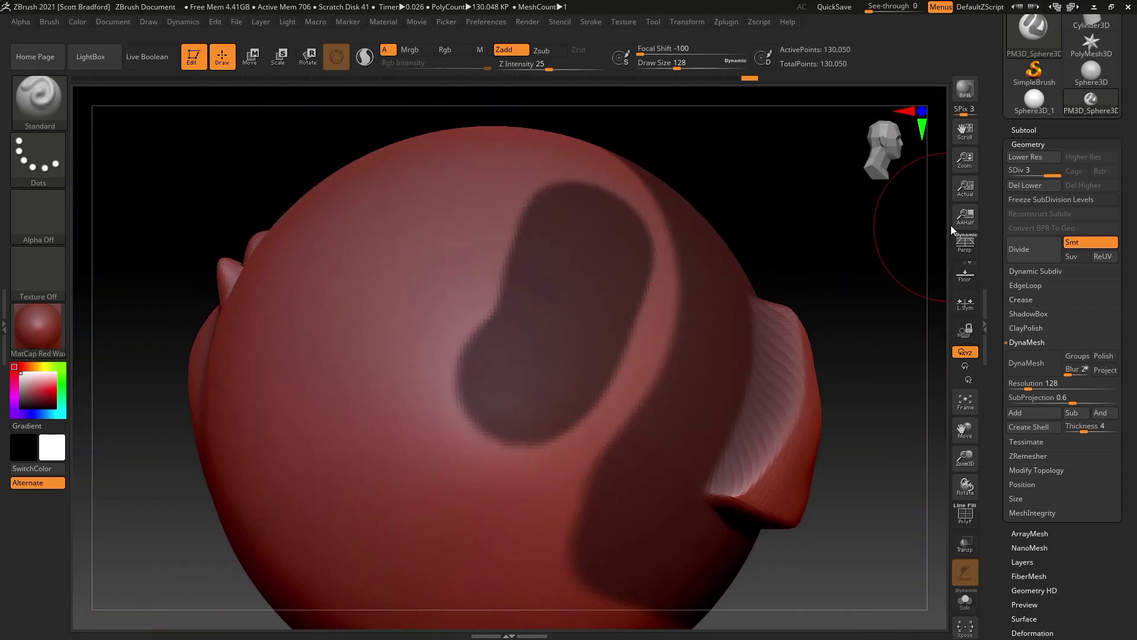
click(1033, 250)
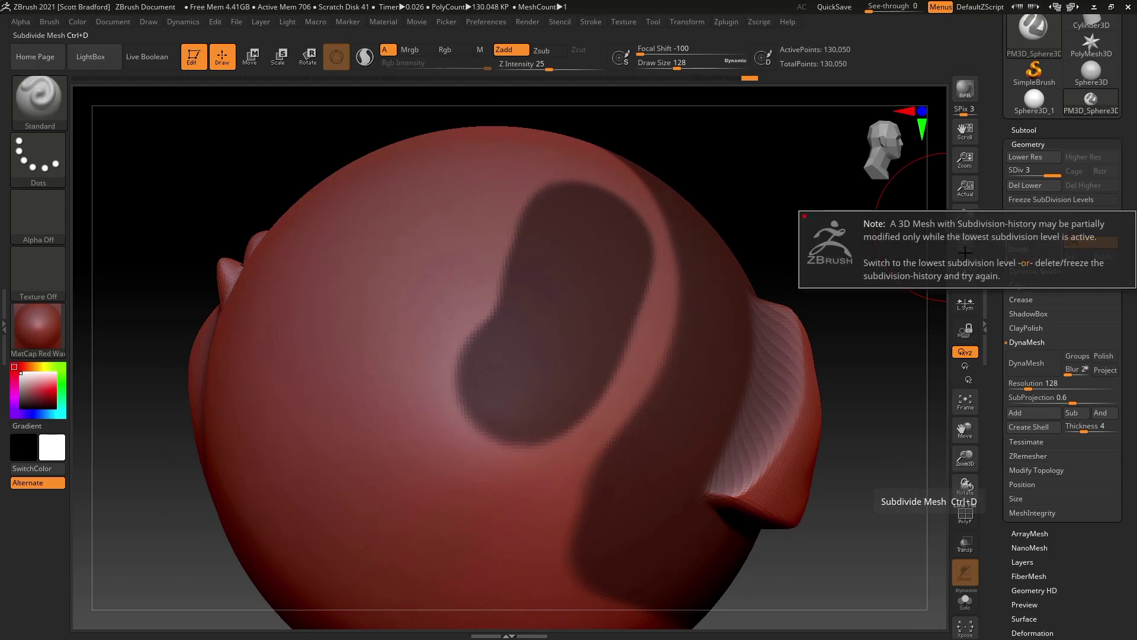
click(1031, 185)
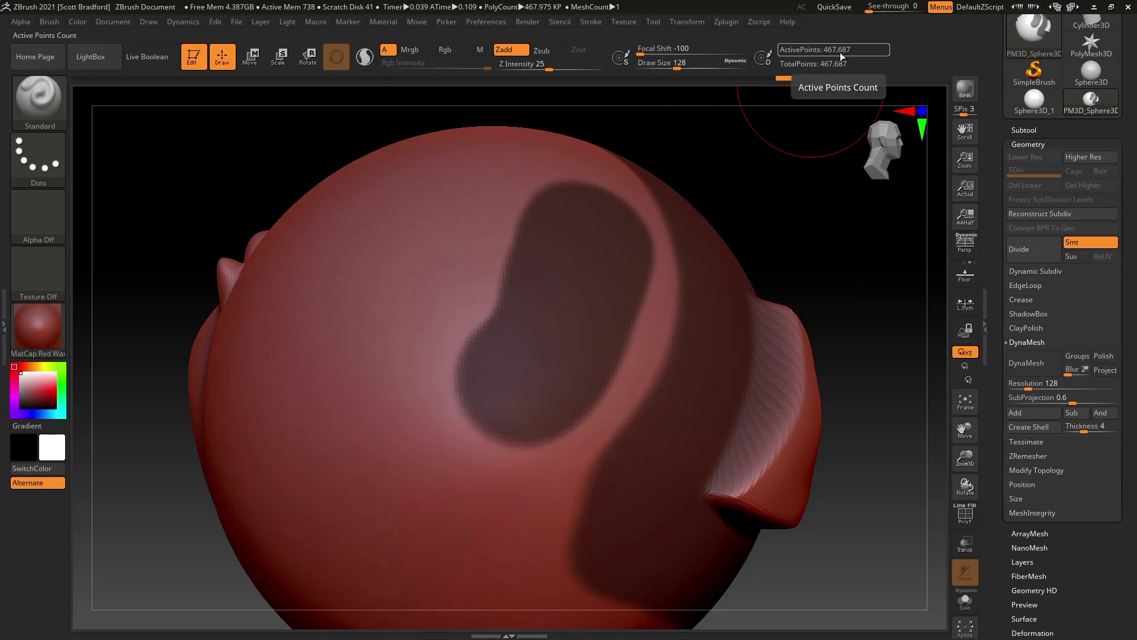
- Paint another mask patch on the newly divided surface and compare its edge with the earlier patch up close
ctrl+drag(445, 198, 362, 375)
mouse_move(436, 381)
ctrl+right_down()
mouse_move(502, 433)
mouse_move(518, 401)
ctrl+right_up()
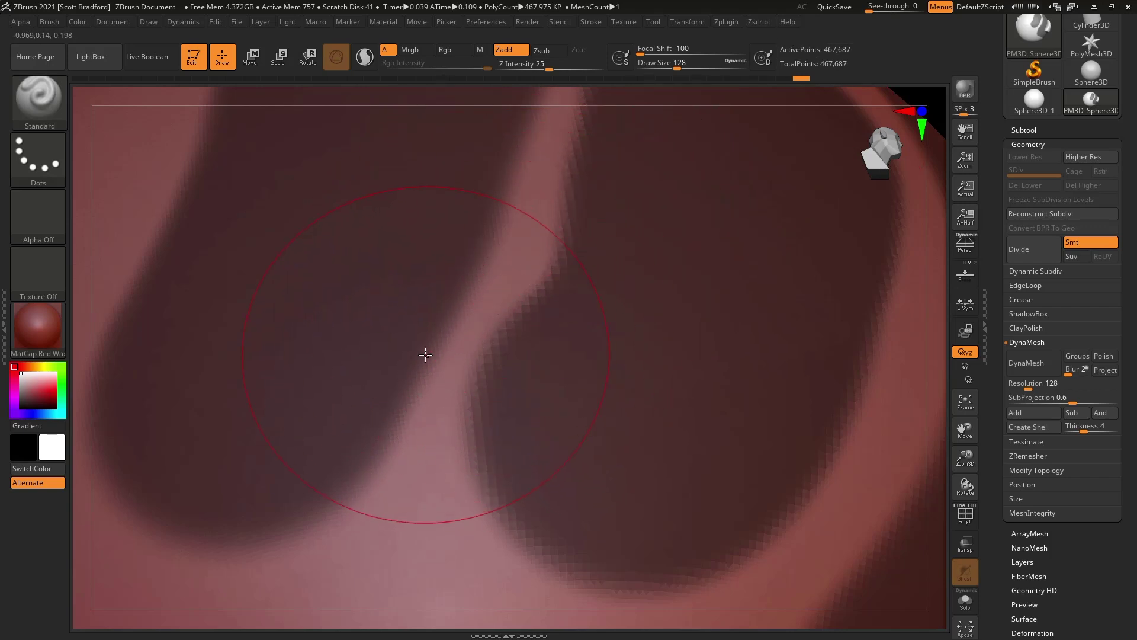
right_drag(432, 296, 424, 376)
ctrl+right_drag(429, 297, 434, 216)
mouse_move(494, 349)
ctrl+right_down()
mouse_move(574, 333)
mouse_move(511, 338)
ctrl+right_up()
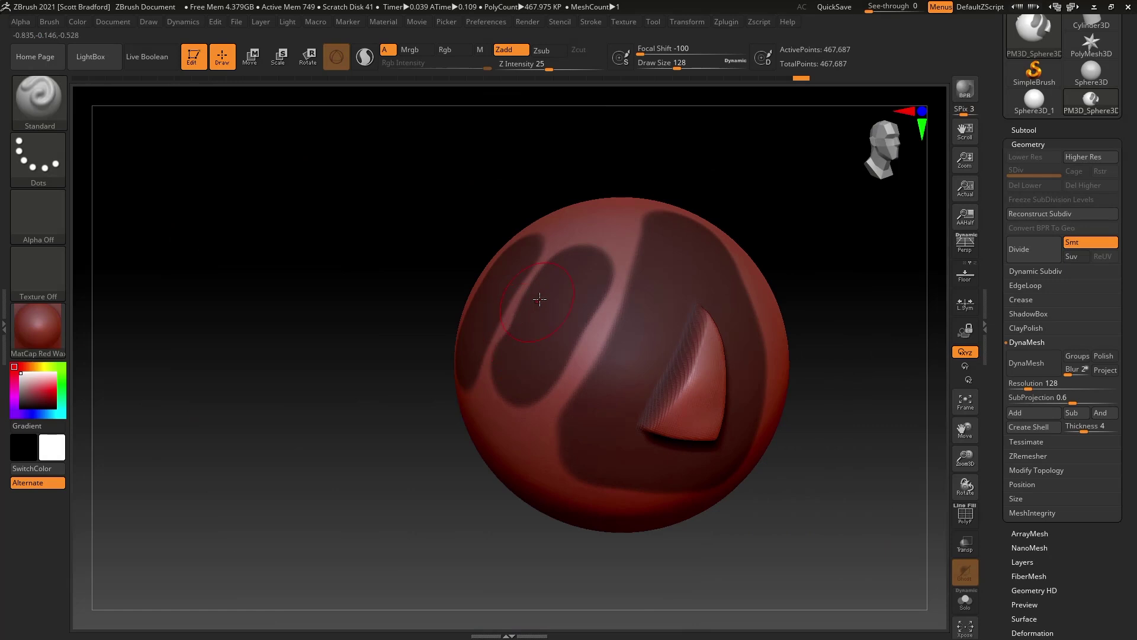
- Reset the Focal Shift to 0 and mask the side of the sphere, merging the separate patches into one large area
click(649, 47)
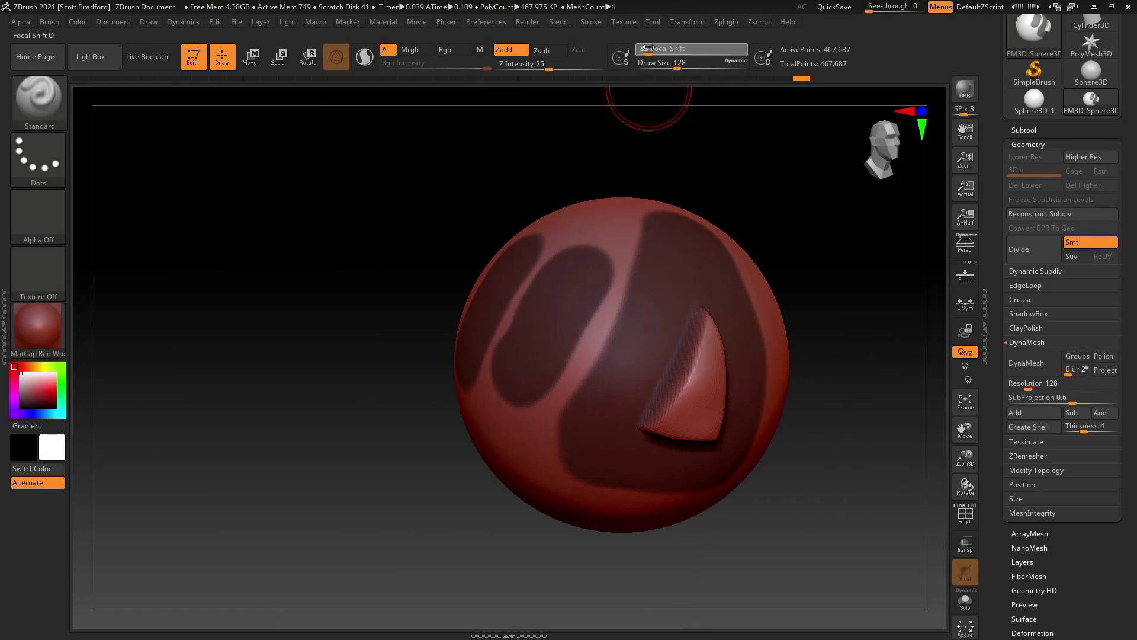
right_drag(574, 332, 585, 333)
alt+right_drag(578, 263, 582, 214)
mouse_move(583, 210)
ctrl+mouse_down()
mouse_move(553, 258)
mouse_move(628, 261)
mouse_move(625, 399)
mouse_move(647, 489)
mouse_move(597, 536)
mouse_move(545, 421)
mouse_move(466, 447)
mouse_move(401, 518)
ctrl+mouse_up()
key(ctrl)
mouse_move(482, 292)
ctrl+mouse_down()
mouse_move(617, 229)
mouse_move(714, 243)
mouse_move(583, 210)
ctrl+mouse_up()
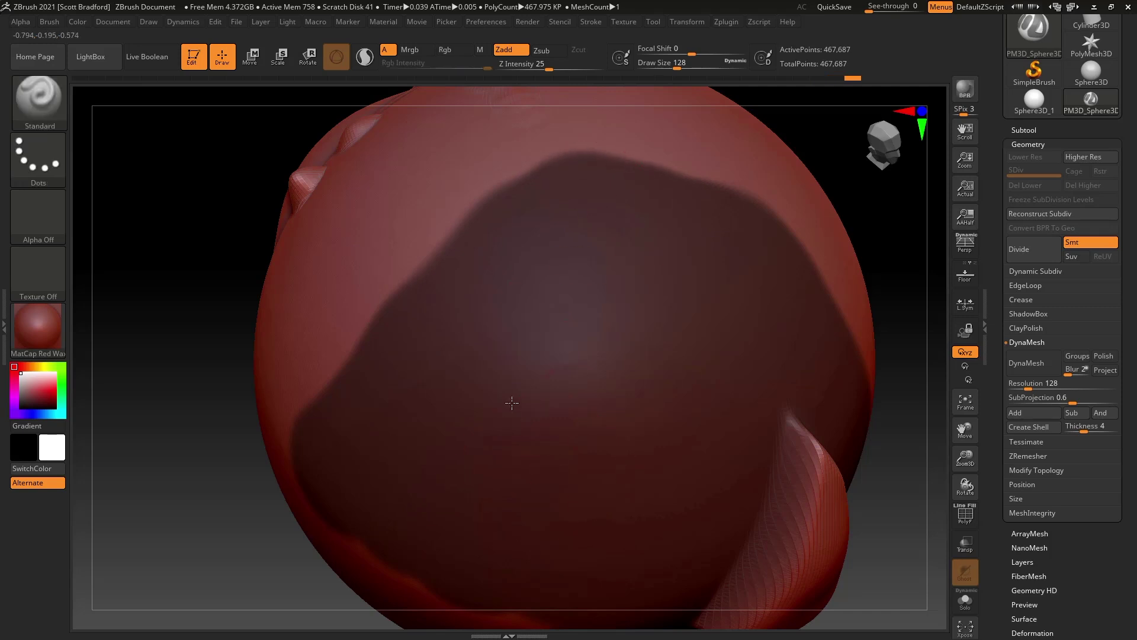
- Invert the mask so the raised triangle and the rest of the sphere are masked instead
ctrl+right_drag(513, 417, 510, 406)
mouse_move(485, 452)
right_down()
mouse_move(424, 444)
mouse_move(649, 395)
mouse_move(536, 407)
right_up()
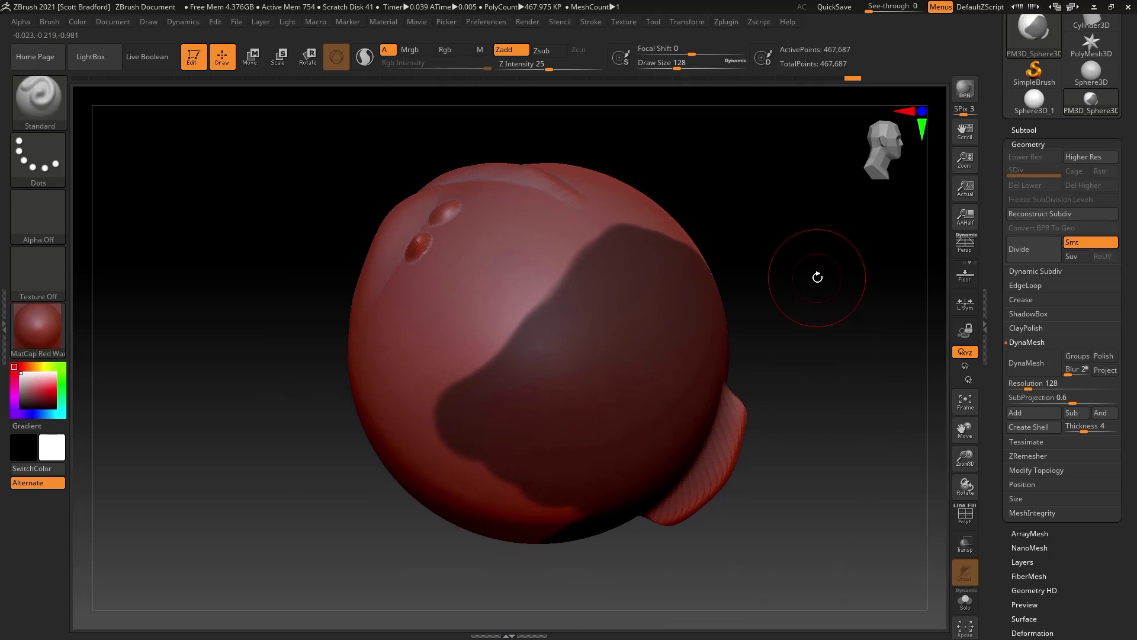
mouse_move(759, 330)
right_down()
mouse_move(649, 374)
mouse_move(690, 419)
mouse_move(599, 392)
right_up()
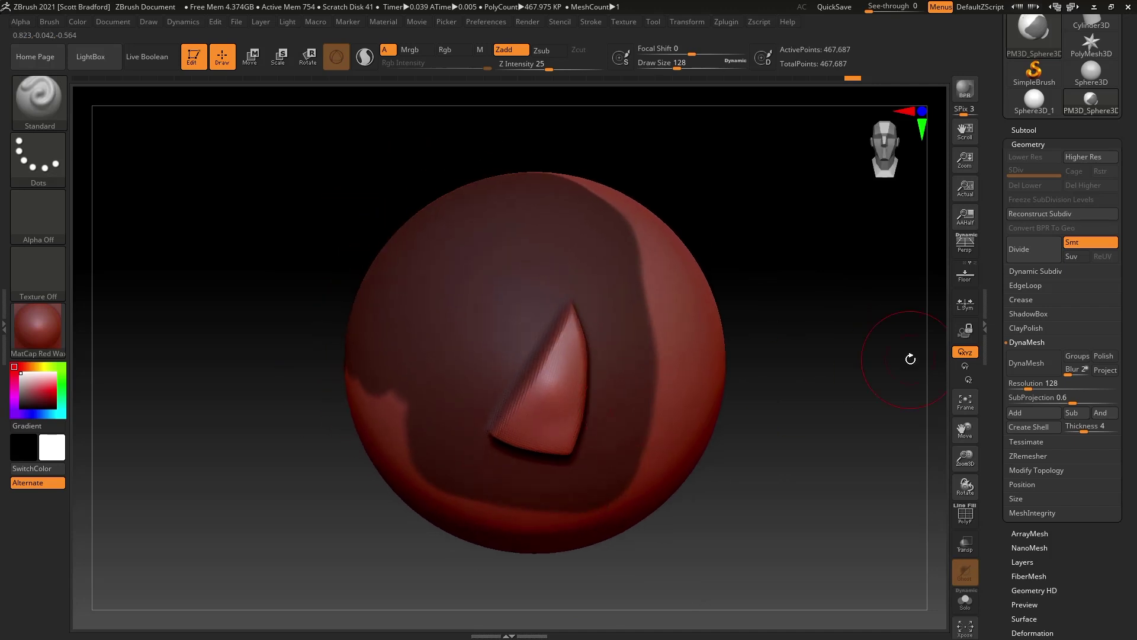
ctrl+click(808, 360)
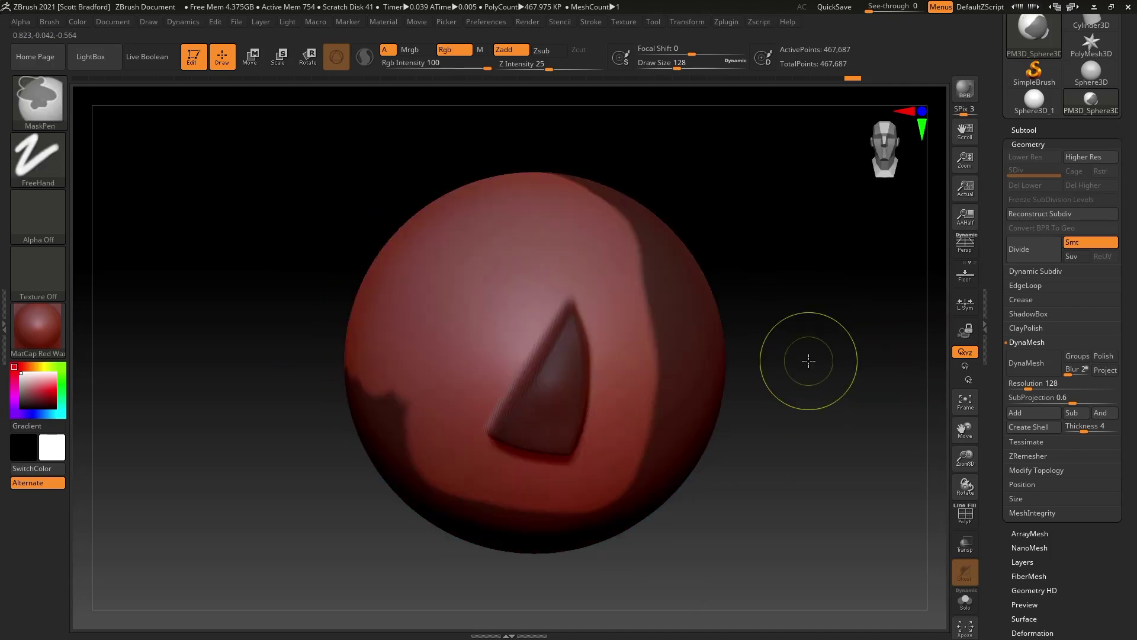
right_drag(567, 366, 624, 387)
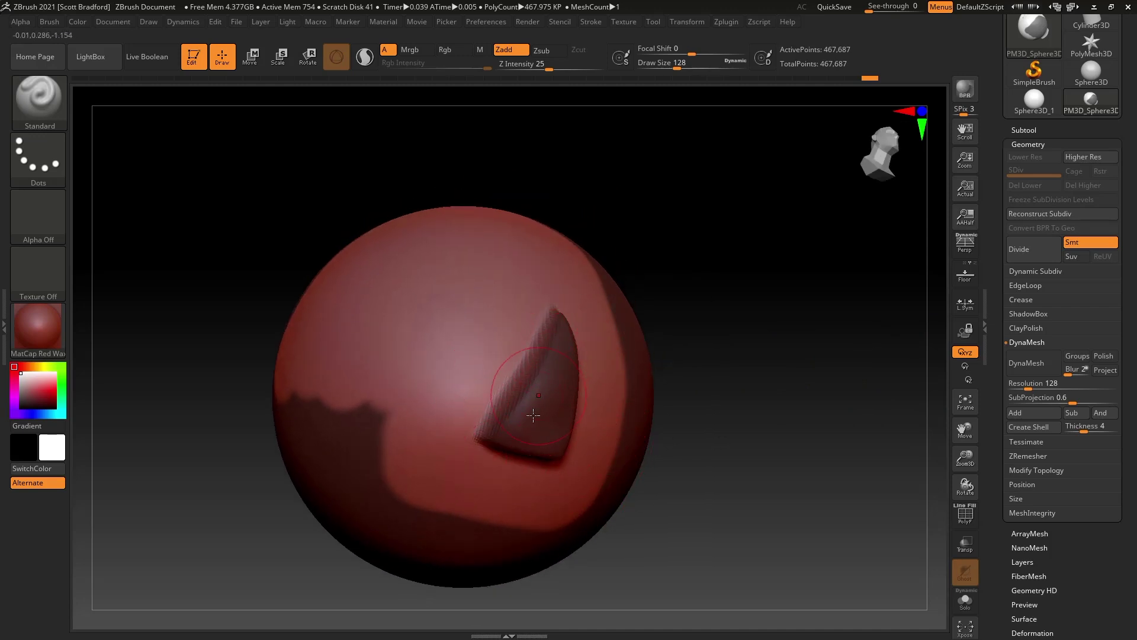
ctrl+right_drag(555, 403, 549, 377)
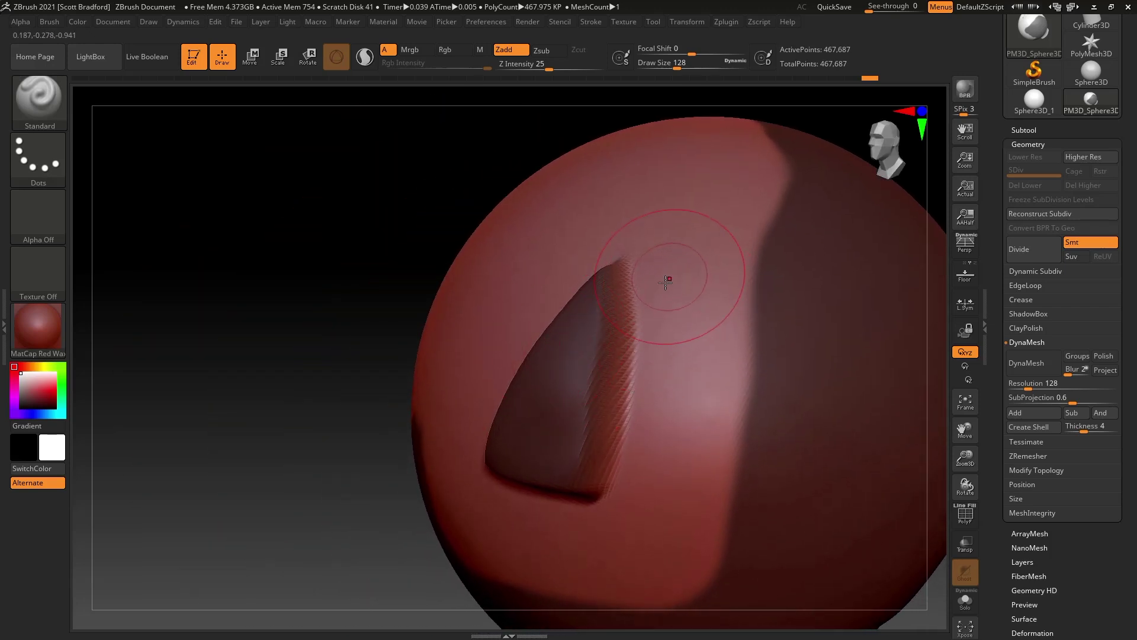
- Invert the mask back to cover the area around the raised triangle
key(ctrl)
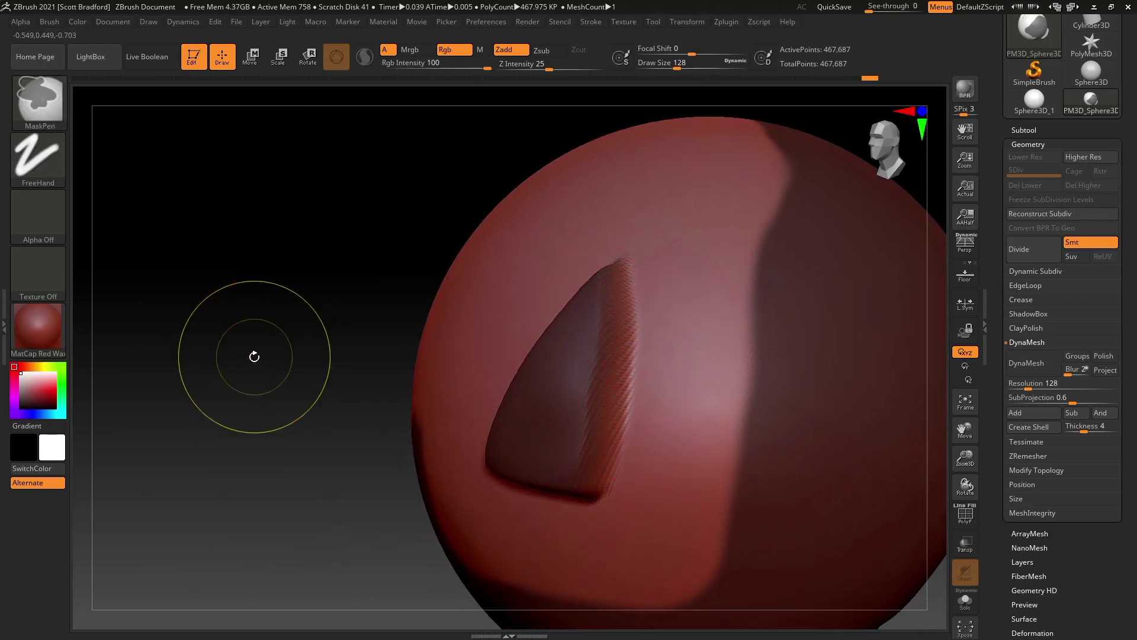
key(ctrl)
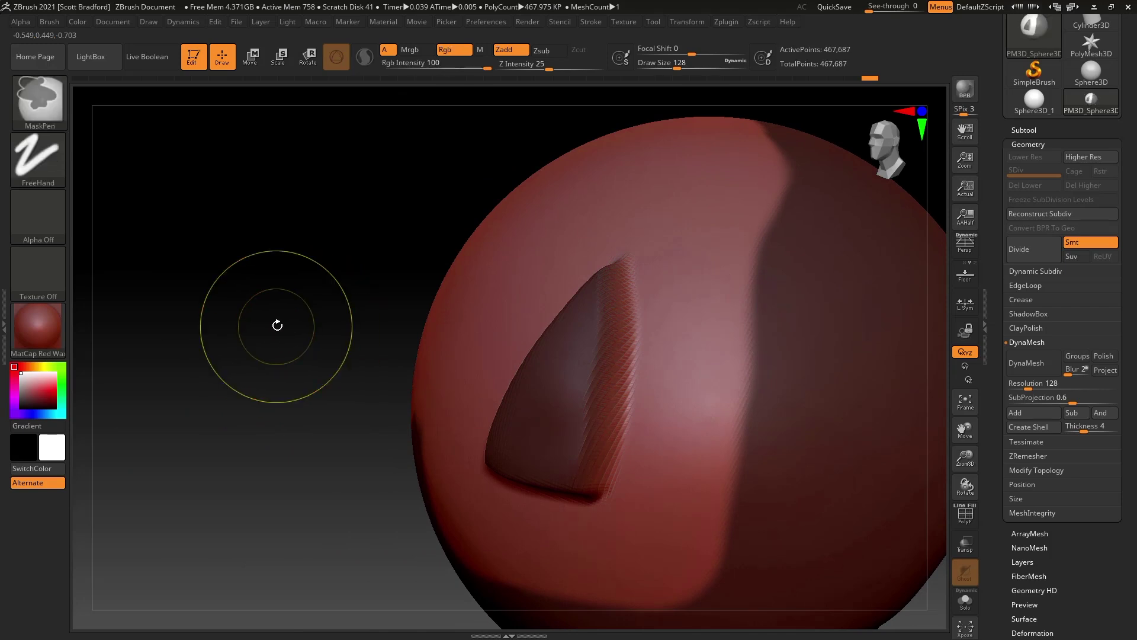
key(ctrl)
mouse_move(275, 305)
mouse_down()
mouse_move(279, 347)
mouse_move(335, 378)
mouse_move(355, 409)
mouse_move(353, 335)
mouse_move(488, 356)
mouse_move(503, 385)
mouse_move(495, 335)
mouse_up()
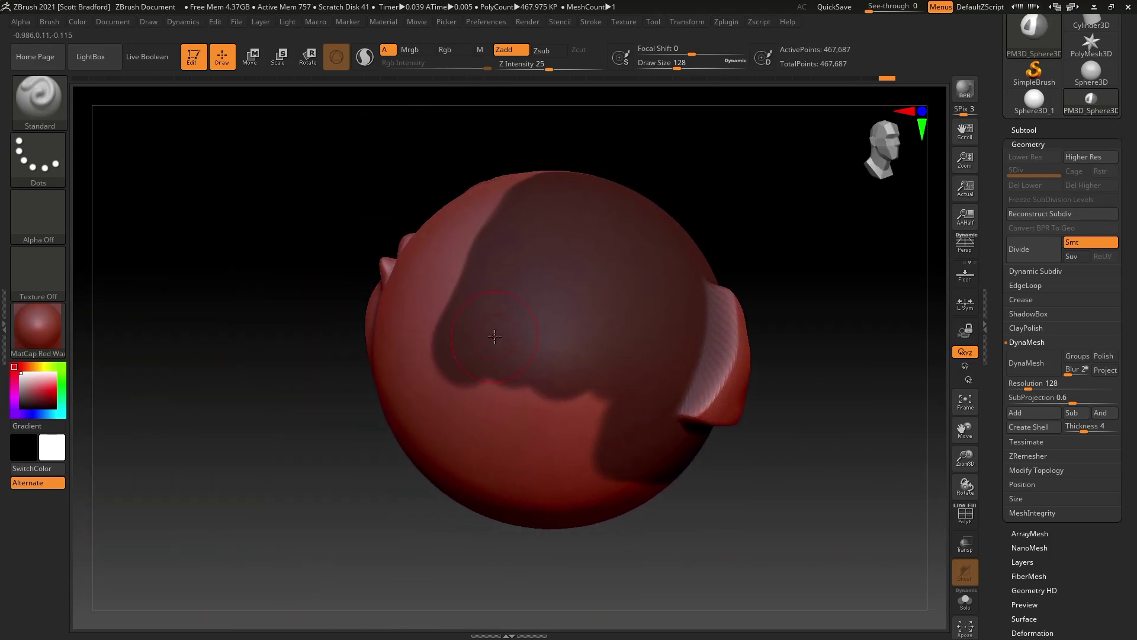
- Clear the whole mask and view the unmasked sphere from the front and side
drag(800, 307, 732, 342)
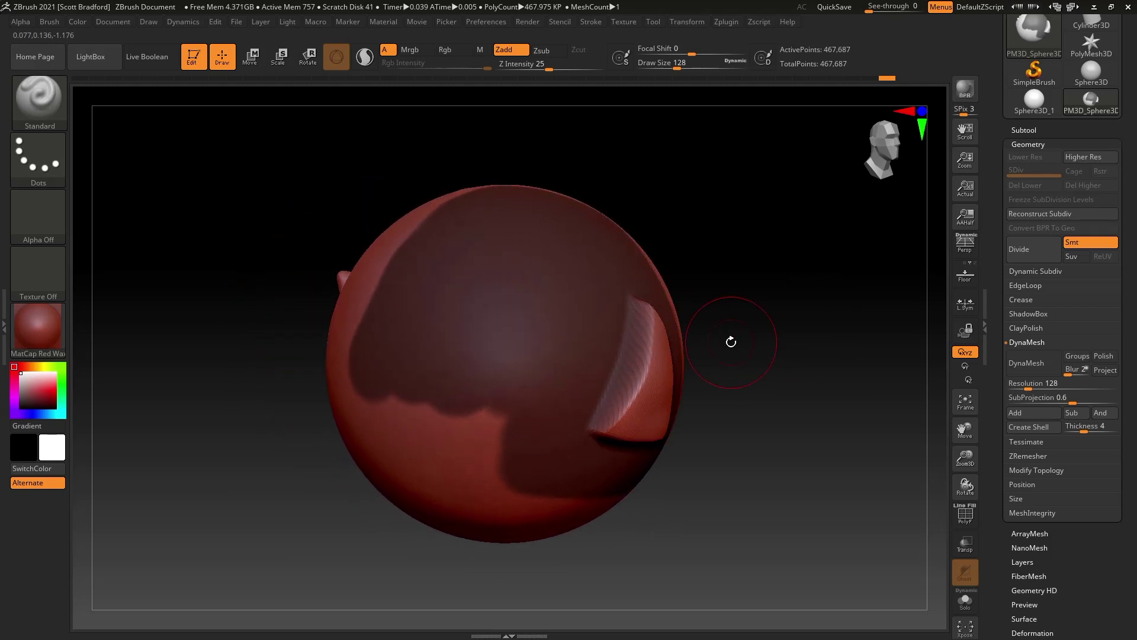
key(ctrl)
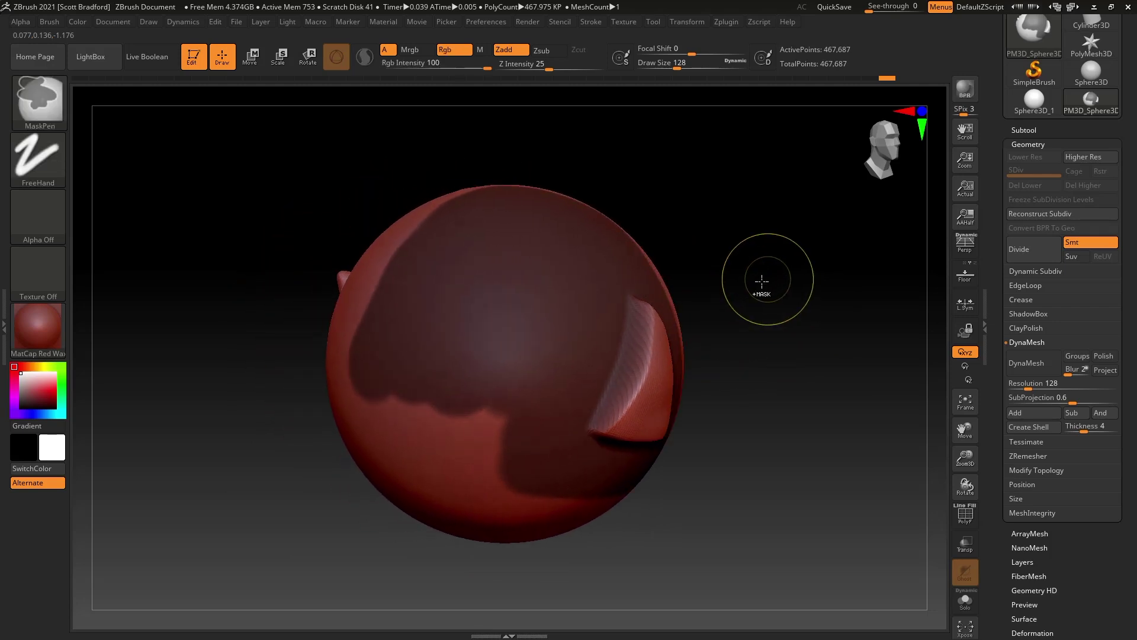
ctrl+drag(775, 272, 846, 364)
shift+right_drag(664, 446, 652, 444)
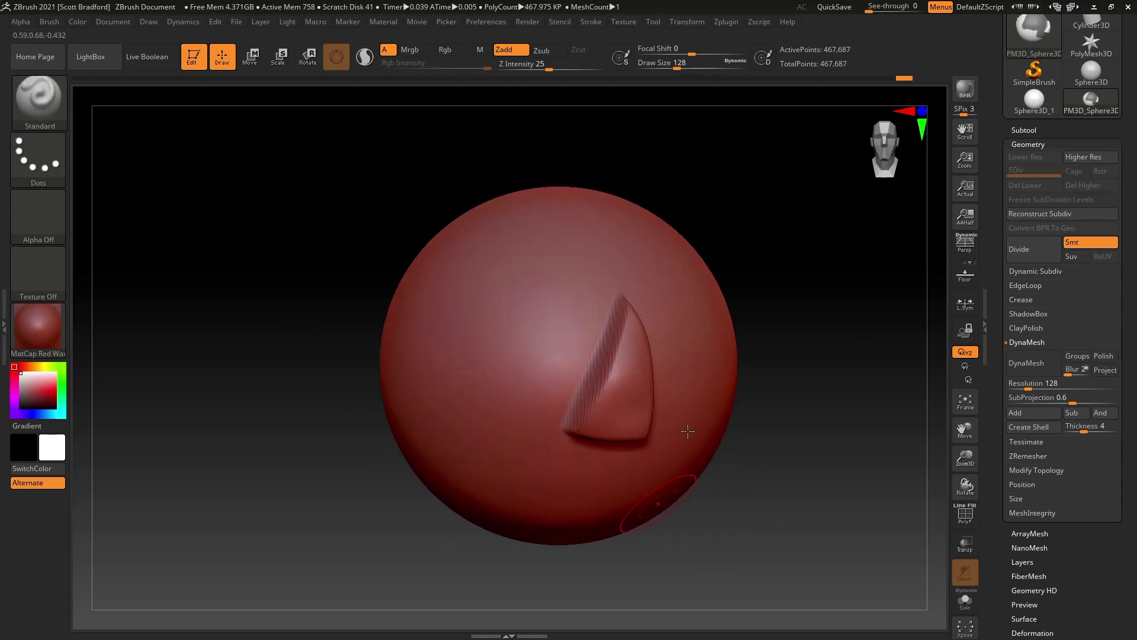
right_drag(534, 383, 664, 382)
alt+right_drag(371, 379, 511, 361)
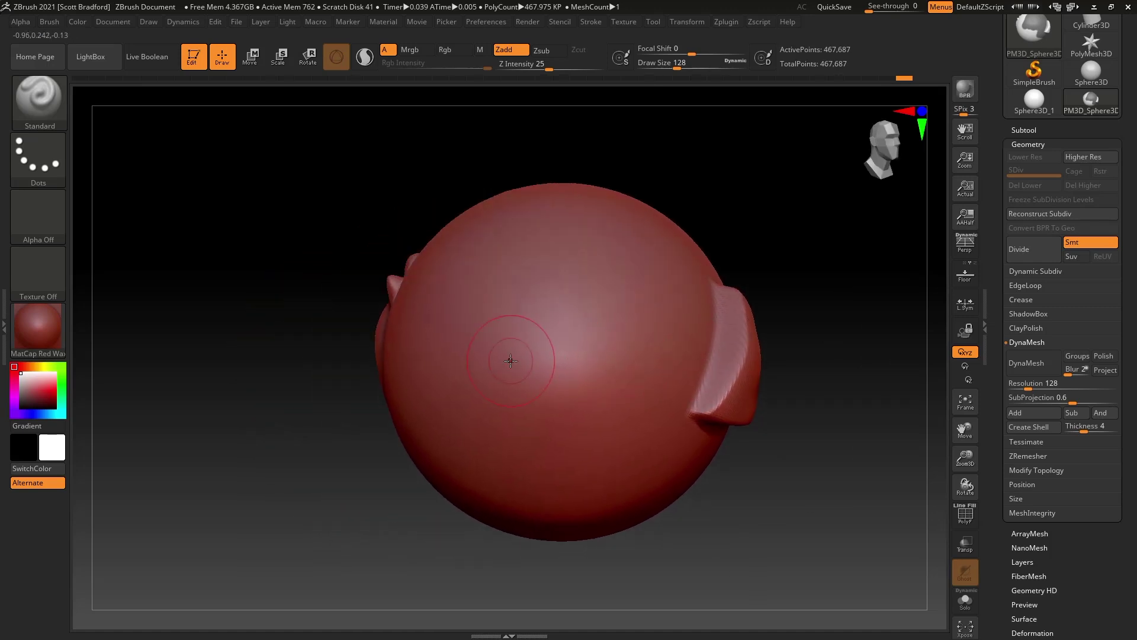
- Smooth the two small round bumps beside the curved ridges on the sphere and inspect them up close
right_drag(437, 344, 640, 458)
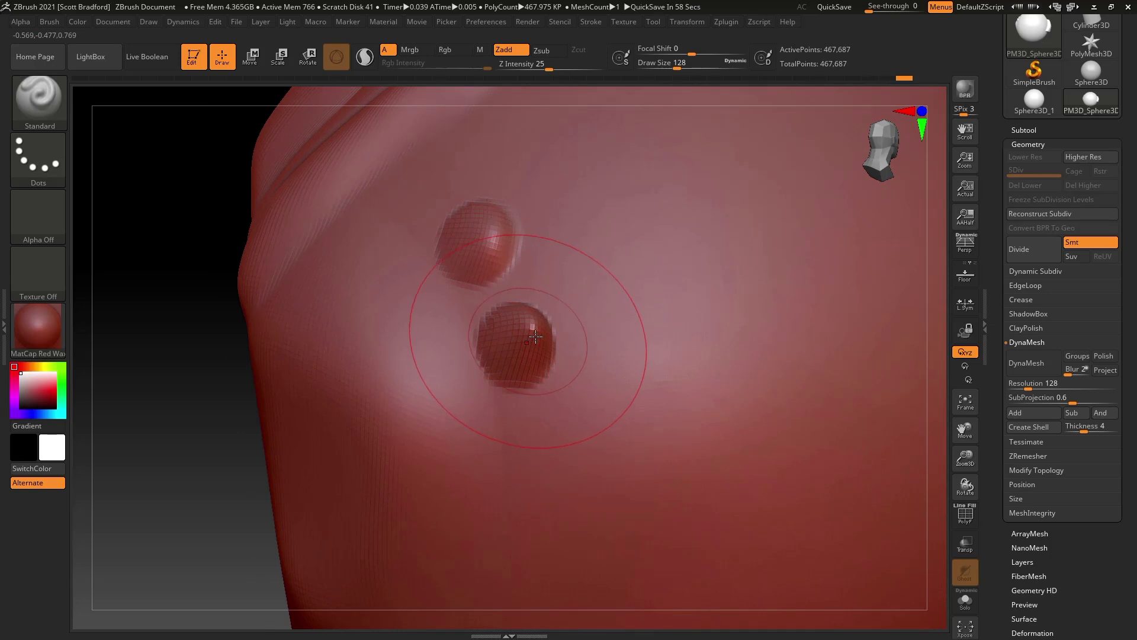
ctrl+right_drag(534, 364, 536, 344)
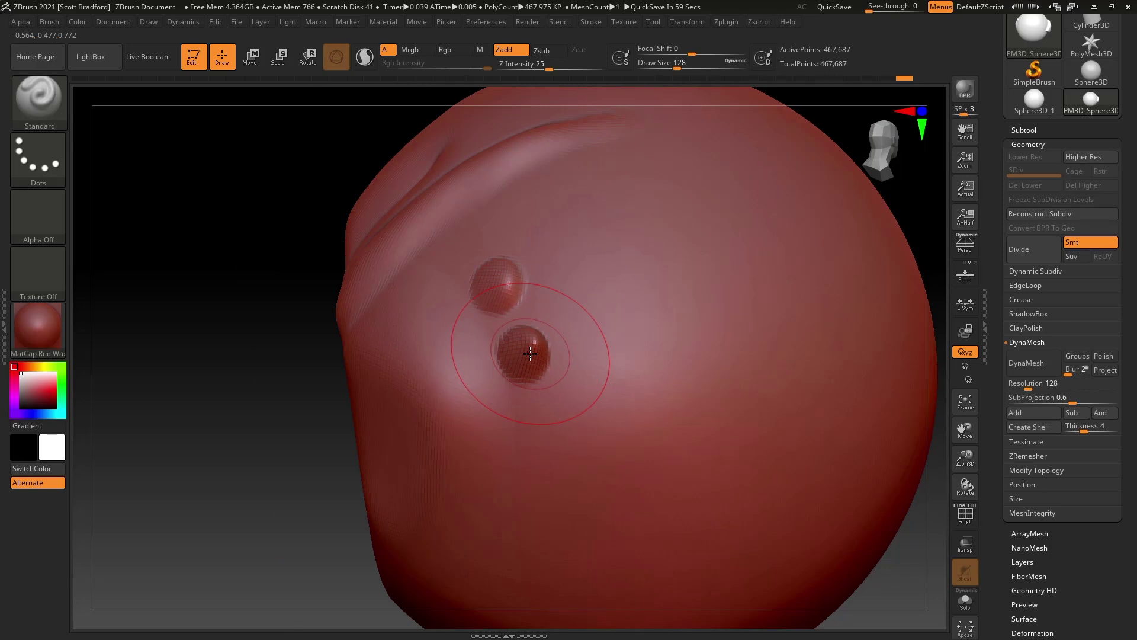
key(shift)
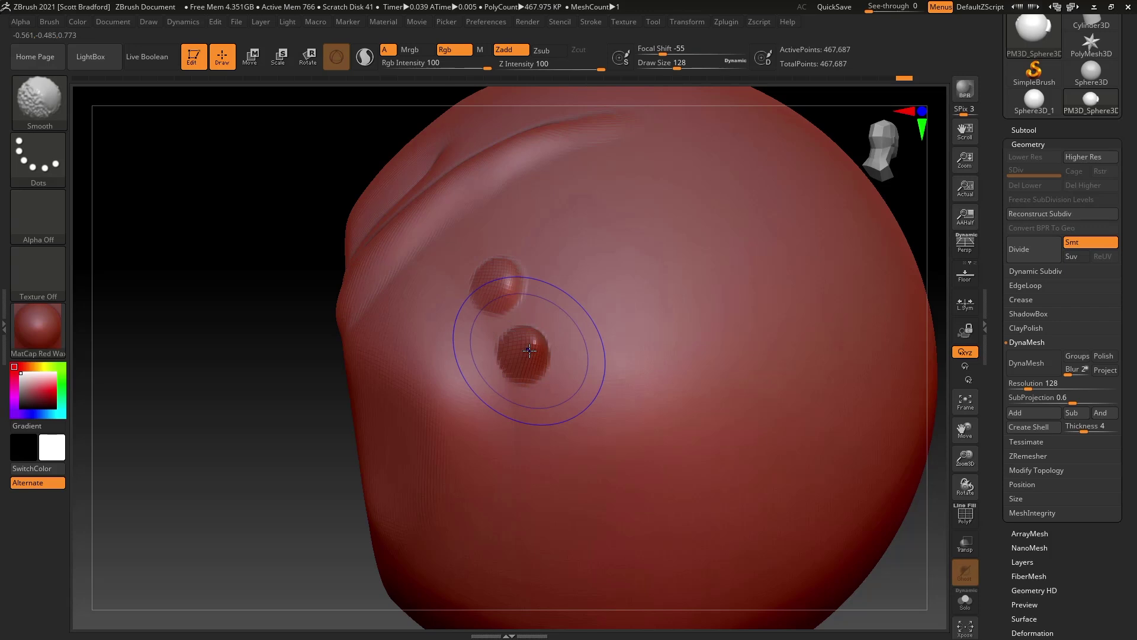
shift+drag(529, 350, 530, 351)
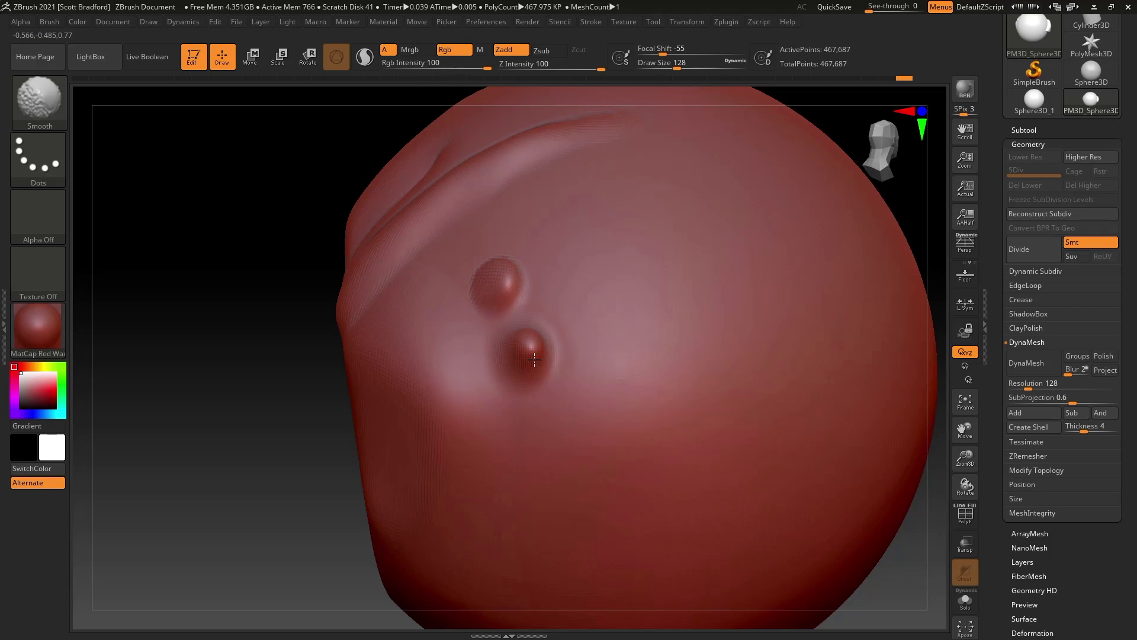
key(shift)
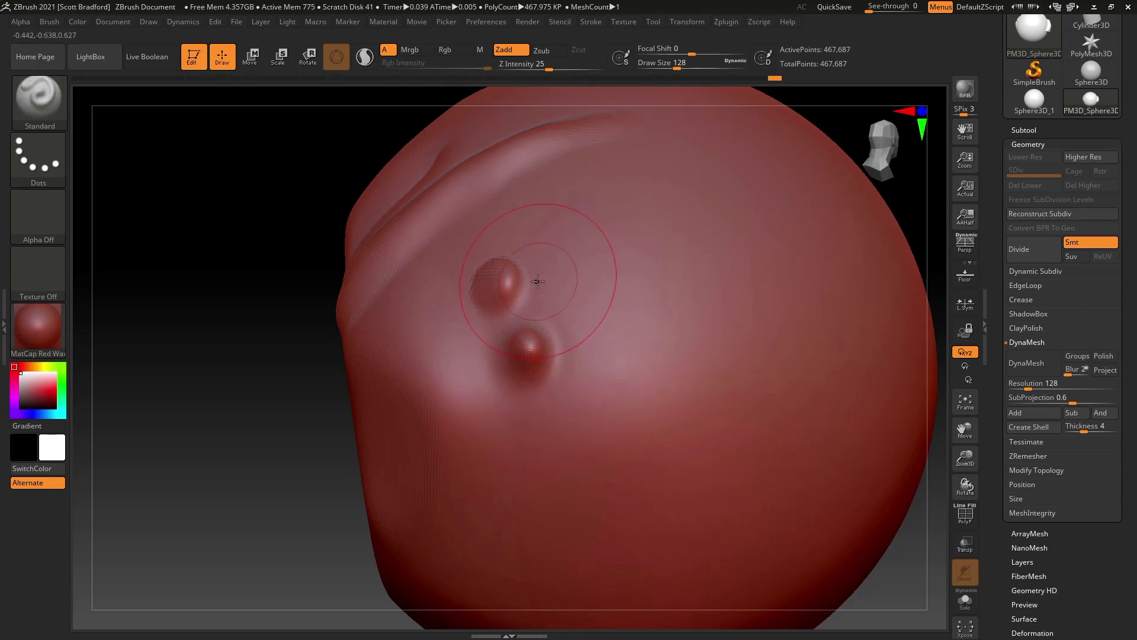
key(shift)
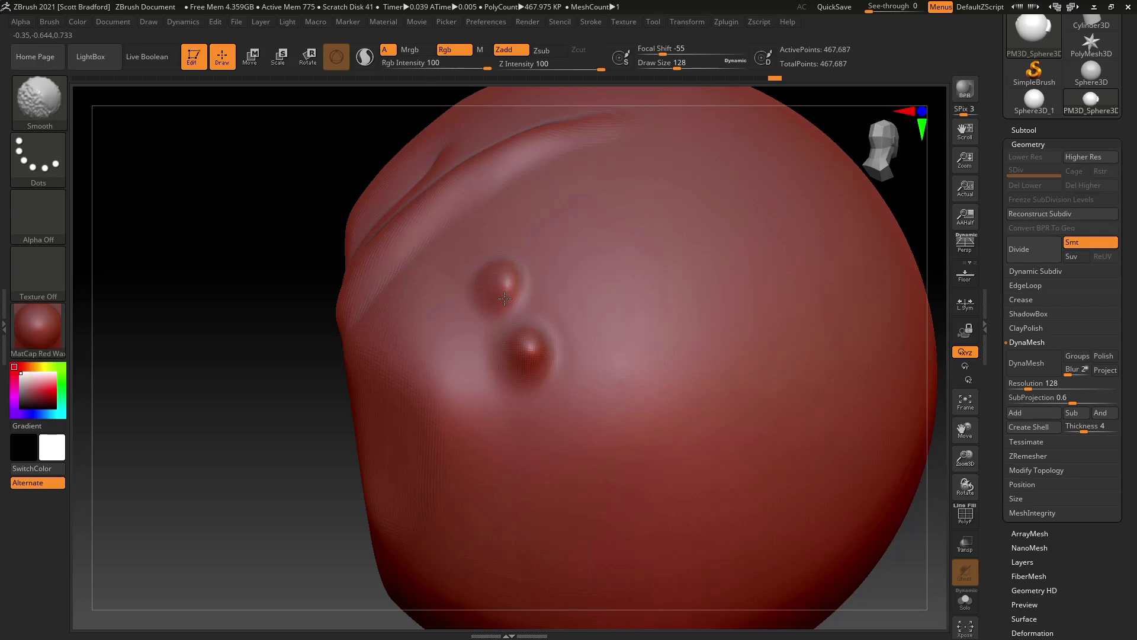
key(shift)
right_drag(506, 307, 527, 330)
right_drag(527, 309, 533, 349)
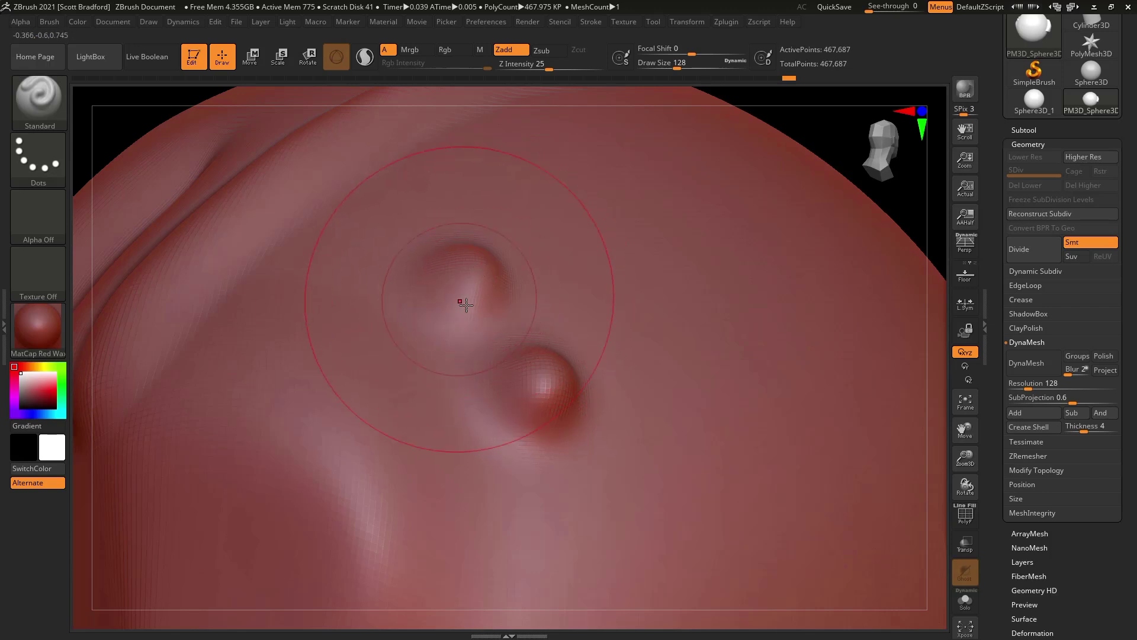
ctrl+right_drag(512, 396, 540, 307)
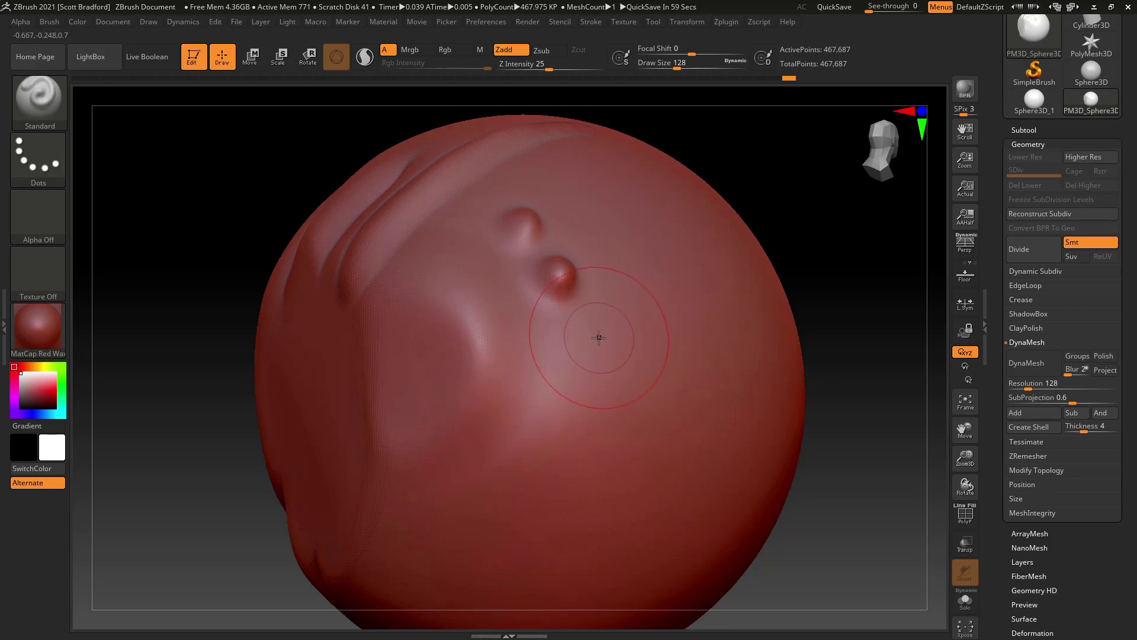
- Activate Sculptris Pro mode and display the sphere's polygon wireframe
mouse_move(616, 330)
right_down()
mouse_move(633, 350)
mouse_move(590, 353)
mouse_move(553, 305)
right_up()
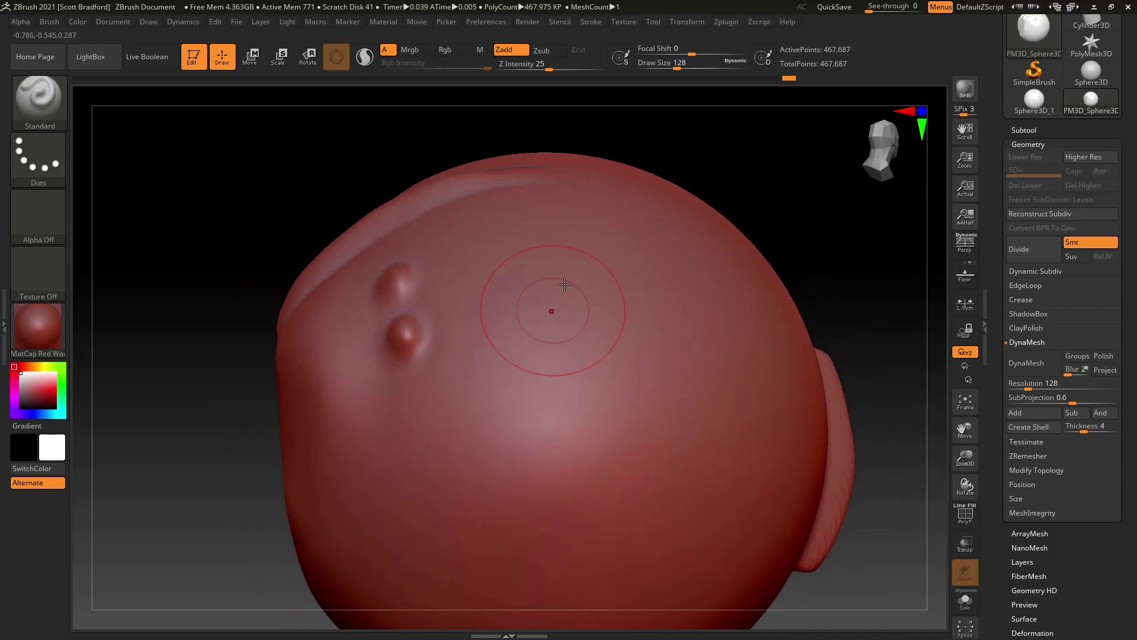
click(365, 58)
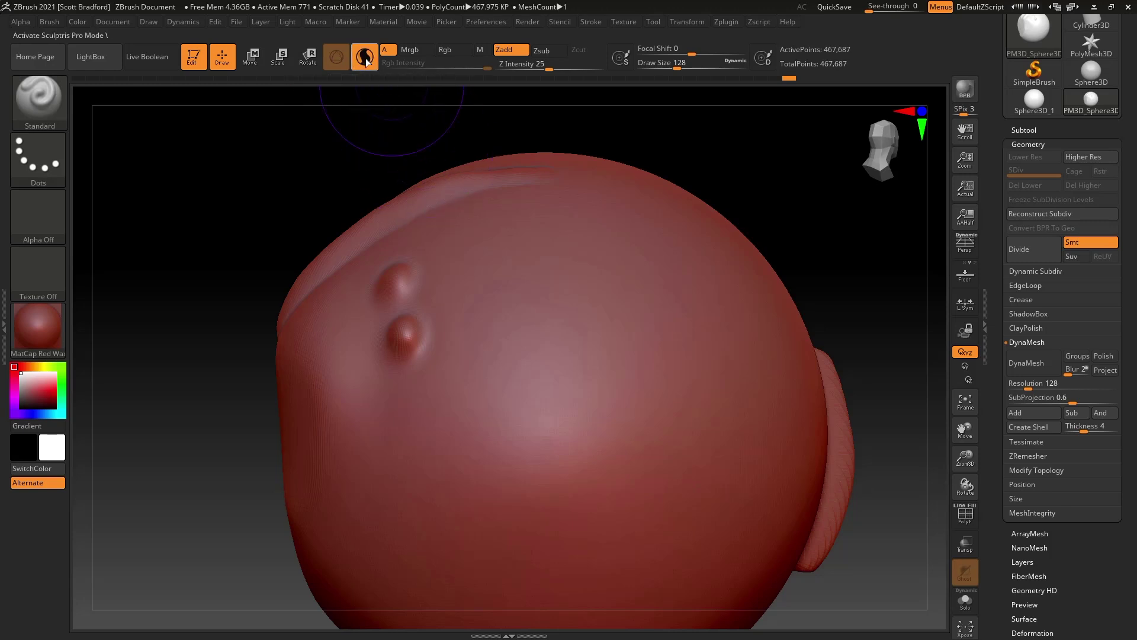
click(966, 513)
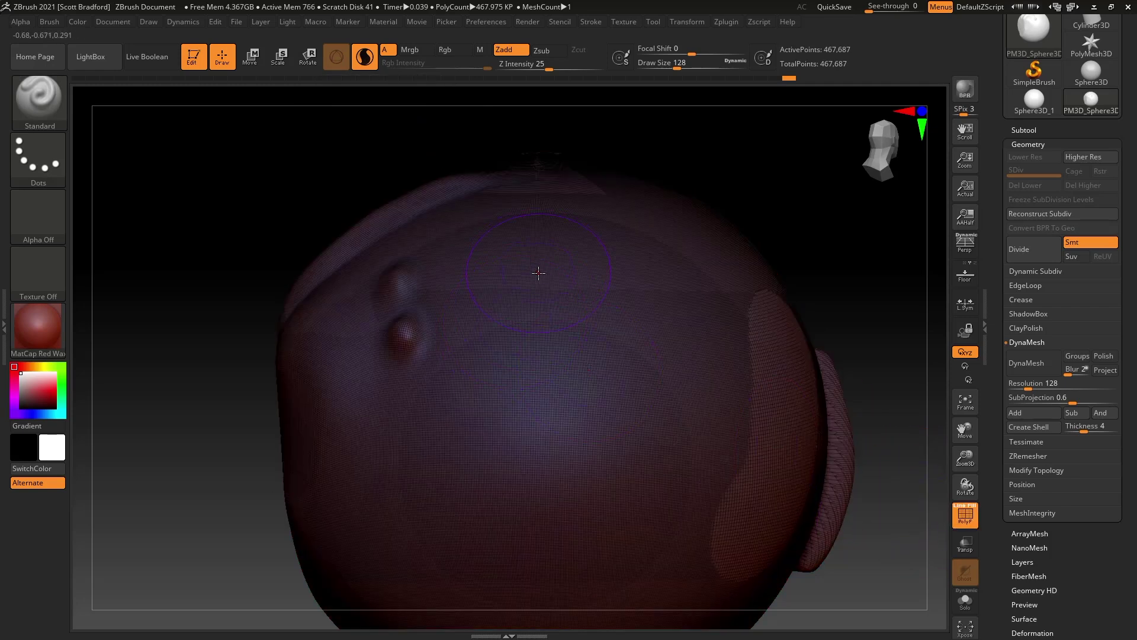
- Set the Draw Size to 31 and sculpt a vertical Standard brush ridge down the sphere's smooth side beside the two bumps
key(s)
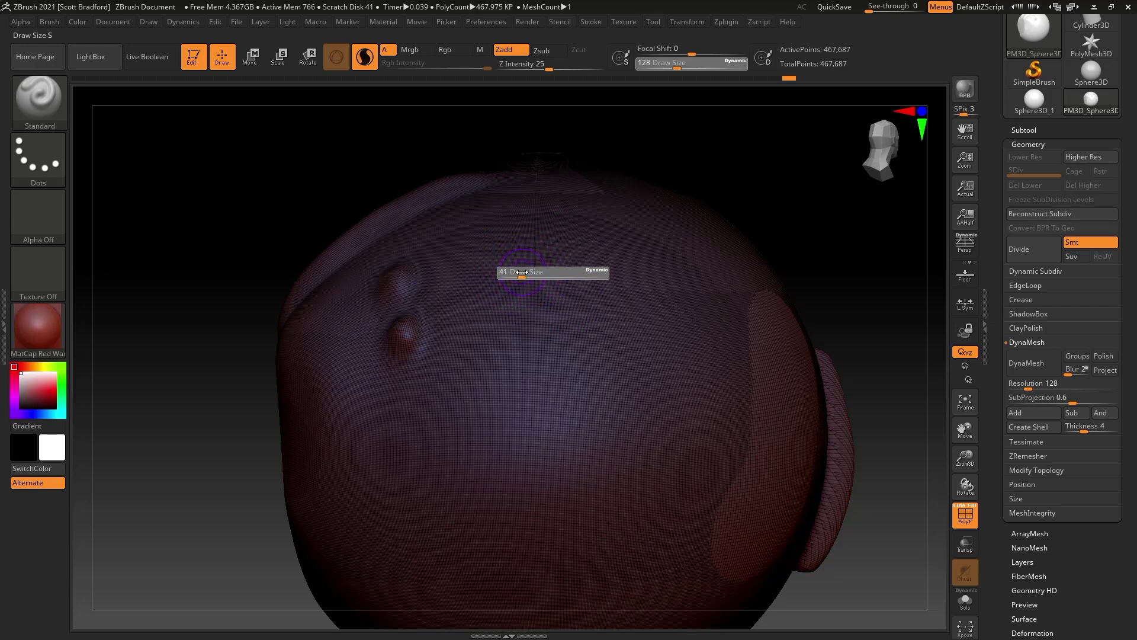
click(520, 272)
mouse_move(554, 238)
mouse_down()
mouse_move(508, 468)
mouse_move(524, 314)
mouse_move(544, 292)
mouse_move(520, 470)
mouse_move(552, 248)
mouse_move(529, 484)
mouse_move(556, 269)
mouse_move(546, 474)
mouse_move(540, 400)
mouse_up()
mouse_move(540, 400)
ctrl+right_down()
mouse_move(597, 597)
mouse_move(548, 446)
ctrl+right_up()
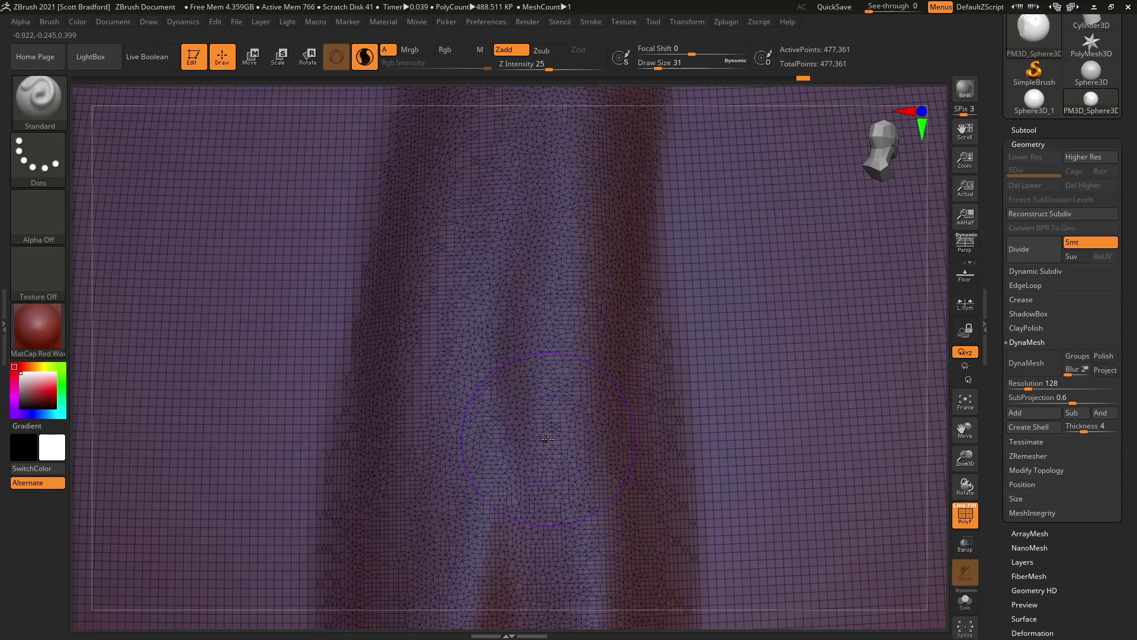
- Smooth the middle section of the new ridge to reduce its dense Sculptris Pro mesh
mouse_move(604, 335)
right_down()
mouse_move(612, 302)
mouse_move(586, 330)
mouse_move(589, 346)
mouse_move(515, 299)
right_up()
key(s)
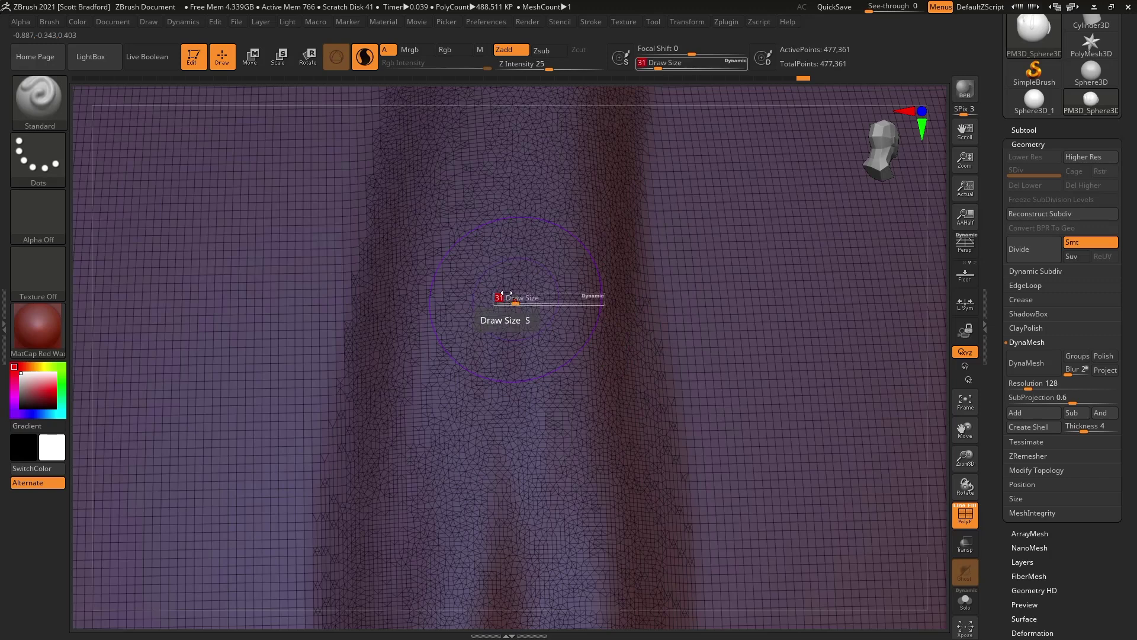
key(shift)
mouse_move(524, 261)
shift+mouse_down()
mouse_move(522, 347)
mouse_move(450, 355)
mouse_move(409, 249)
mouse_move(453, 212)
mouse_move(355, 276)
mouse_move(477, 395)
mouse_move(605, 321)
shift+mouse_up()
mouse_move(618, 425)
shift+mouse_down()
mouse_move(533, 551)
mouse_move(427, 439)
mouse_move(368, 581)
mouse_move(388, 373)
mouse_move(423, 248)
mouse_move(426, 136)
mouse_move(474, 213)
shift+mouse_up()
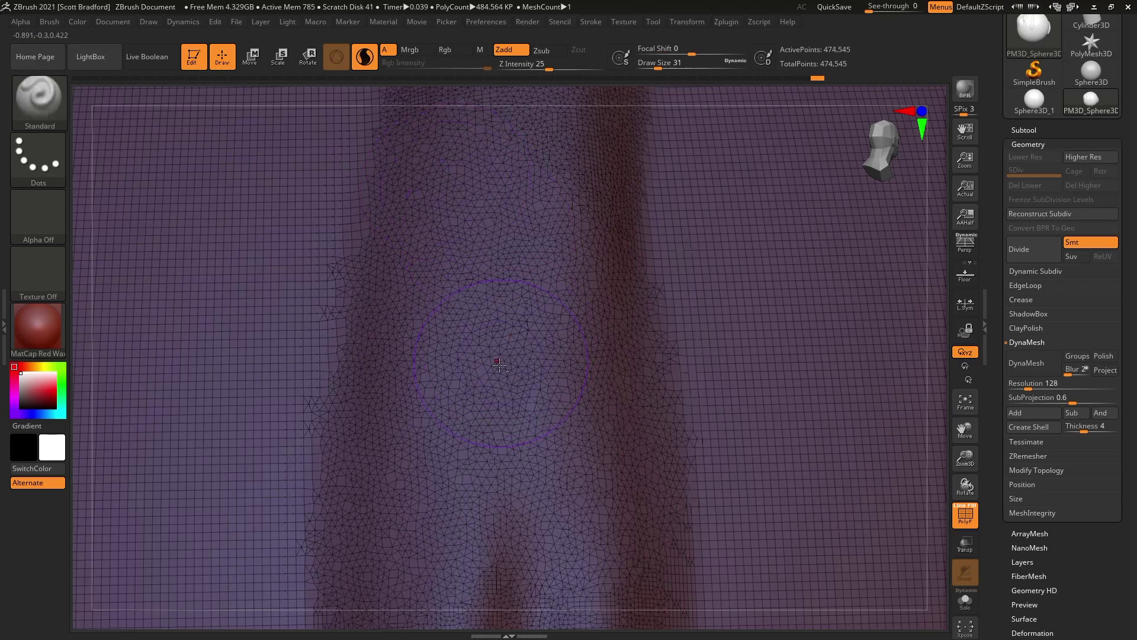
- Smooth the lower end of the ridge and work back up along its length
ctrl+right_drag(499, 365, 498, 295)
alt+right_drag(491, 396, 486, 267)
mouse_move(474, 392)
shift+mouse_down()
mouse_move(461, 437)
mouse_move(474, 510)
mouse_move(436, 468)
mouse_move(515, 491)
mouse_move(583, 390)
shift+mouse_up()
shift+drag(551, 299, 564, 320)
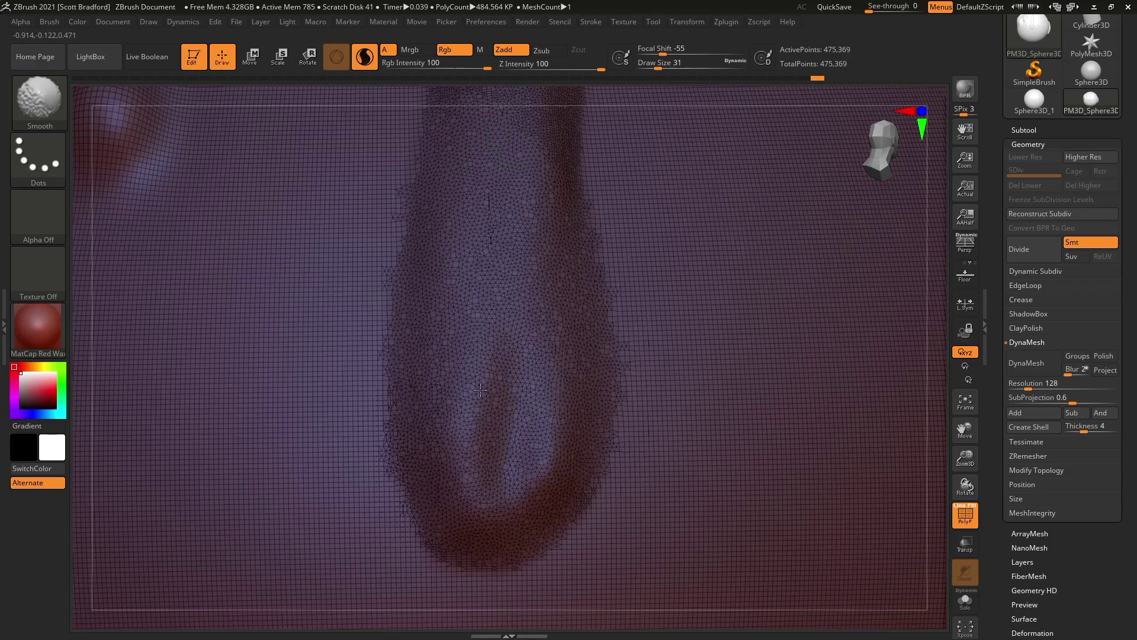
alt+right_drag(496, 291, 540, 498)
shift+drag(545, 296, 557, 388)
mouse_move(573, 272)
shift+mouse_down()
mouse_move(590, 201)
mouse_move(513, 337)
mouse_move(492, 237)
mouse_move(531, 177)
mouse_move(584, 178)
mouse_move(580, 133)
mouse_move(514, 155)
shift+mouse_up()
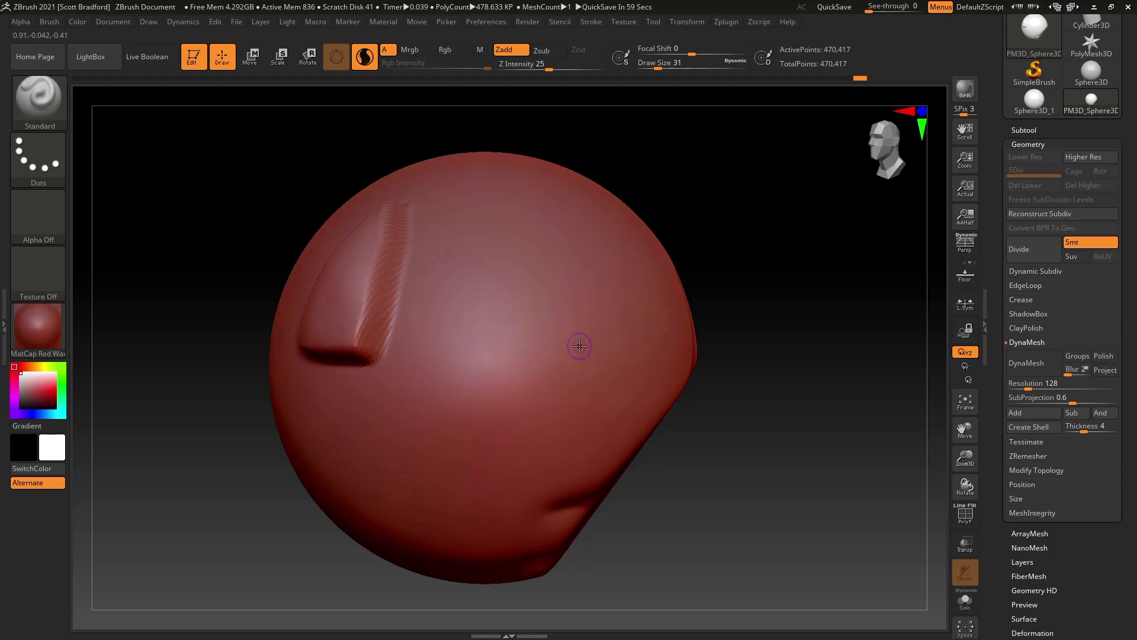
- Set the Draw Size to 154 and view the raised triangle from the side and head-on
key(s)
drag(580, 346, 603, 347)
alt+right_drag(453, 350, 507, 343)
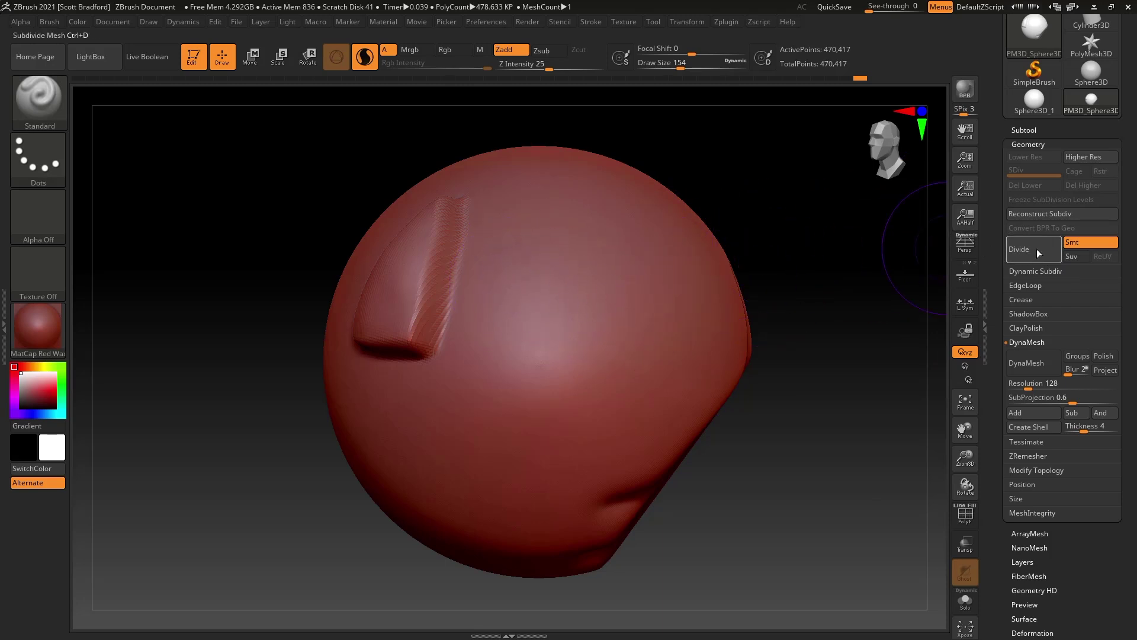
right_drag(510, 343, 569, 349)
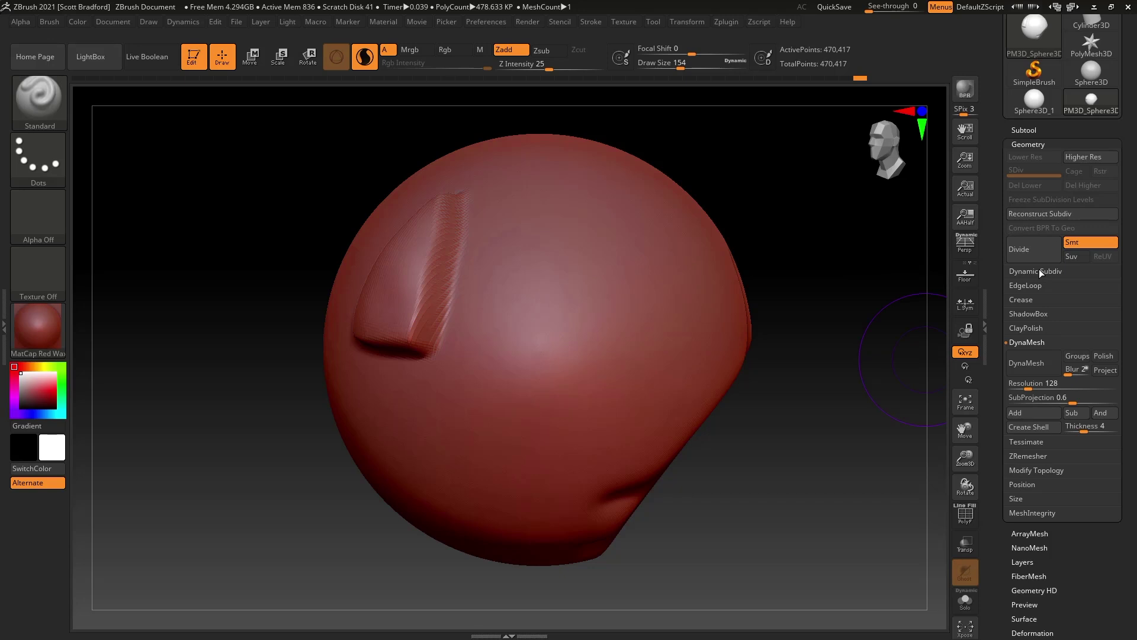
mouse_move(577, 364)
right_down()
mouse_move(564, 350)
mouse_move(520, 352)
mouse_move(541, 367)
mouse_move(580, 357)
right_up()
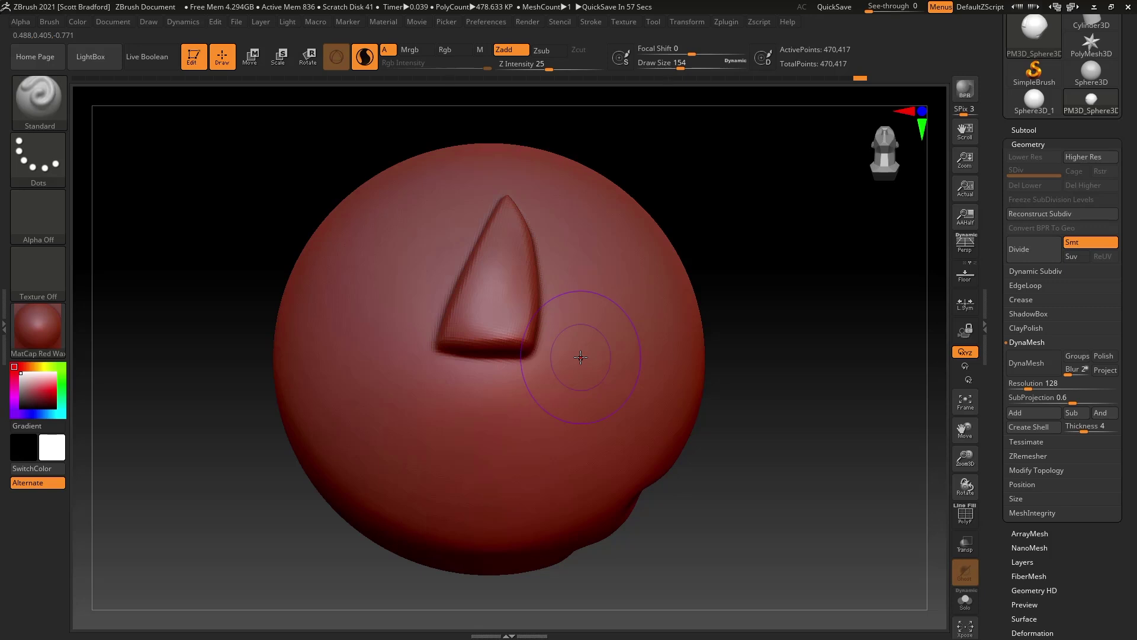
alt+right_drag(513, 370, 568, 391)
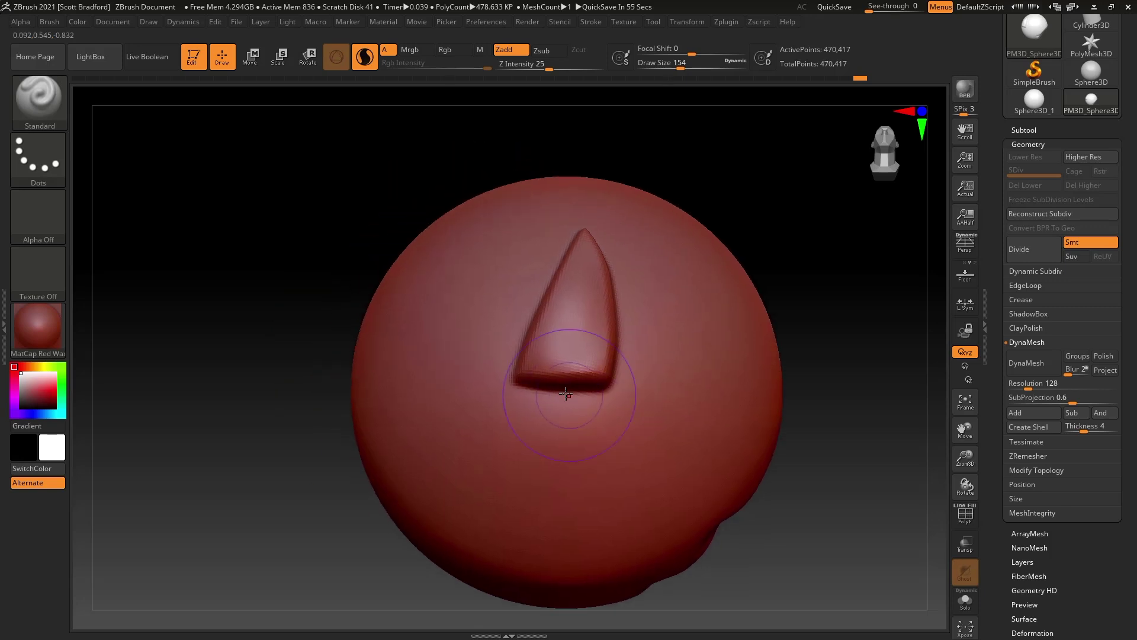
- Review the brush selection and the masking brush's stroke type, and view the sphere around the raised triangle
click(39, 100)
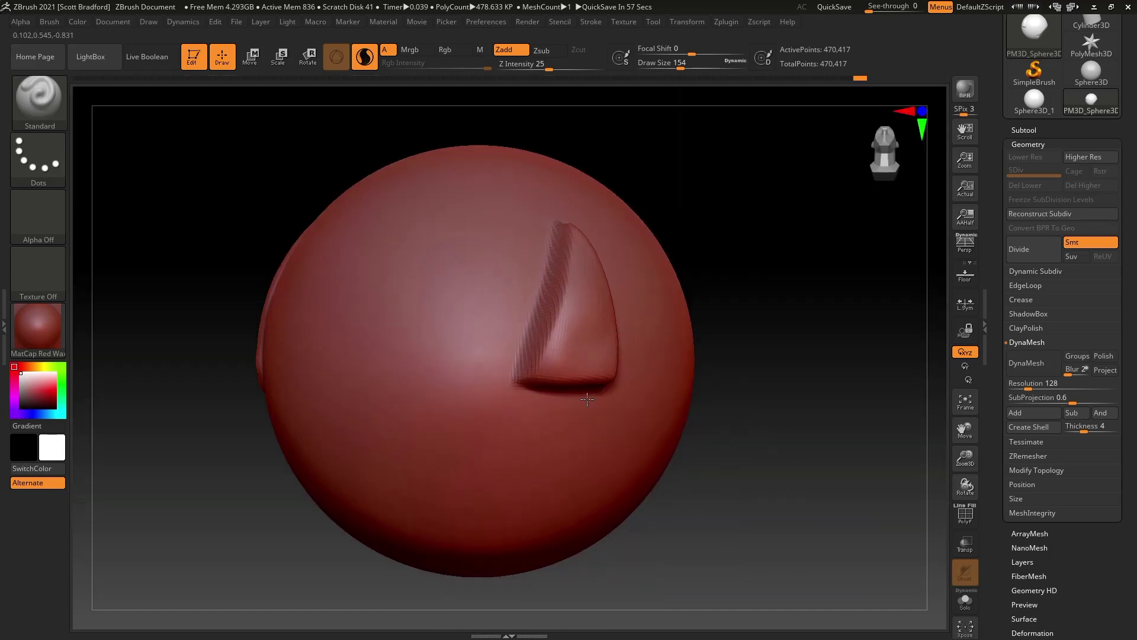
mouse_move(450, 353)
alt+right_down()
mouse_move(494, 391)
mouse_move(554, 392)
mouse_move(571, 360)
alt+right_up()
drag(572, 360, 570, 355)
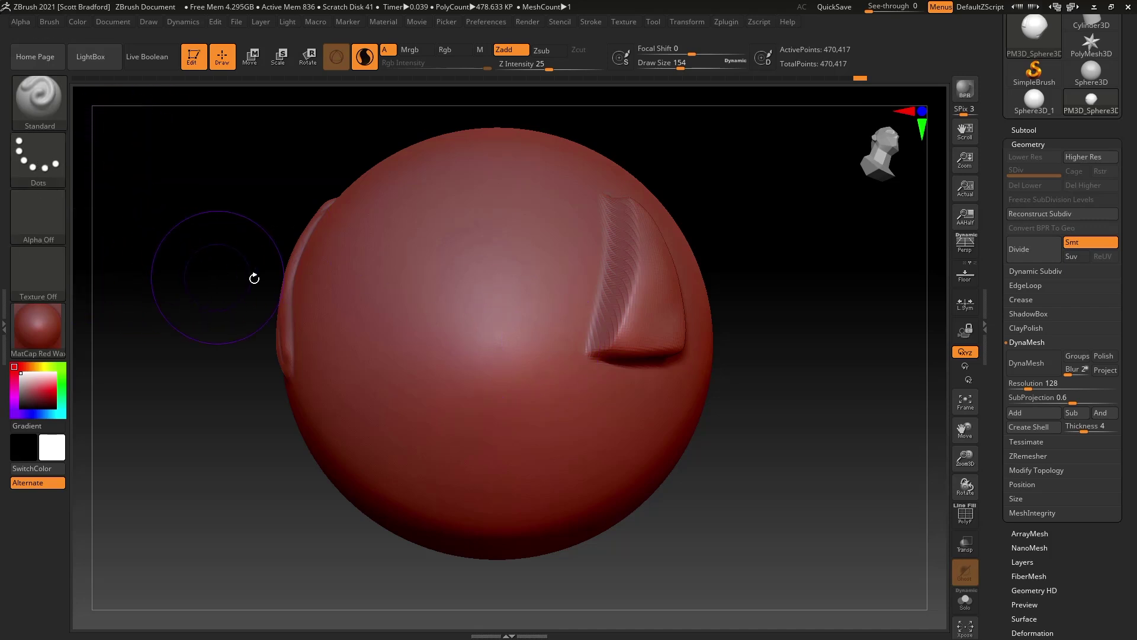
key(ctrl)
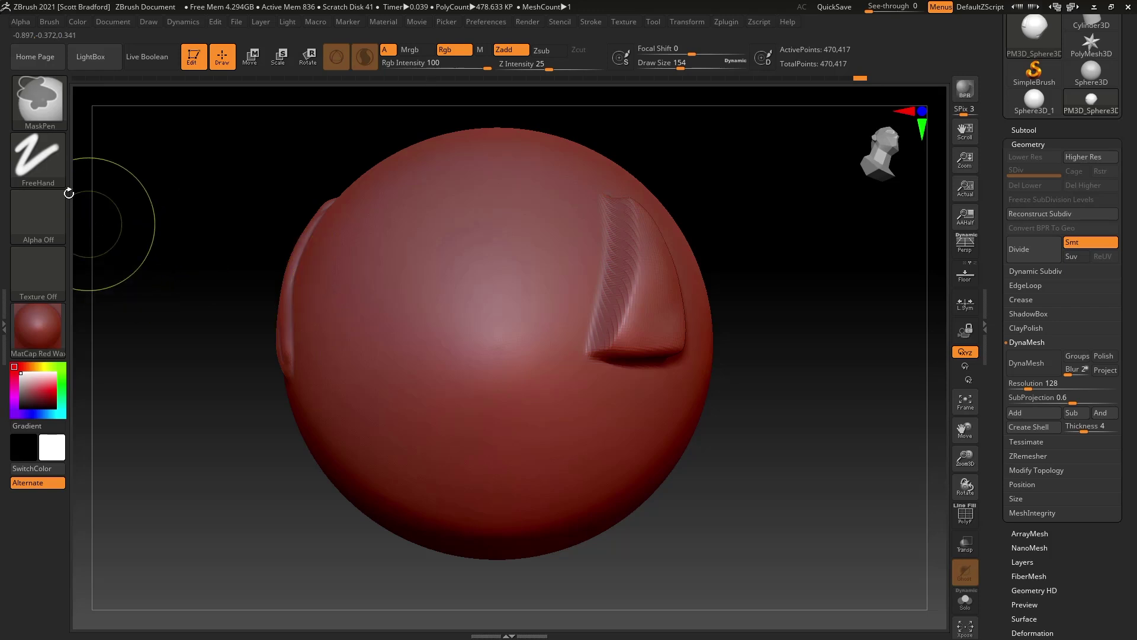
mouse_move(49, 163)
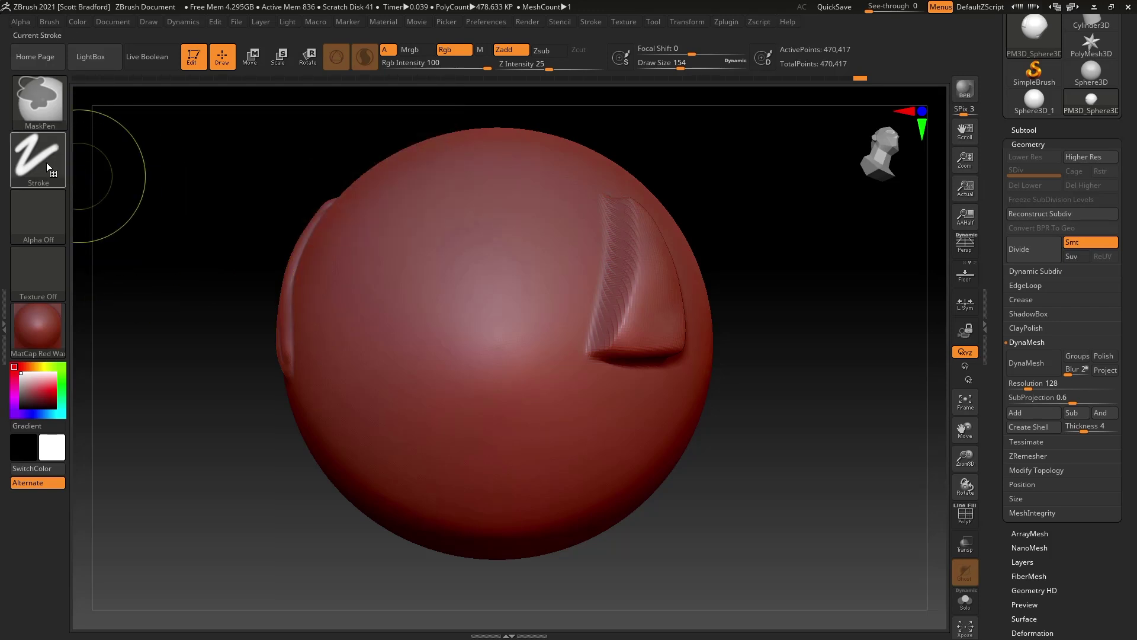
mouse_move(48, 97)
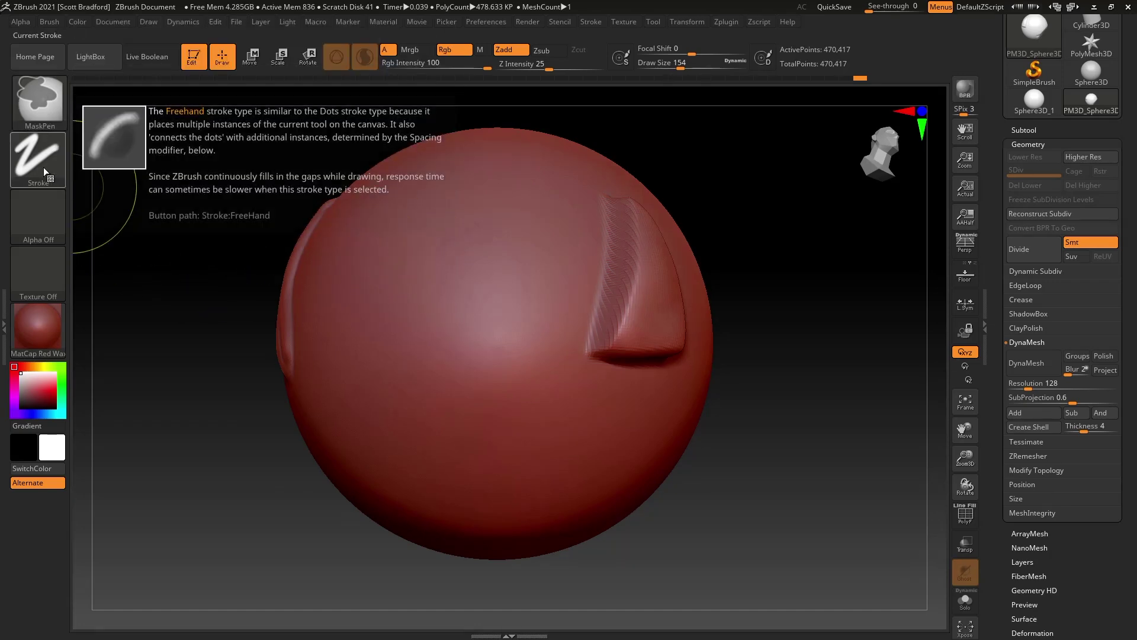
mouse_move(42, 184)
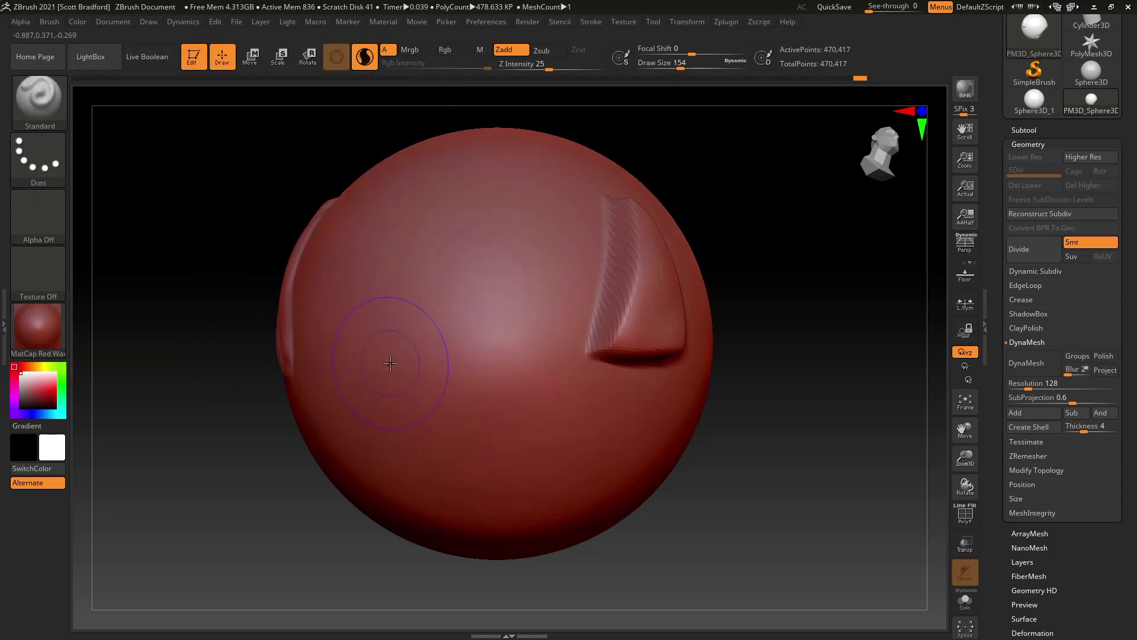
right_drag(454, 356, 437, 354)
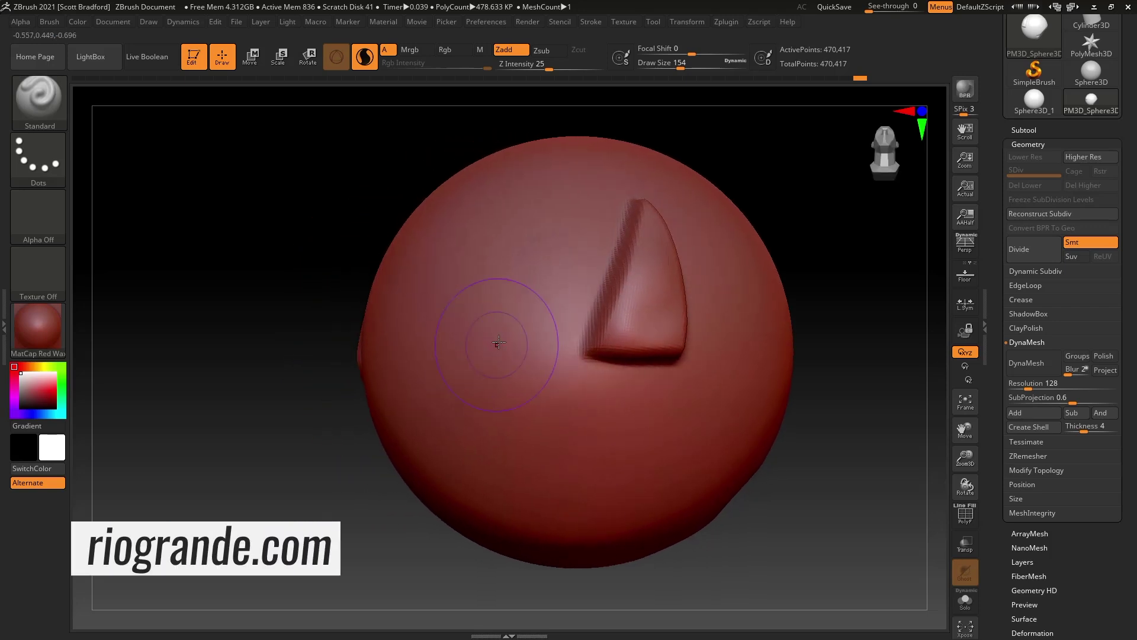